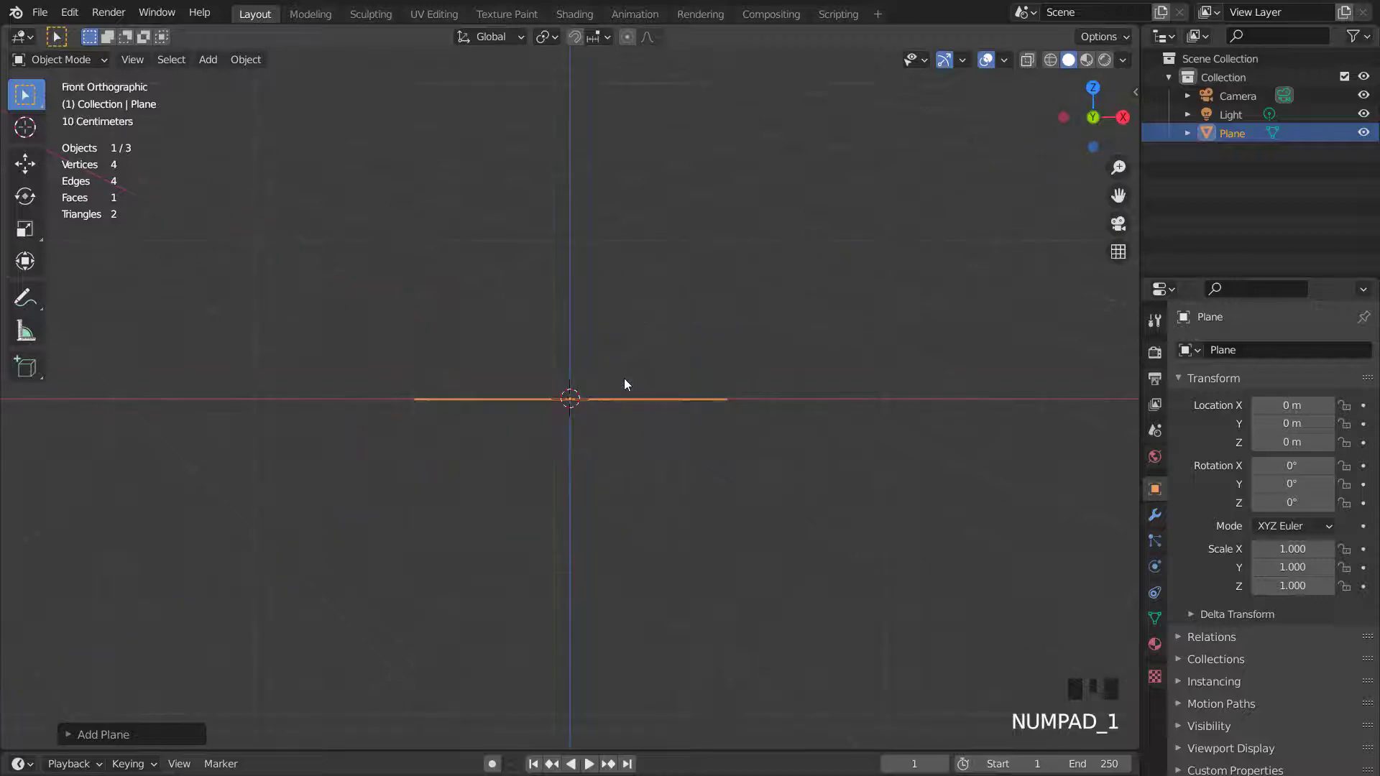
- Rotate the plane 90° about the X axis so it stands upright in the front view
text(rx90)
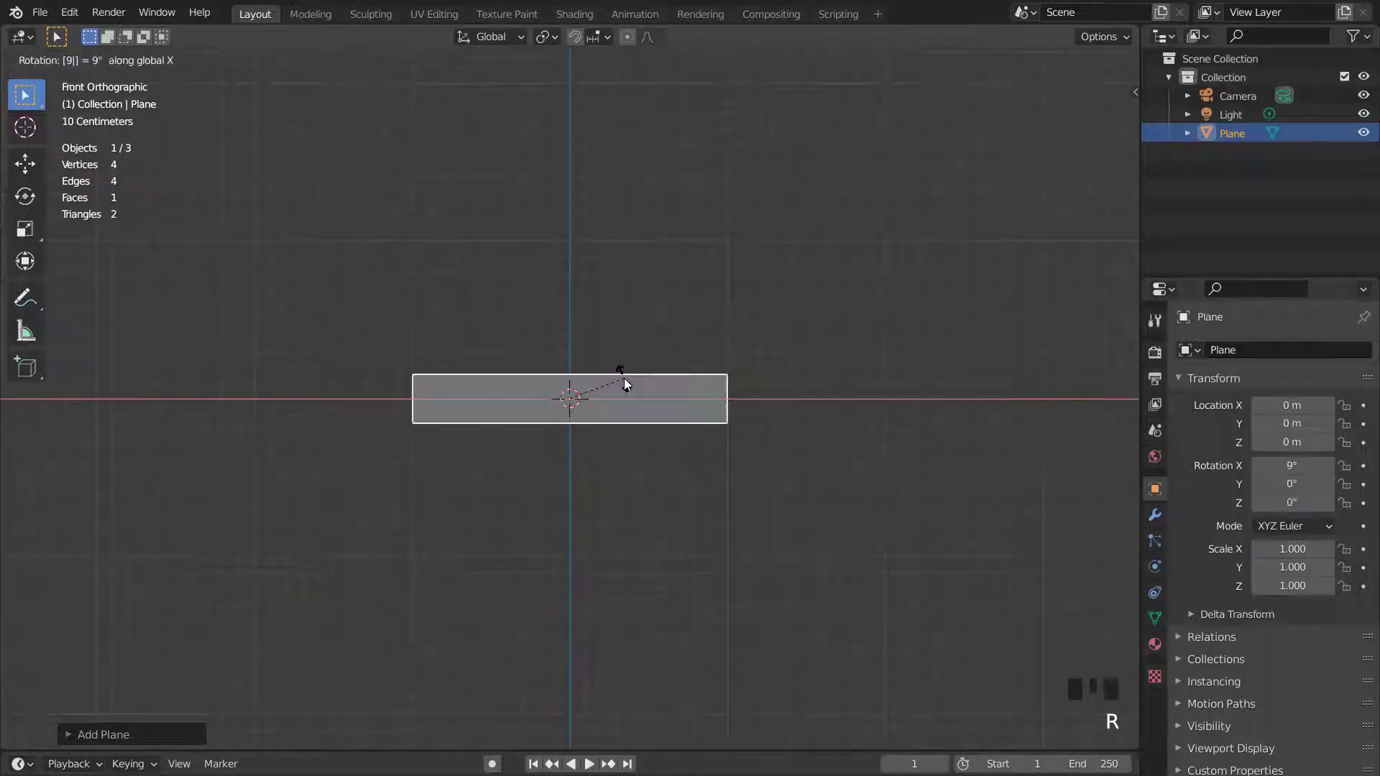
key(Return)
scroll(736, 415, up, 2)
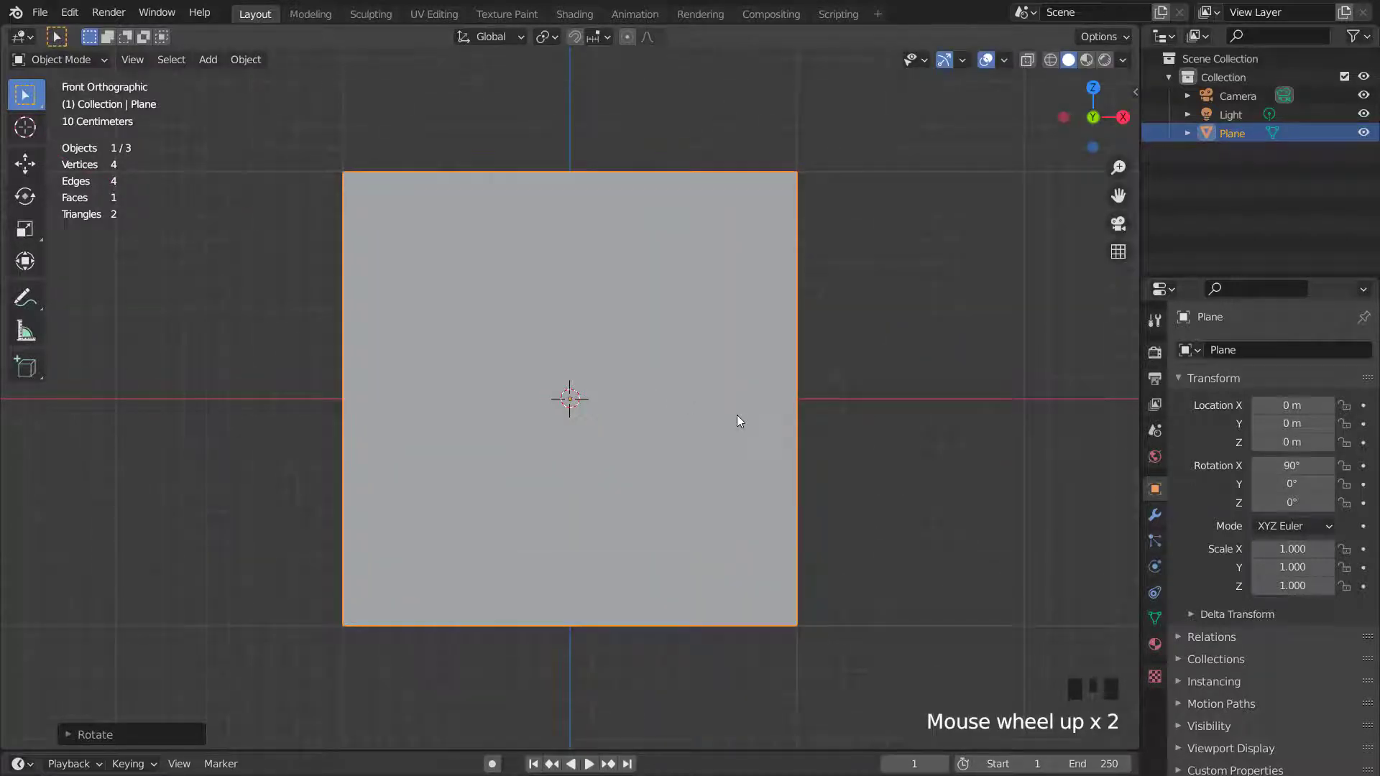
- In Edit Mode, scale the plane slightly wider along the X axis
key(Tab)
key(s)
key(x)
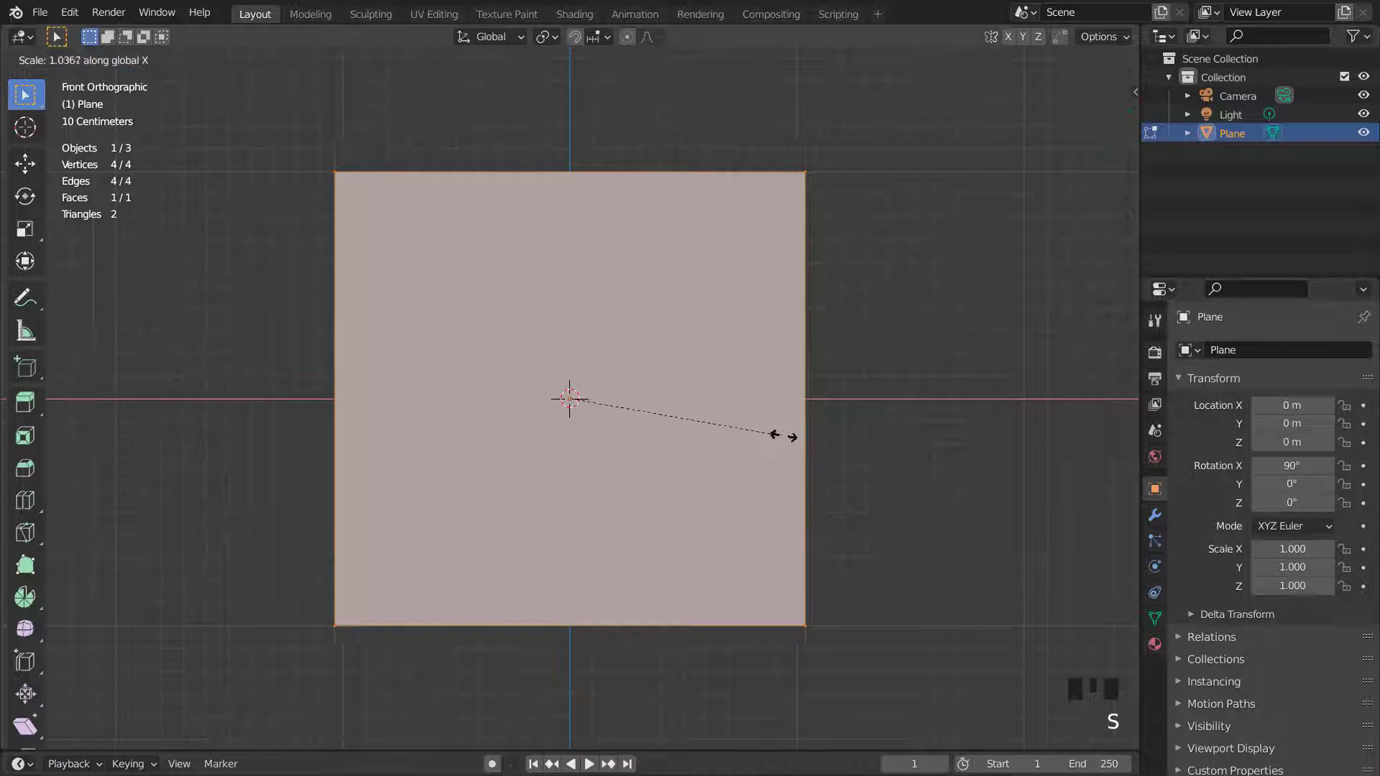
click(808, 438)
key(Tab)
key(Tab)
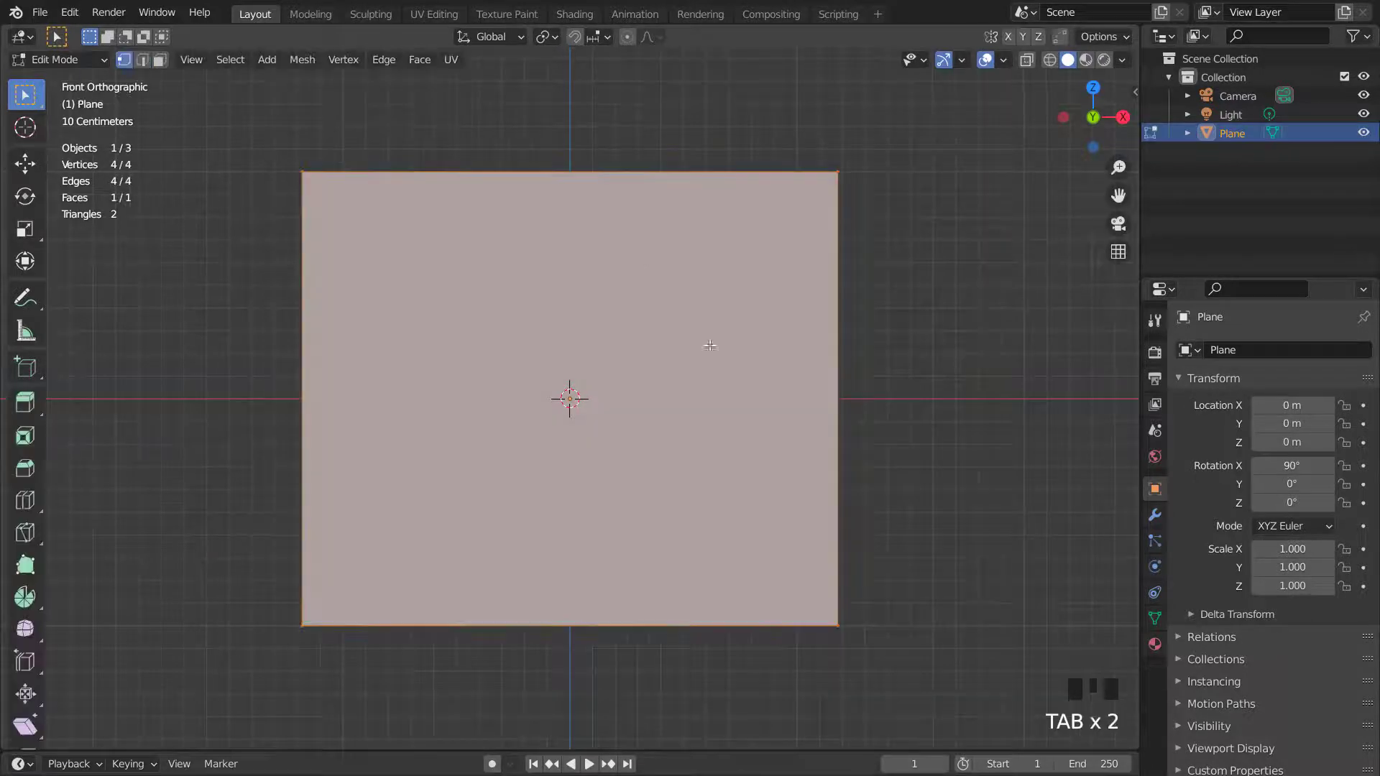
- Add three vertical loop cuts and one horizontal loop cut through the centre of the plane
key(ctrl+r)
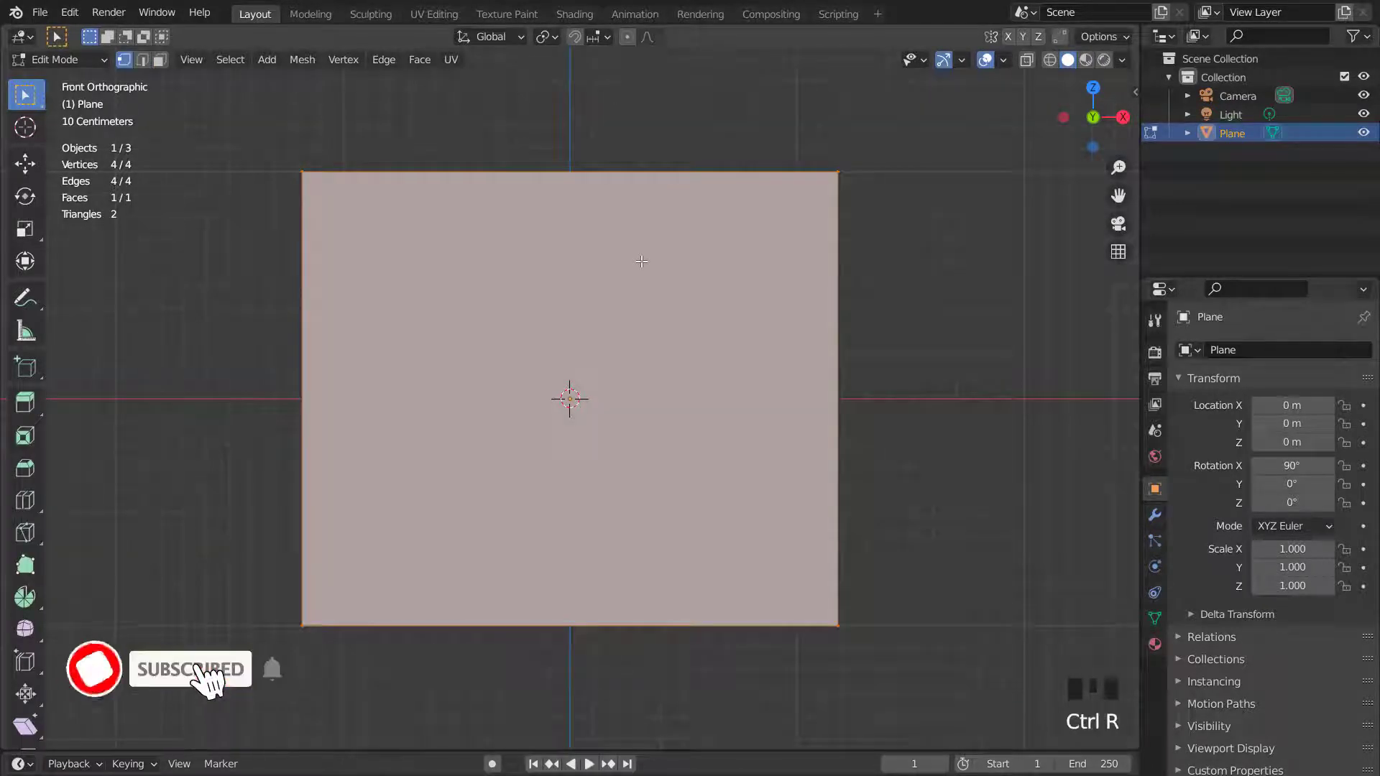
scroll(611, 185, up, 2)
click(610, 185)
click(611, 185)
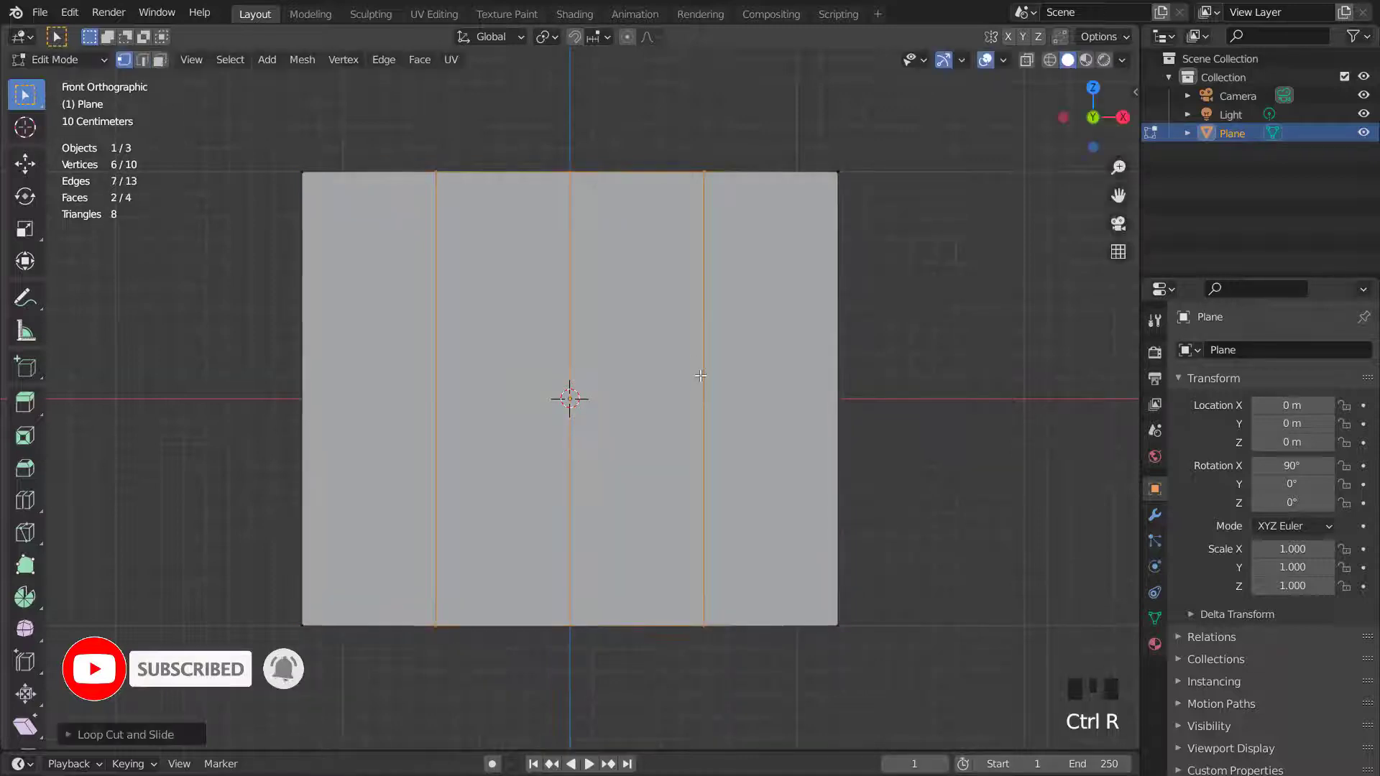
click(700, 377)
click(701, 377)
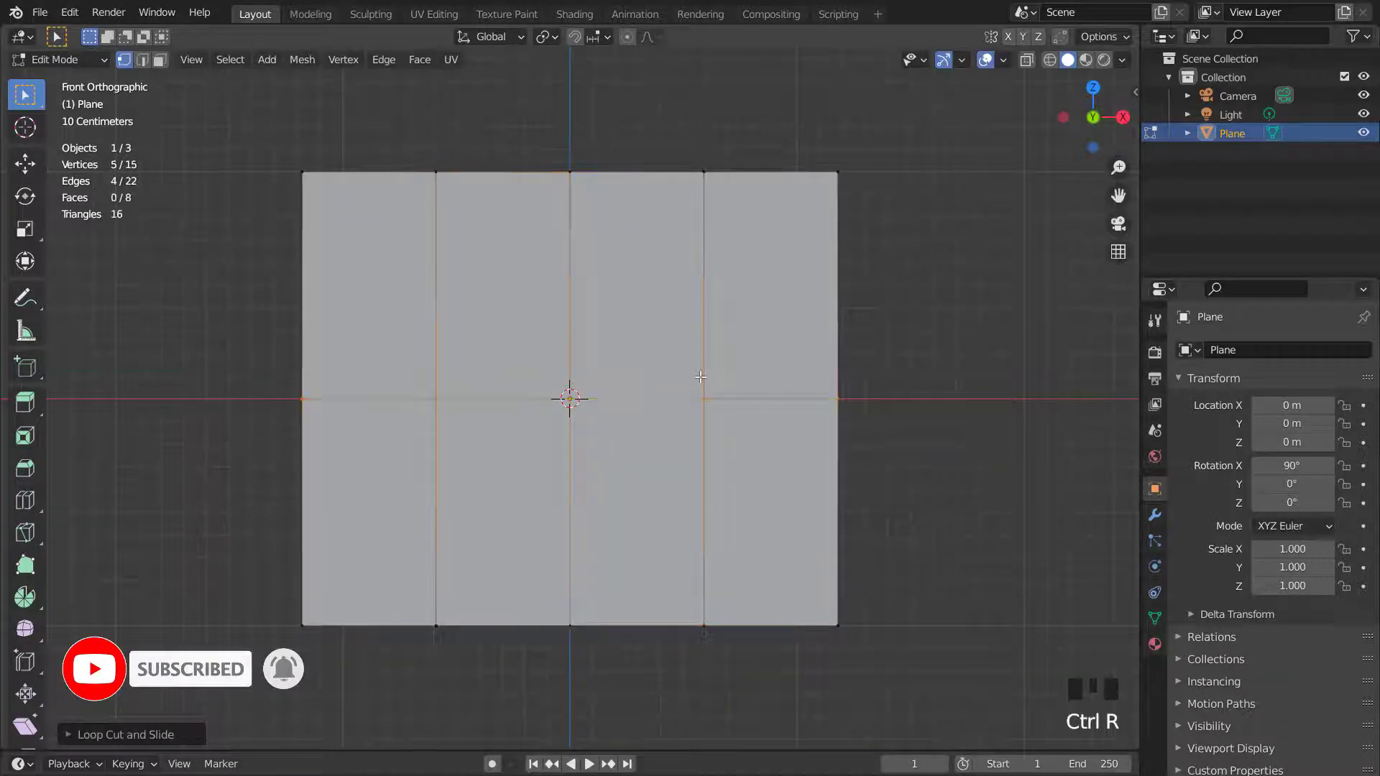
- Select the left half and bottom quarter faces and delete them, keeping only the upper-right quarter
drag(283, 183, 482, 650)
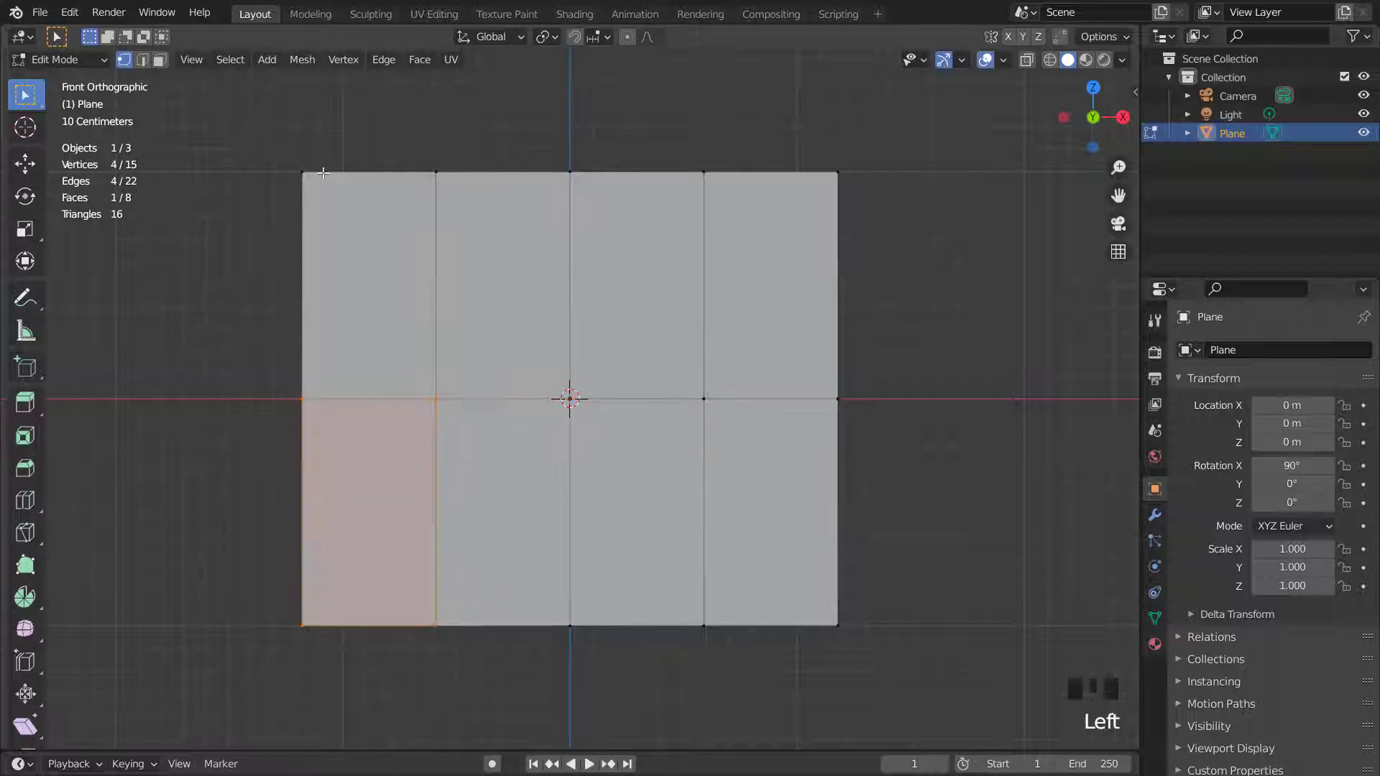
shift+drag(277, 148, 476, 280)
shift+drag(243, 568, 924, 669)
key(x)
click(833, 469)
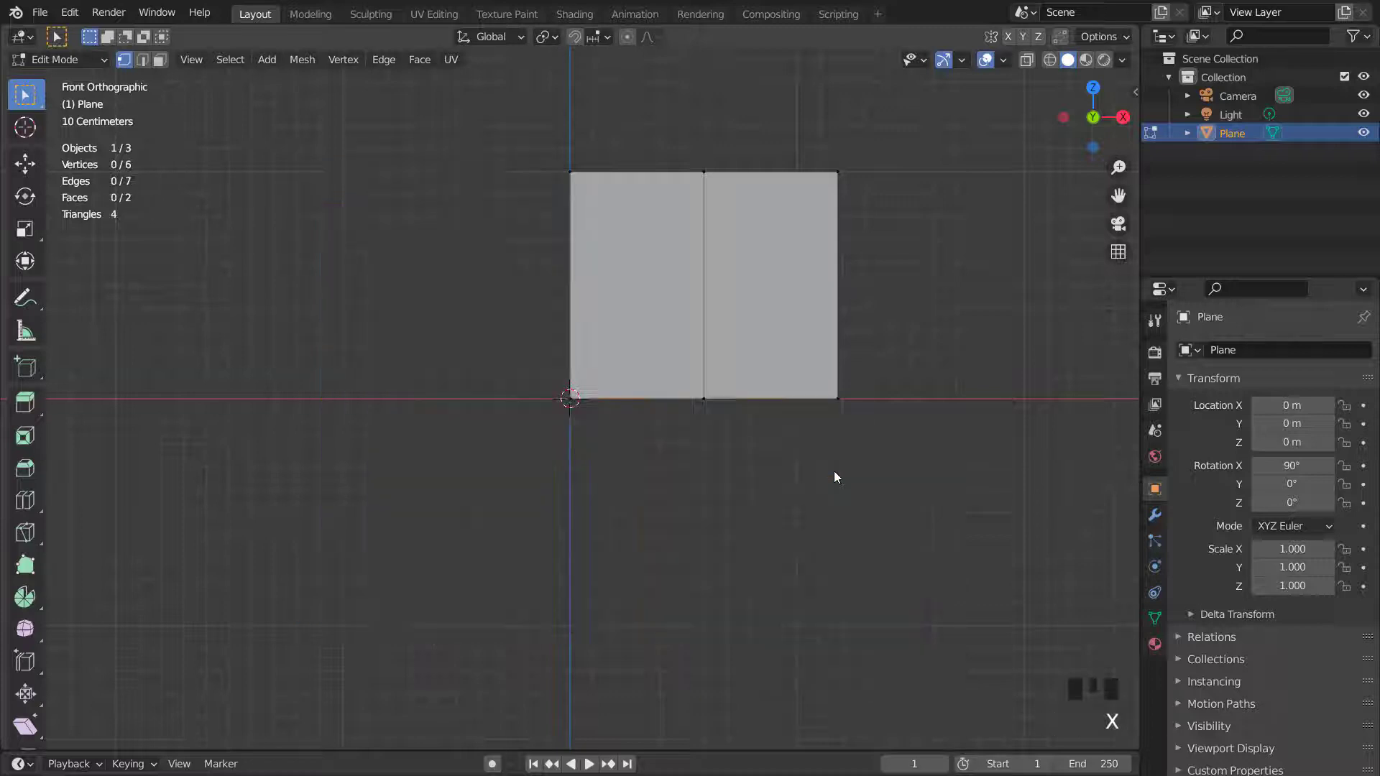
- In Object Mode, apply all transforms to the plane
key(Tab)
key(ctrl+a)
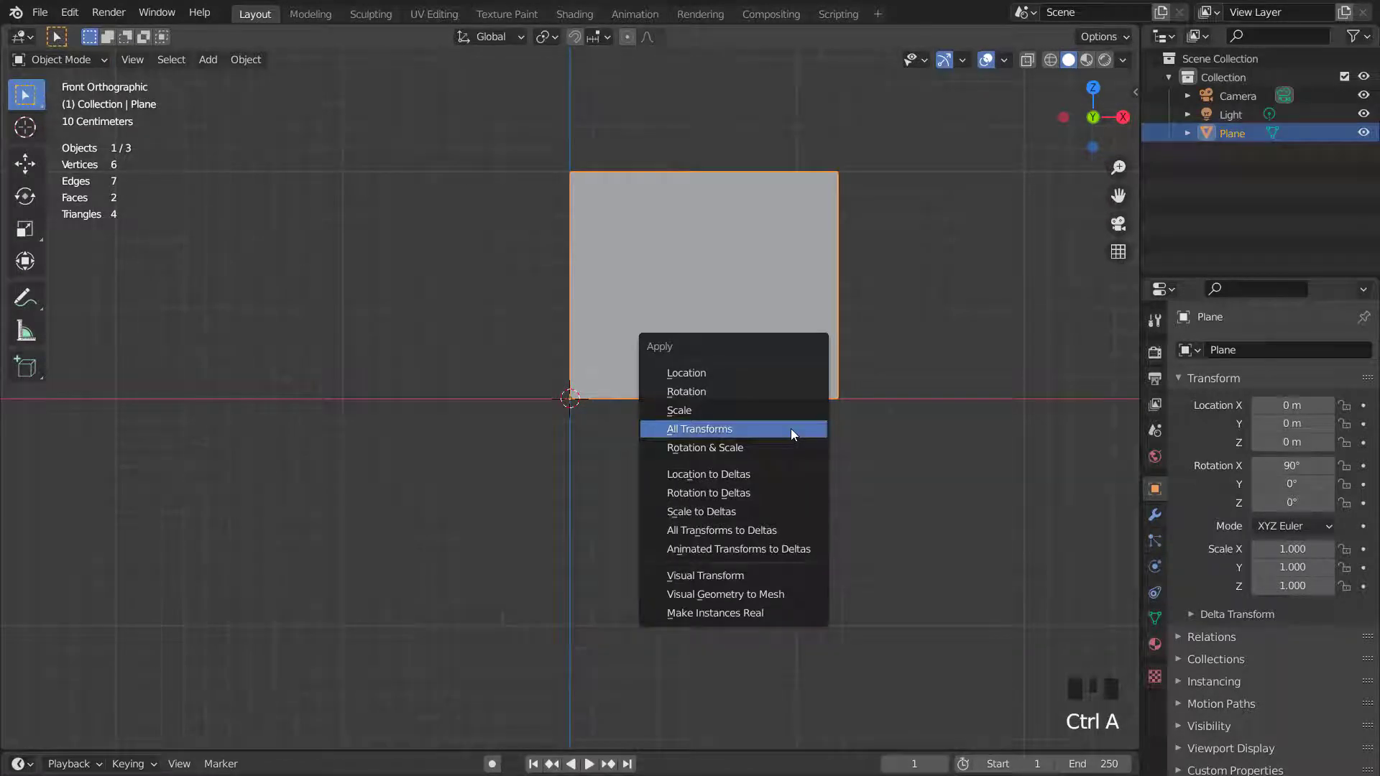
click(790, 430)
- Add a Mirror modifier with clipping enabled, mirroring along both the X and Z axes
click(1154, 515)
click(1194, 351)
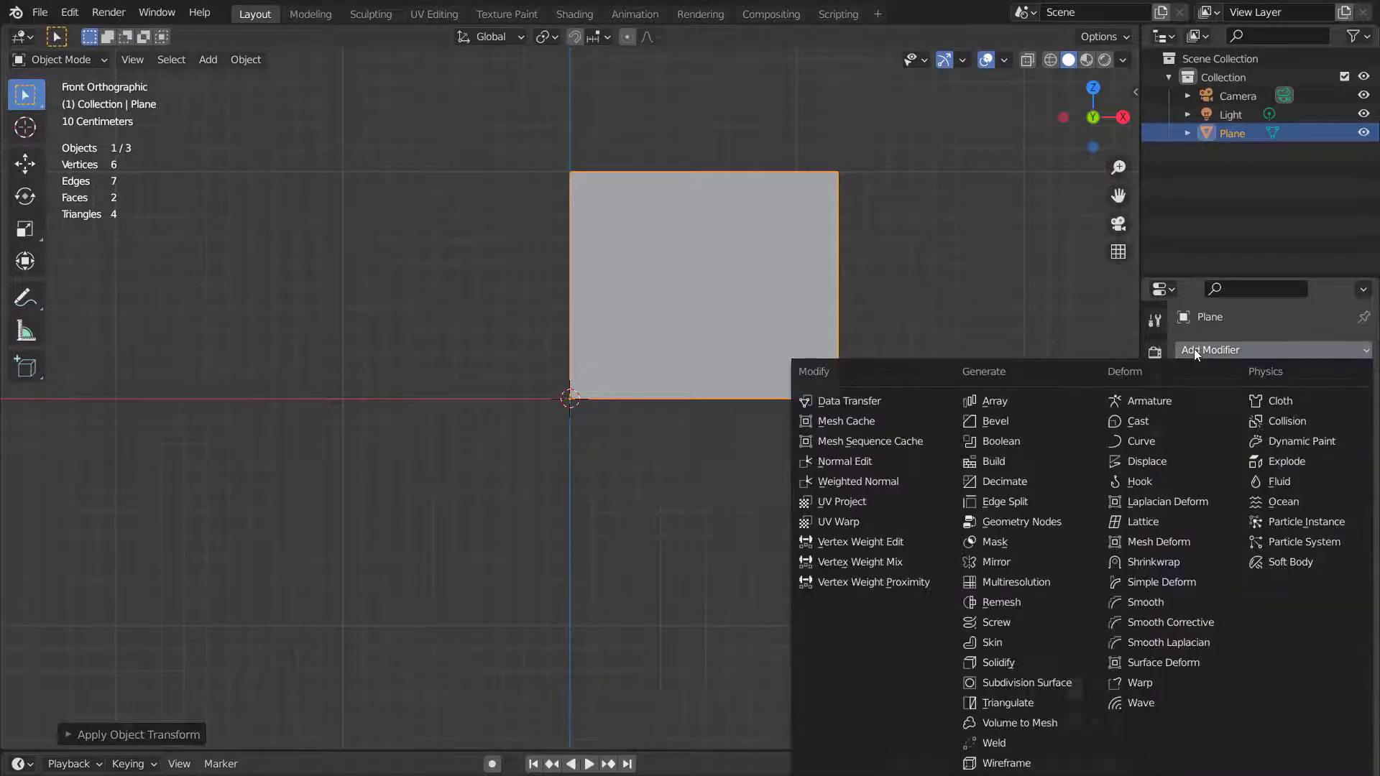
click(1003, 560)
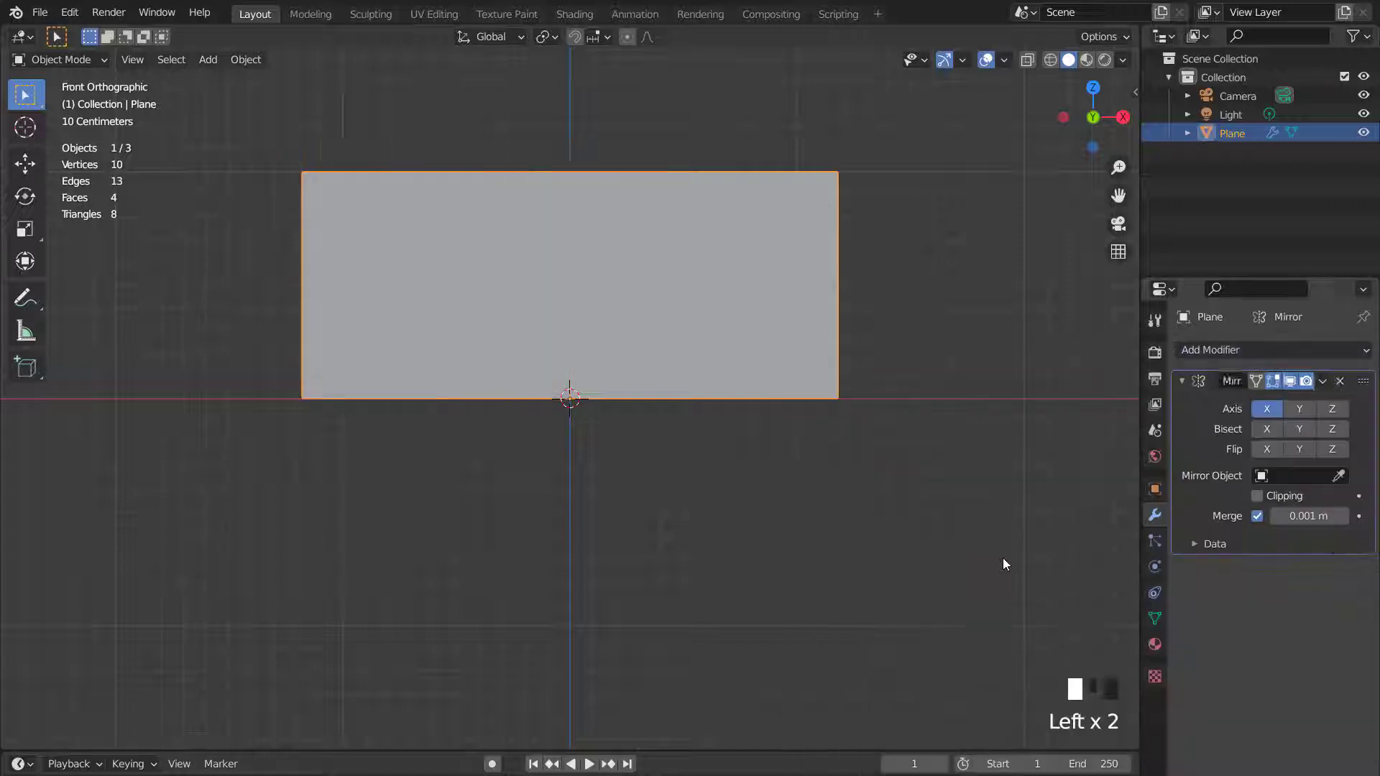
click(1257, 495)
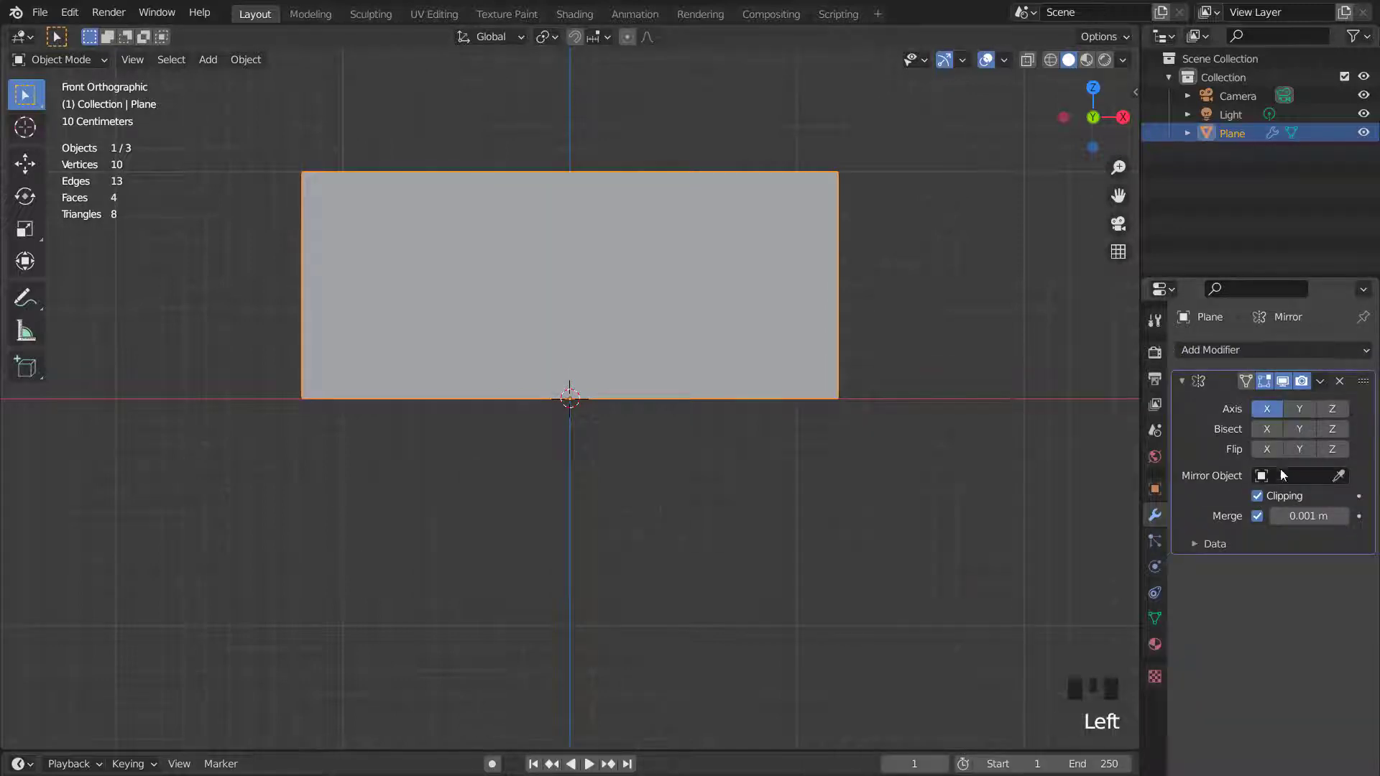
click(1331, 408)
- In Edit Mode, add a vertical loop cut through the middle of the left column
scroll(740, 546, up, 2)
key(Tab)
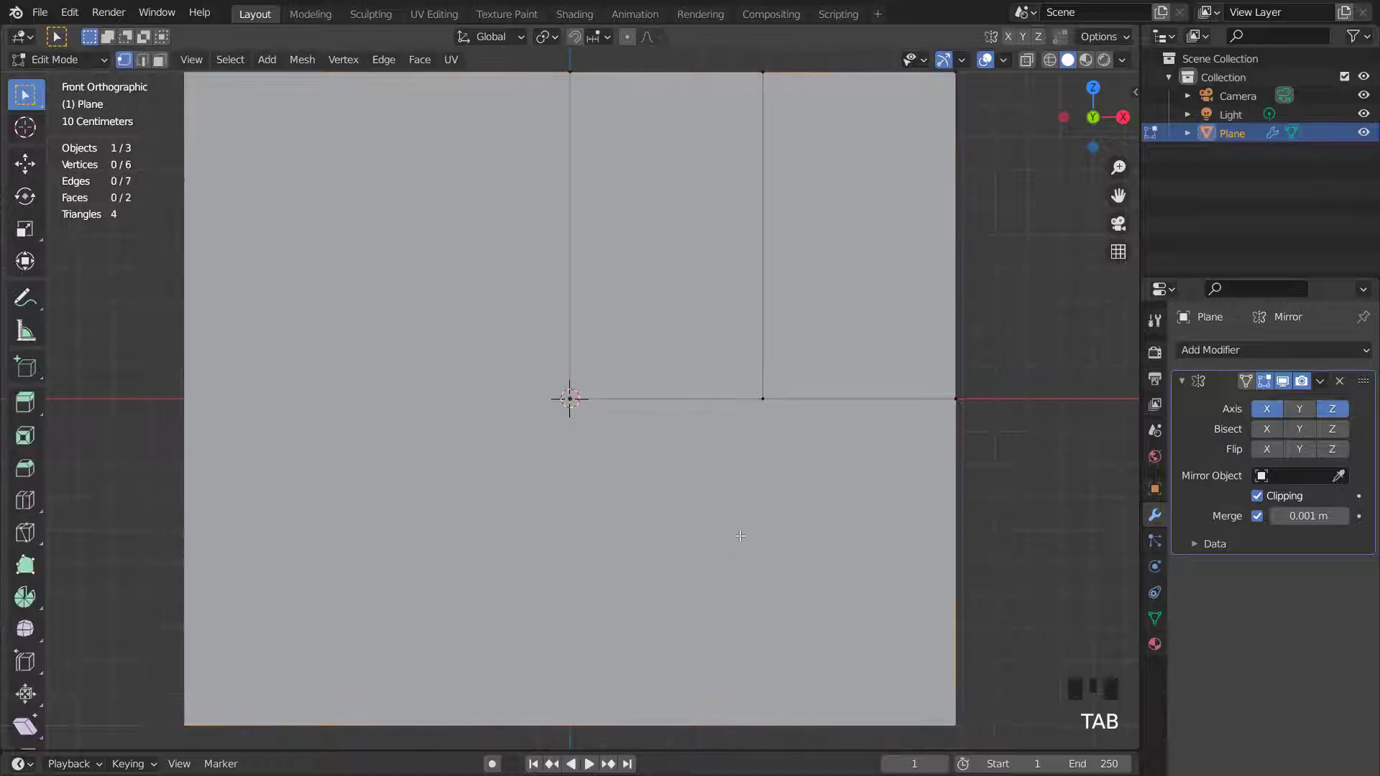
scroll(744, 503, down, 2)
shift+middle_drag(730, 454, 690, 527)
scroll(646, 364, up, 1)
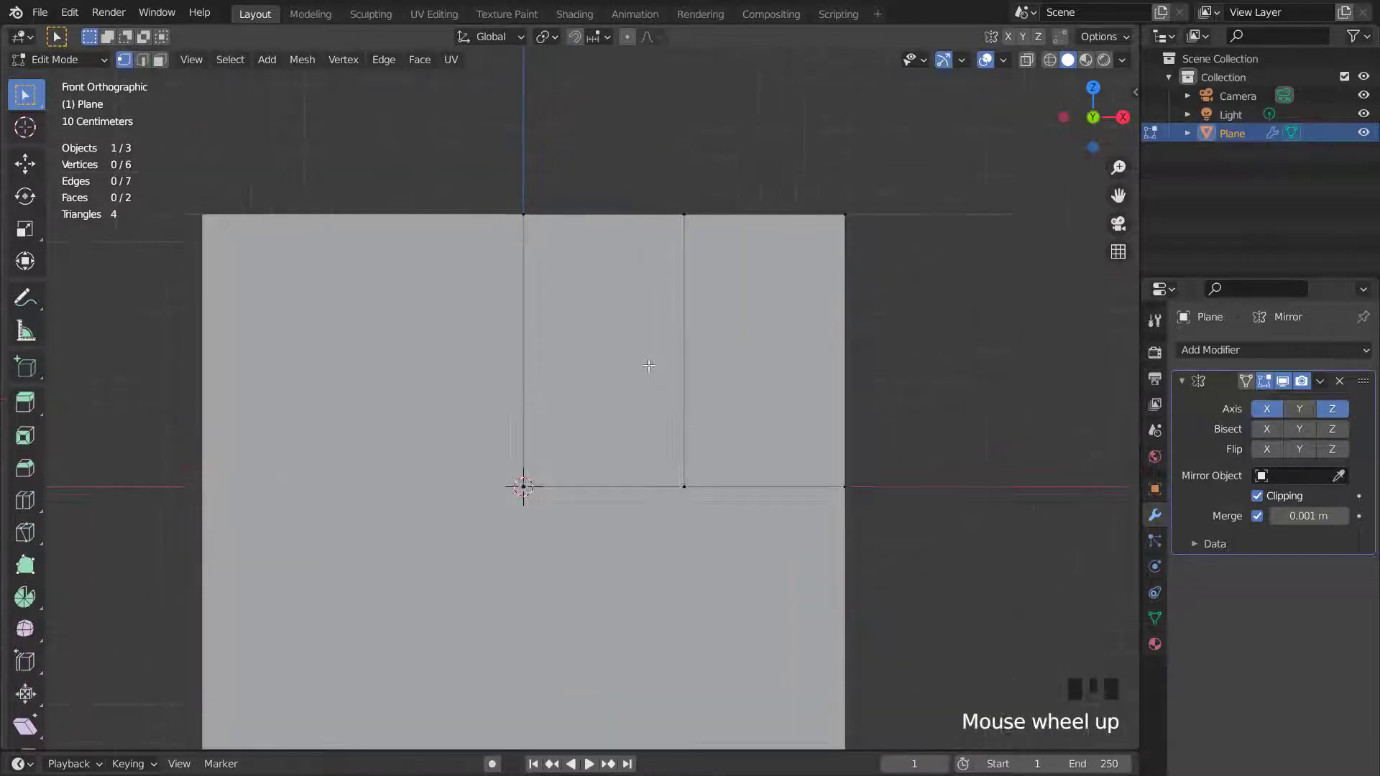
key(ctrl+r)
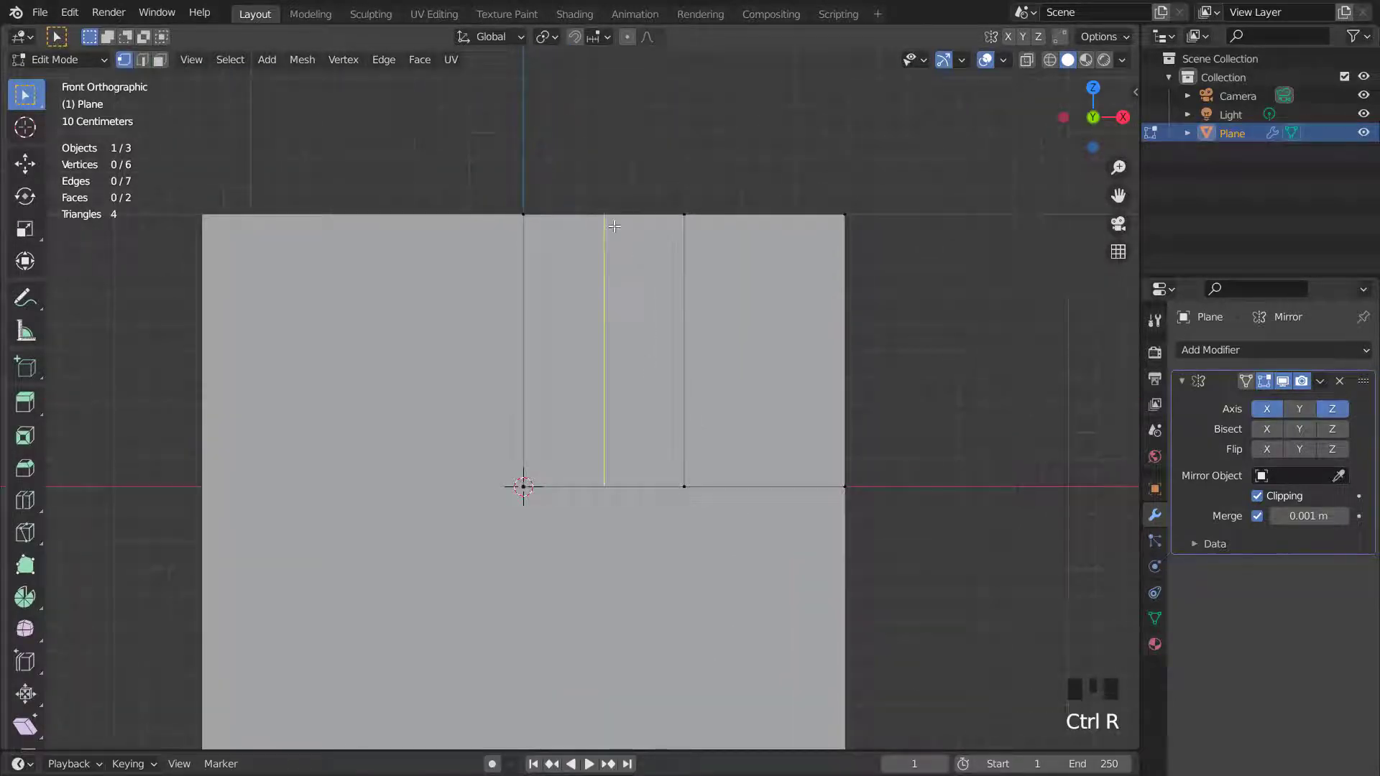
click(632, 278)
right_click(715, 276)
- Add a vertical loop cut in the right column and a horizontal loop cut across the middle
key(ctrl+r)
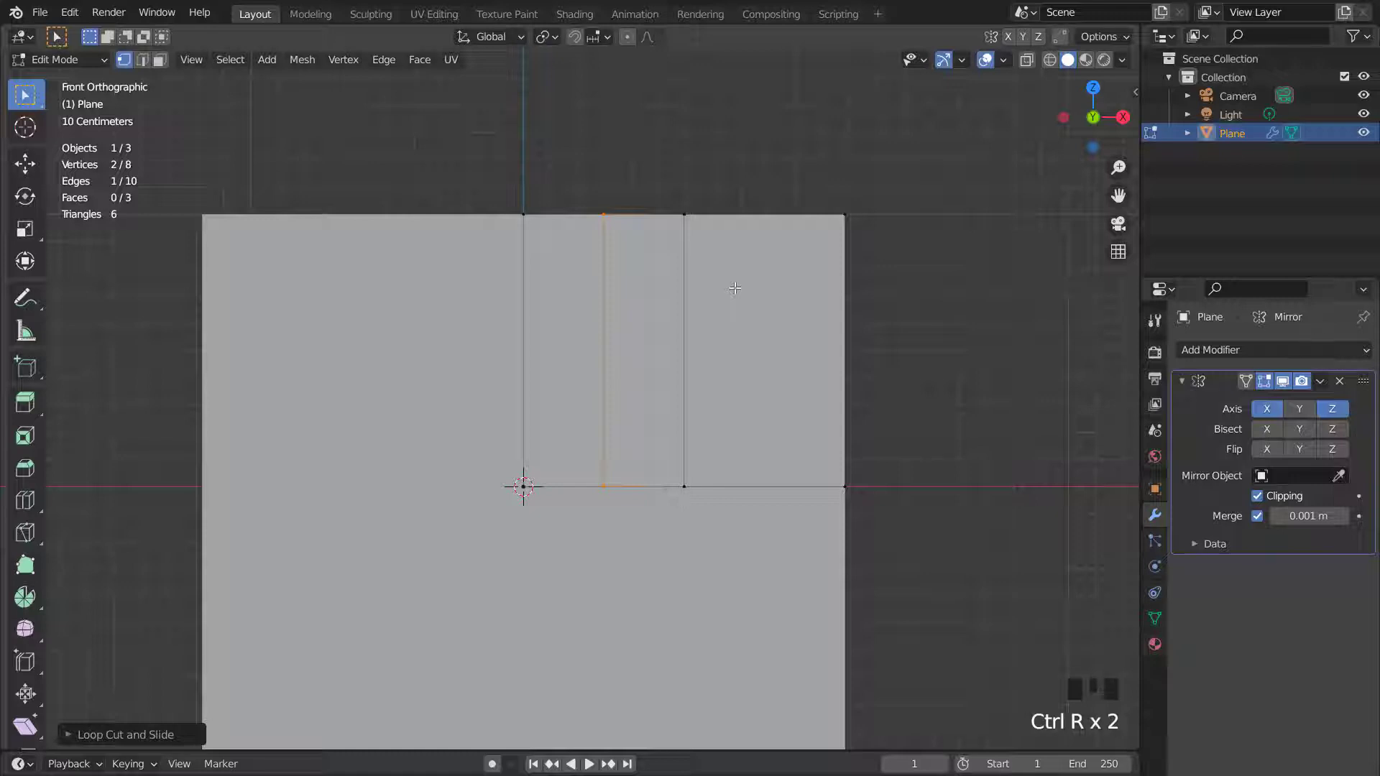
click(733, 301)
right_click(733, 301)
click(602, 357)
right_click(602, 357)
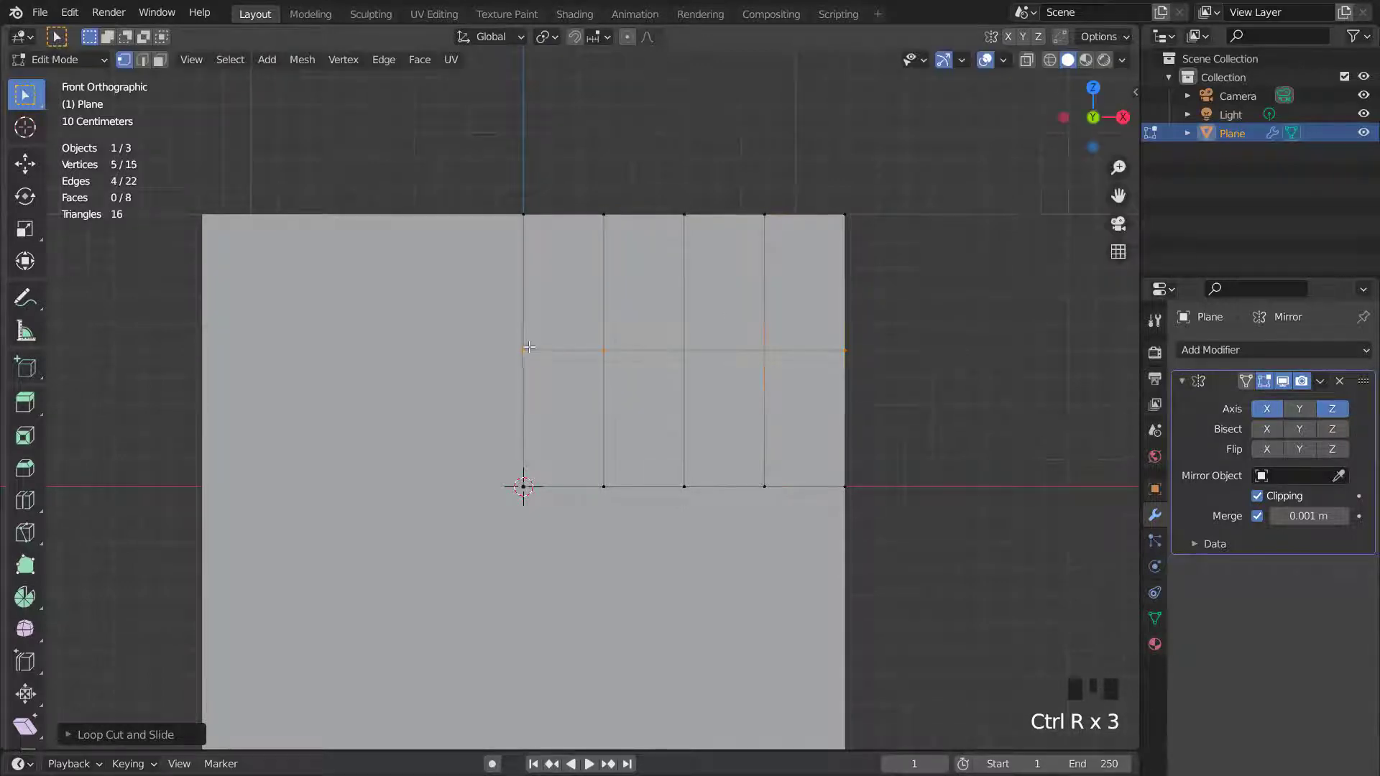
- Select alternate vertices on the horizontal edge and move them up about 0.25 m along Z to form a zigzag
click(529, 347)
shift+click(658, 347)
shift+click(849, 349)
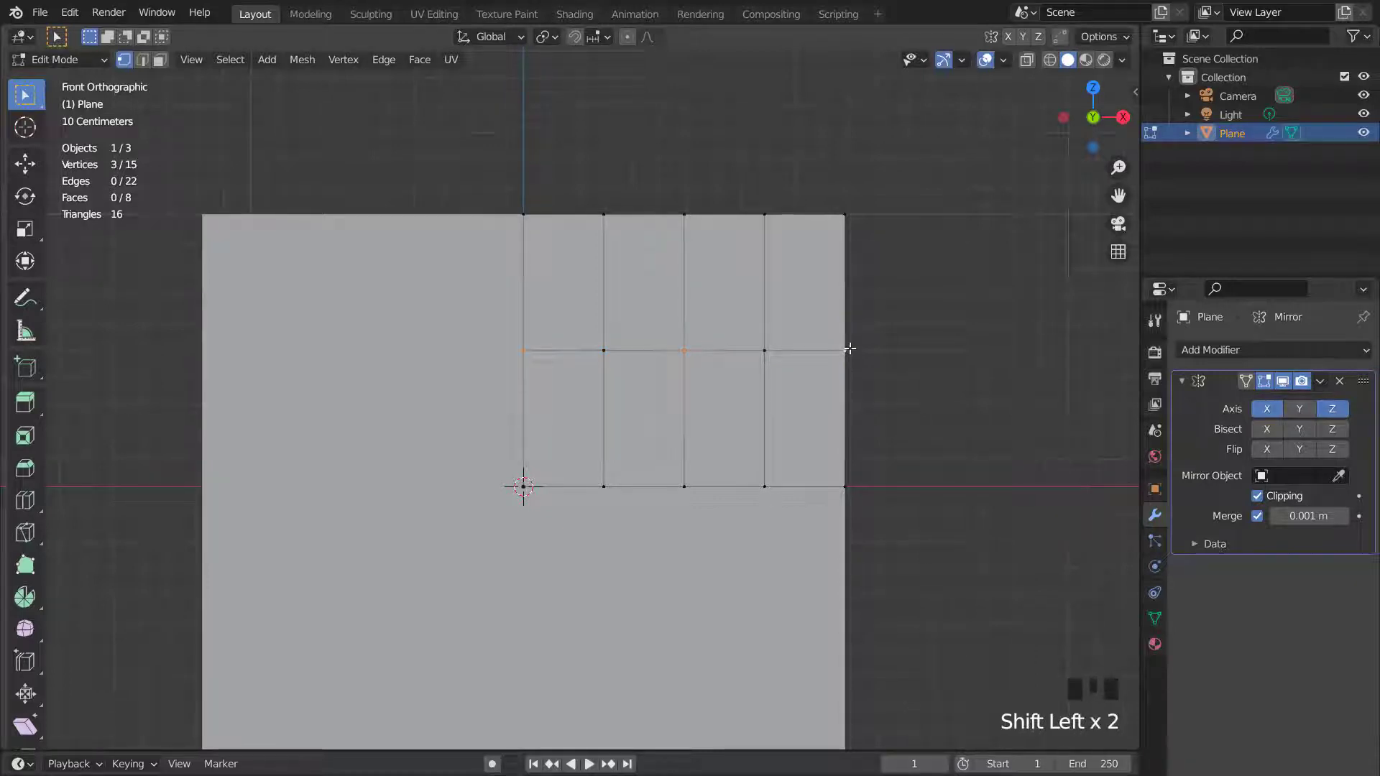
key(g)
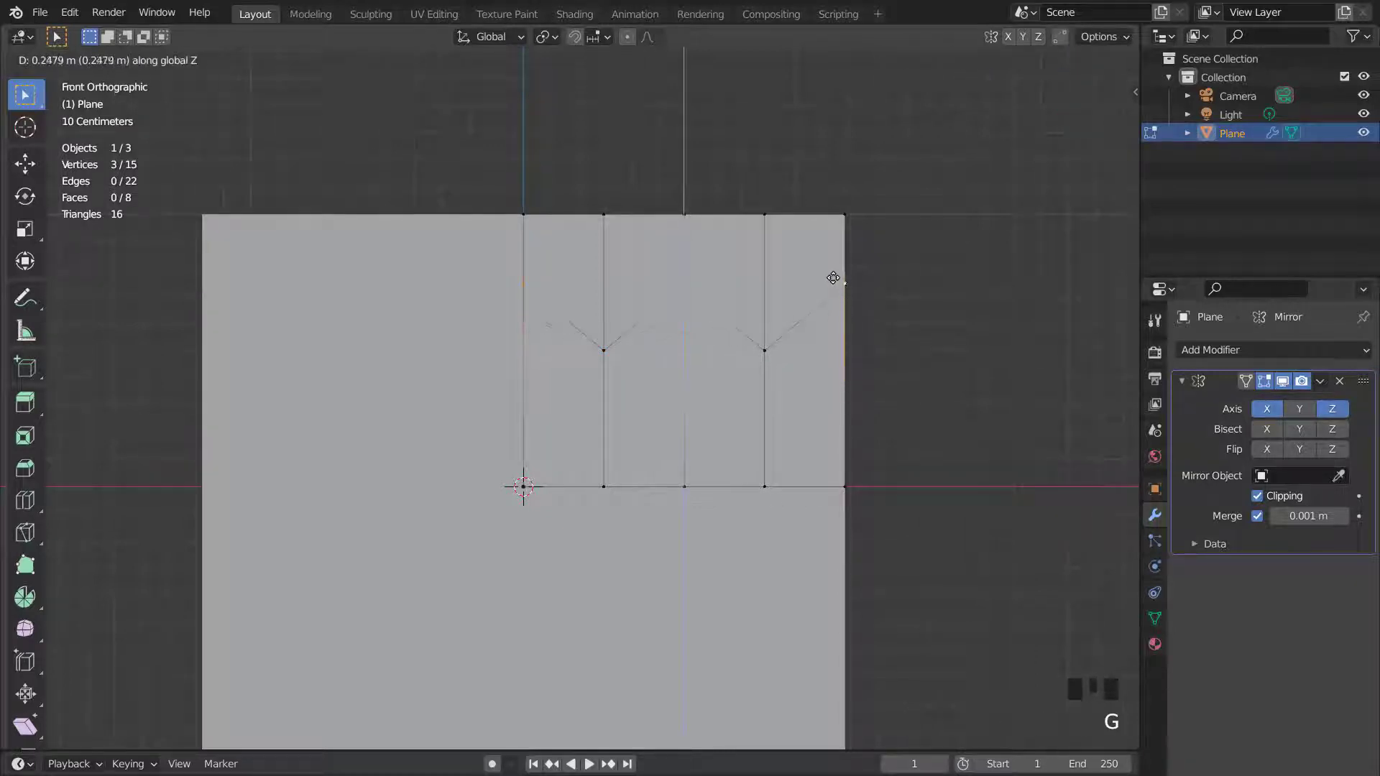
click(833, 275)
- Select all in face mode and bevel the edges into thin strips
key(a)
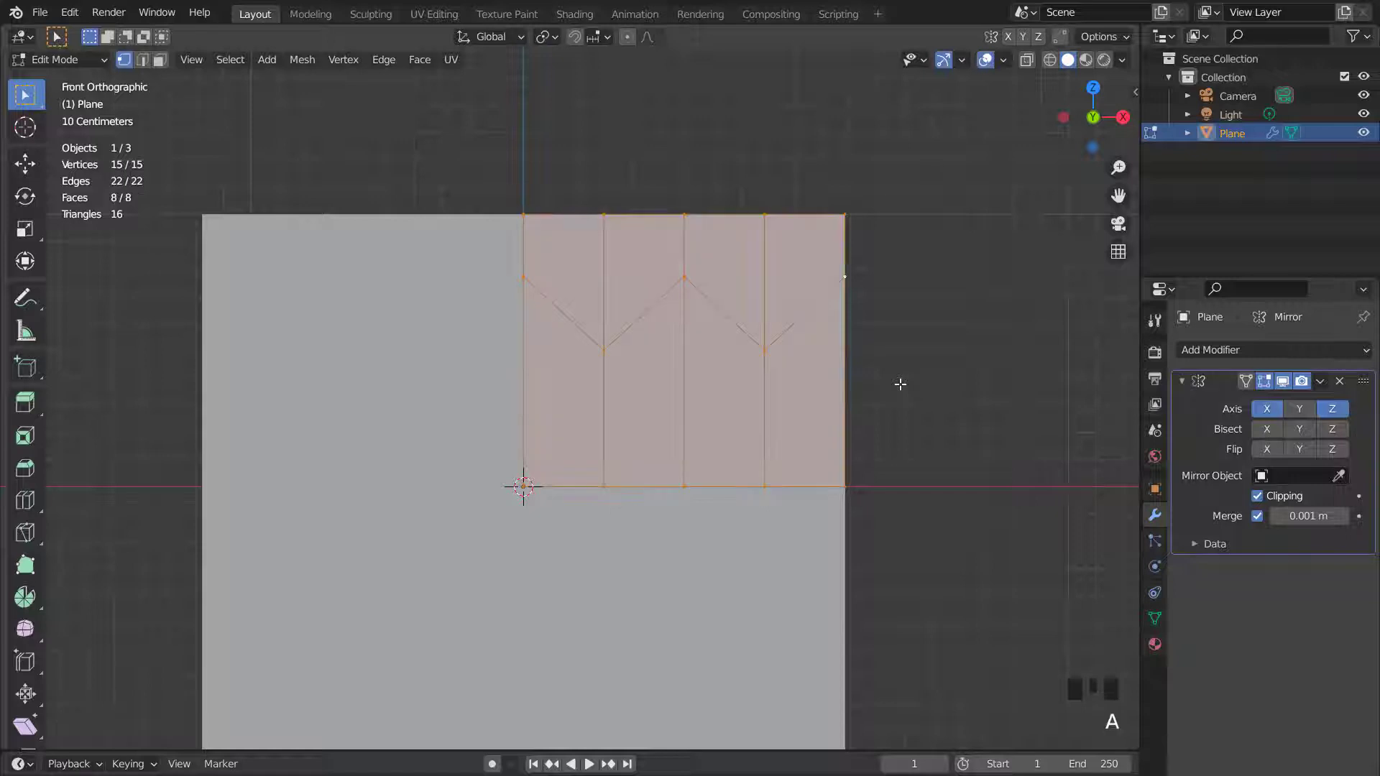
key(3)
key(ctrl+b)
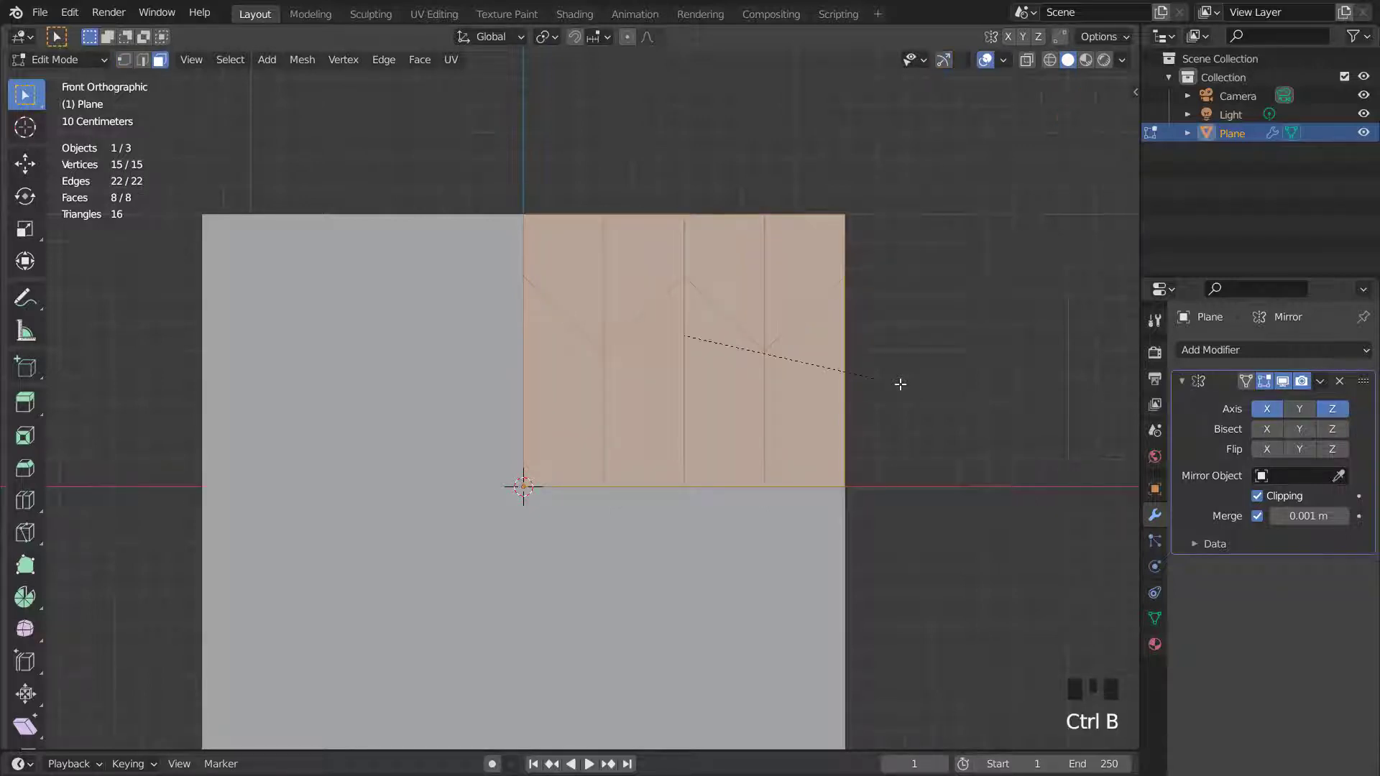
click(910, 392)
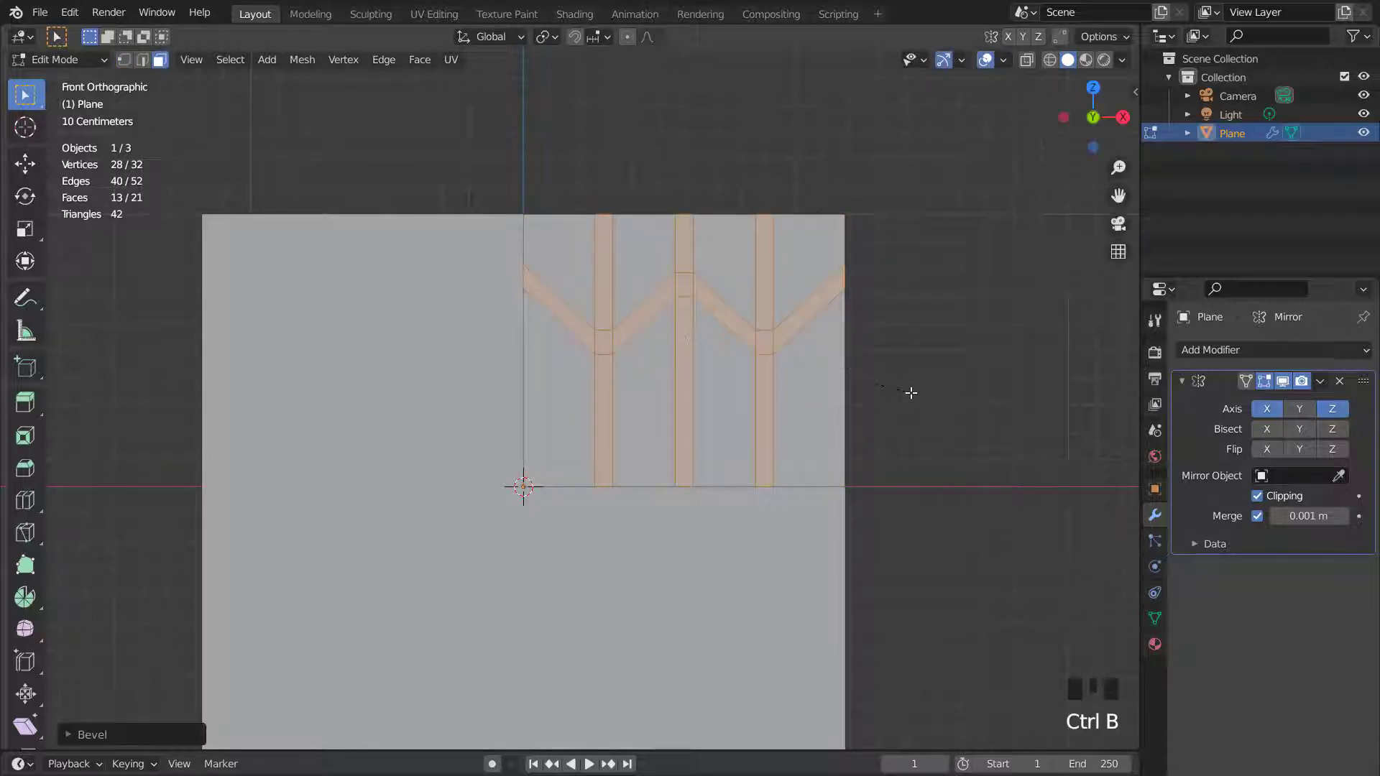
- Turn on the wireframe overlay in the viewport
scroll(780, 439, up, 1)
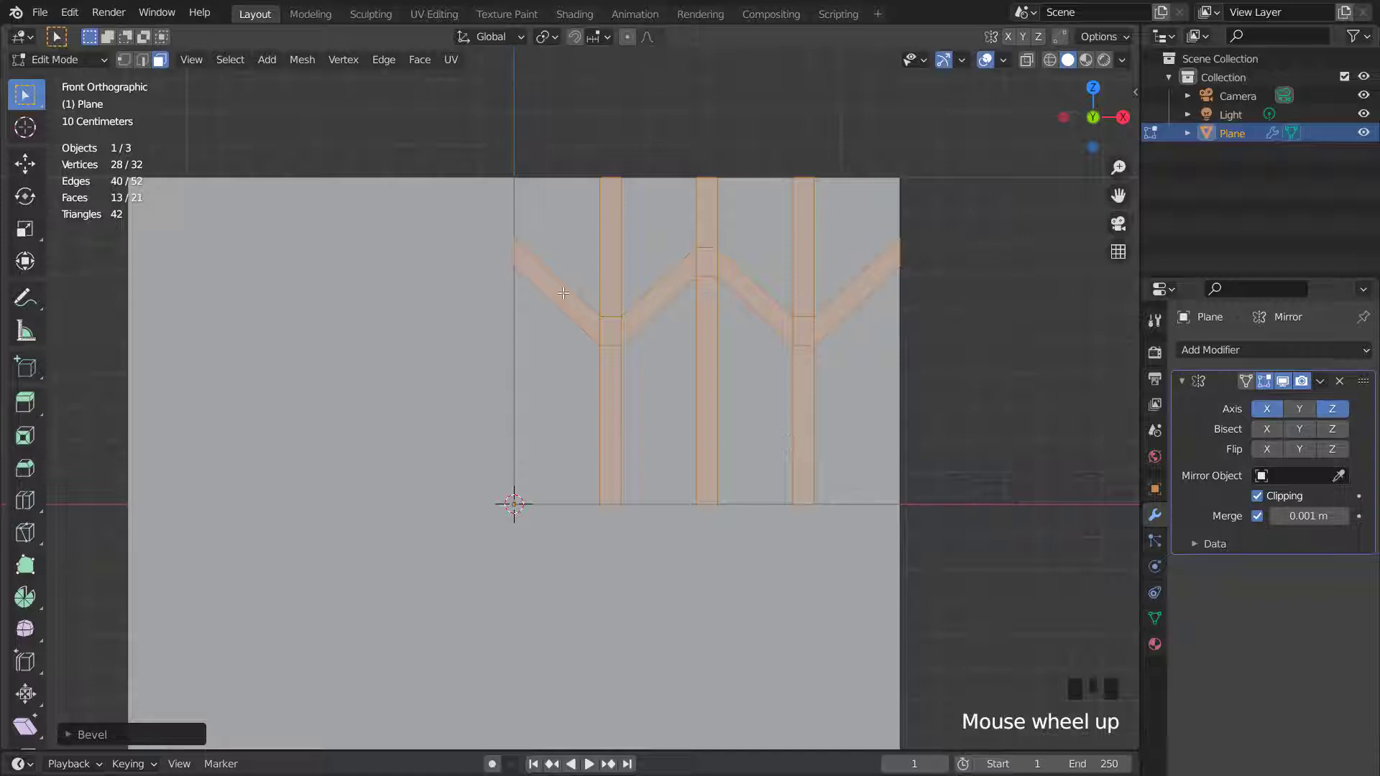
scroll(562, 293, down, 1)
click(1004, 61)
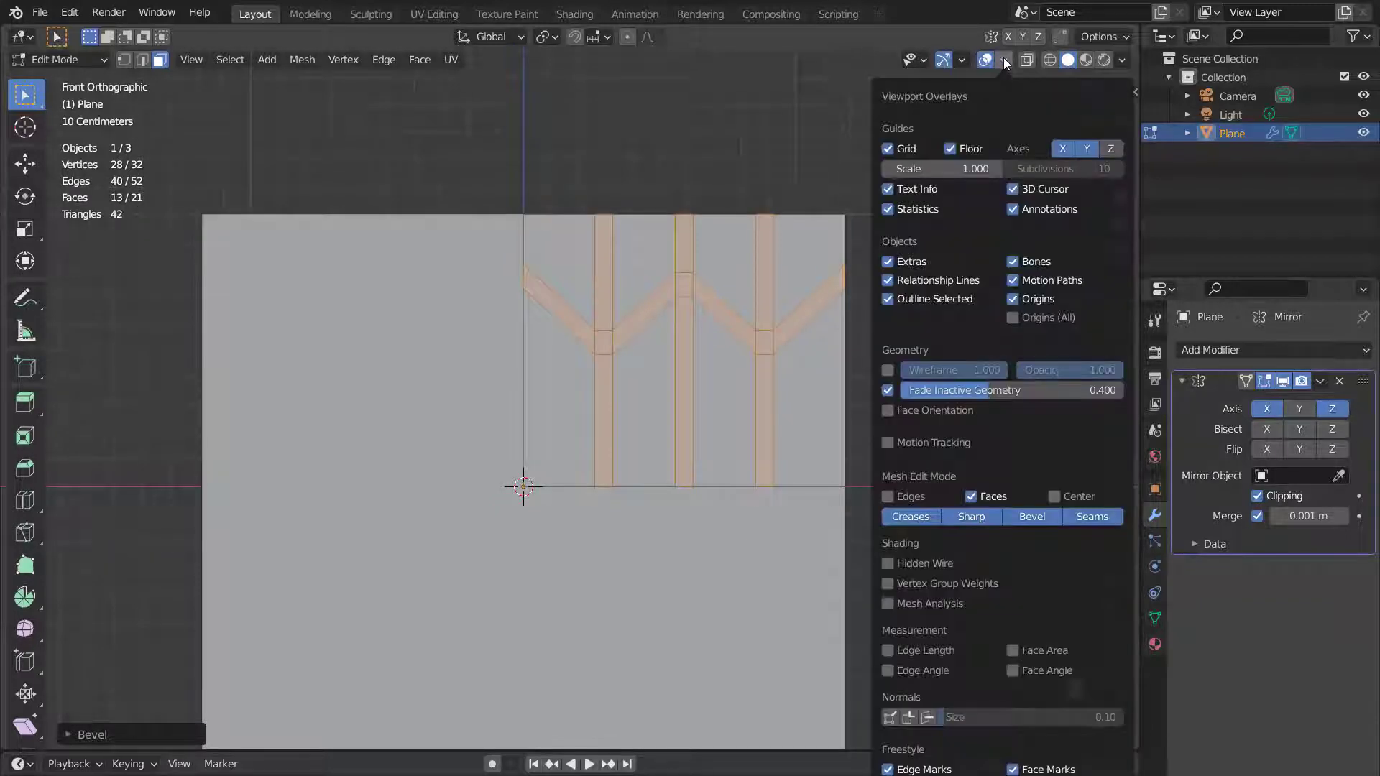
click(888, 369)
scroll(549, 294, up, 1)
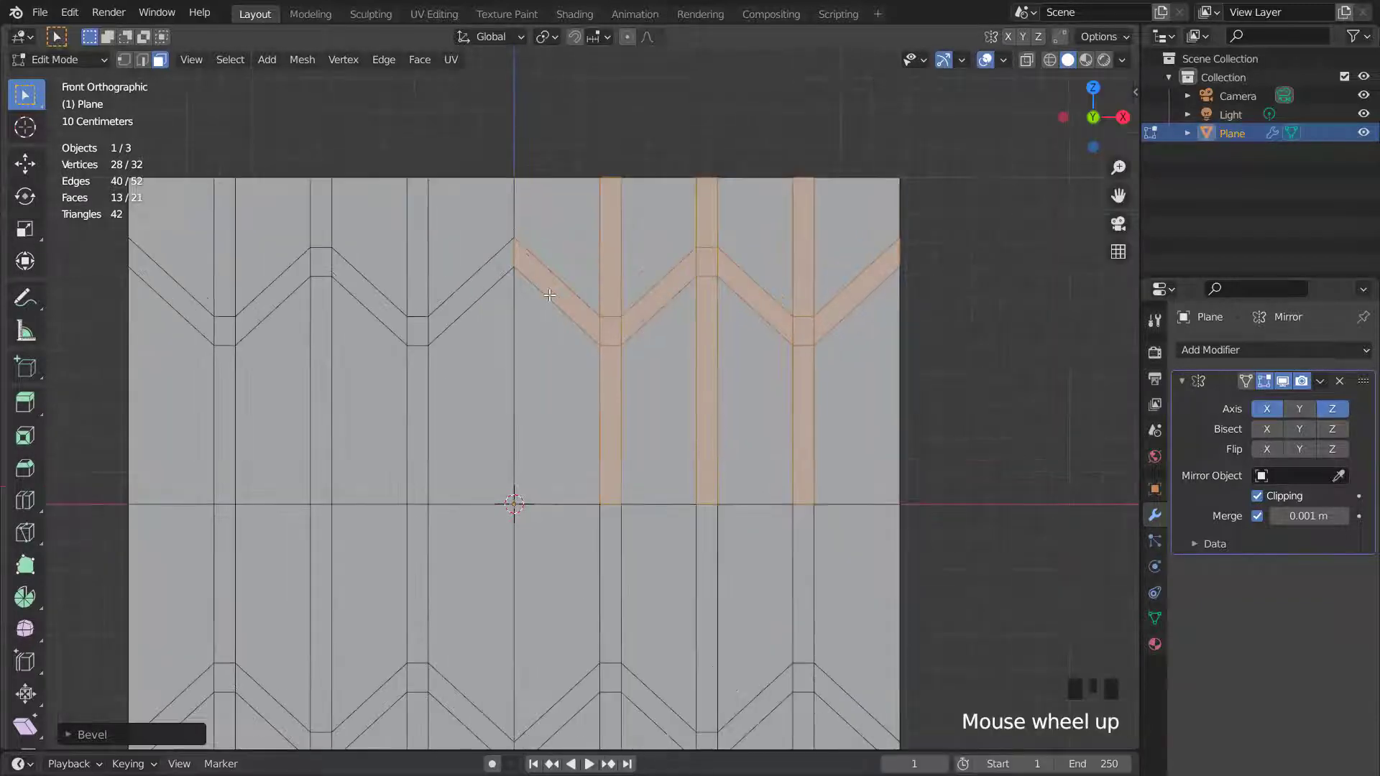
- Add a vertical loop cut beside the centre mirror edge
key(ctrl+r)
click(549, 294)
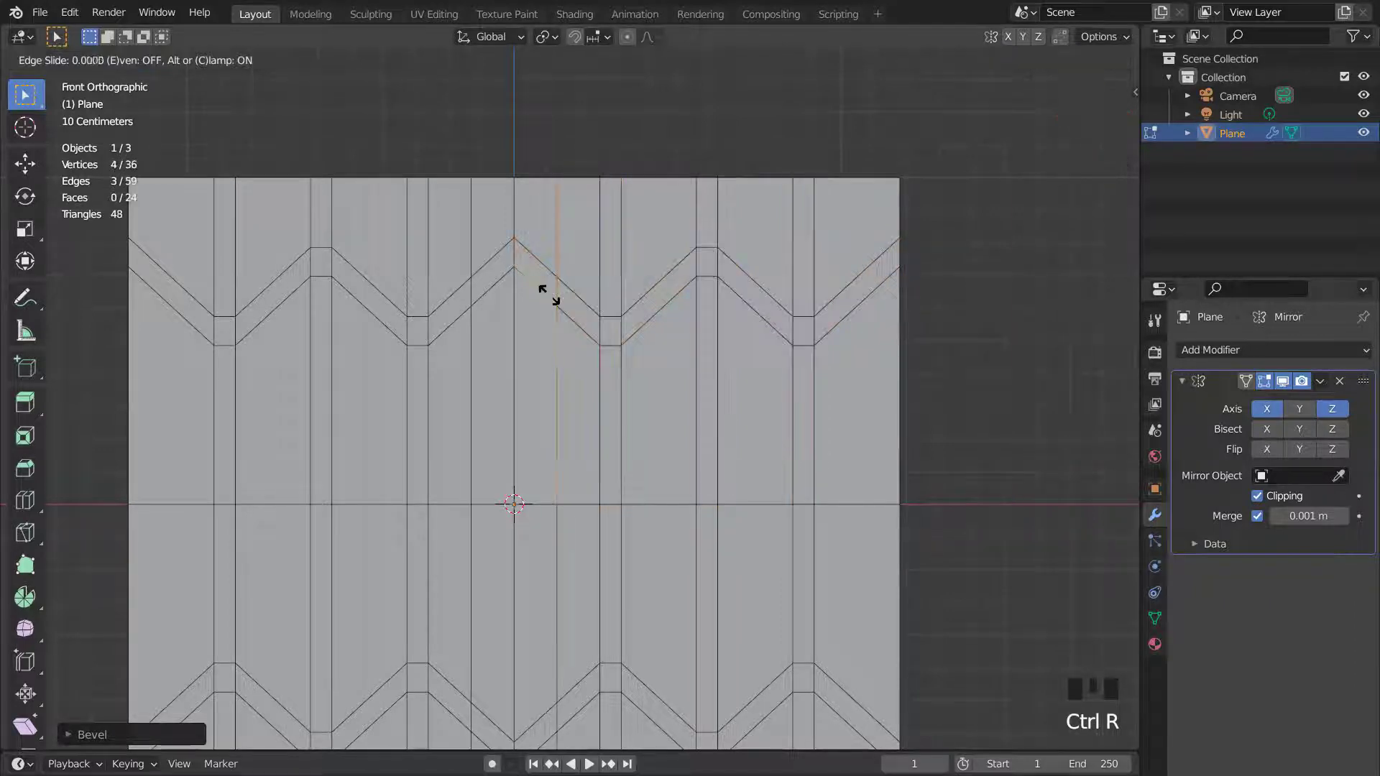
click(529, 253)
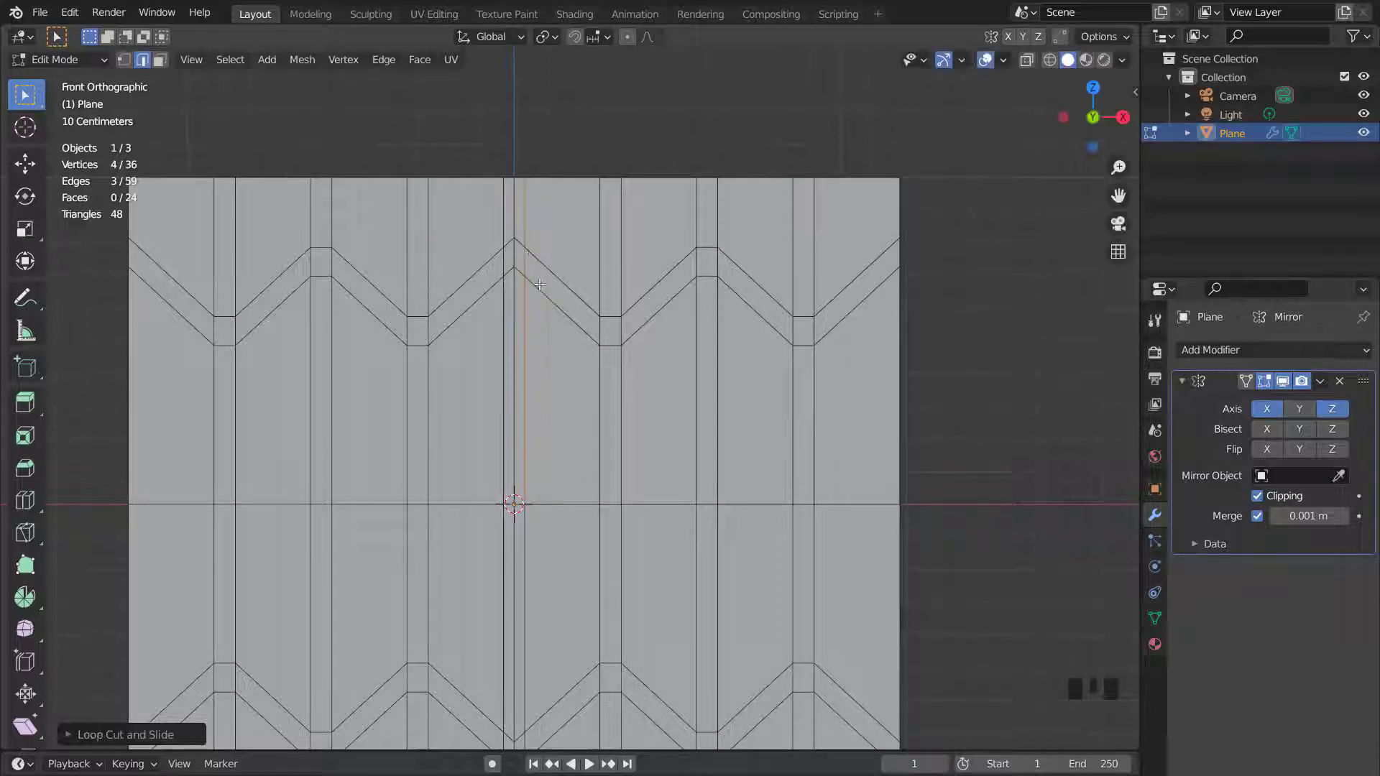
- In vertex mode, box-select the right section and move it about 0.02 m along X
scroll(540, 285, up, 1)
scroll(647, 323, down, 1)
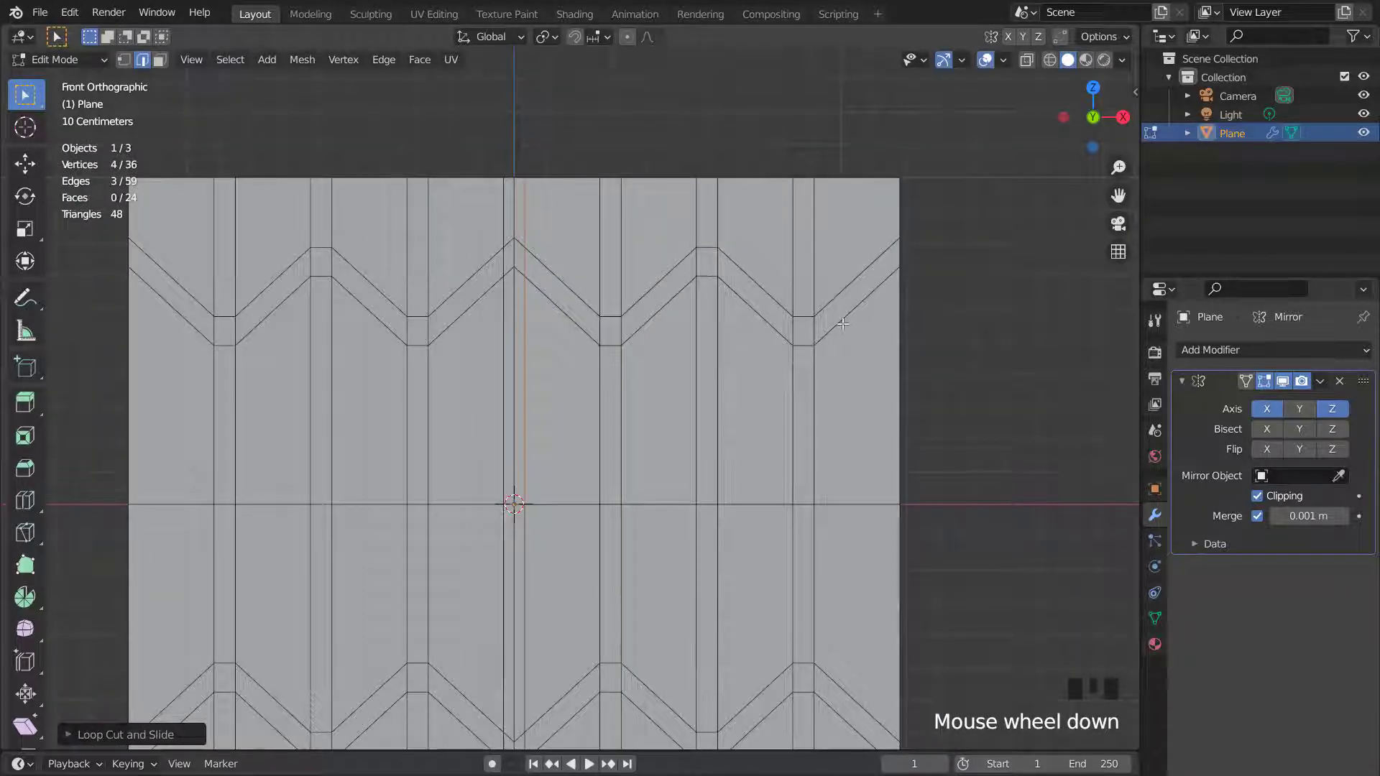
key(1)
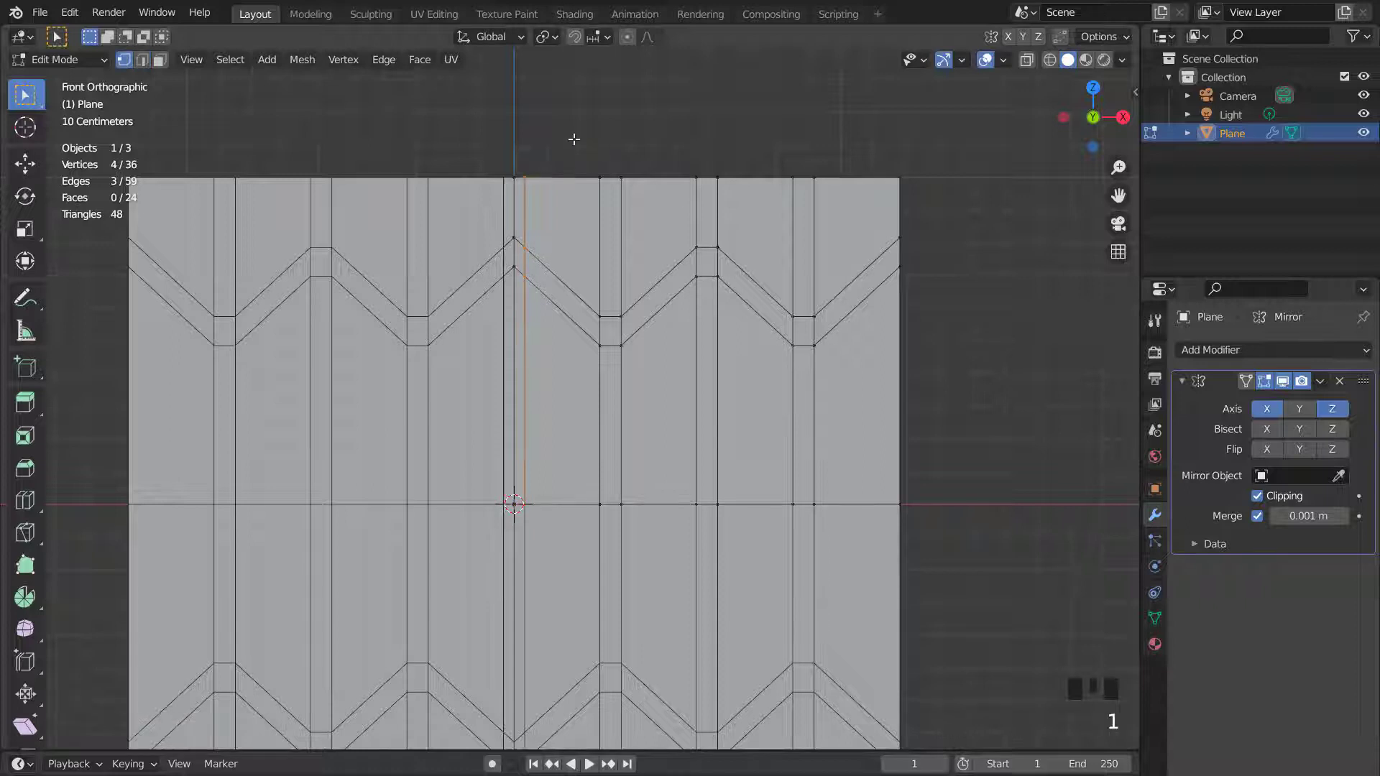
drag(591, 173, 926, 548)
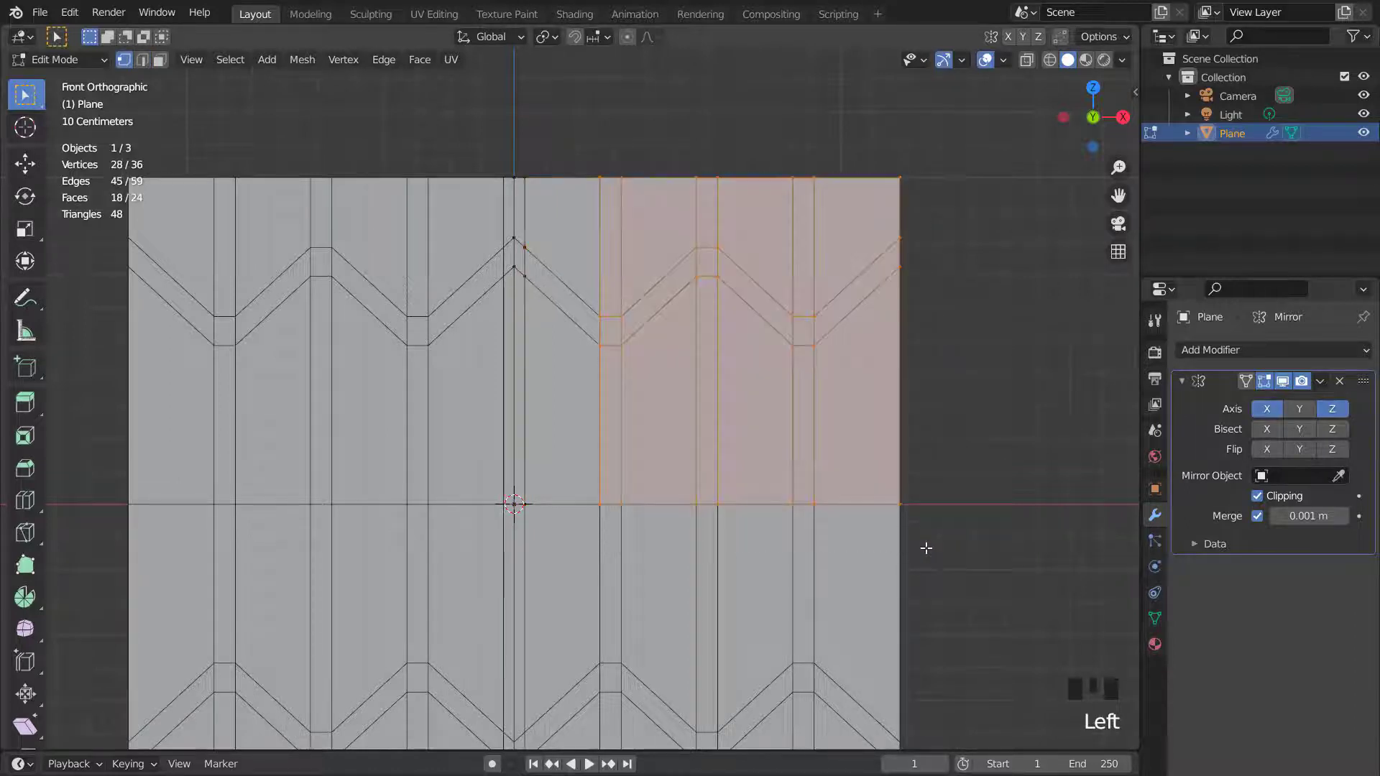
key(g)
key(x)
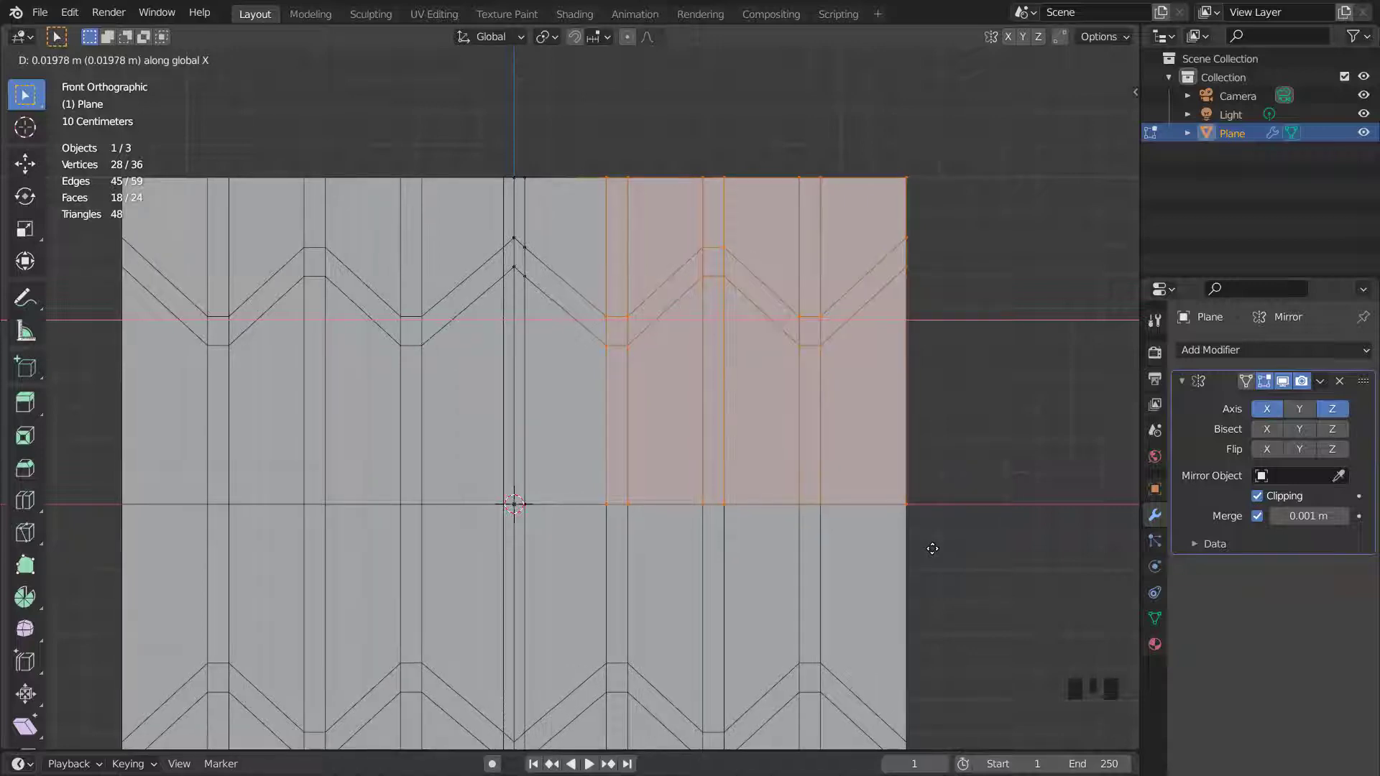
click(931, 548)
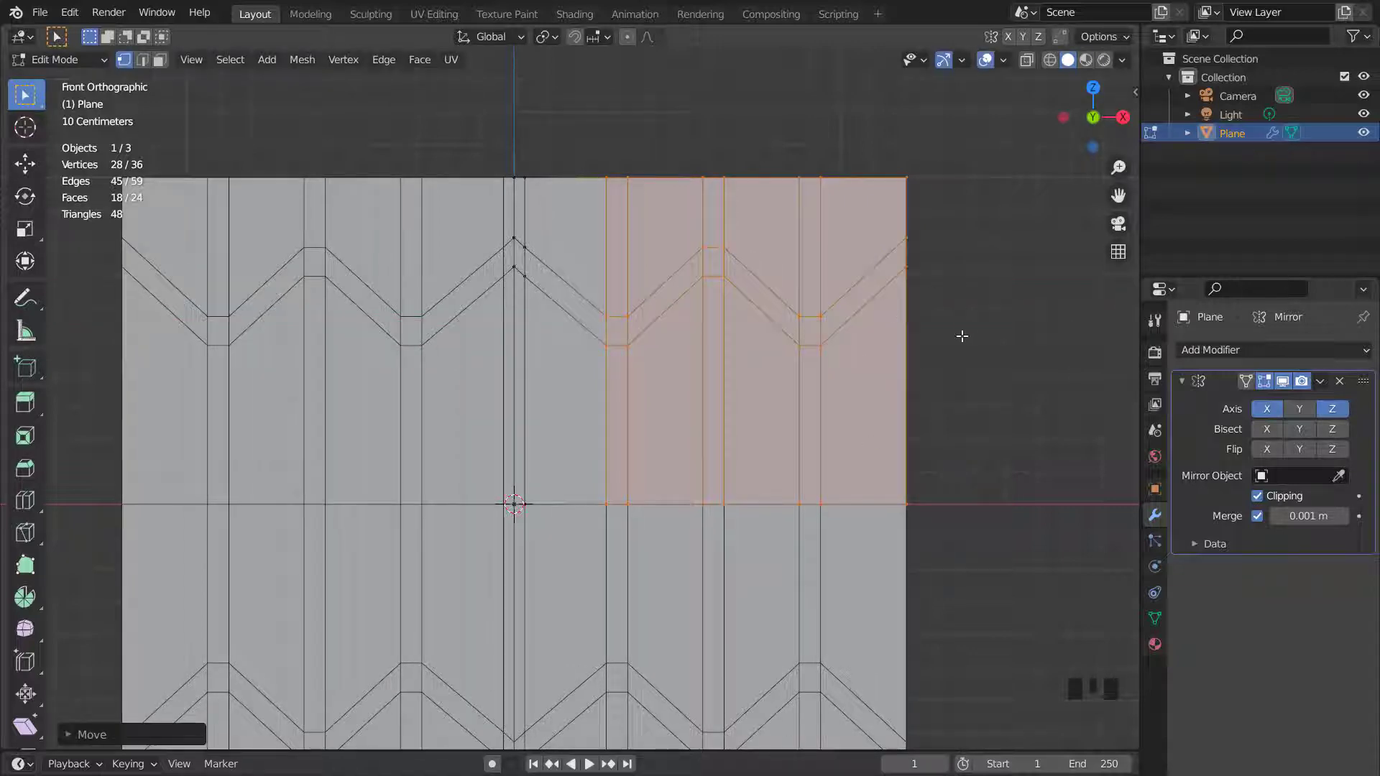
- In Object Mode, collapse the Mirror modifier and add an Array modifier
key(Tab)
click(1182, 381)
click(1189, 352)
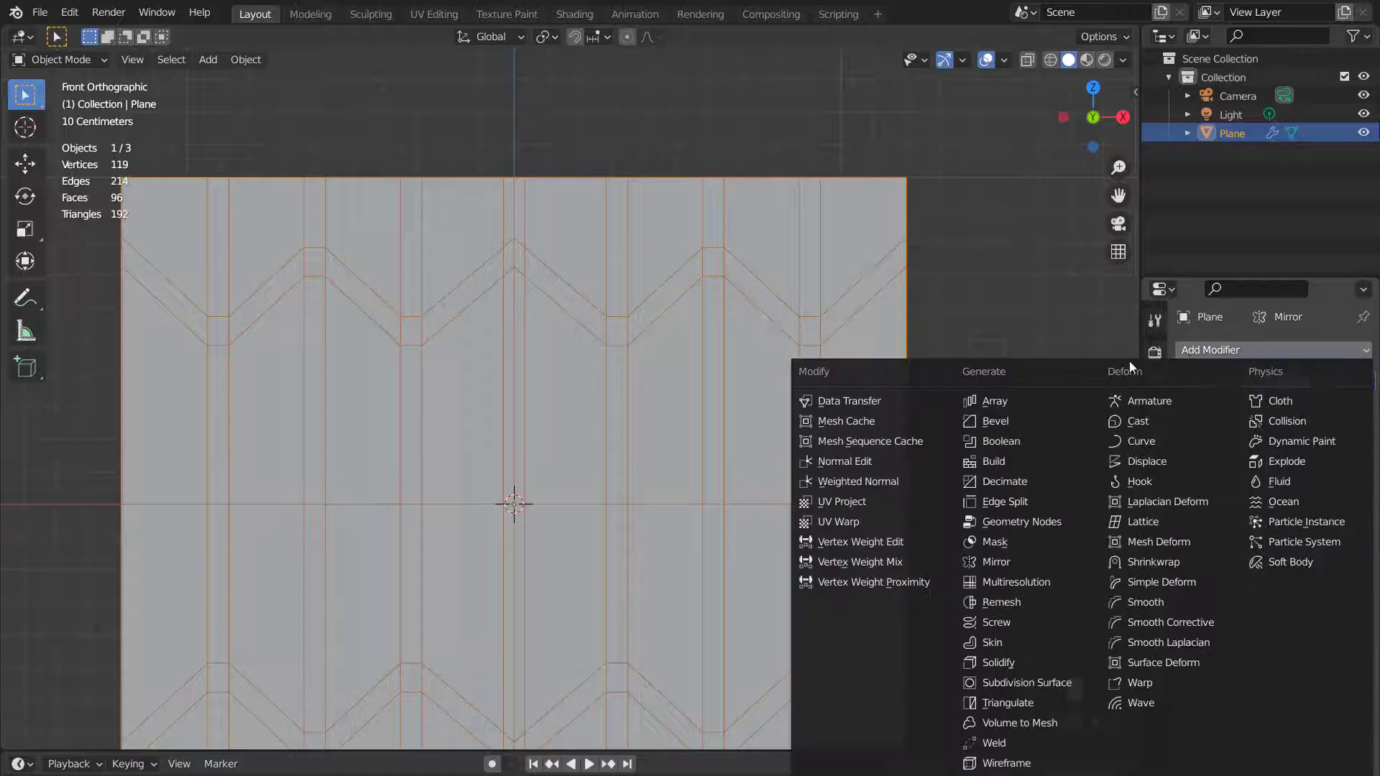
click(1002, 405)
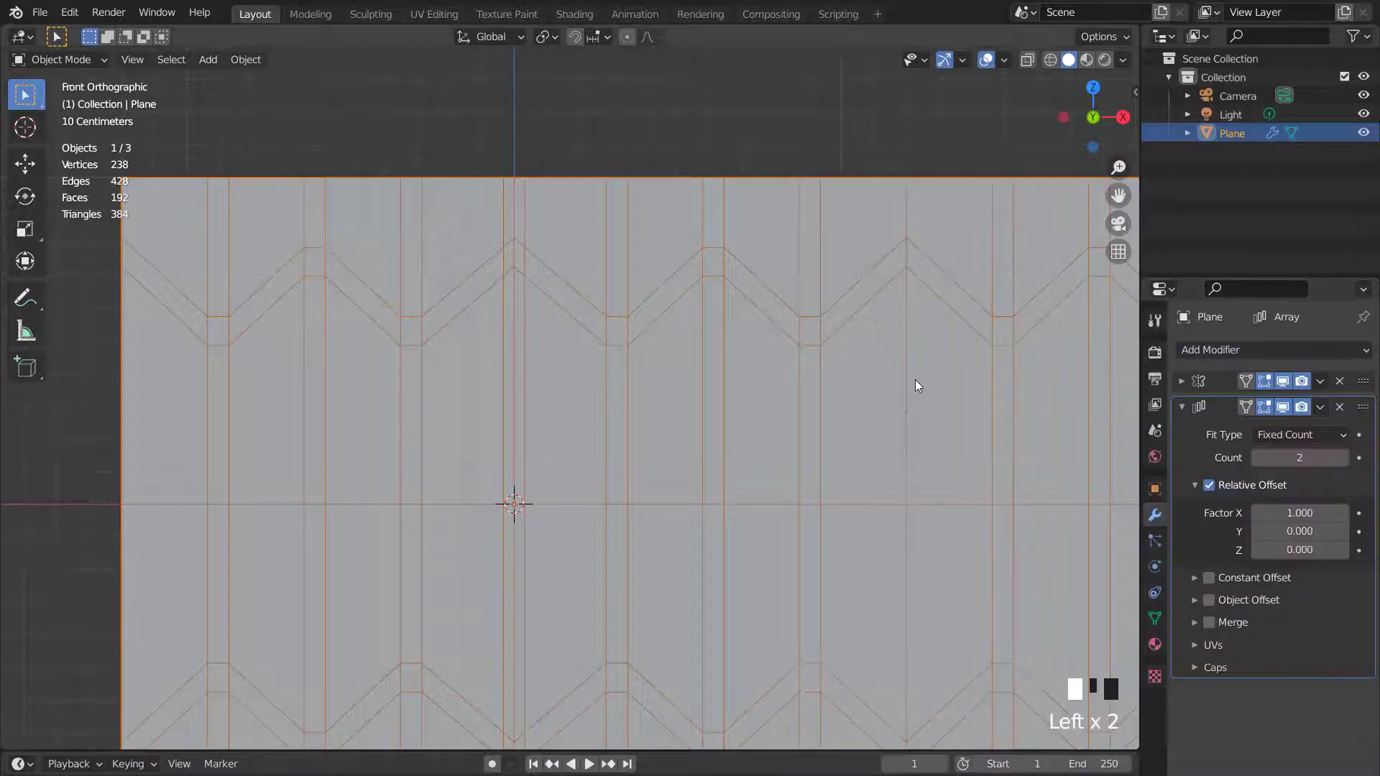
- In Edit Mode, extrude the right-edge vertices about 0.03 m along X
key(Tab)
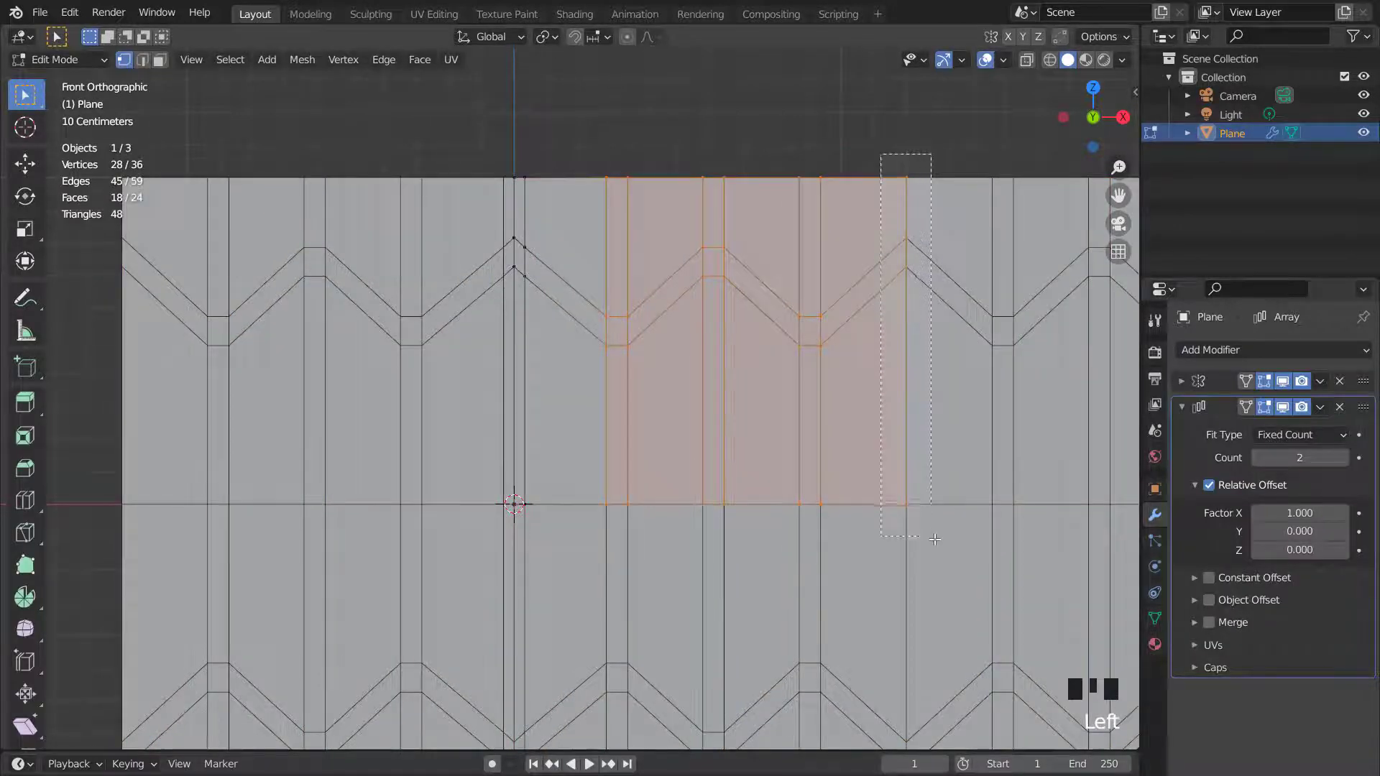
alt+click(907, 388)
key(e)
key(x)
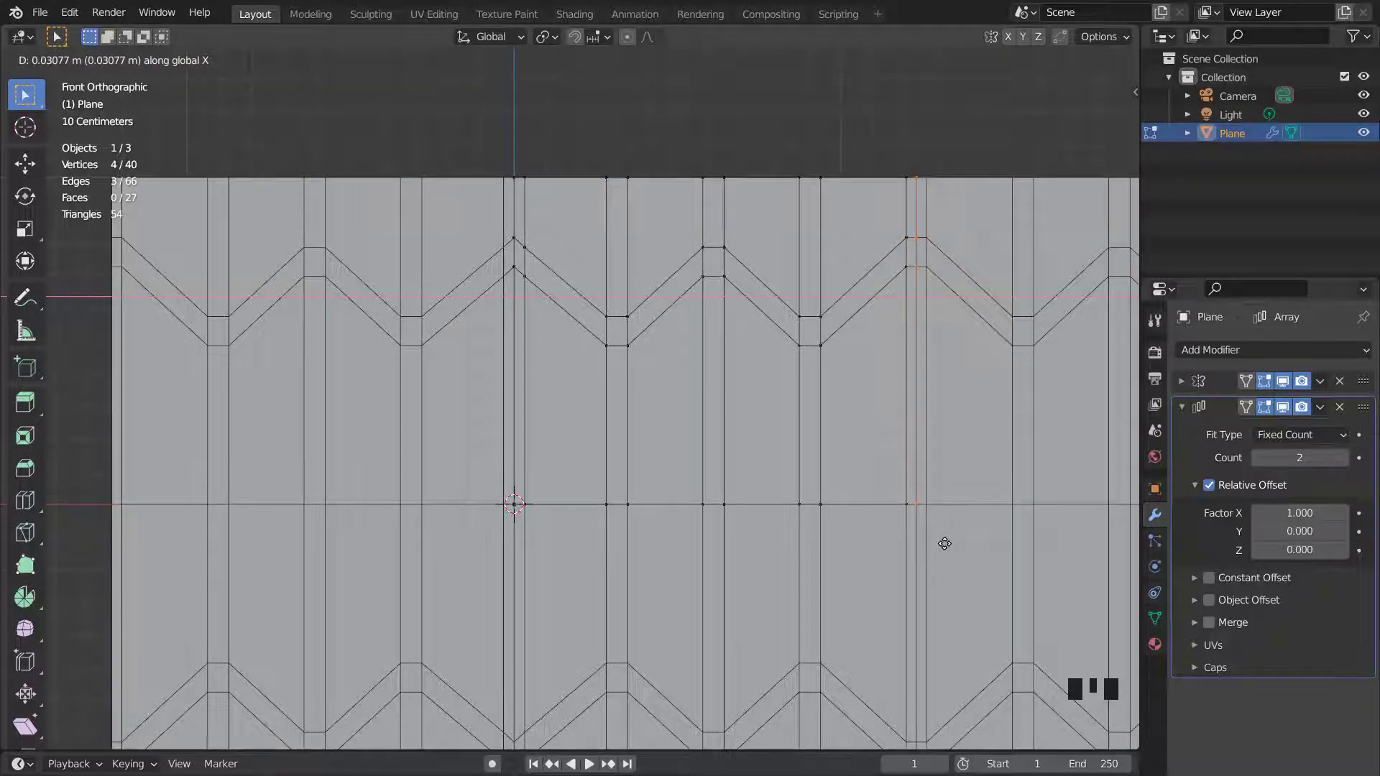
click(944, 543)
- Turn off the Array modifier's display in Edit Mode
scroll(1042, 503, down, 3)
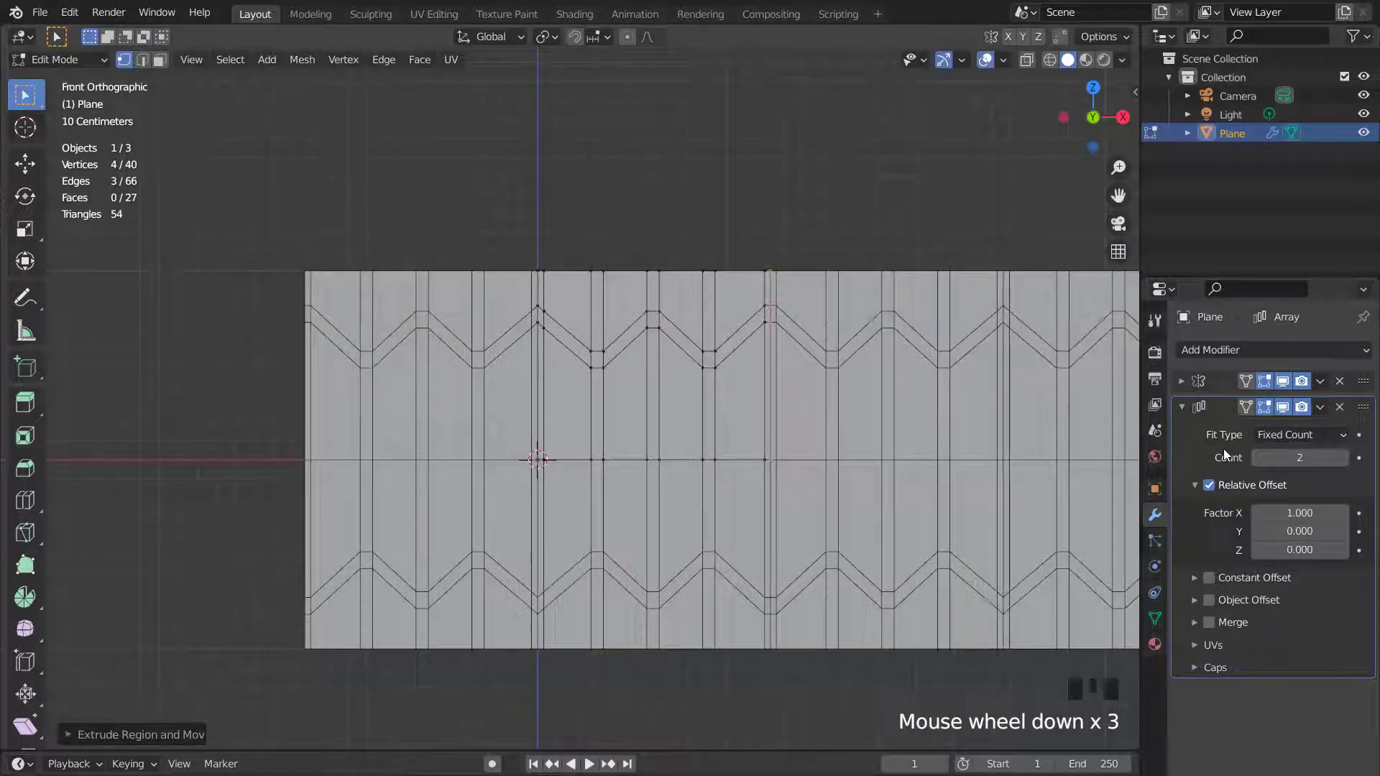
click(1282, 406)
scroll(861, 449, up, 2)
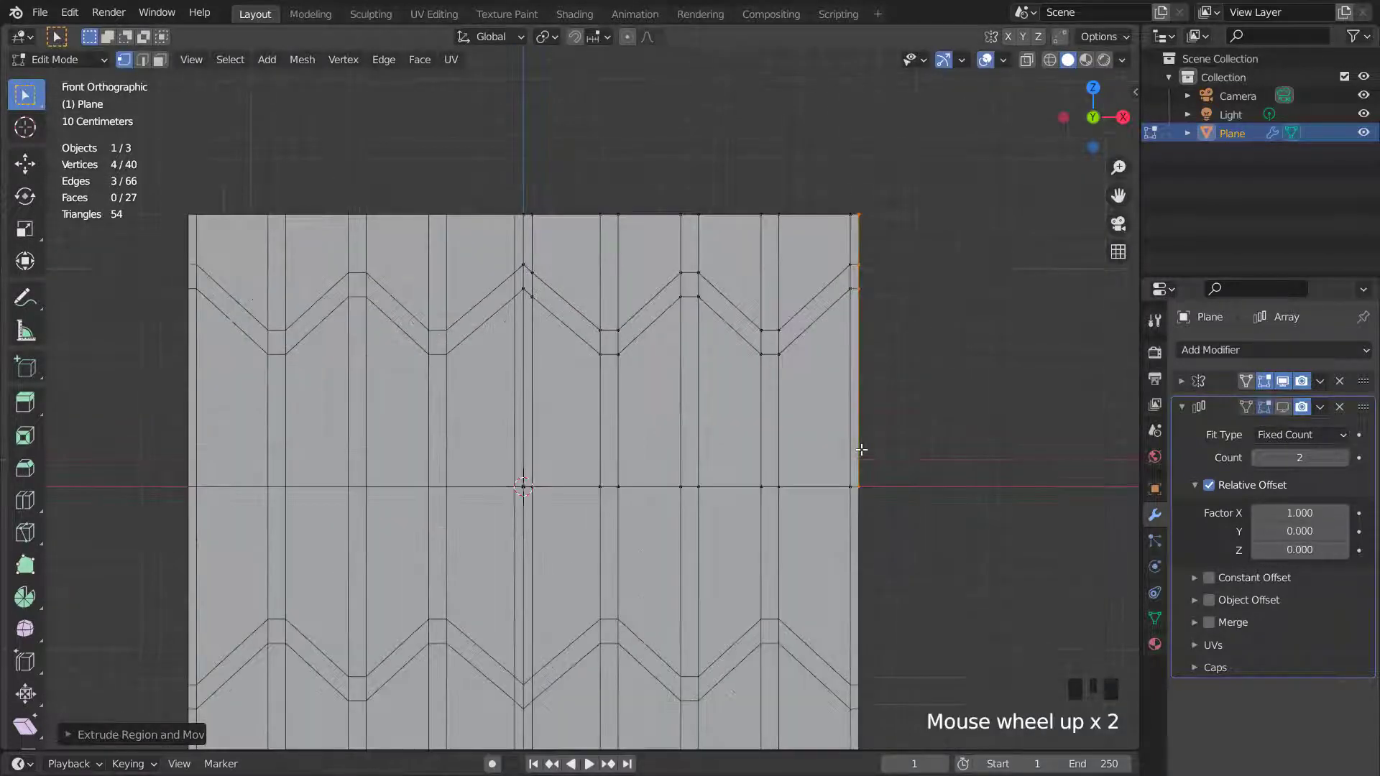
- Add a horizontal loop cut near the top edge and flatten it by scaling 0 along Z
key(ctrl+r)
click(780, 261)
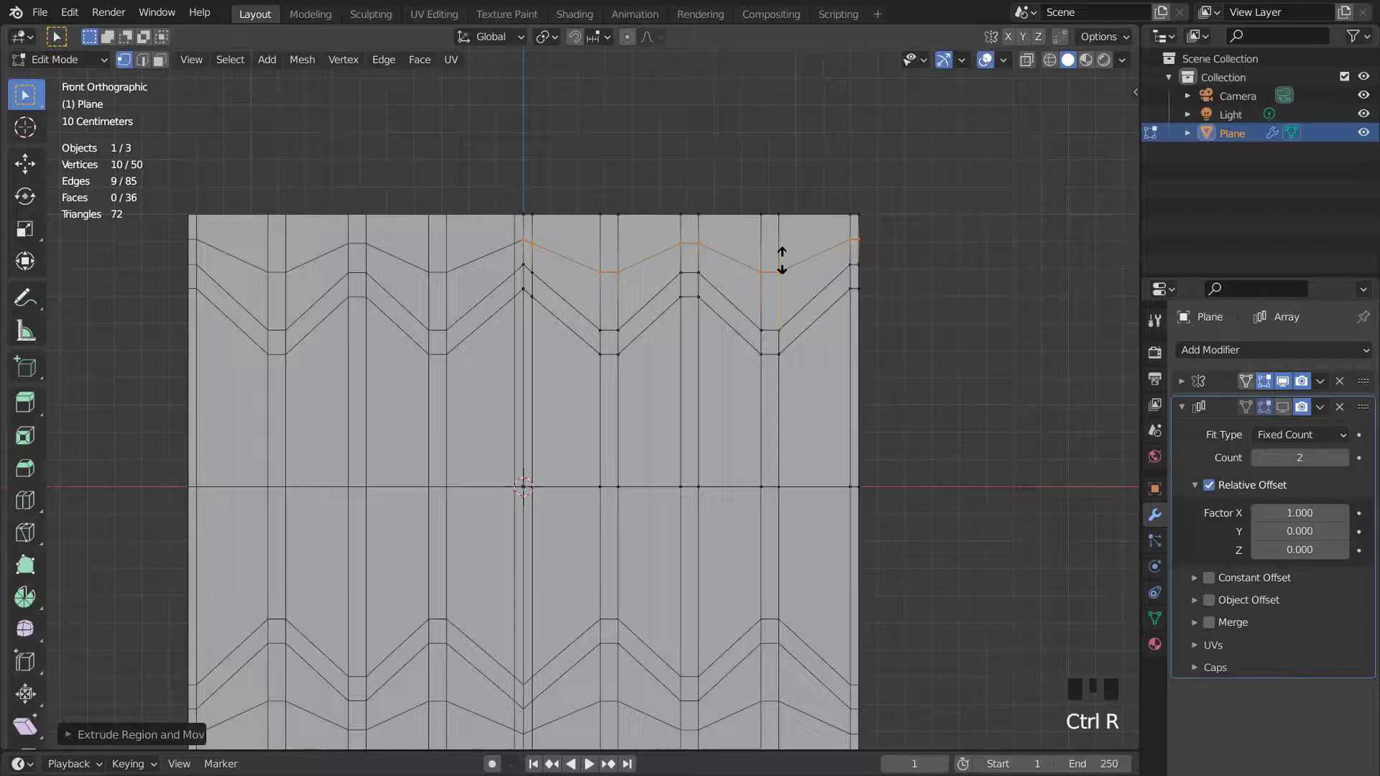
click(778, 222)
key(s)
key(z)
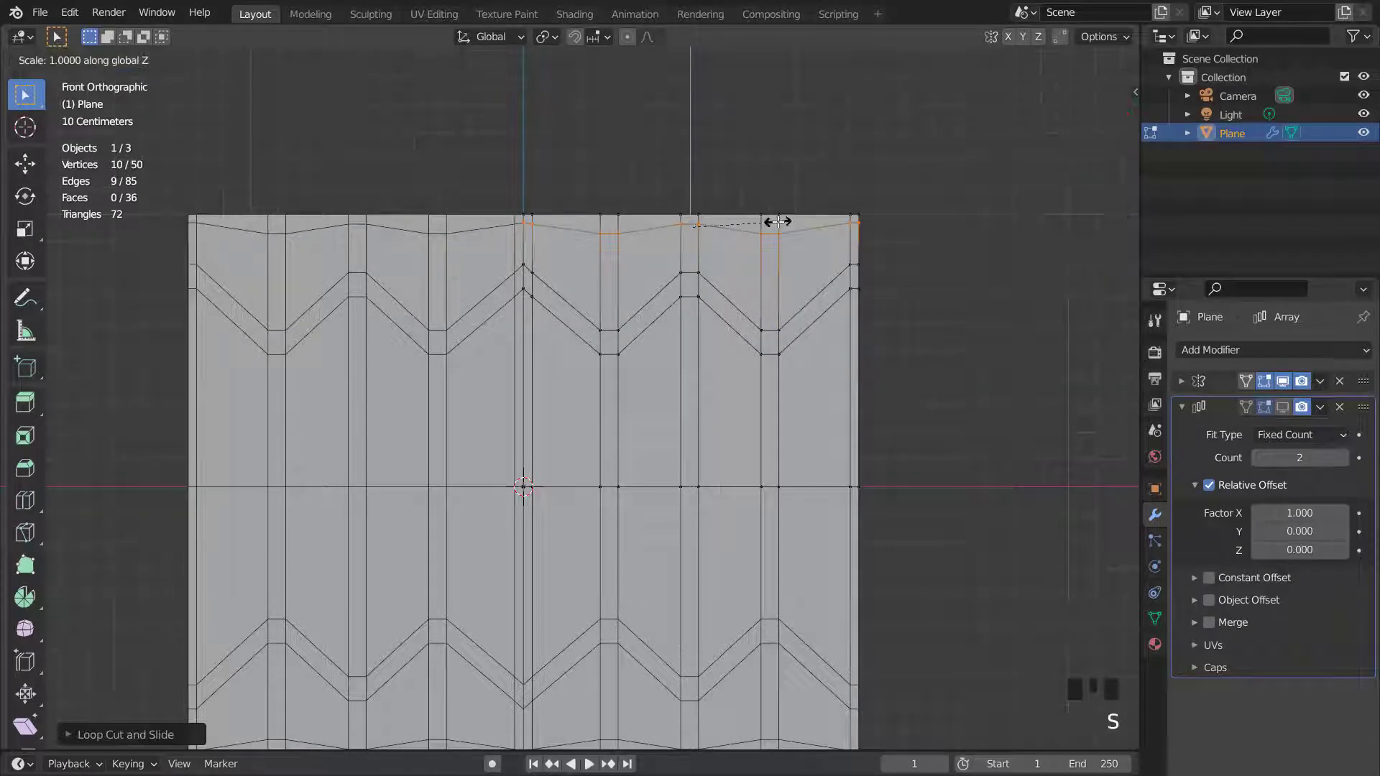
key(0)
click(777, 222)
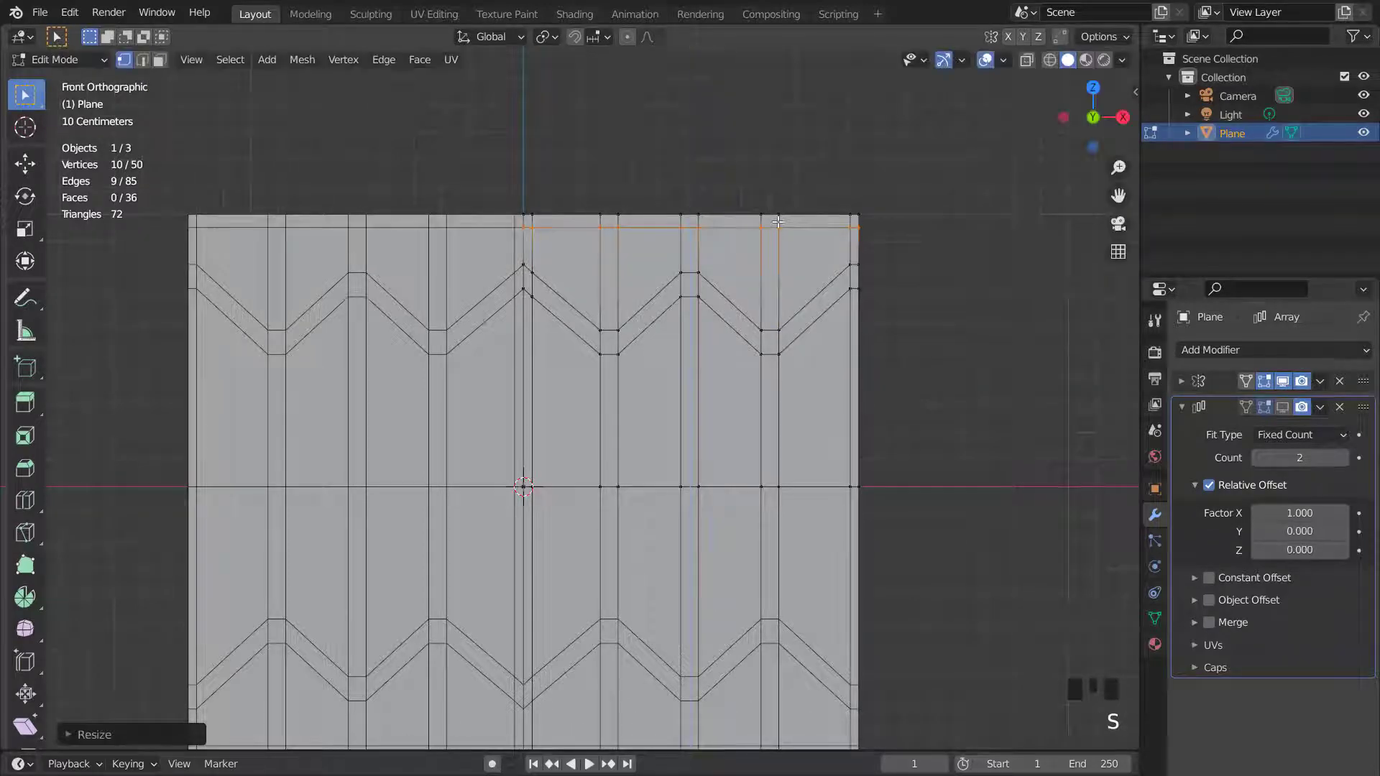
- Add another horizontal loop cut above the middle and flatten it by scaling 0 along Z
key(ctrl+r)
click(764, 420)
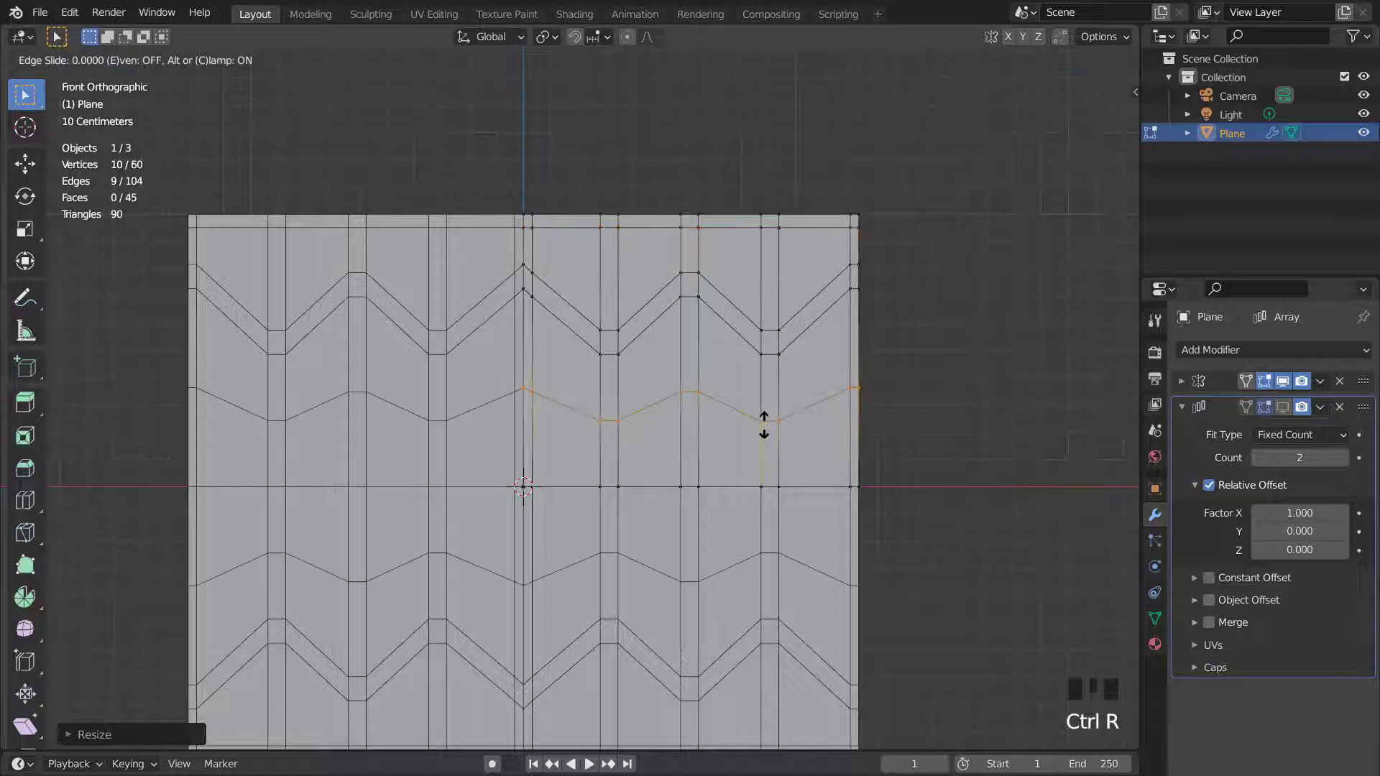
click(764, 450)
key(s)
key(z)
key(0)
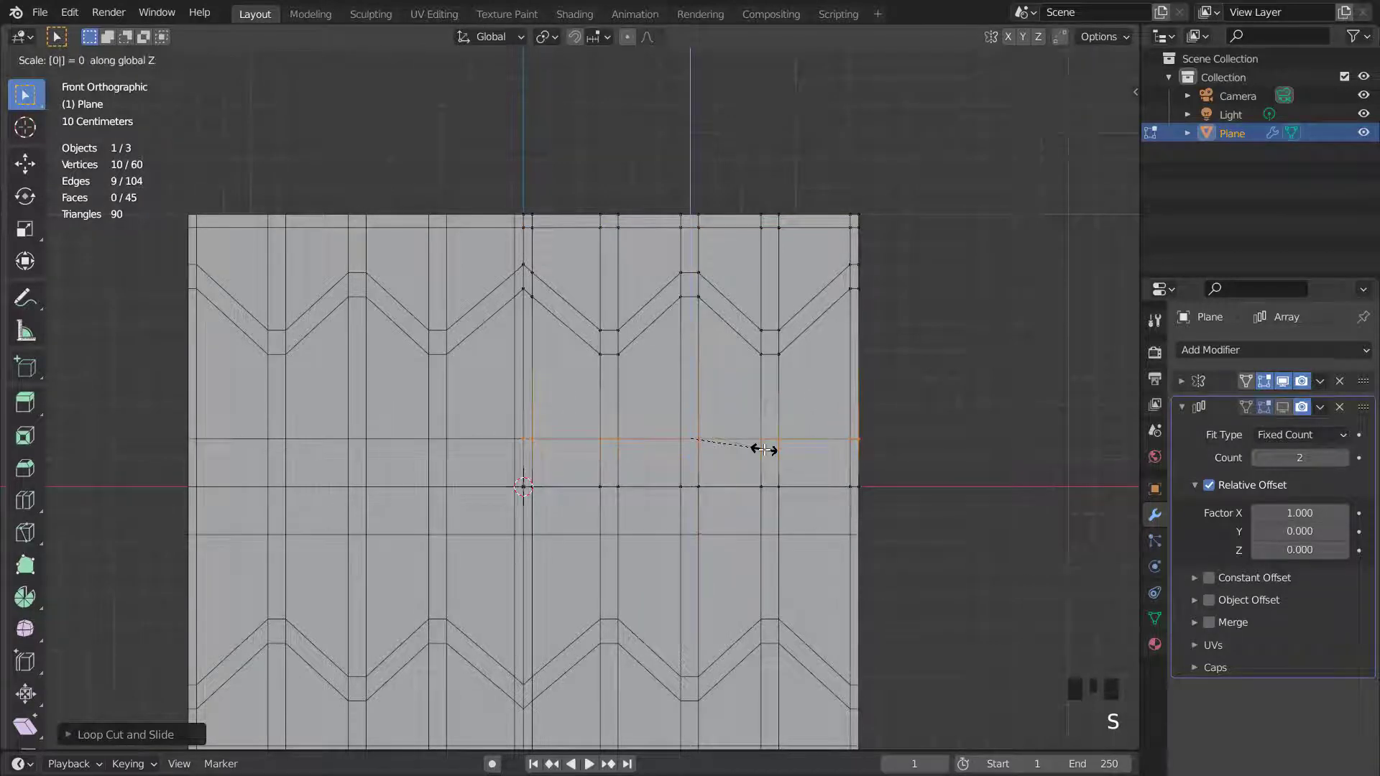
key(Return)
scroll(772, 468, up, 1)
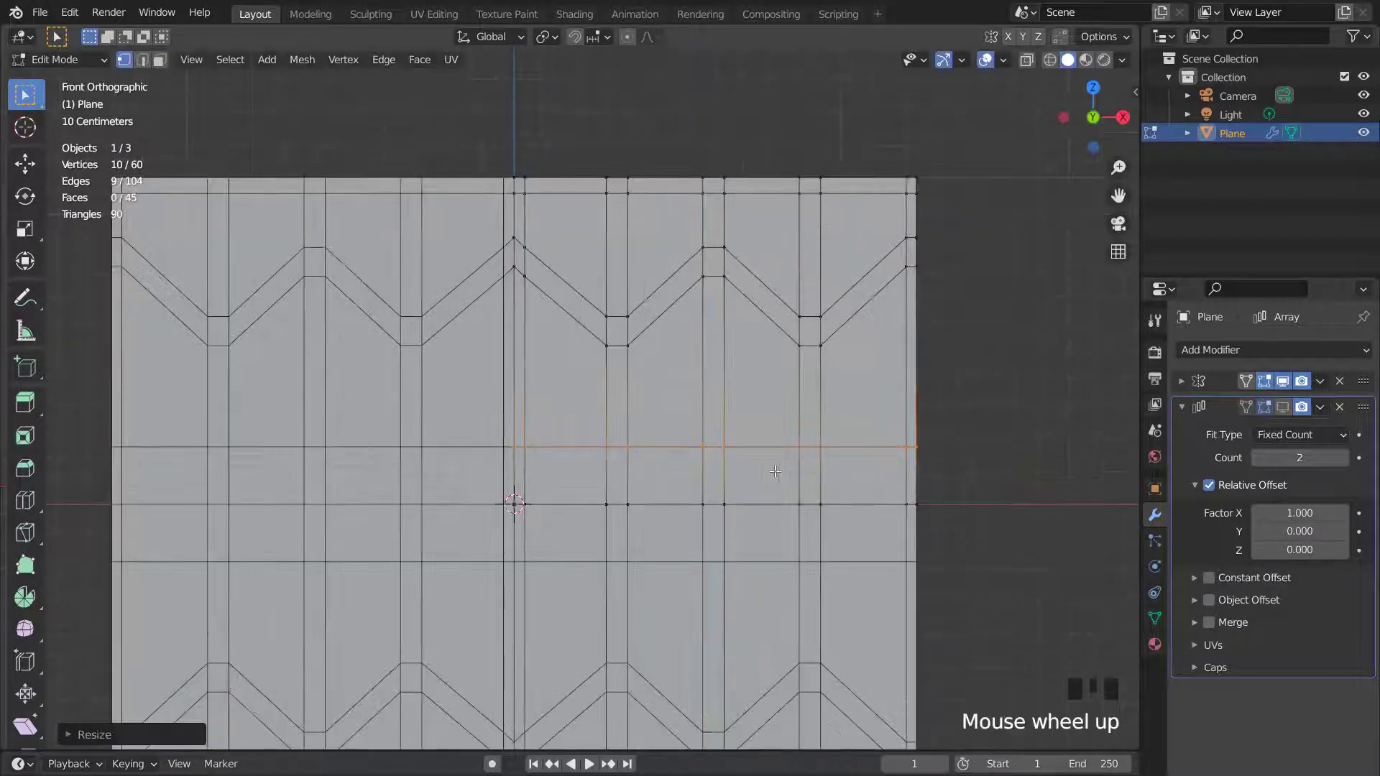
- In edge mode, bevel the new horizontal edge loop into a narrow strip
key(2)
key(ctrl+b)
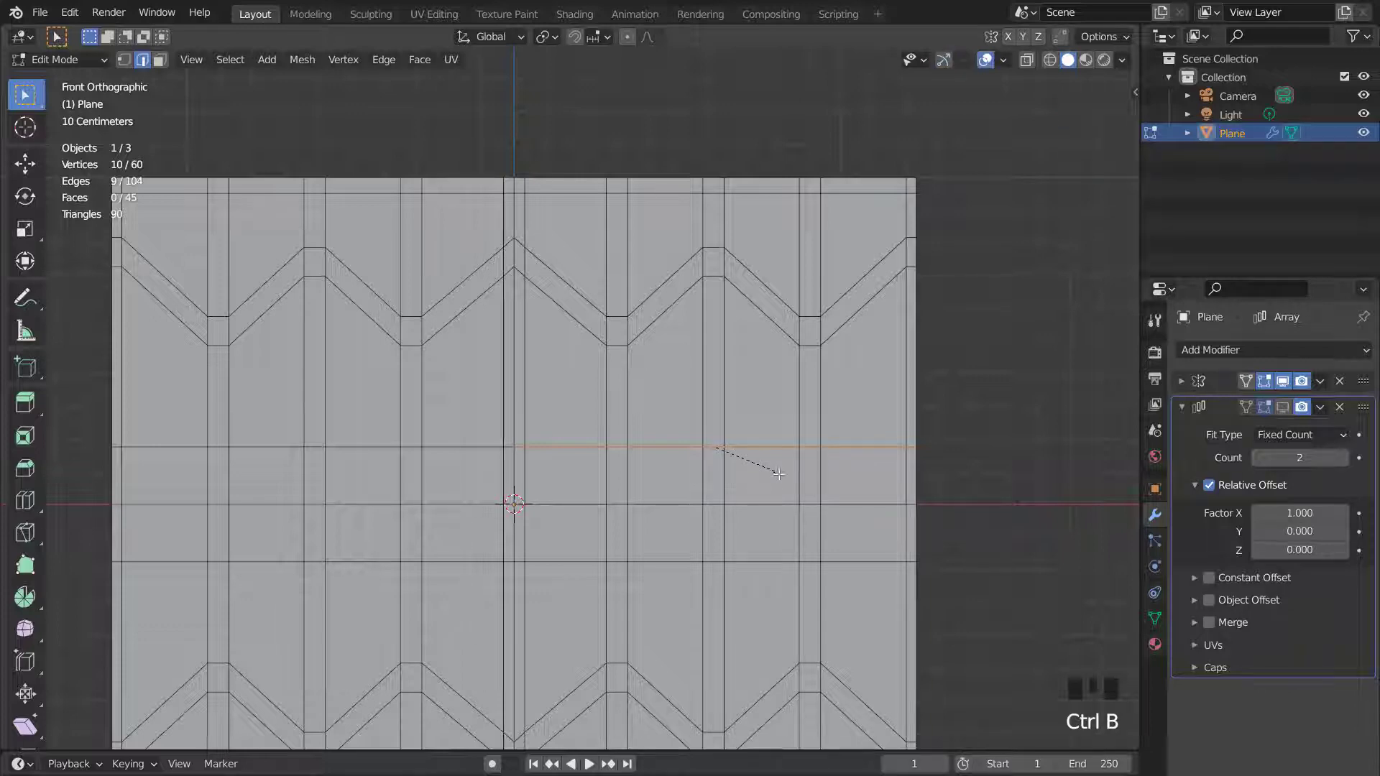
click(785, 477)
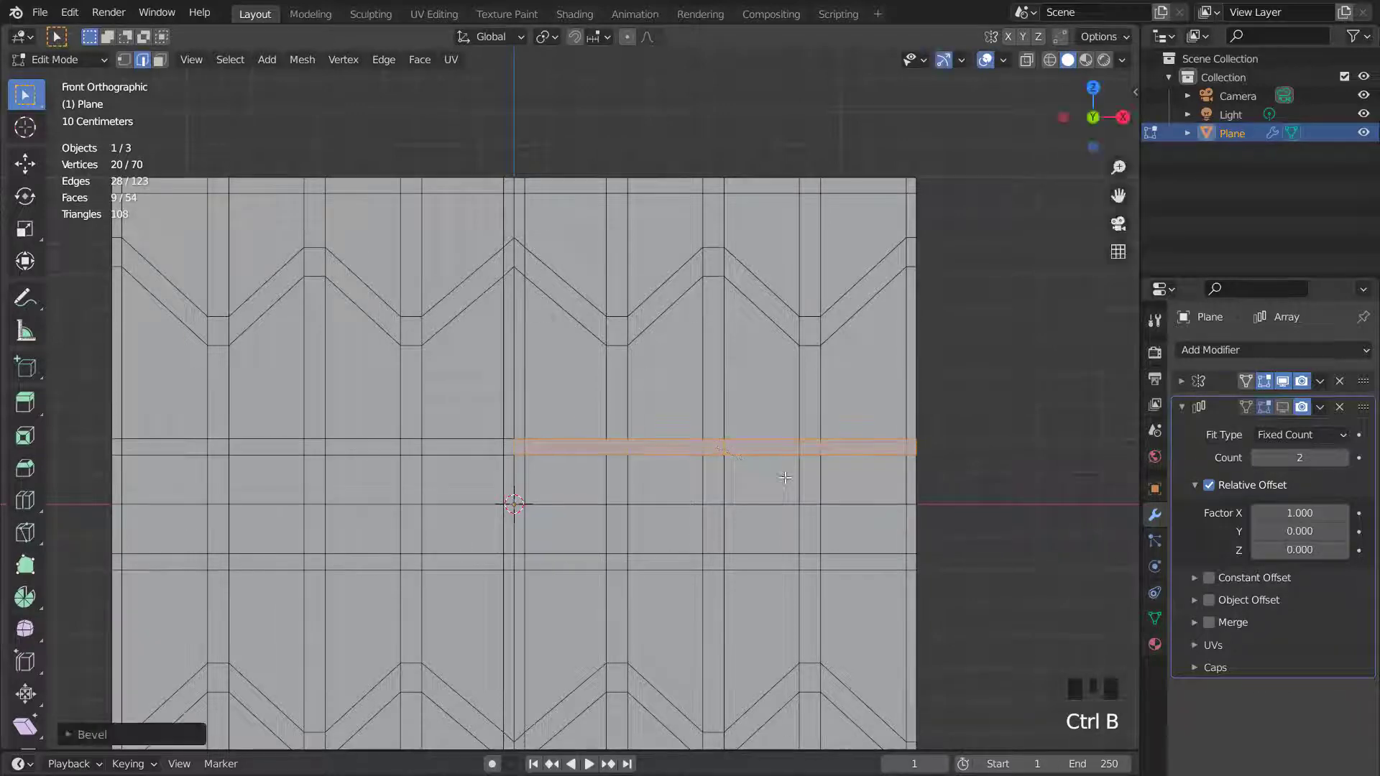
- In face mode, select the zigzag strip, top strip, horizontal strip and the vertical connector faces between them
scroll(785, 477, up, 2)
key(3)
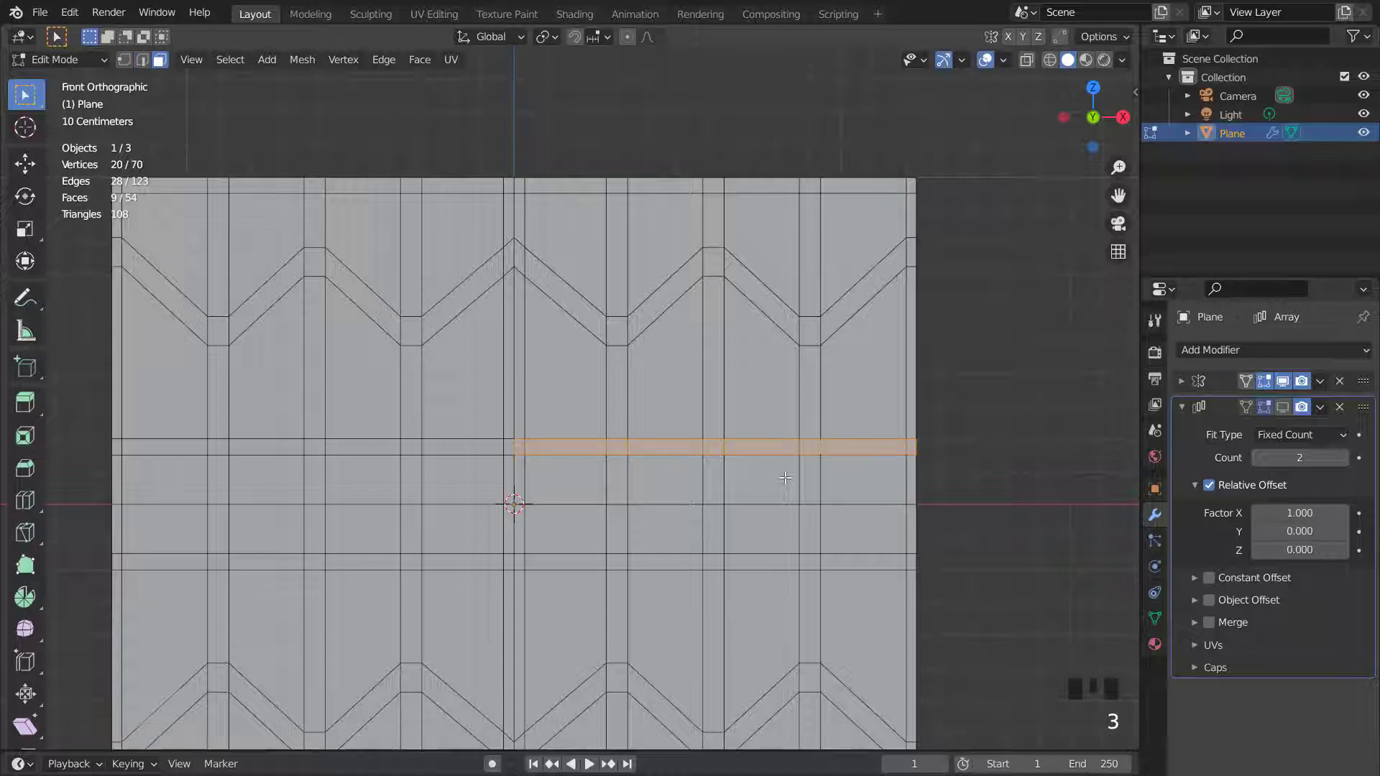
shift+double_click(817, 331)
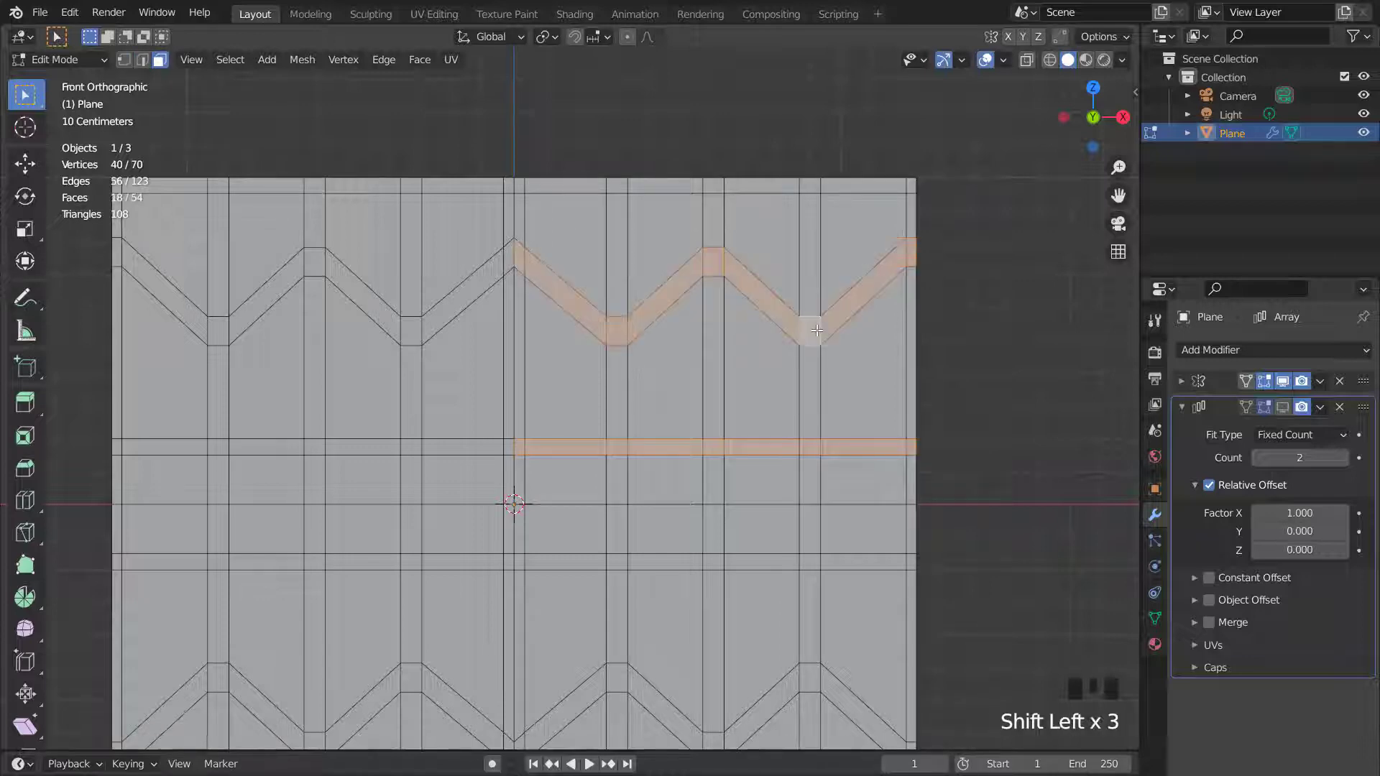
shift+click(813, 181)
shift+double_click(819, 184)
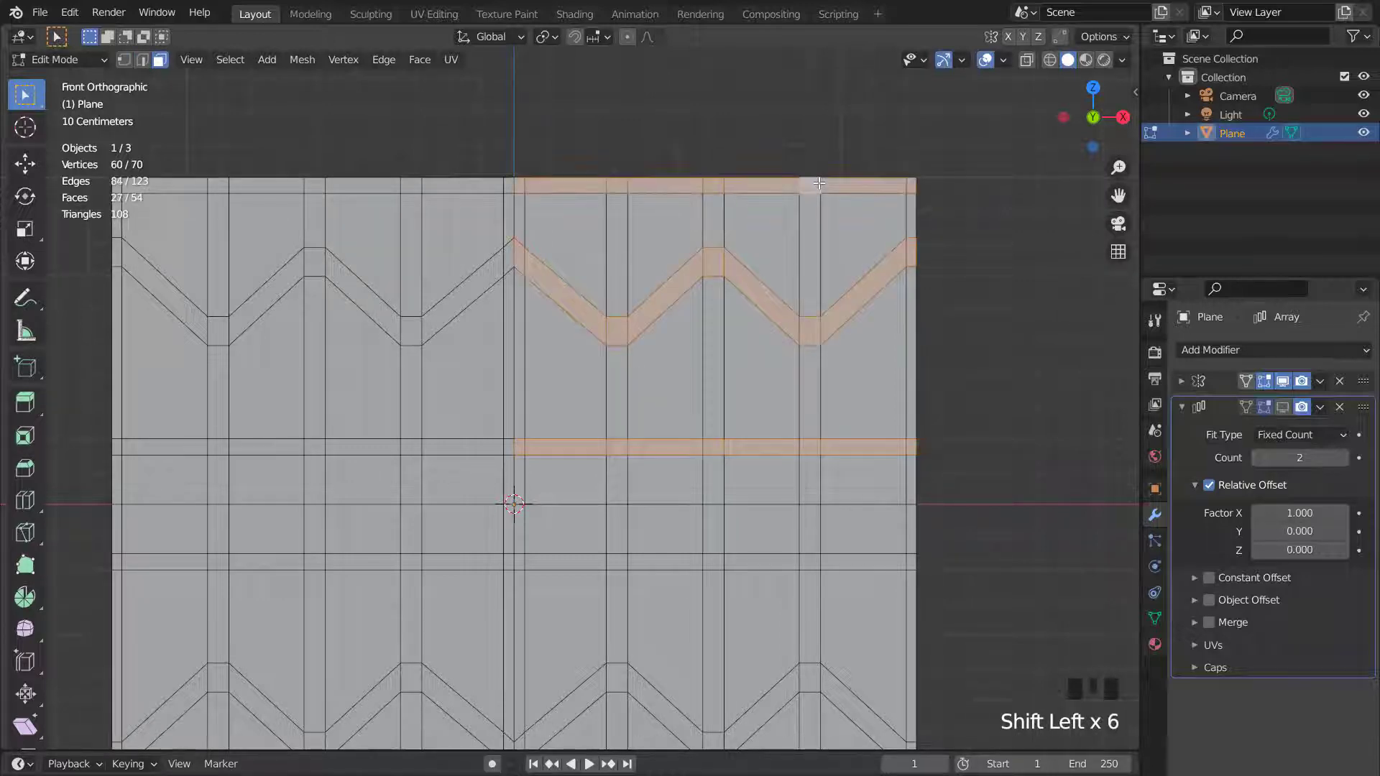
shift+click(622, 372)
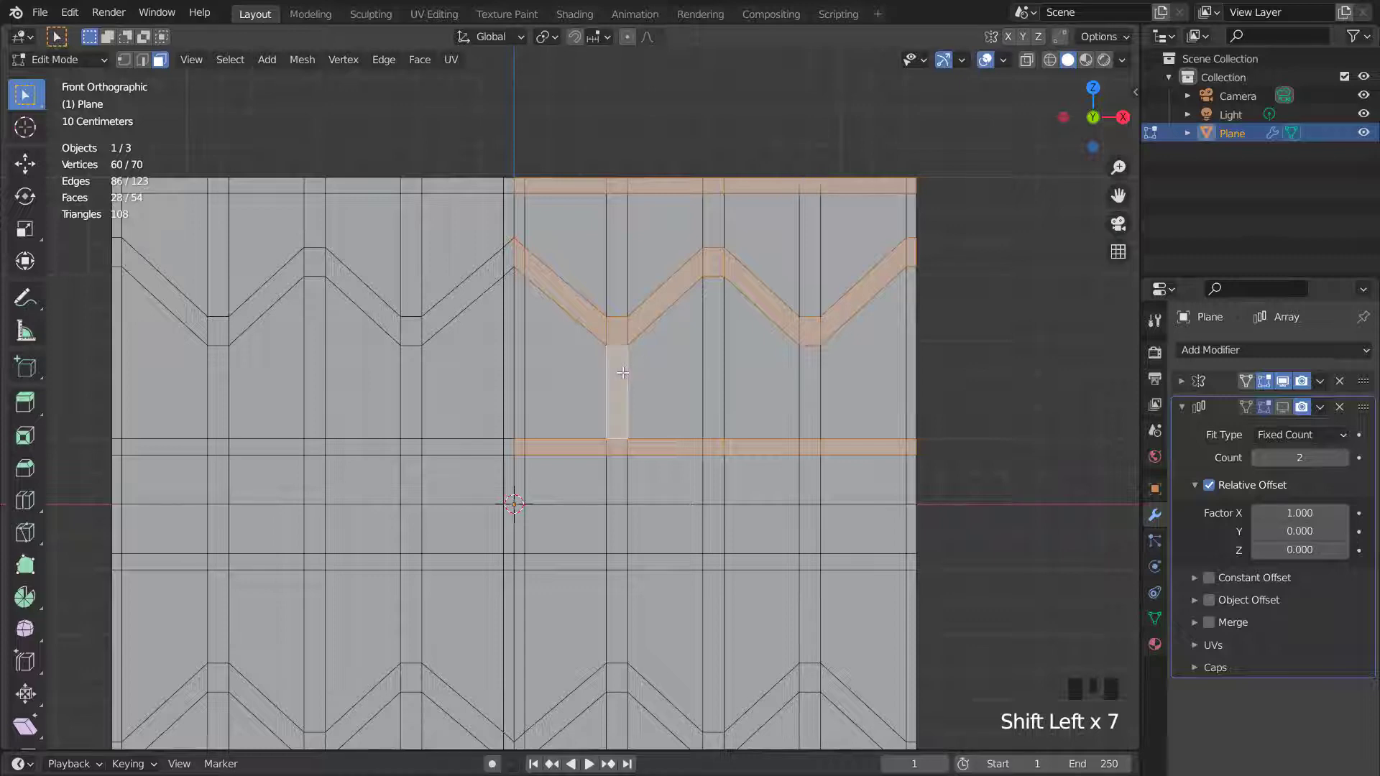
shift+click(524, 237)
shift+click(715, 230)
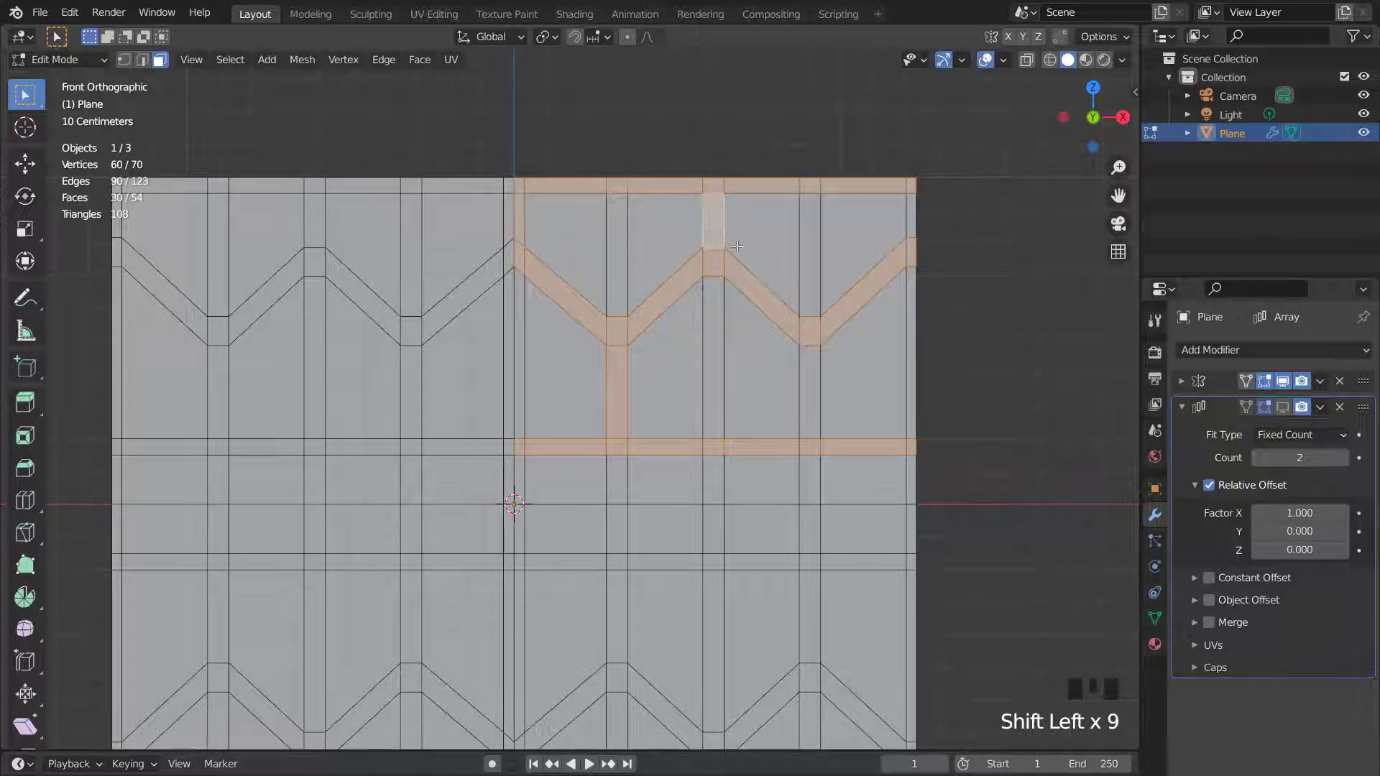
shift+click(811, 373)
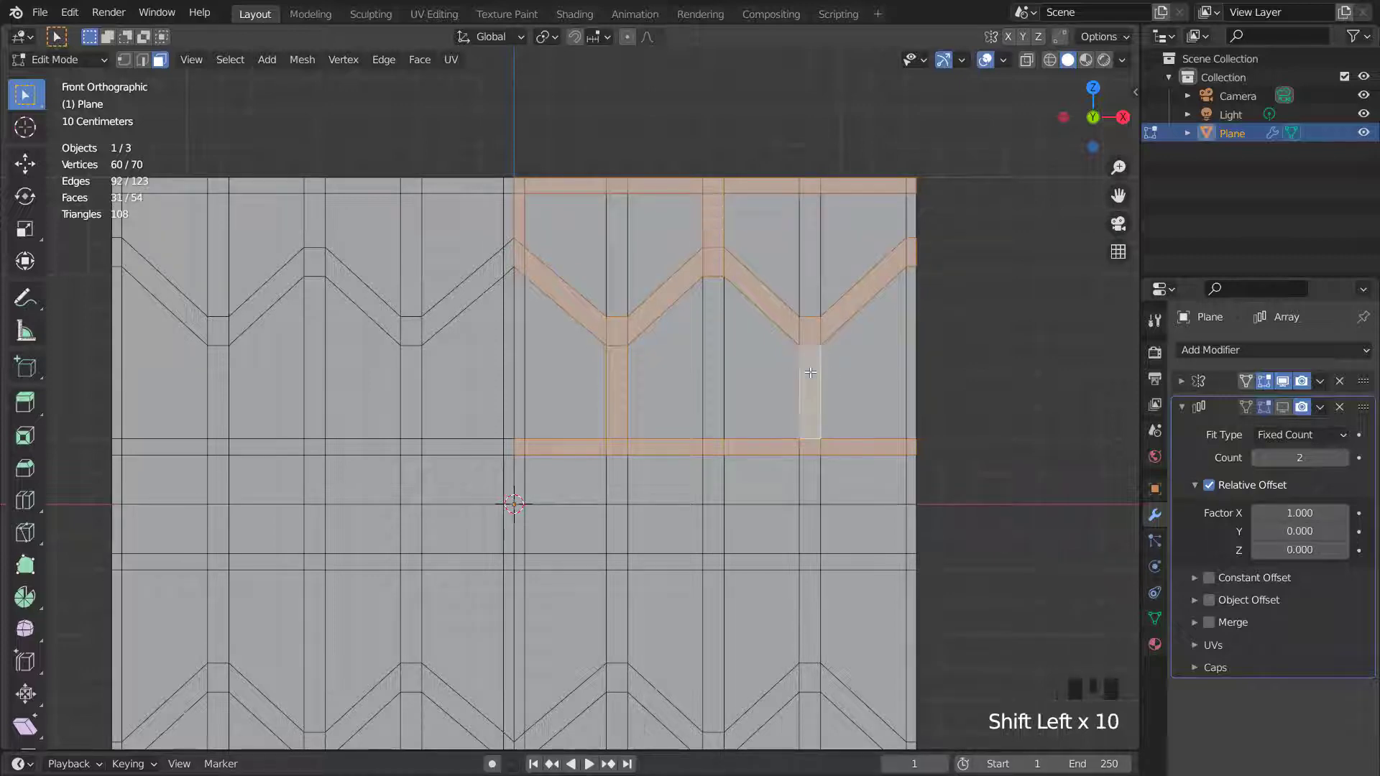
shift+click(910, 223)
- Extrude the selected strip faces along their normals
middle_drag(749, 385, 807, 400)
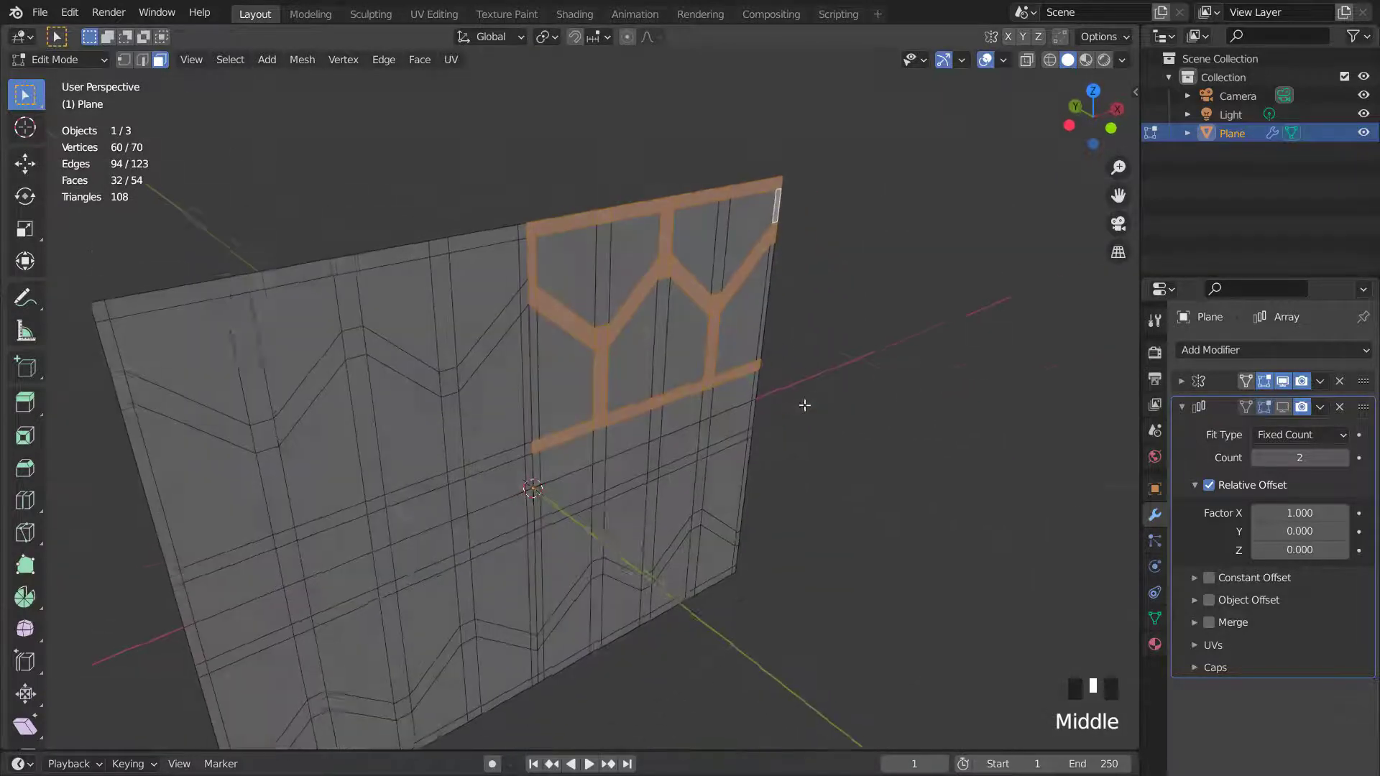
scroll(807, 404, up, 2)
key(e)
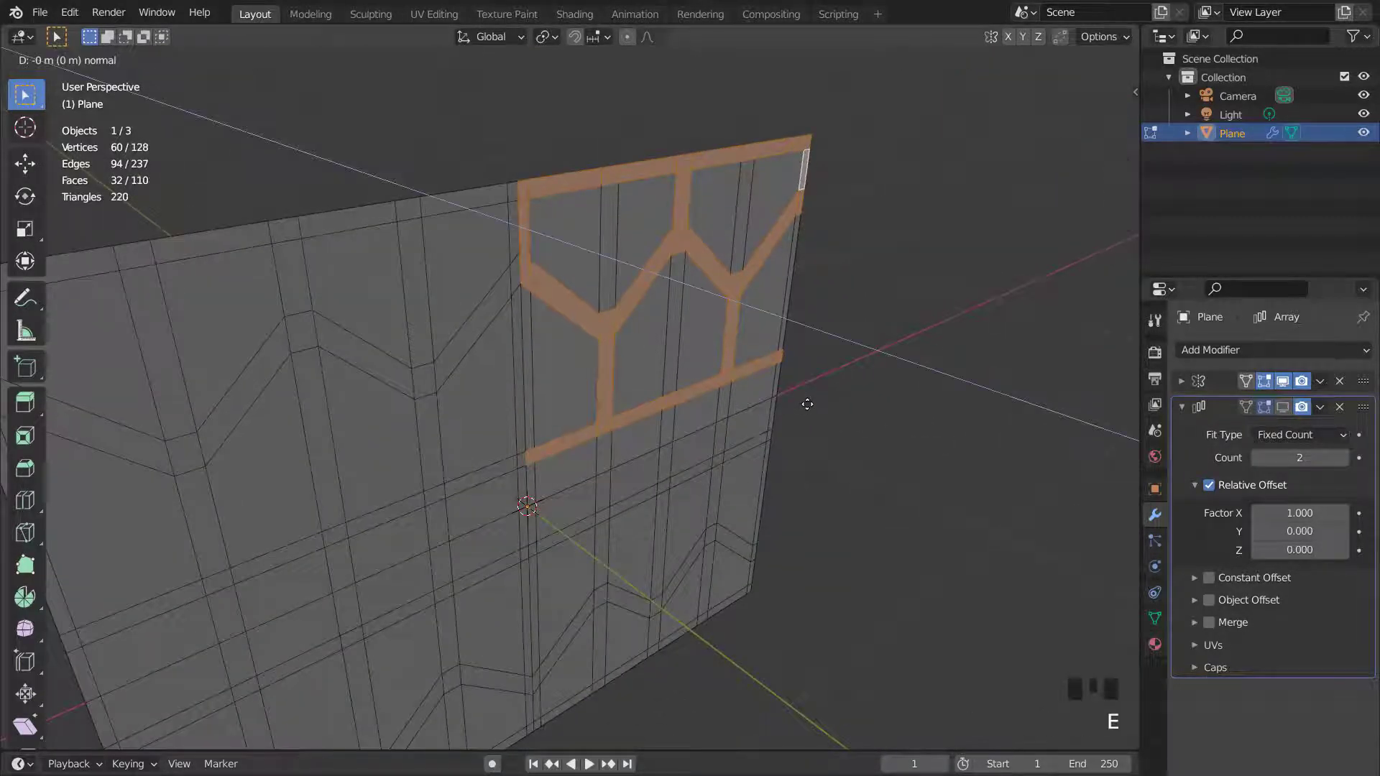
click(800, 399)
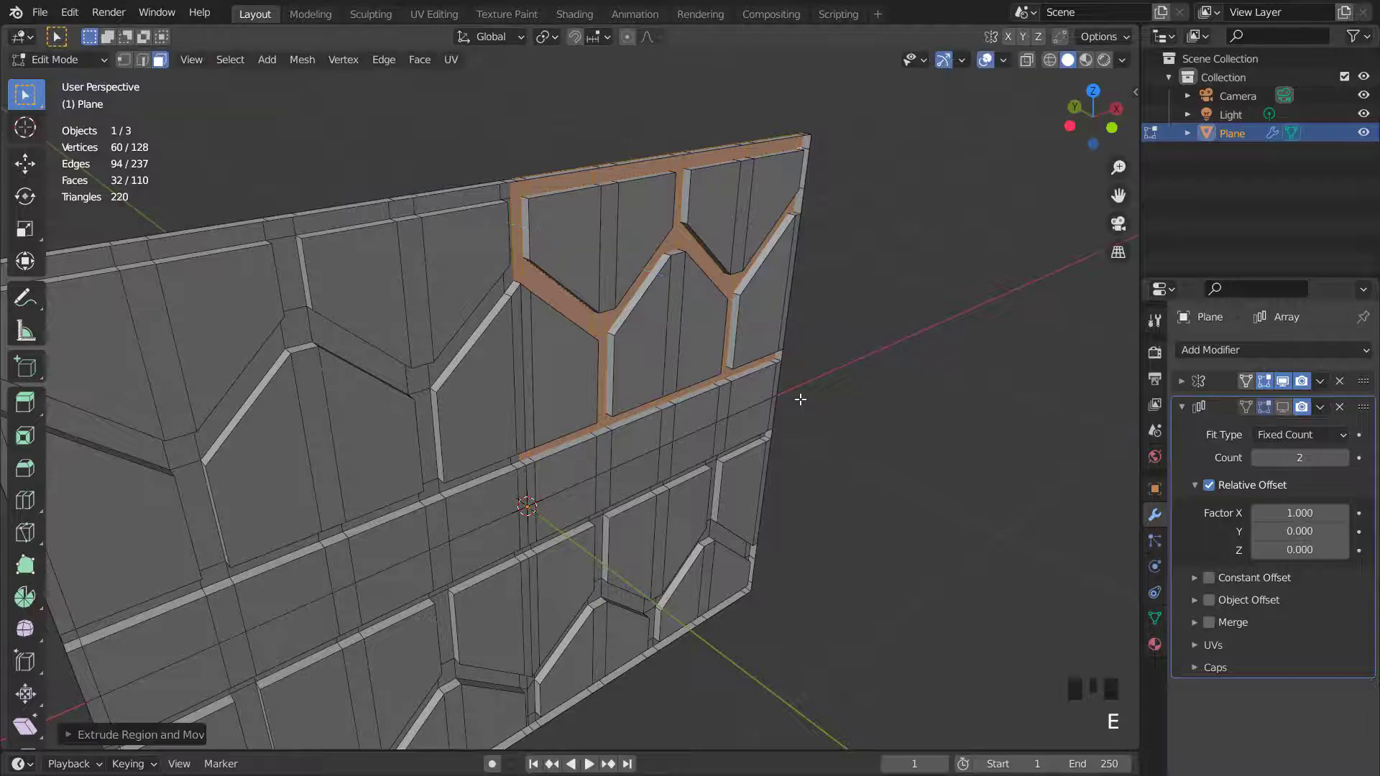
- Select the side faces along the panel's right edge and delete them
key(KP_1)
scroll(800, 399, down, 2)
middle_drag(800, 398, 737, 356)
scroll(740, 356, up, 2)
click(824, 222)
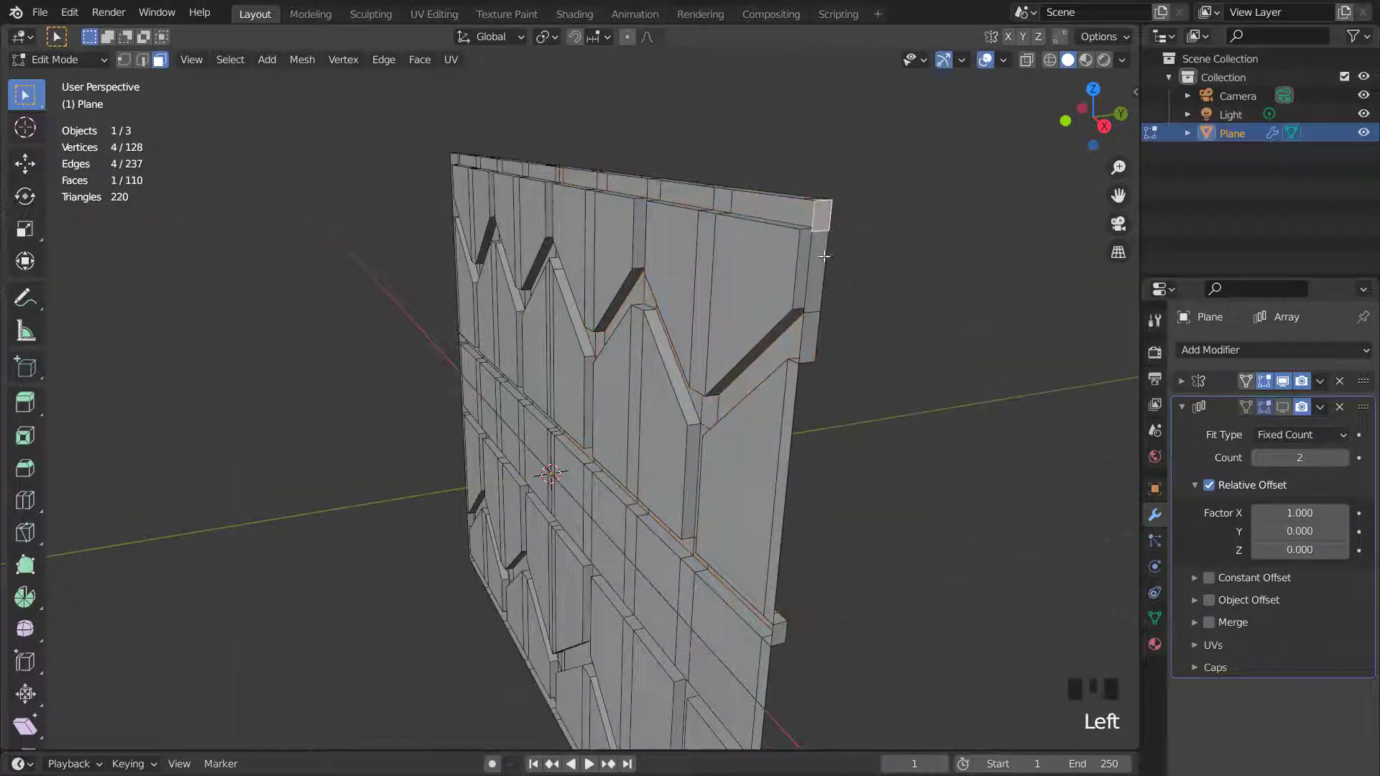
shift+click(812, 281)
shift+click(804, 330)
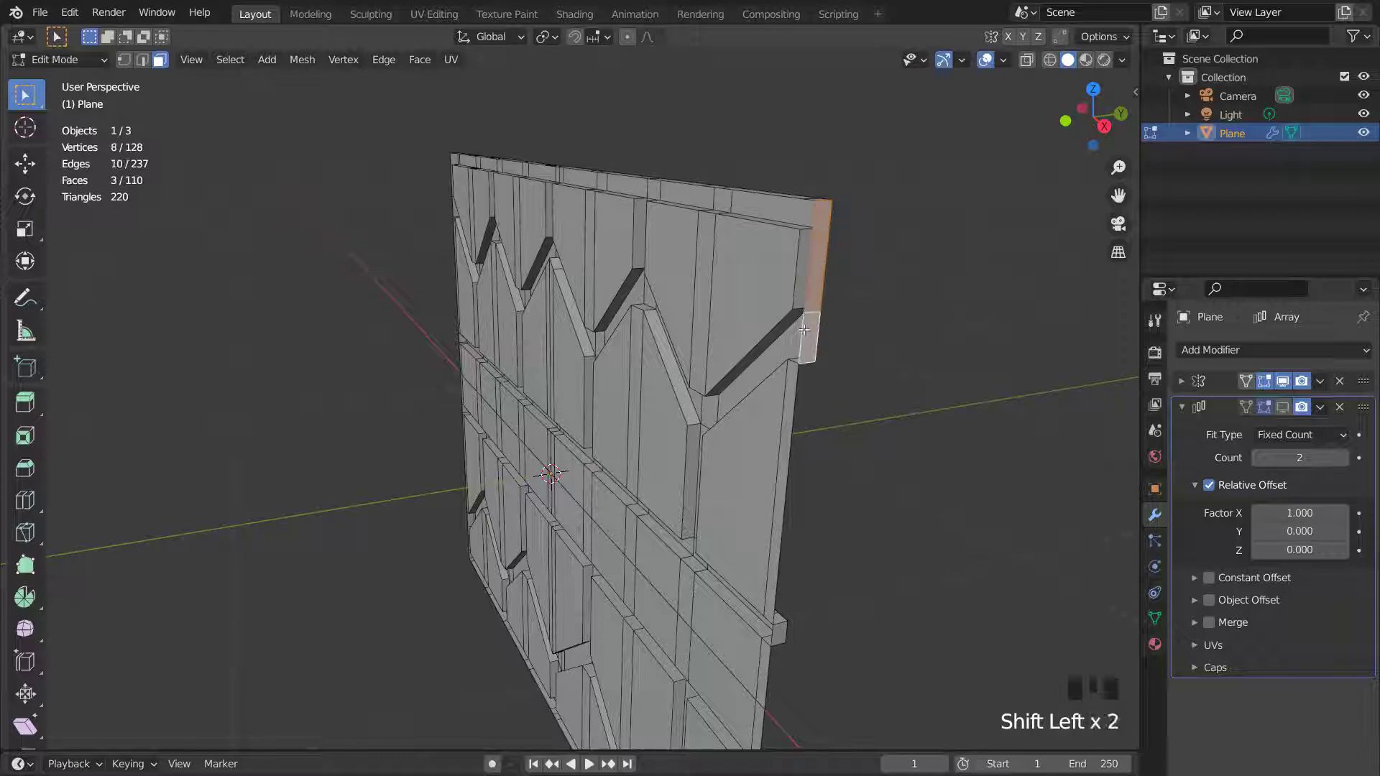
shift+click(782, 634)
middle_drag(782, 634, 776, 456)
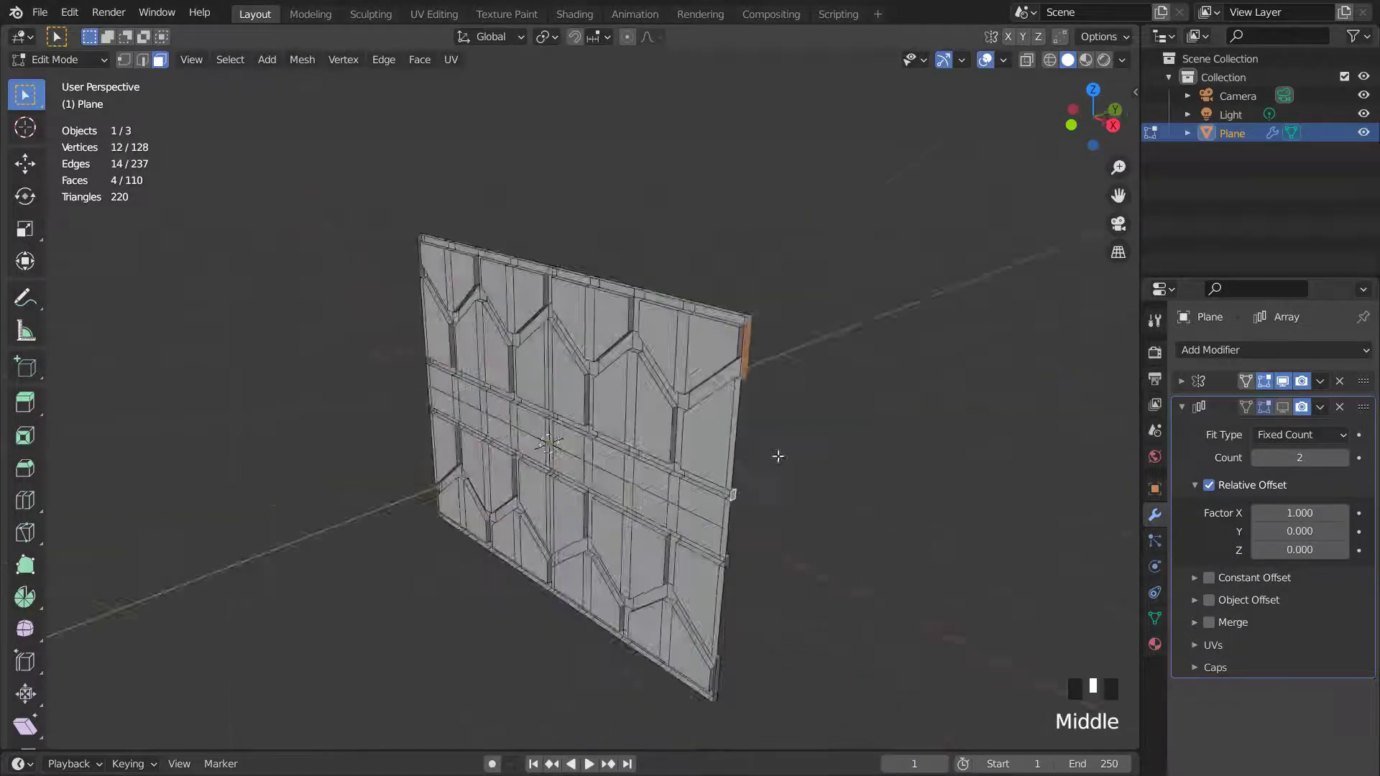
scroll(778, 454, up, 2)
key(x)
click(776, 493)
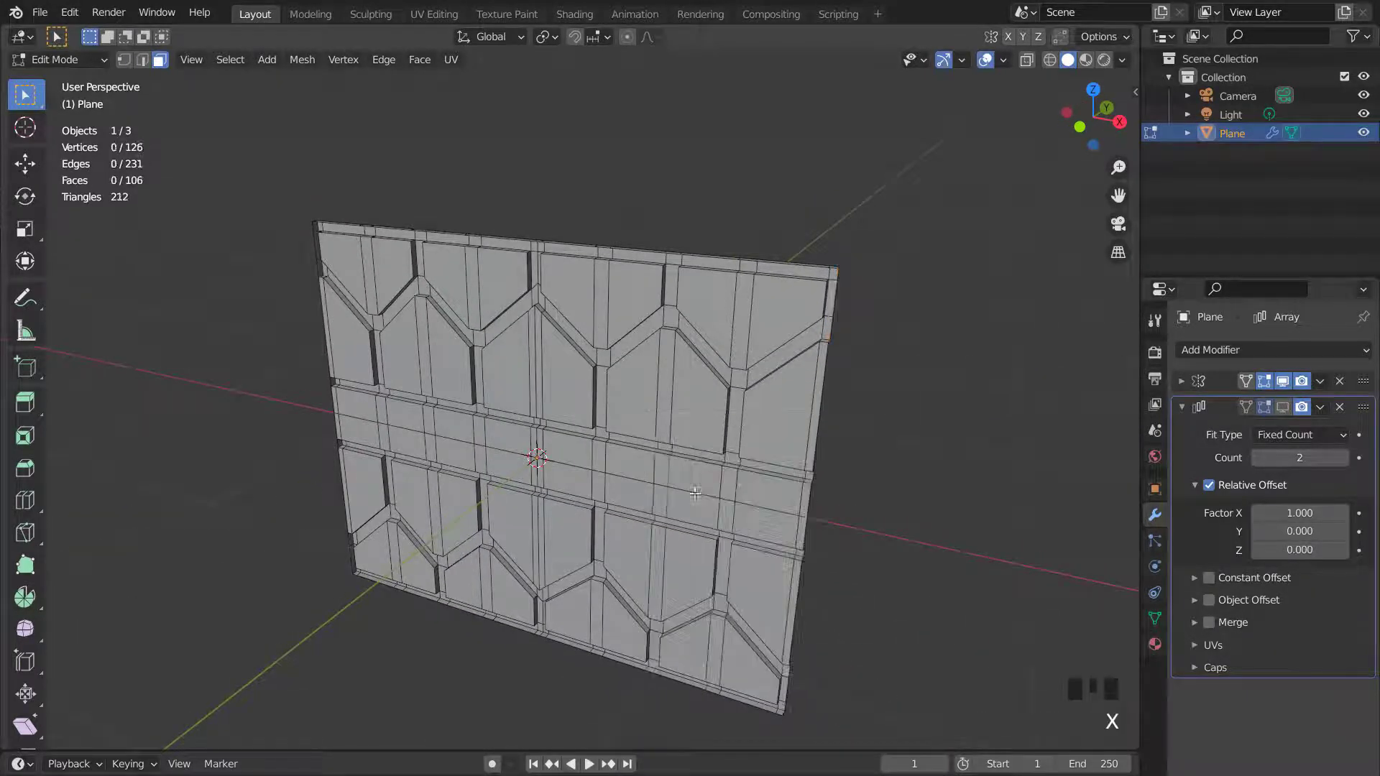
- Select the panel's top edge loop and, in right view, extrude it about 0.06 m up along Z
middle_drag(692, 352, 719, 337)
scroll(767, 287, up, 3)
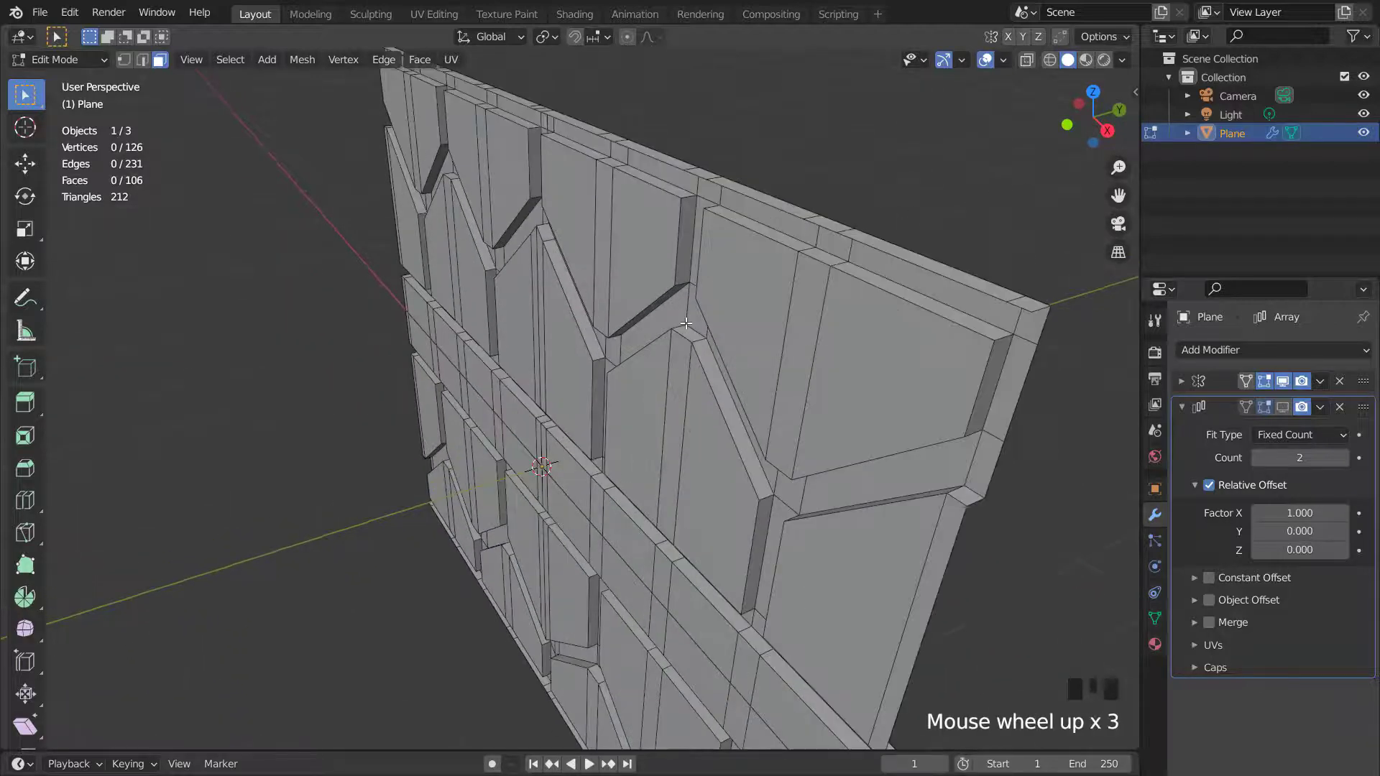
key(2)
alt+click(873, 244)
scroll(857, 268, down, 2)
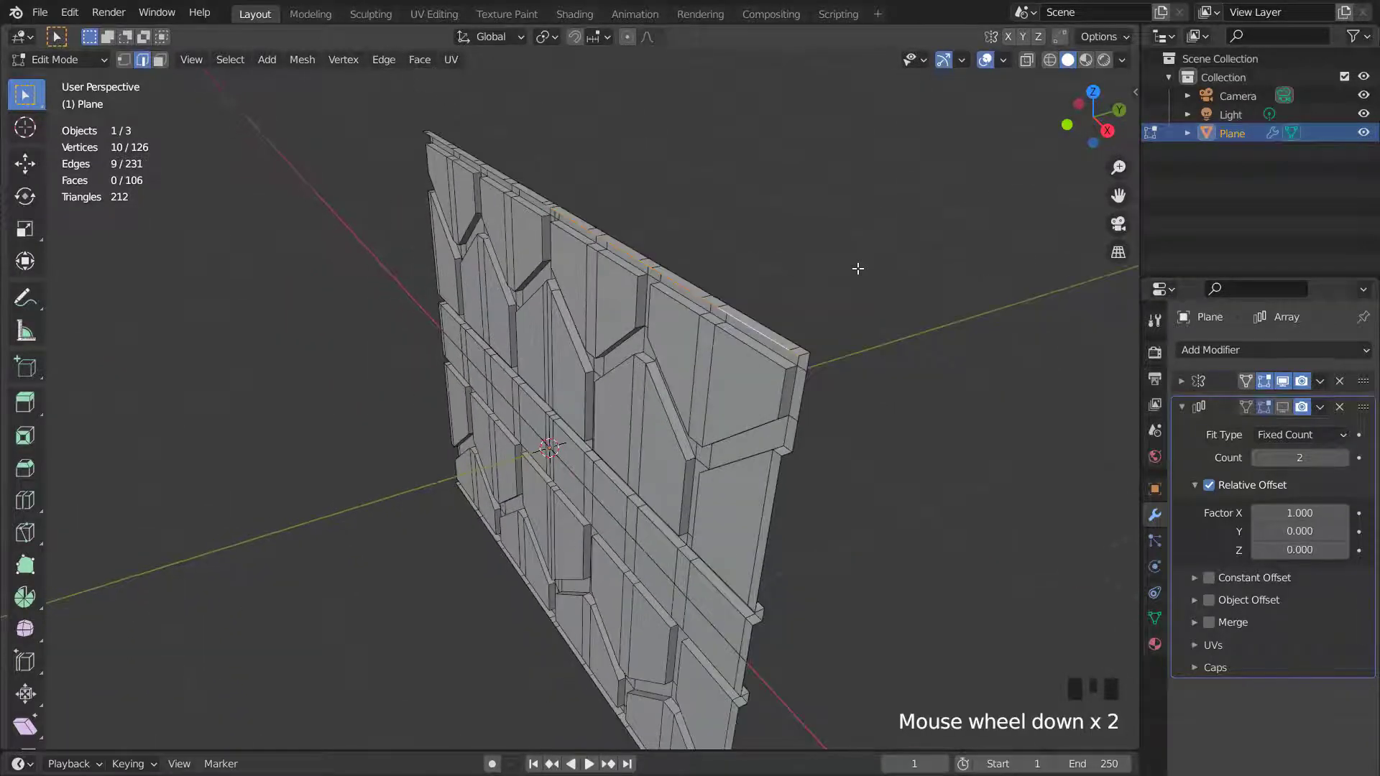
key(KP_3)
key(1)
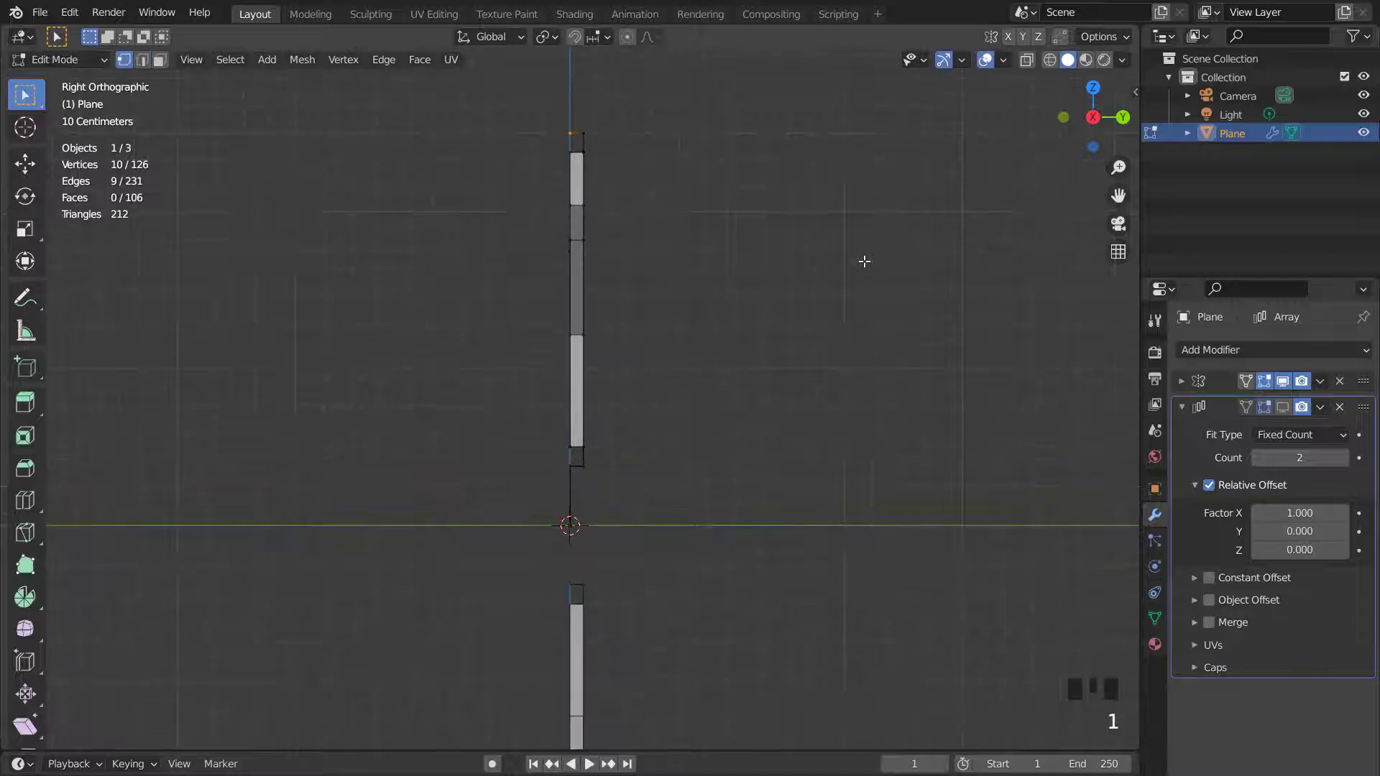
shift+middle_drag(737, 347, 653, 375)
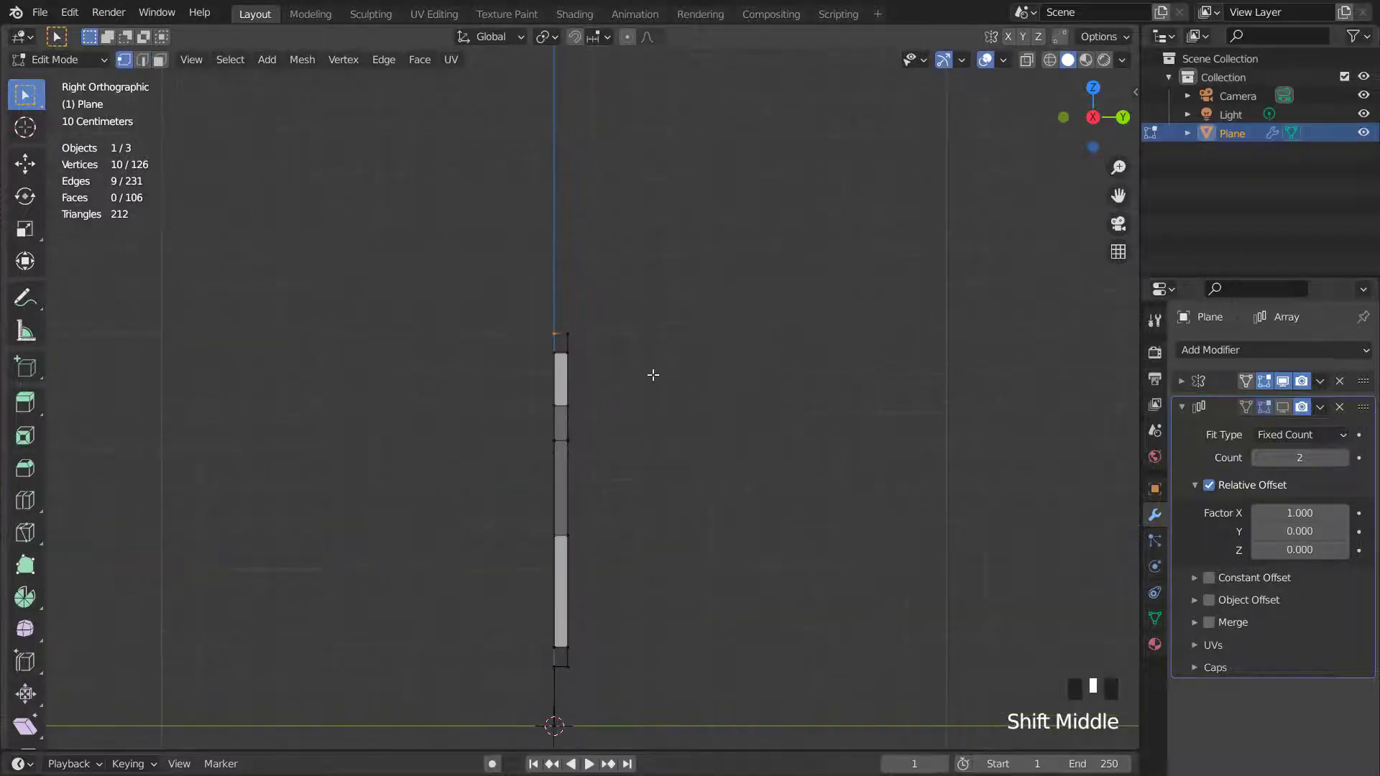
scroll(656, 374, up, 2)
key(e)
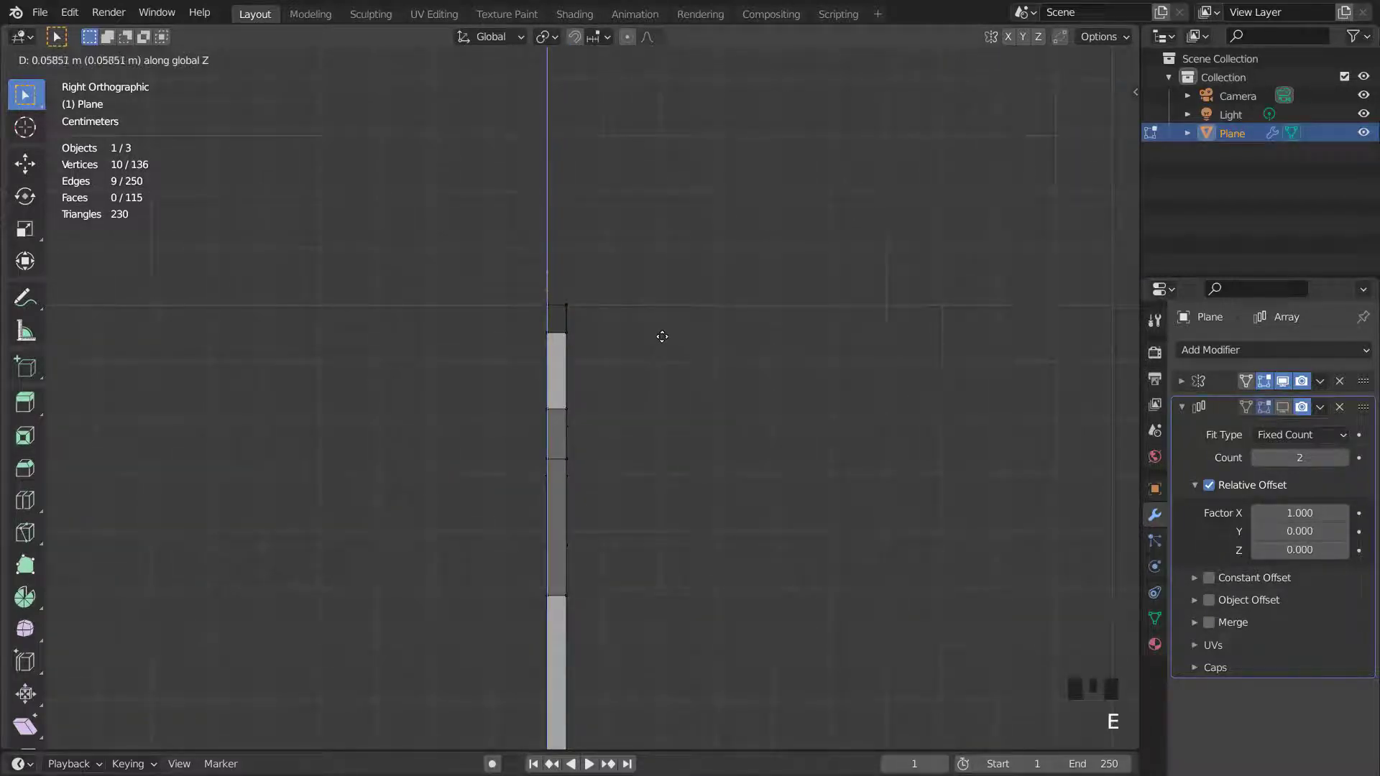
click(662, 335)
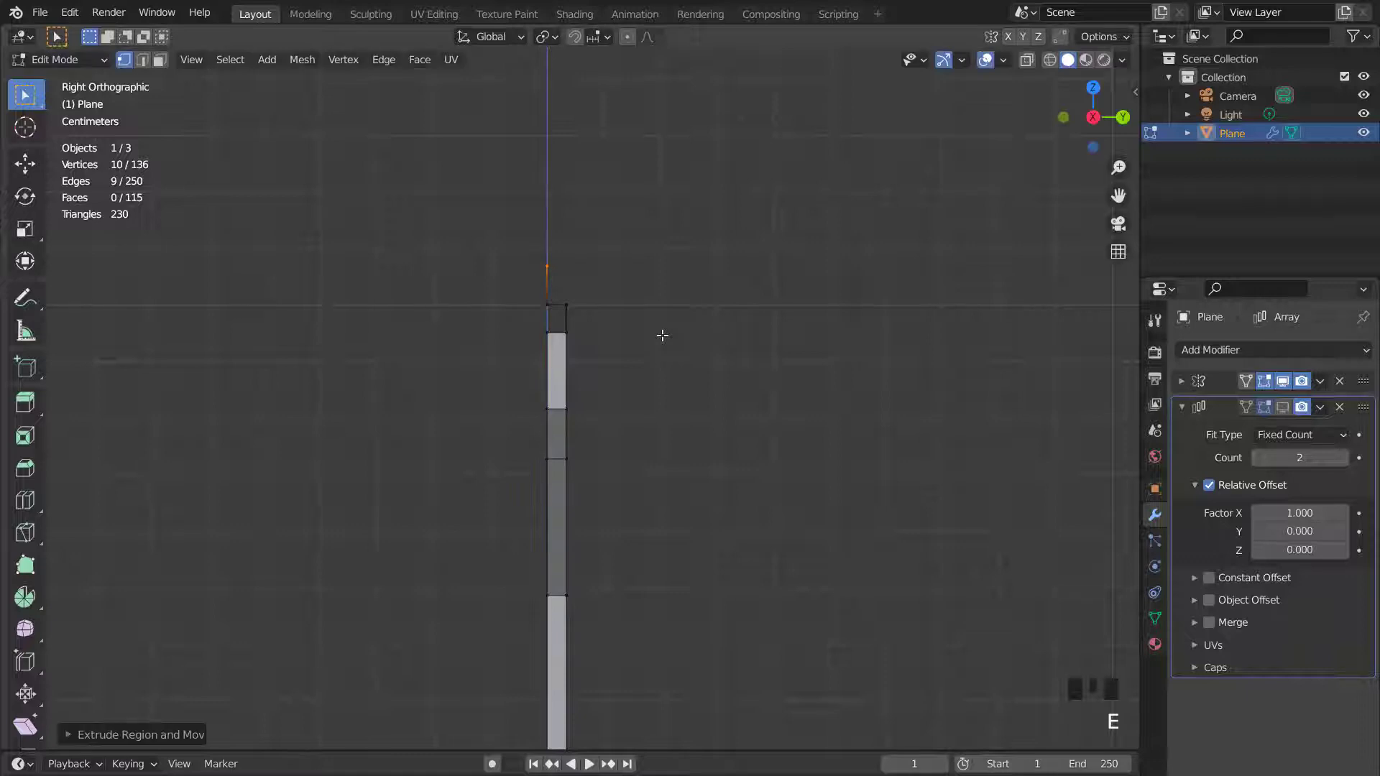
- Extrude the top edge again about 0.05 m, slightly up and forward
key(e)
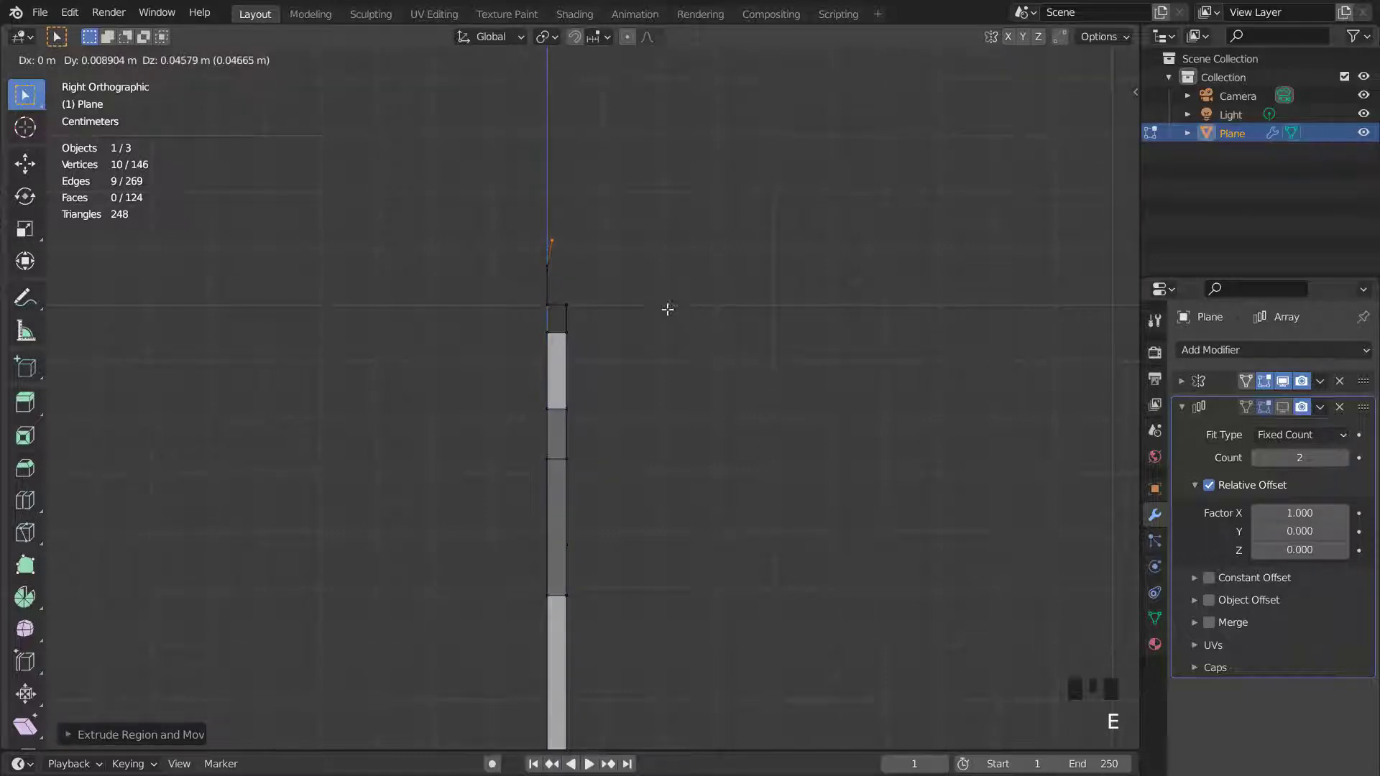
click(651, 292)
- Extrude the top edge about 0.36 m outward and upward to form a sloped overhang
scroll(650, 290, down, 2)
key(e)
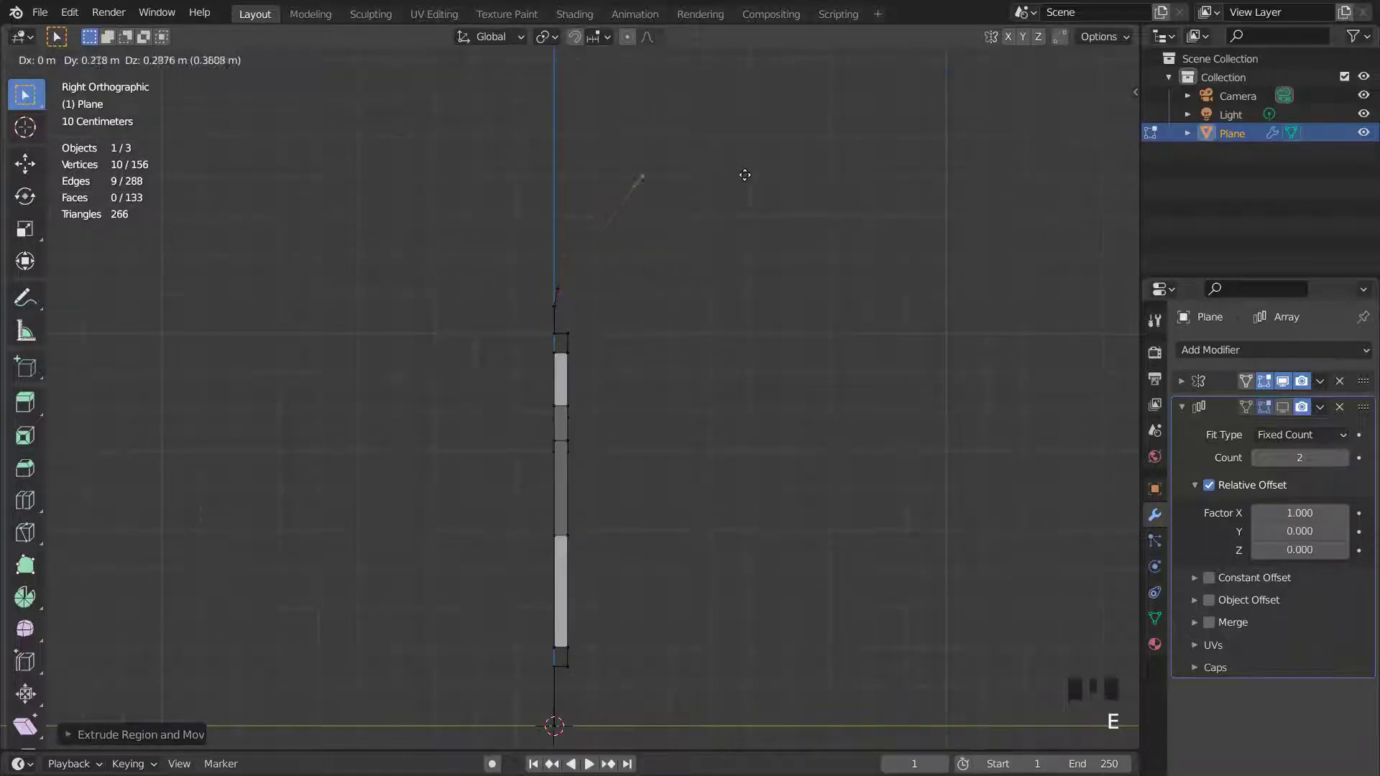
click(831, 166)
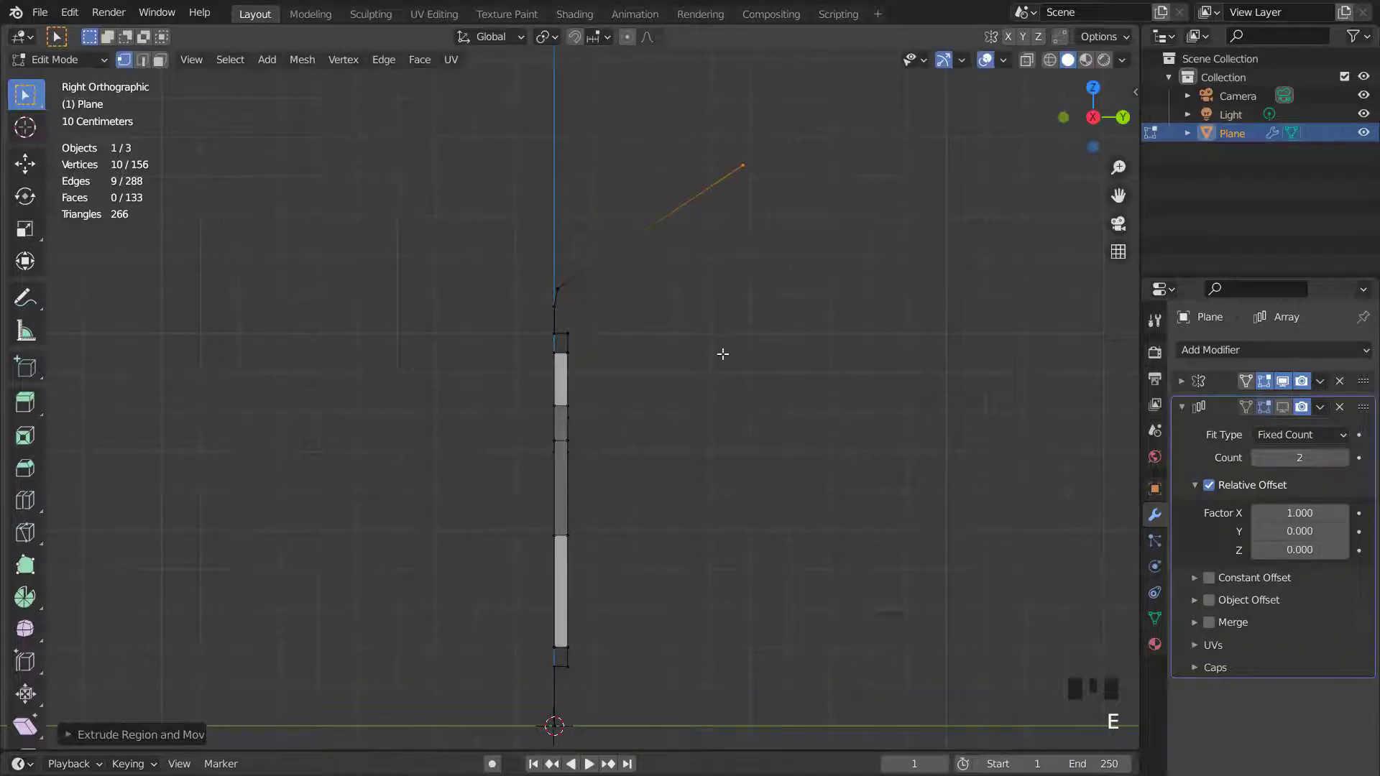
scroll(678, 240, down, 2)
middle_drag(678, 240, 703, 349)
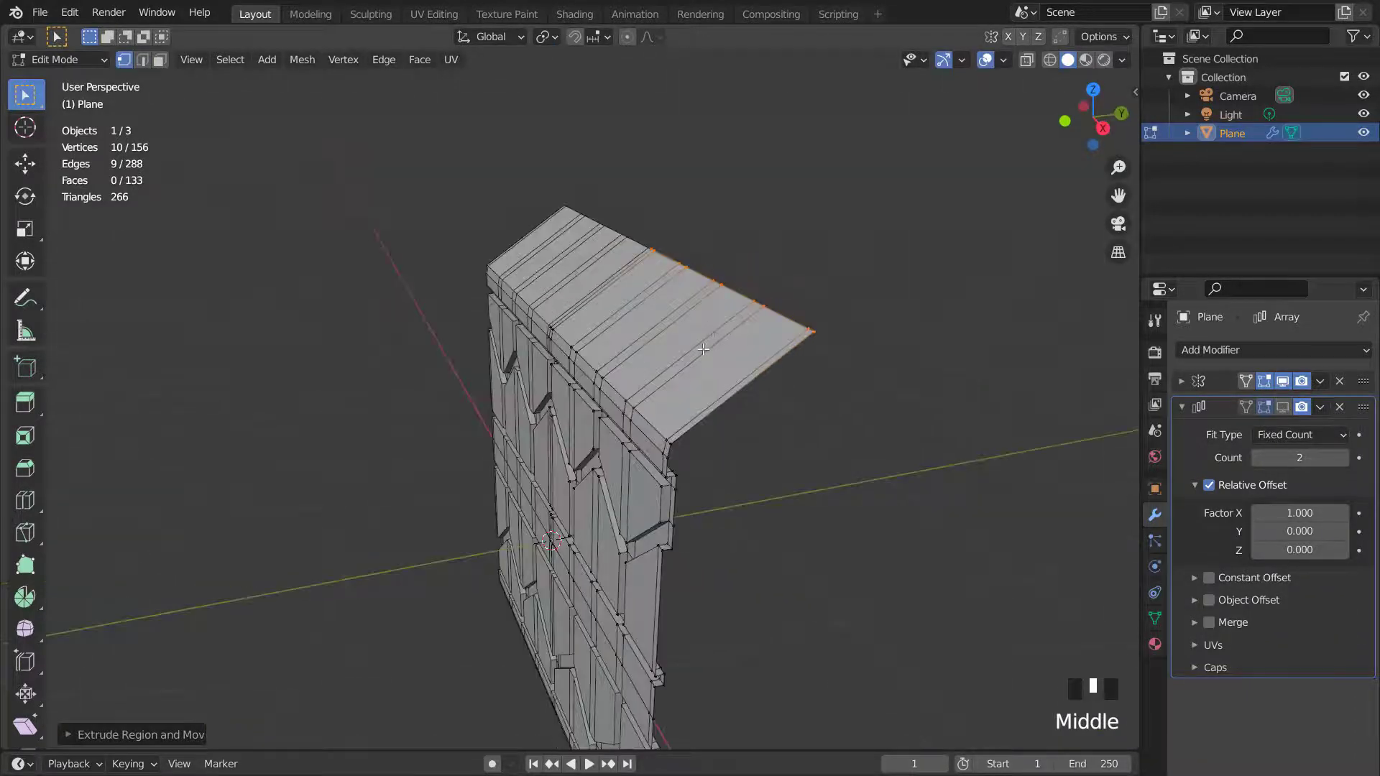
- Add a loop cut across the middle of the overhang and, in right view, move it up to bend the overhang
key(ctrl+r)
click(703, 350)
right_click(703, 350)
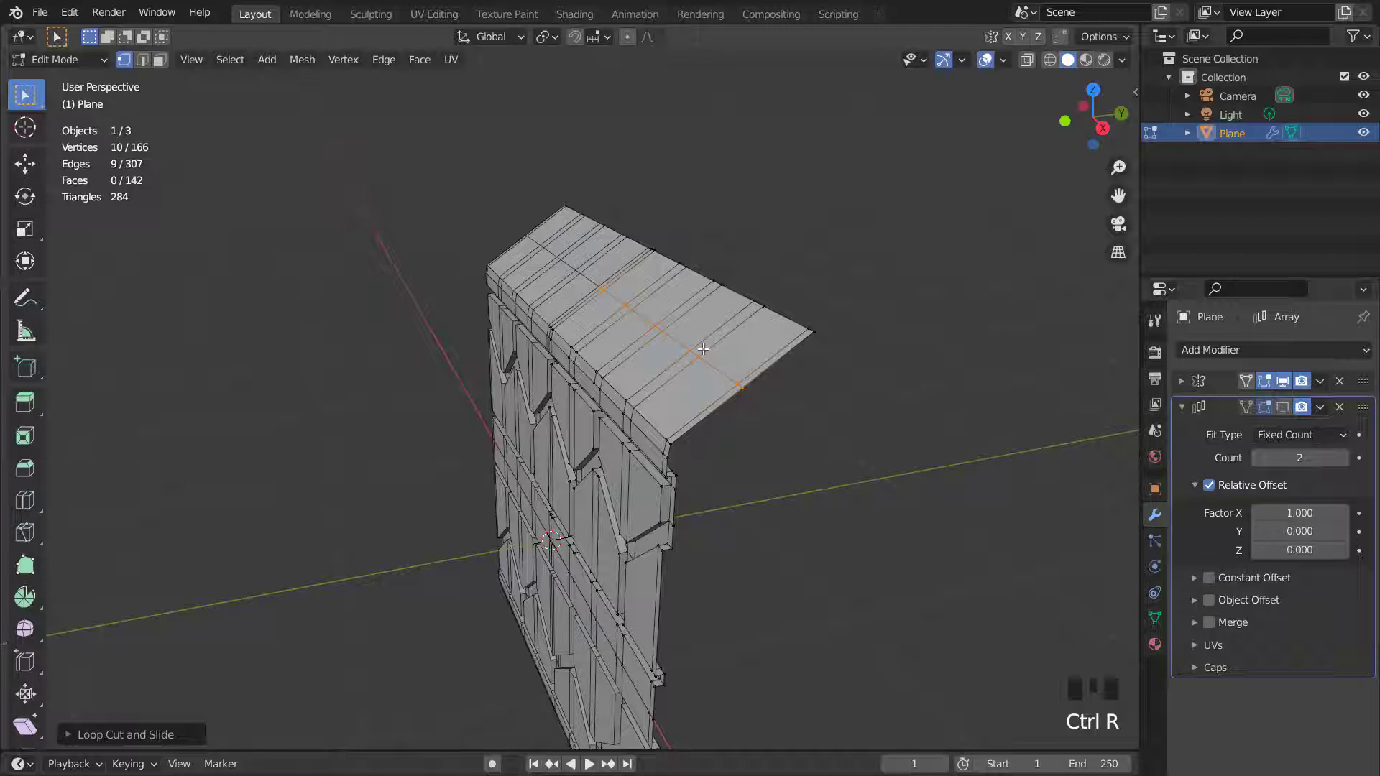
key(KP_3)
scroll(703, 349, up, 3)
key(g)
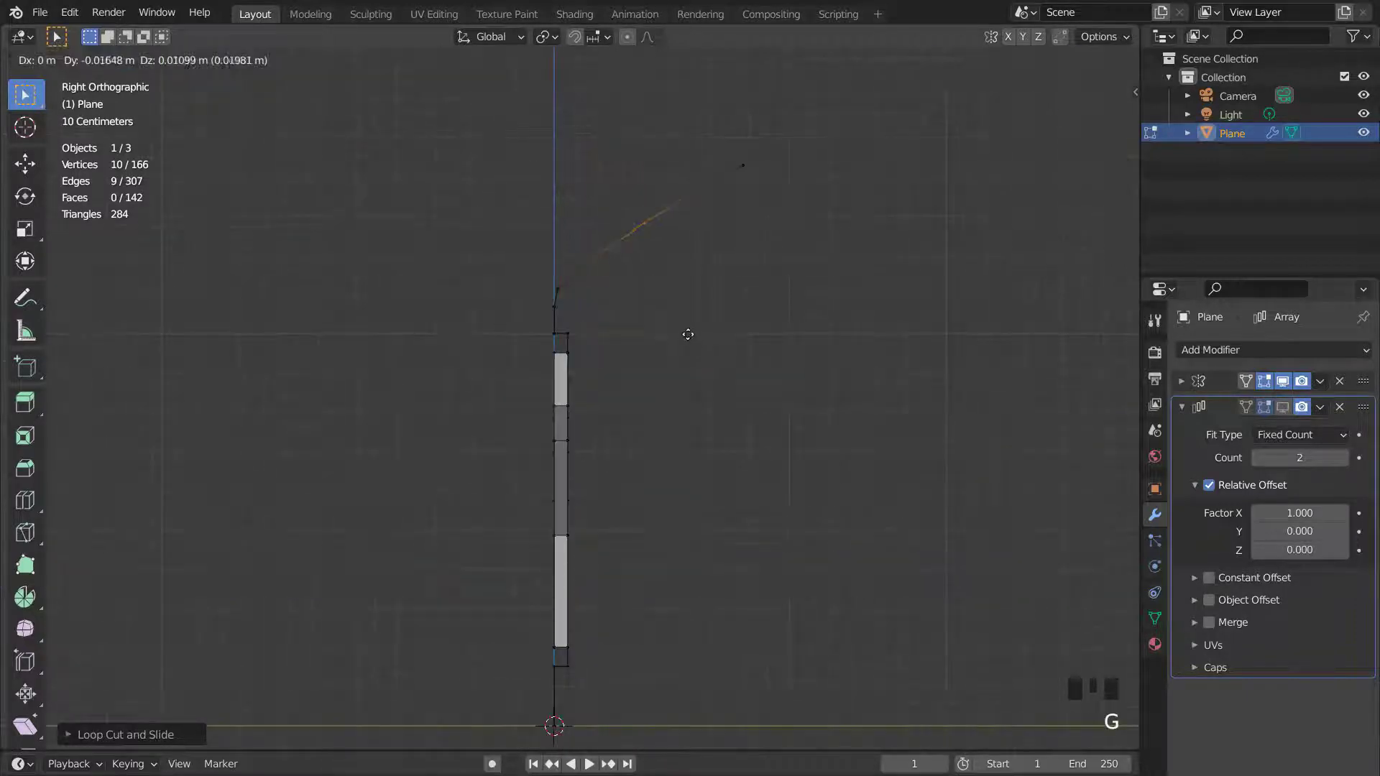
click(665, 305)
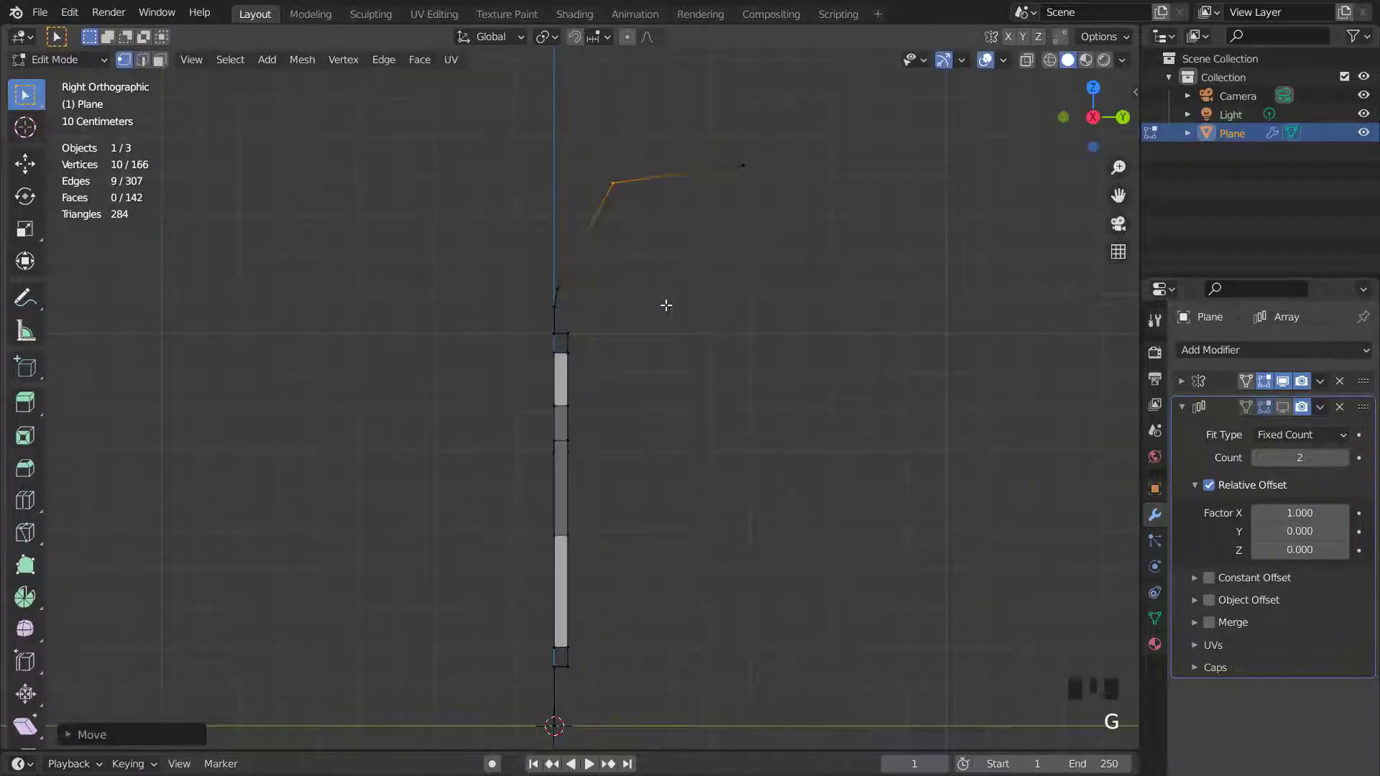
- Bevel the overhang's bent edge with several segments to curve it smoothly
key(2)
key(ctrl+b)
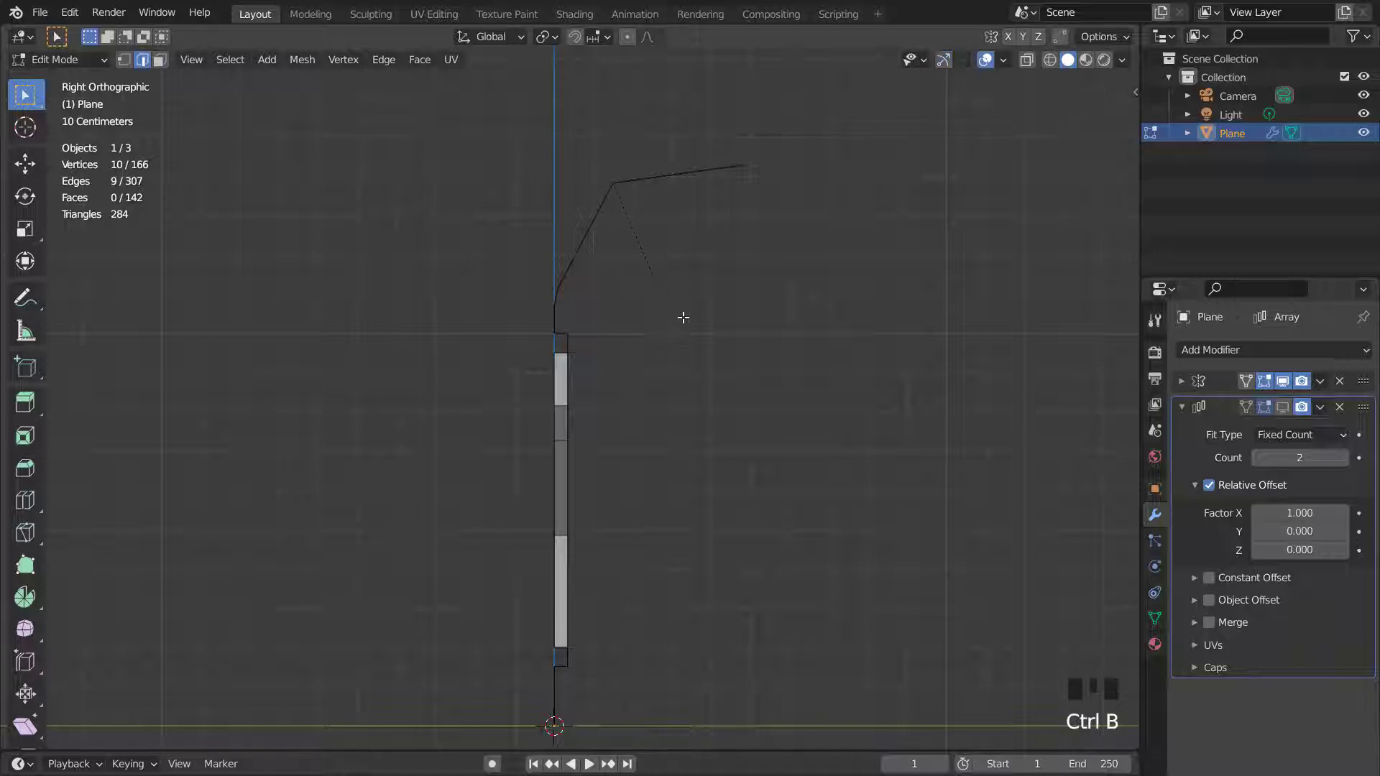
scroll(723, 399, up, 2)
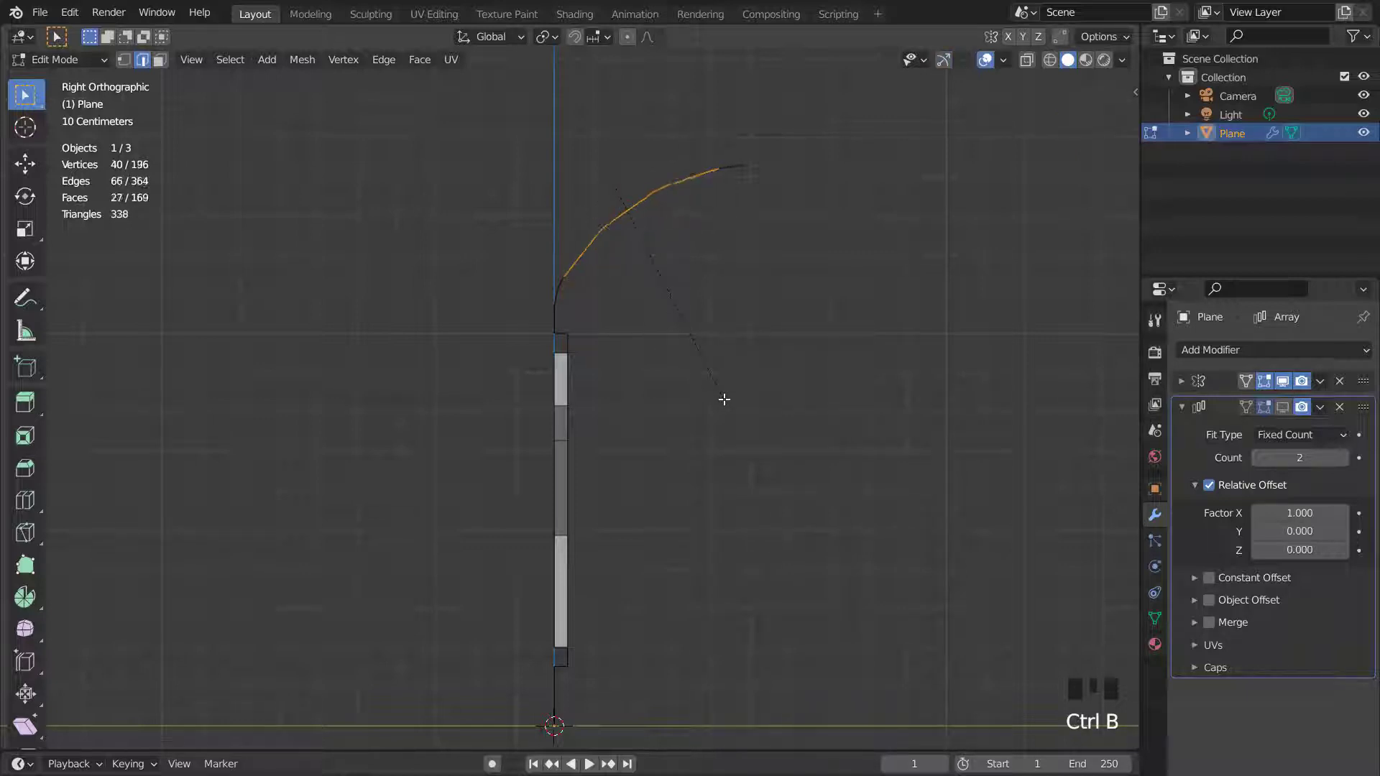
scroll(724, 399, up, 2)
scroll(724, 401, up, 1)
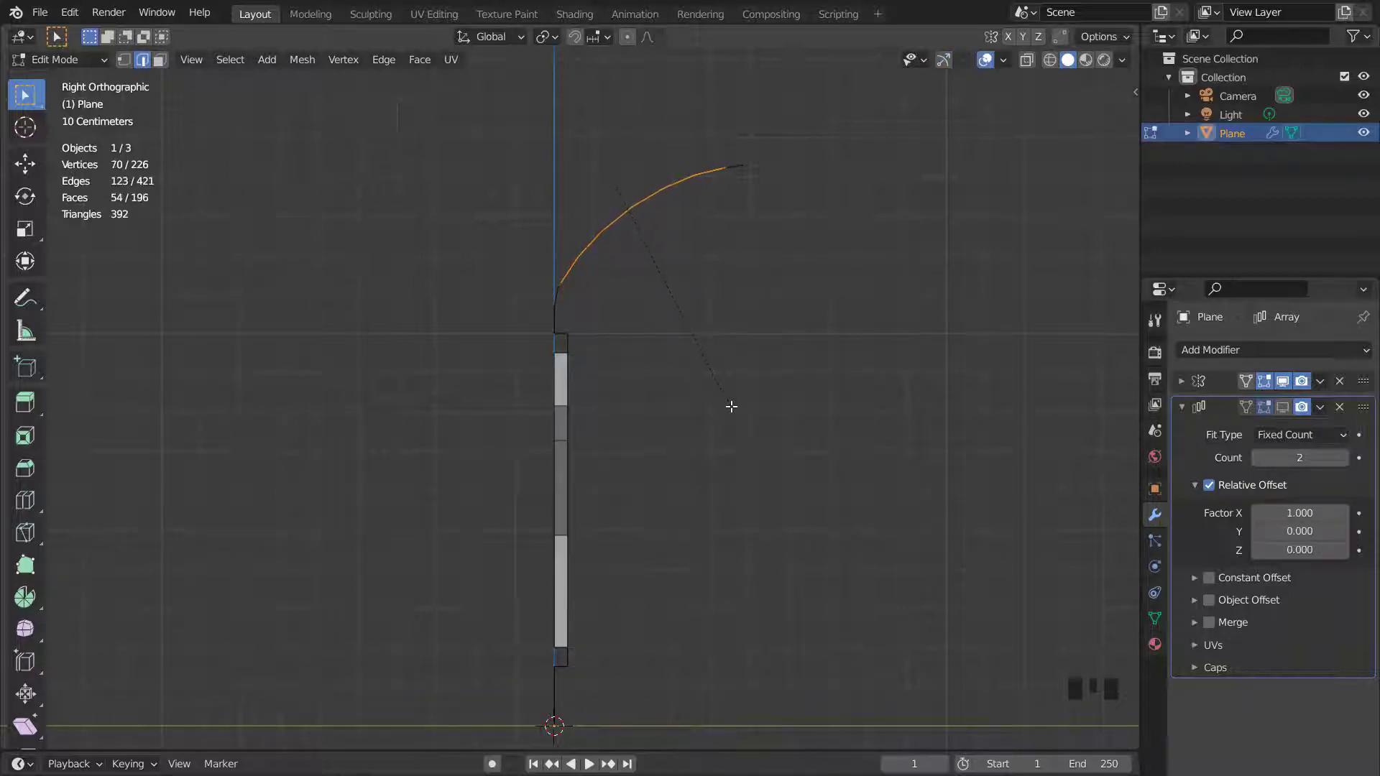
click(730, 404)
- Slide the beveled edge loops slightly along the curved overhang
middle_drag(662, 295, 682, 348)
key(g)
key(g)
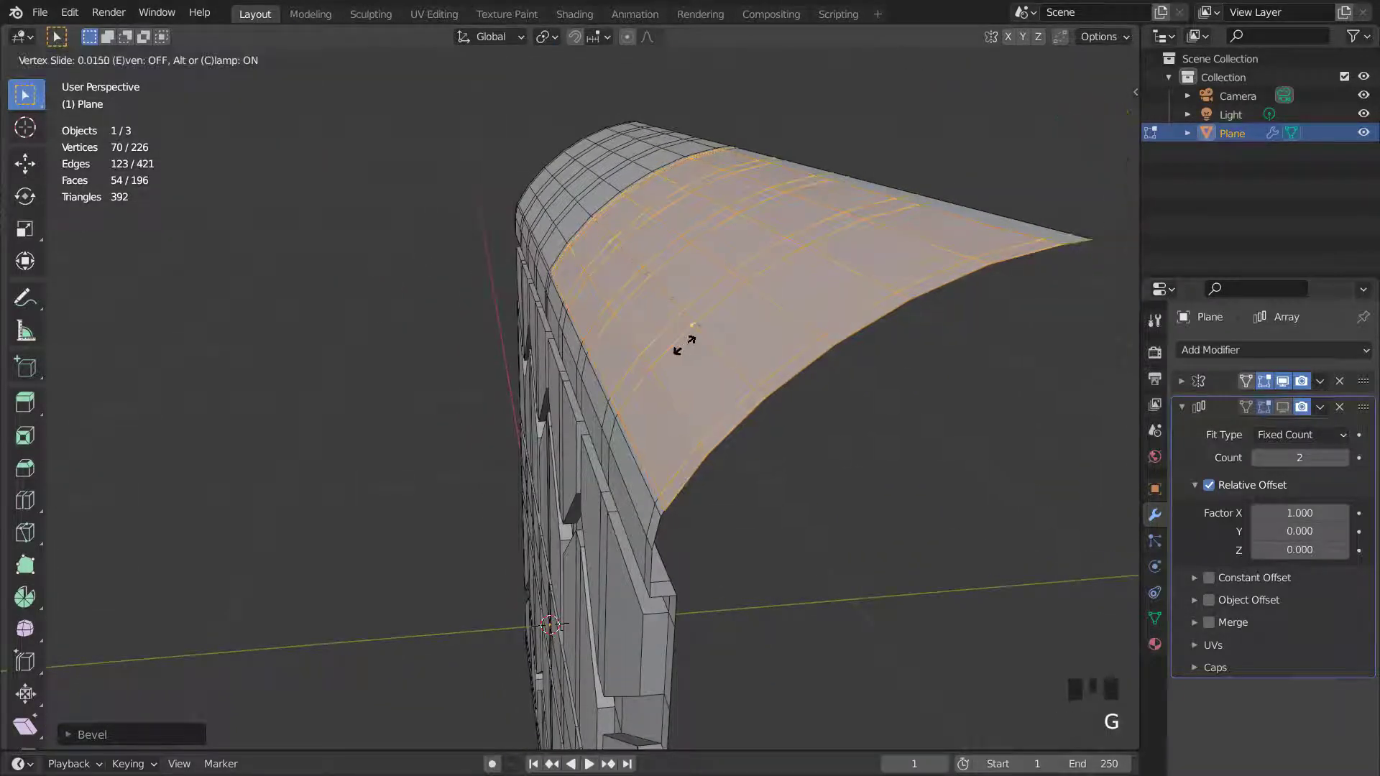
click(691, 337)
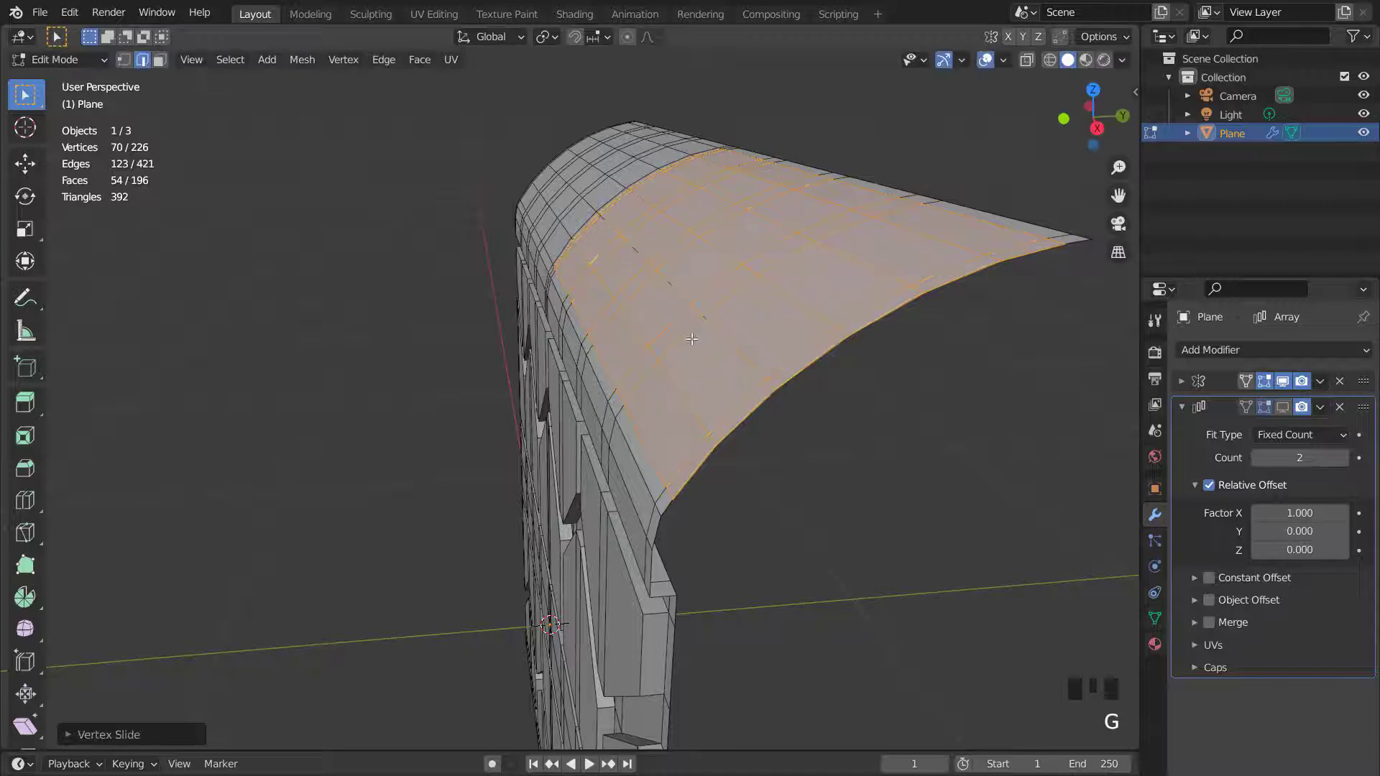
- Grow the curved loops selection and move it about 0.03 m up along Z
key(KP_3)
key(1)
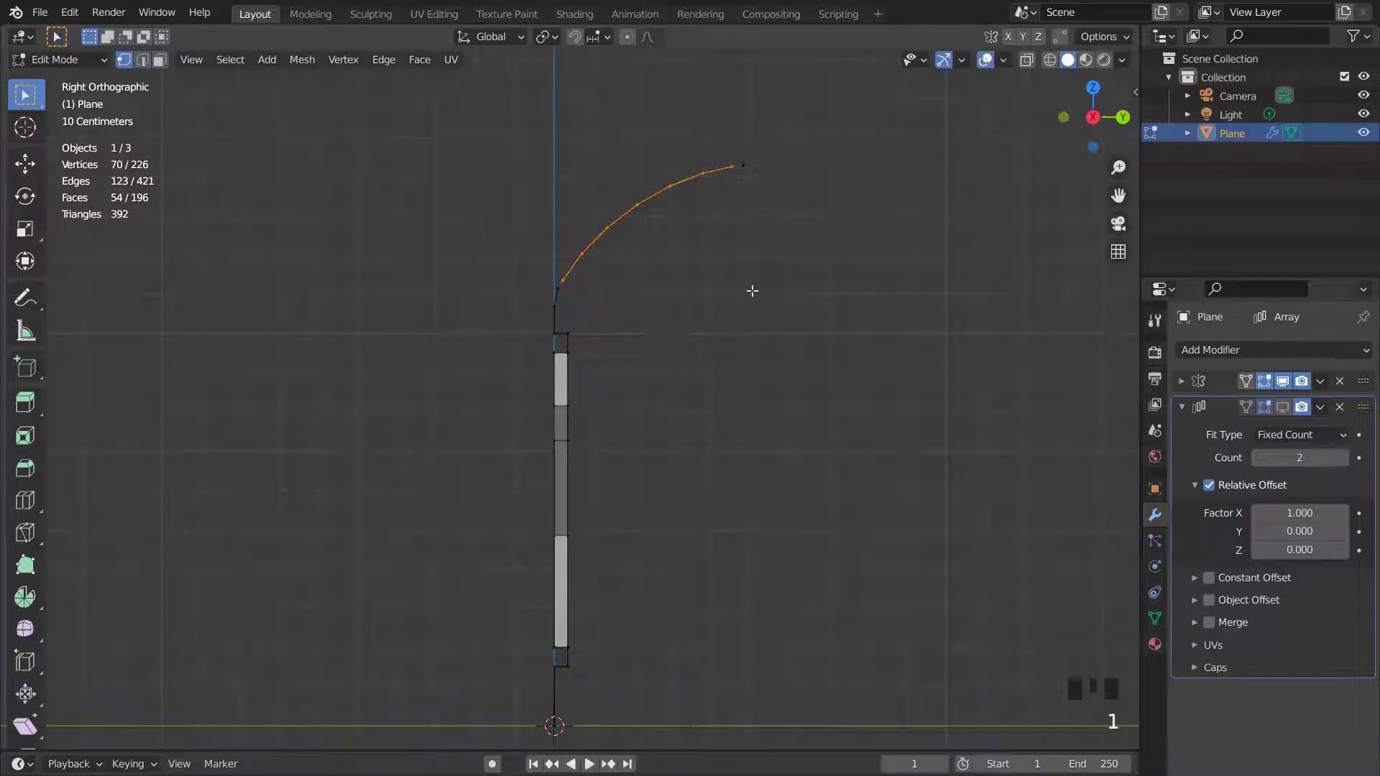
key(ctrl+KP_Add)
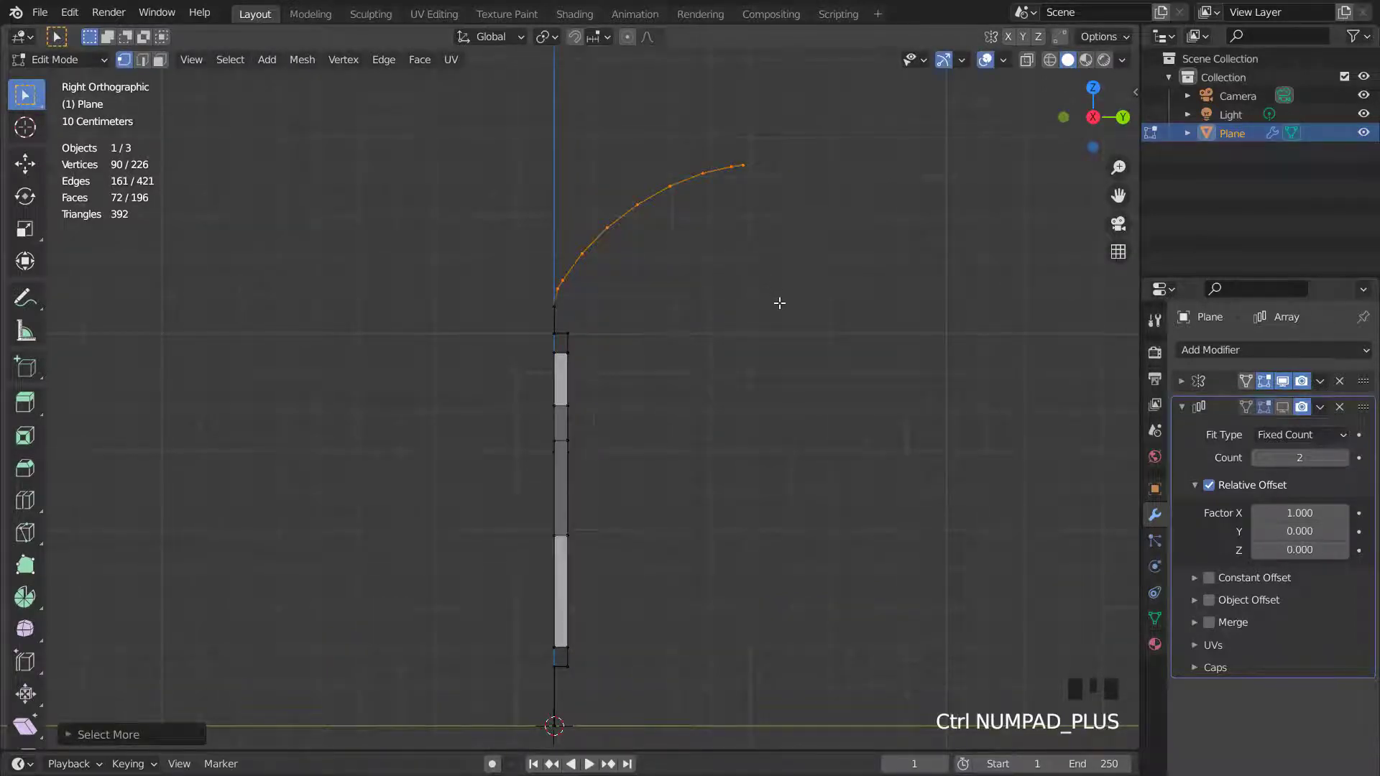
scroll(780, 302, up, 1)
key(g)
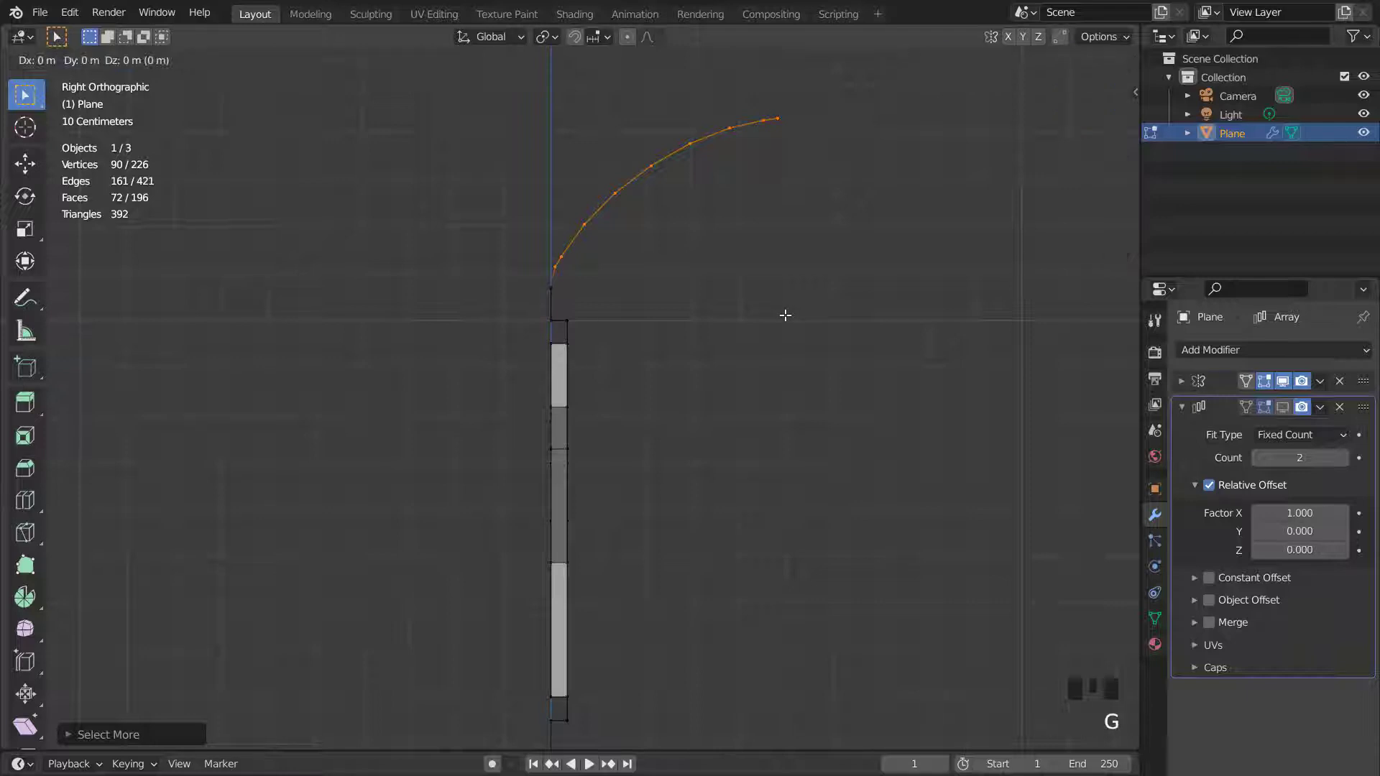
key(z)
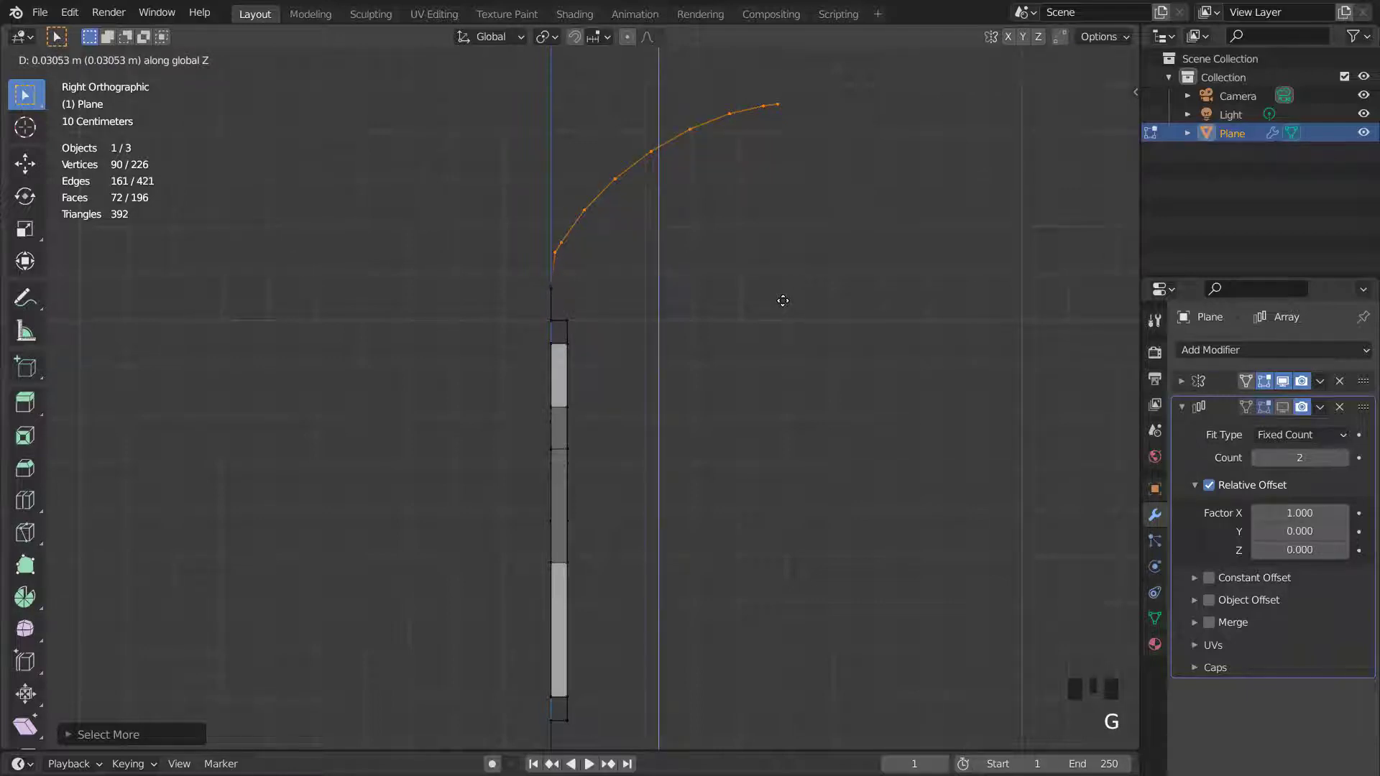
click(783, 300)
- Scale the selected curve loops along Z by about 1.08 and nudge them slightly
key(s)
key(z)
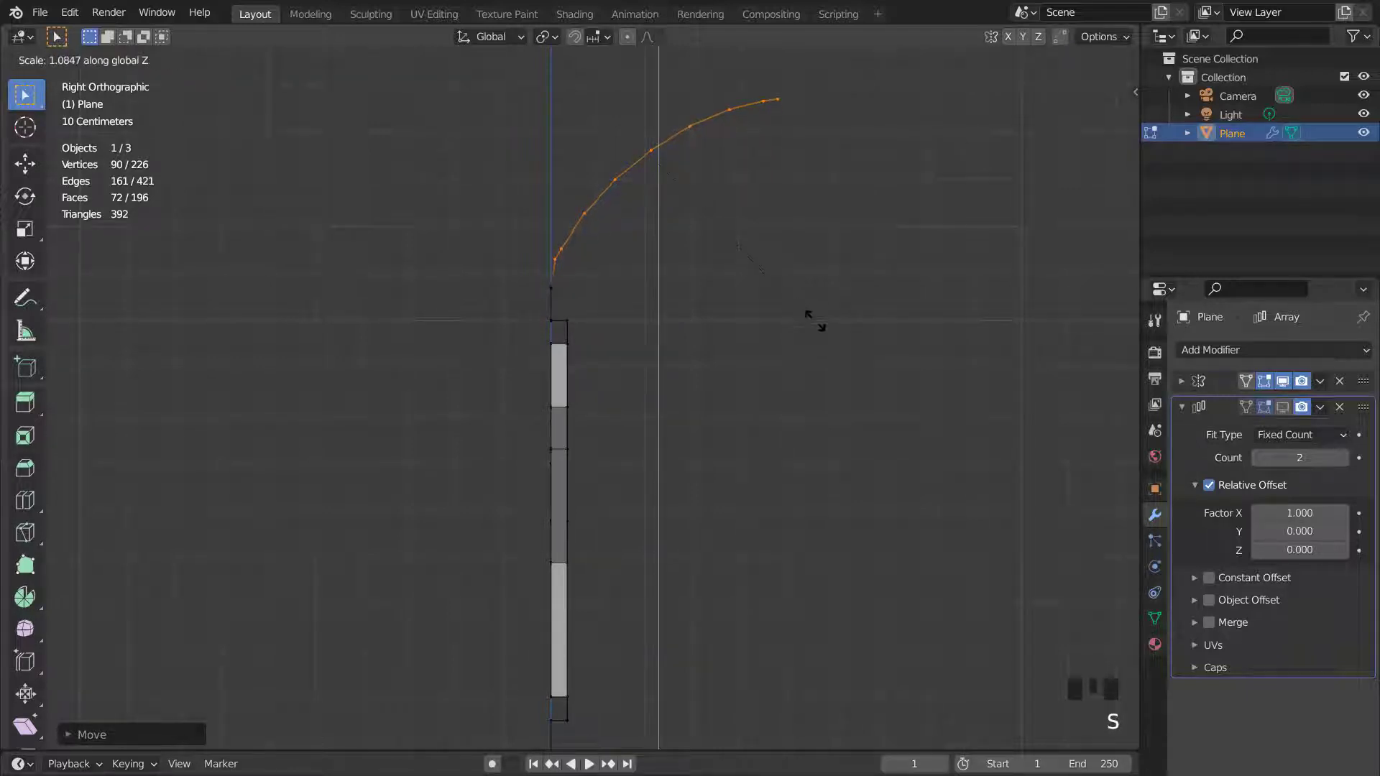
click(815, 320)
key(g)
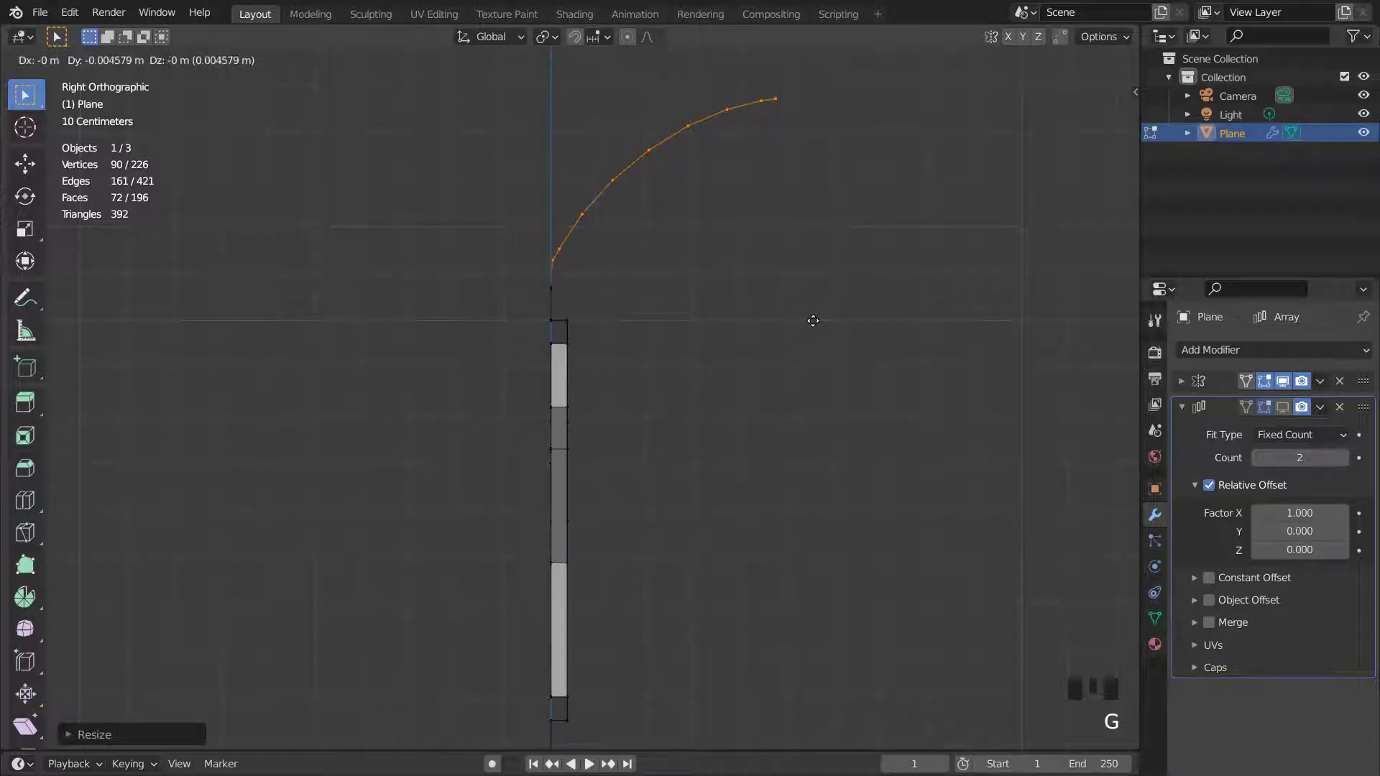
click(813, 321)
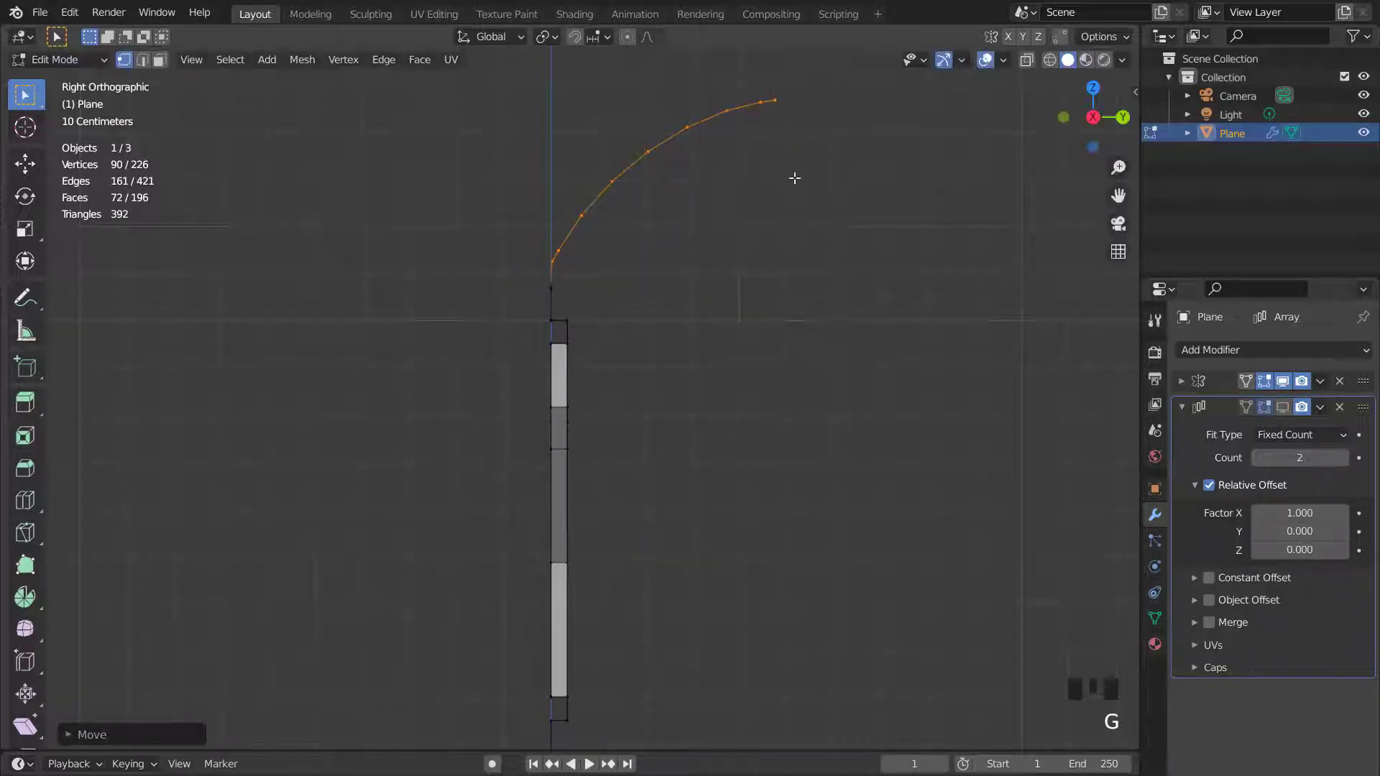
- Select the overhang's outer end edge with X-ray enabled
scroll(743, 118, down, 1)
drag(728, 120, 766, 157)
click(1027, 61)
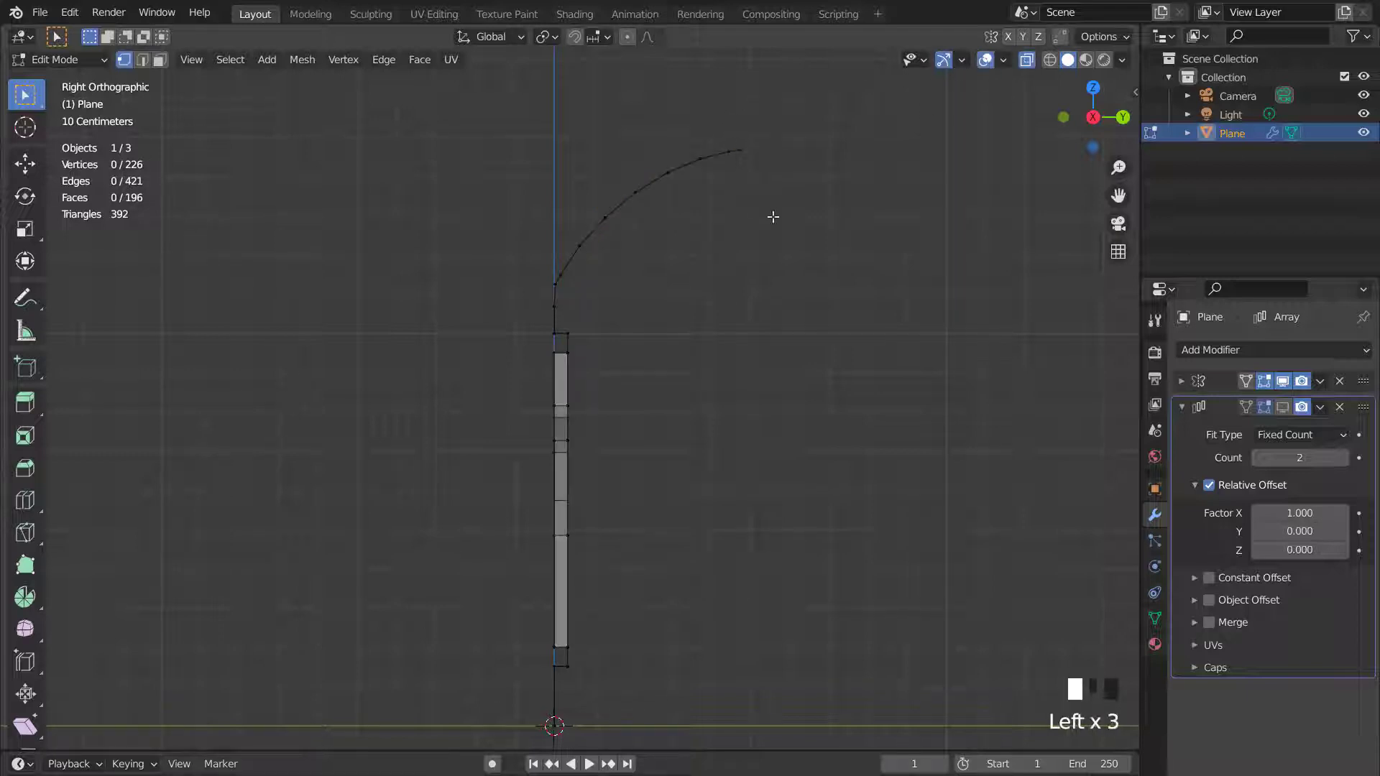
drag(774, 217, 771, 214)
shift+middle_drag(671, 278, 652, 297)
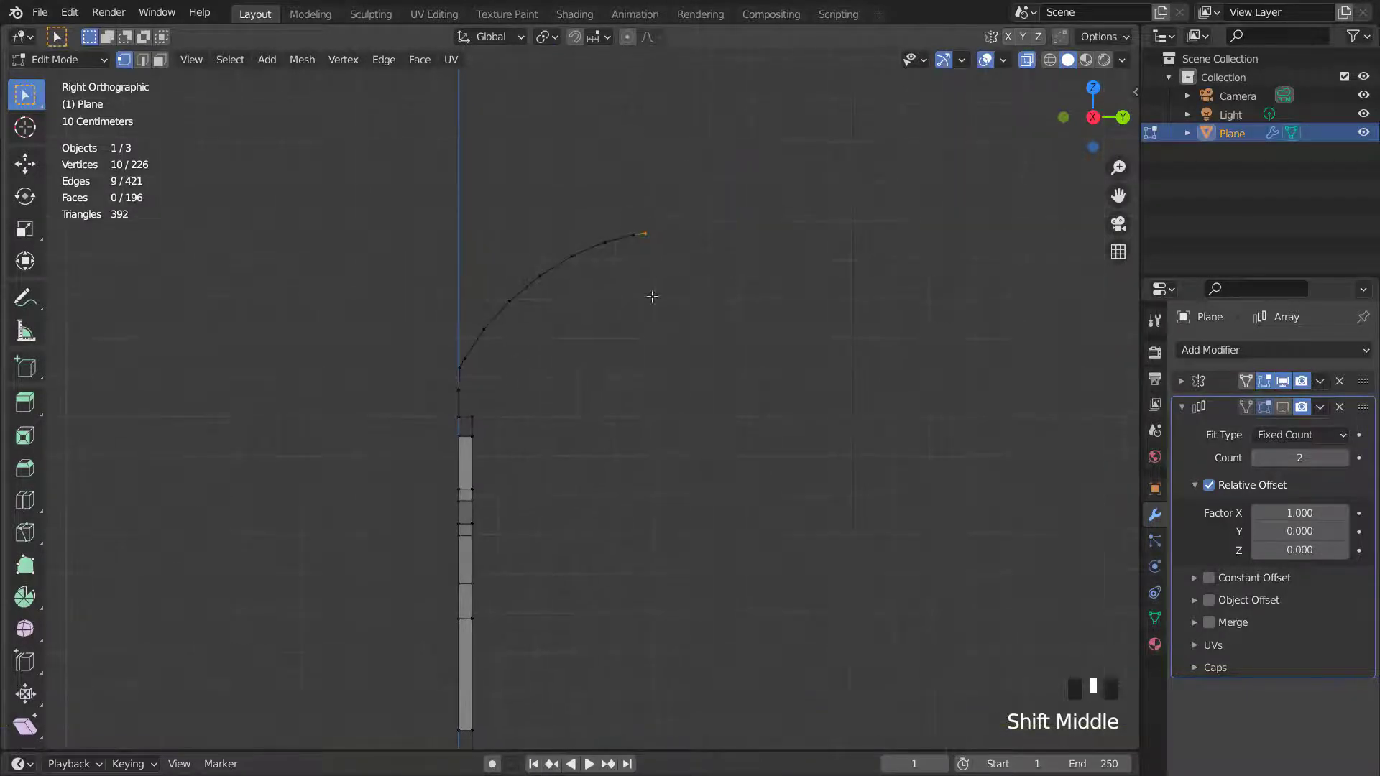
- Extrude the end edge horizontally outward, then again about 0.29 m downward and outward
key(e)
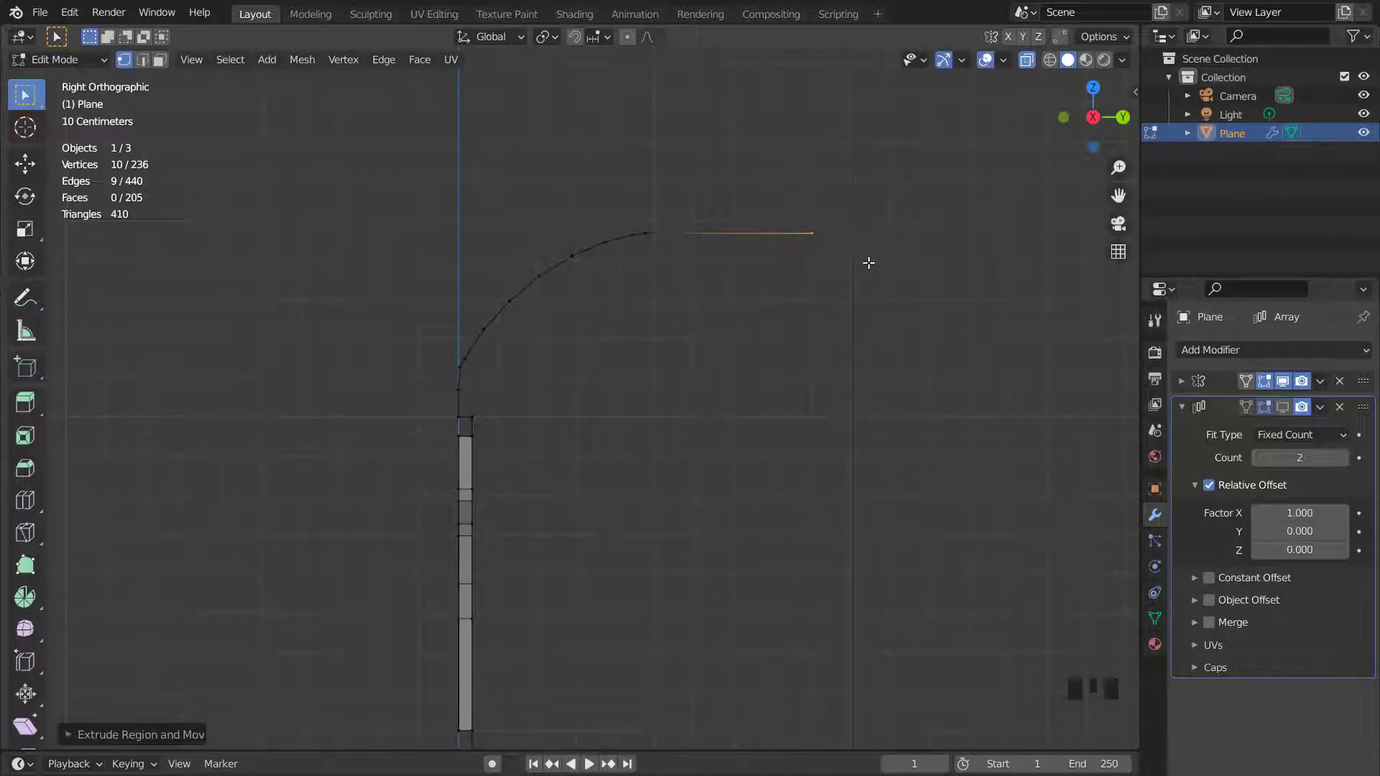
key(e)
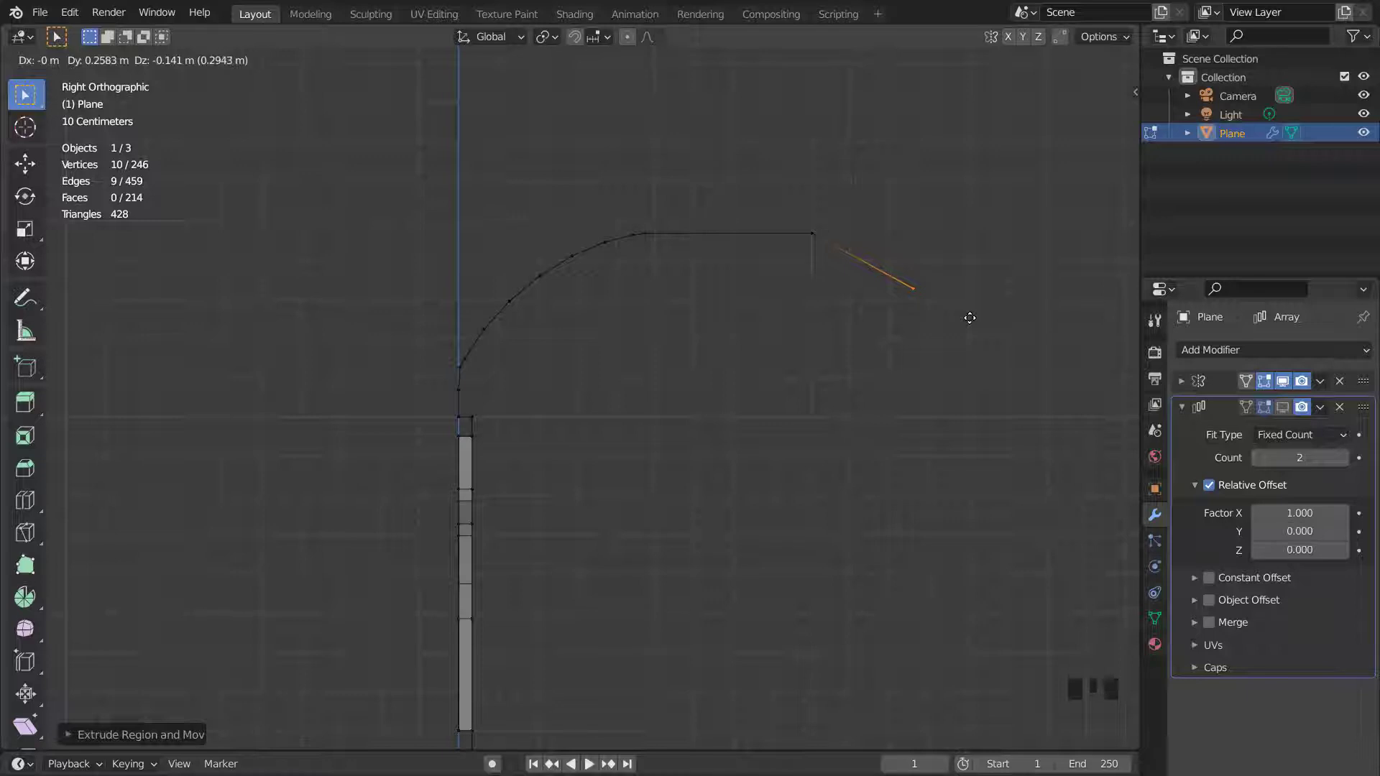
click(966, 316)
- Extrude a small step from the edge: about 0.016 m along Y, up, then about 0.08 m along Y
key(e)
key(y)
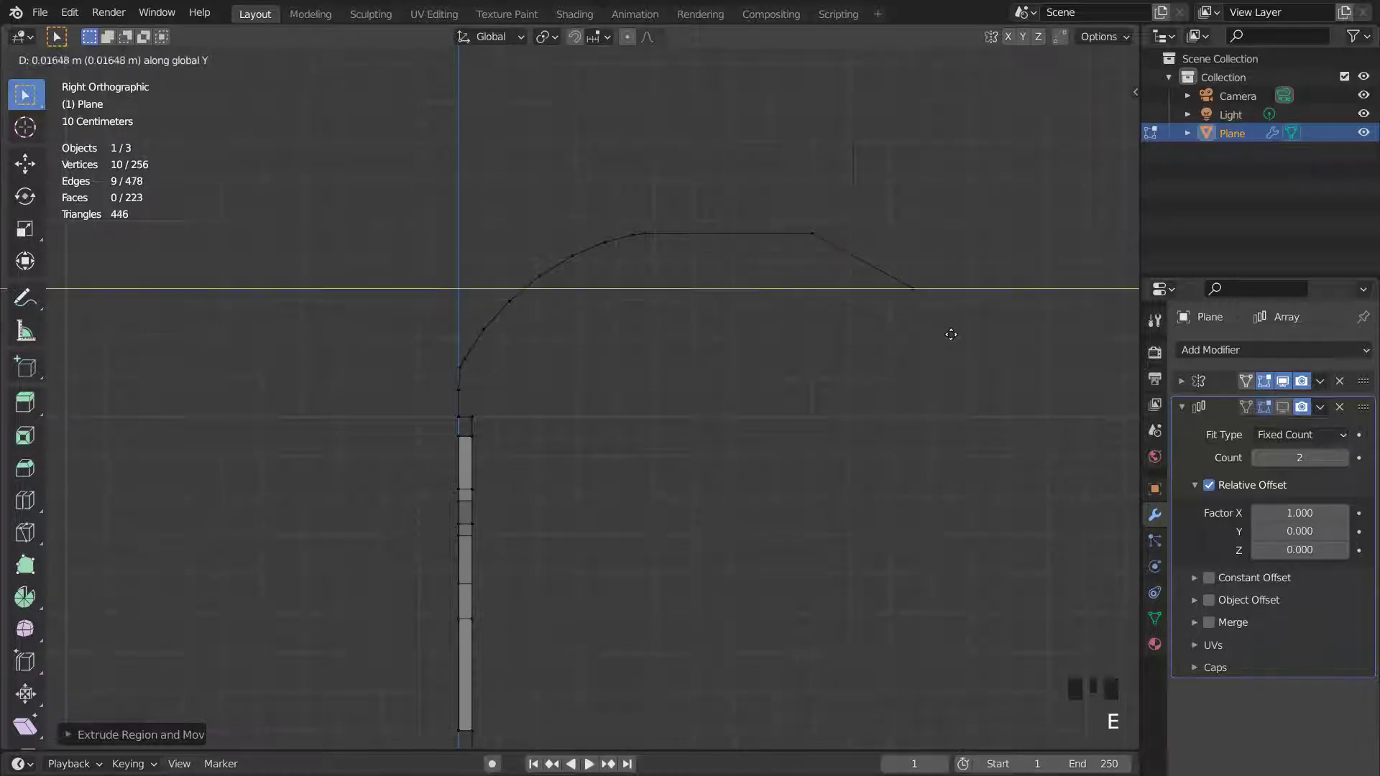
click(960, 334)
key(e)
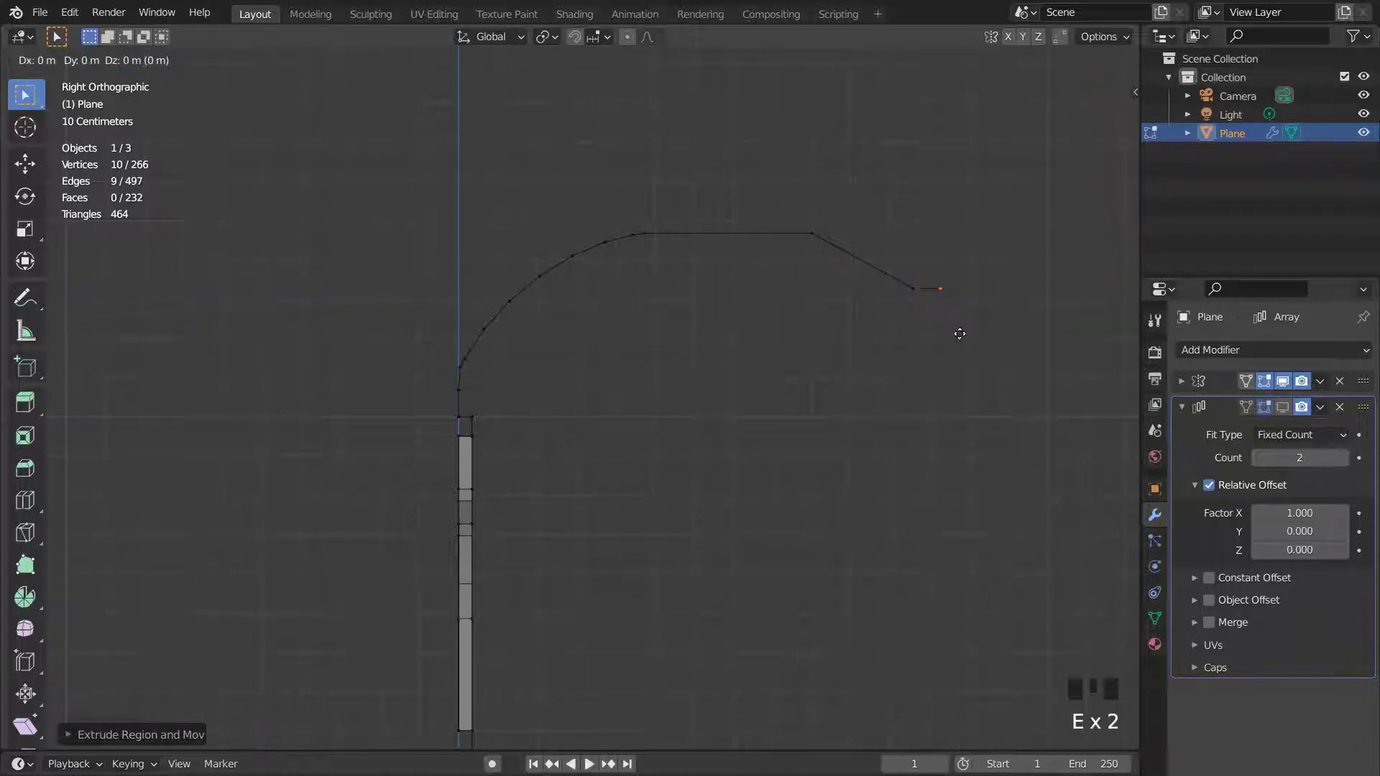
click(958, 305)
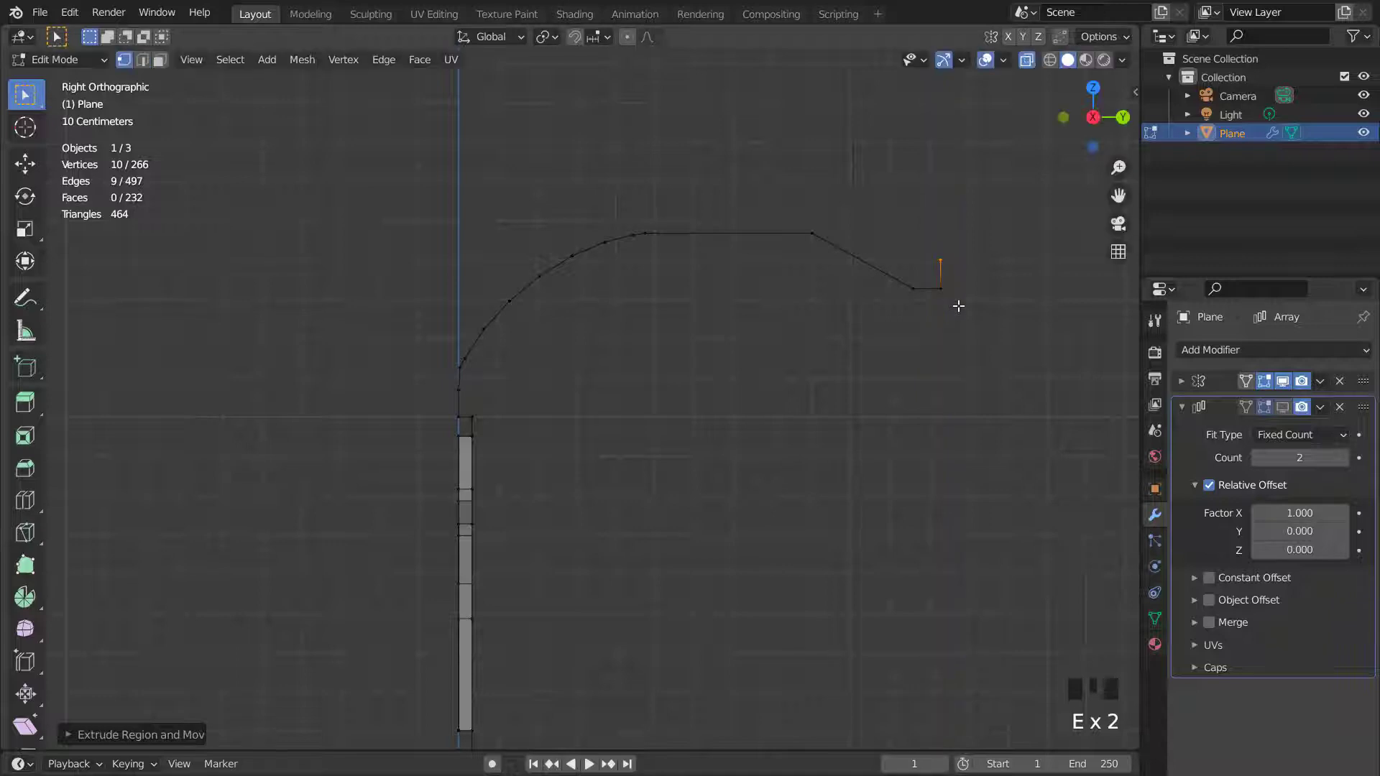
key(e)
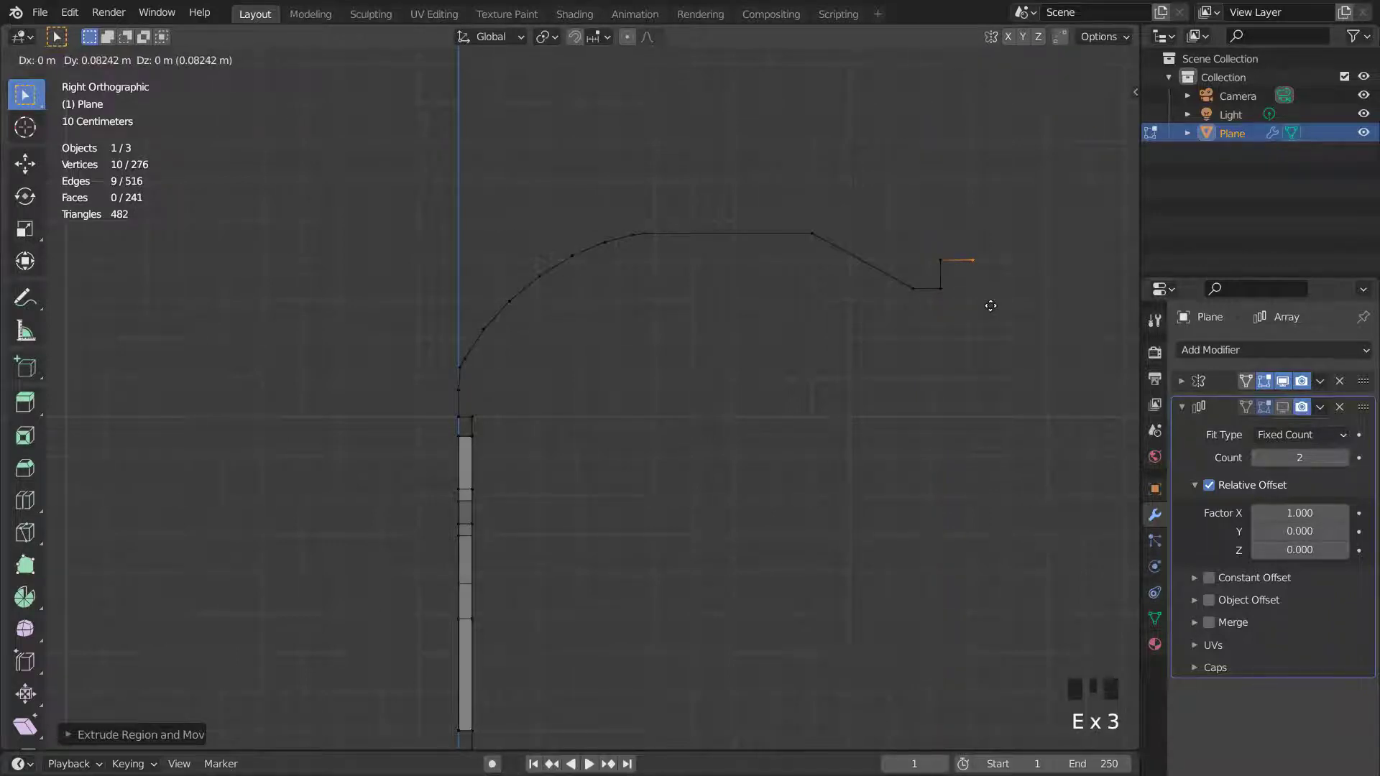
click(987, 304)
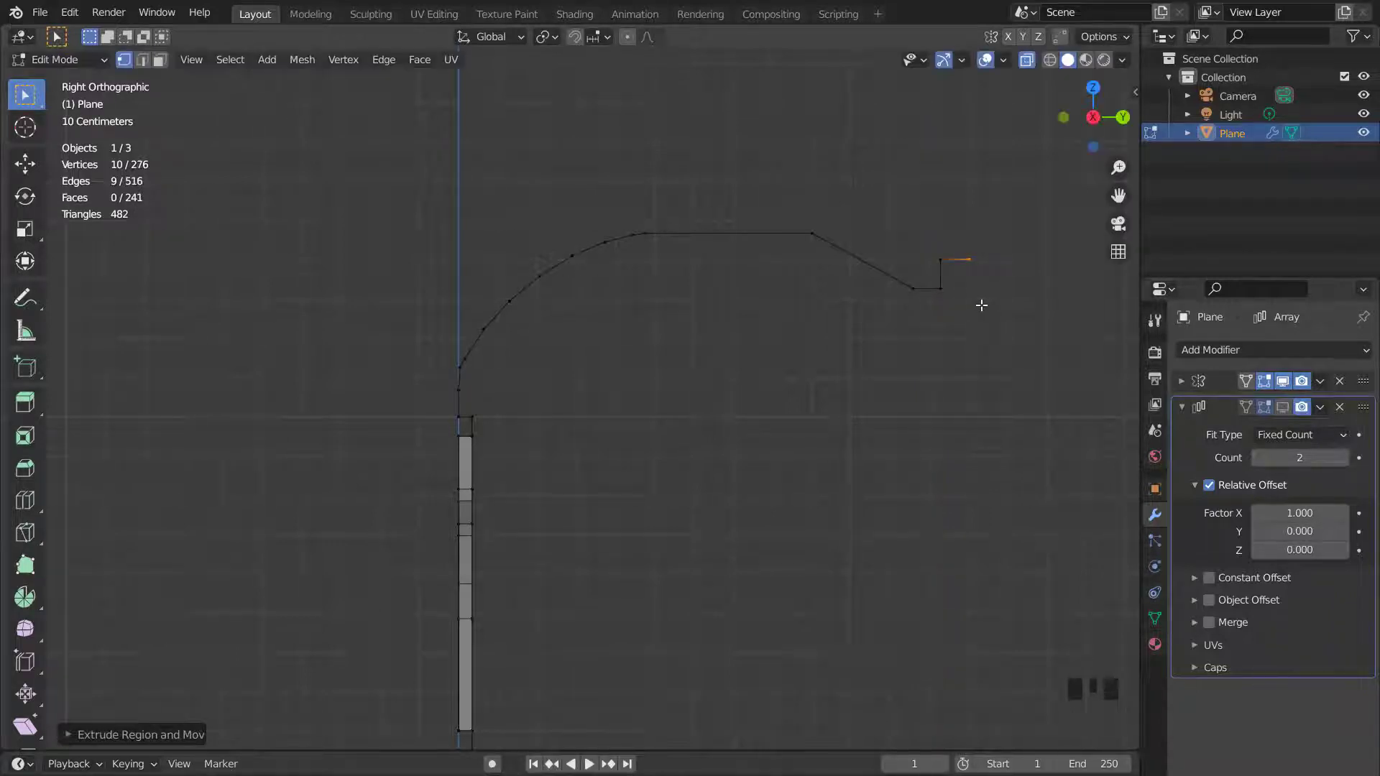
- Extrude the edge straight down along Z to form the lip's outer face
key(e)
key(z)
click(981, 332)
key(KP_Decimal)
scroll(550, 403, up, 3)
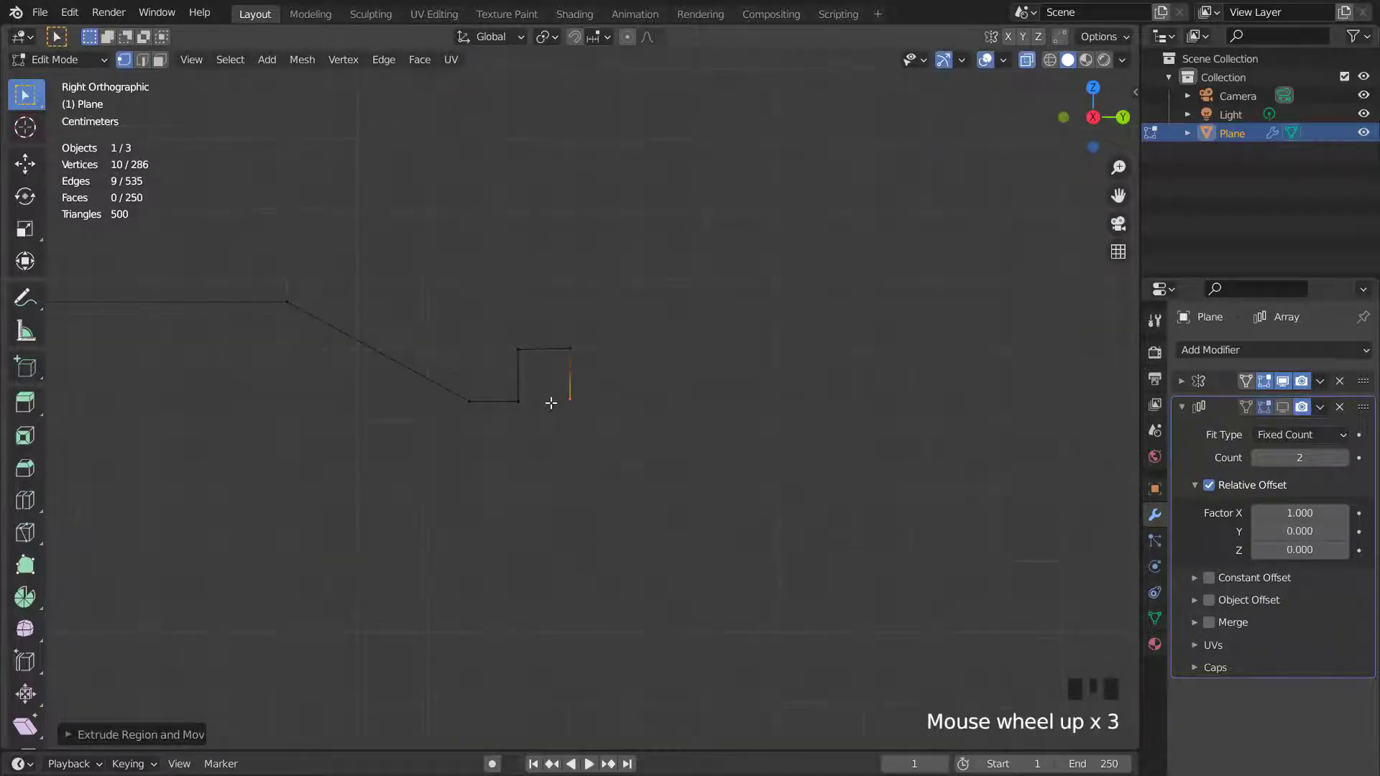
- Select the lip's inner upper corner edges and bevel them into a rounded curve
shift+middle_drag(564, 401, 697, 398)
scroll(702, 396, up, 2)
scroll(701, 396, up, 1)
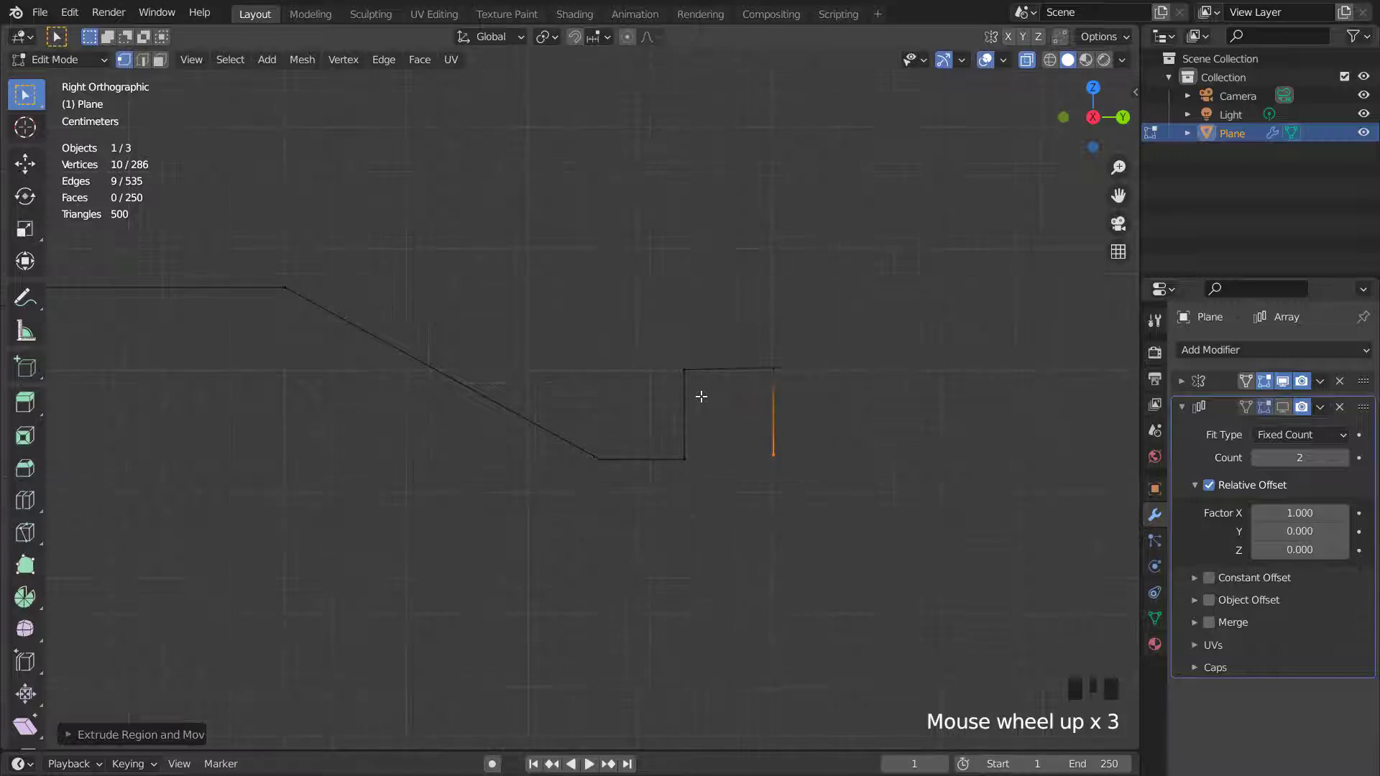
drag(641, 328, 700, 424)
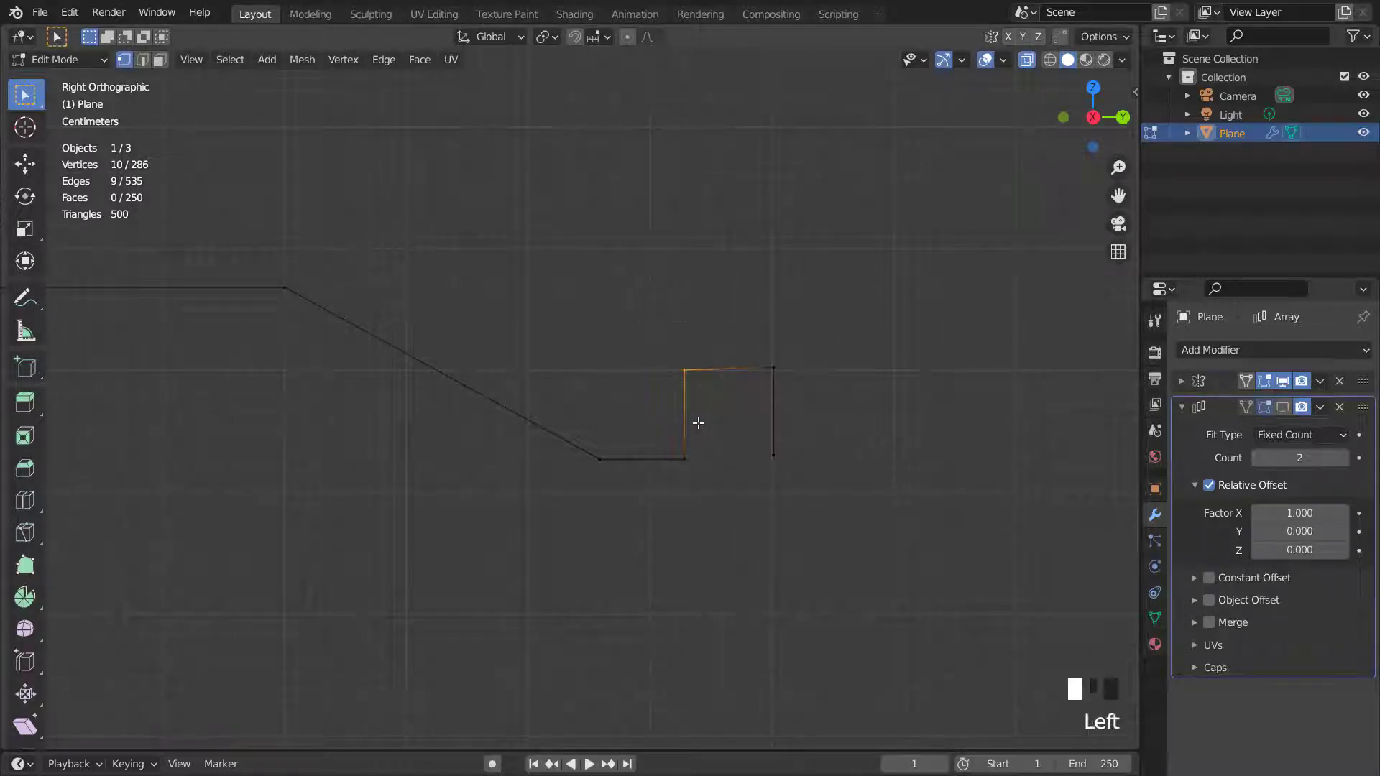
key(2)
key(ctrl+b)
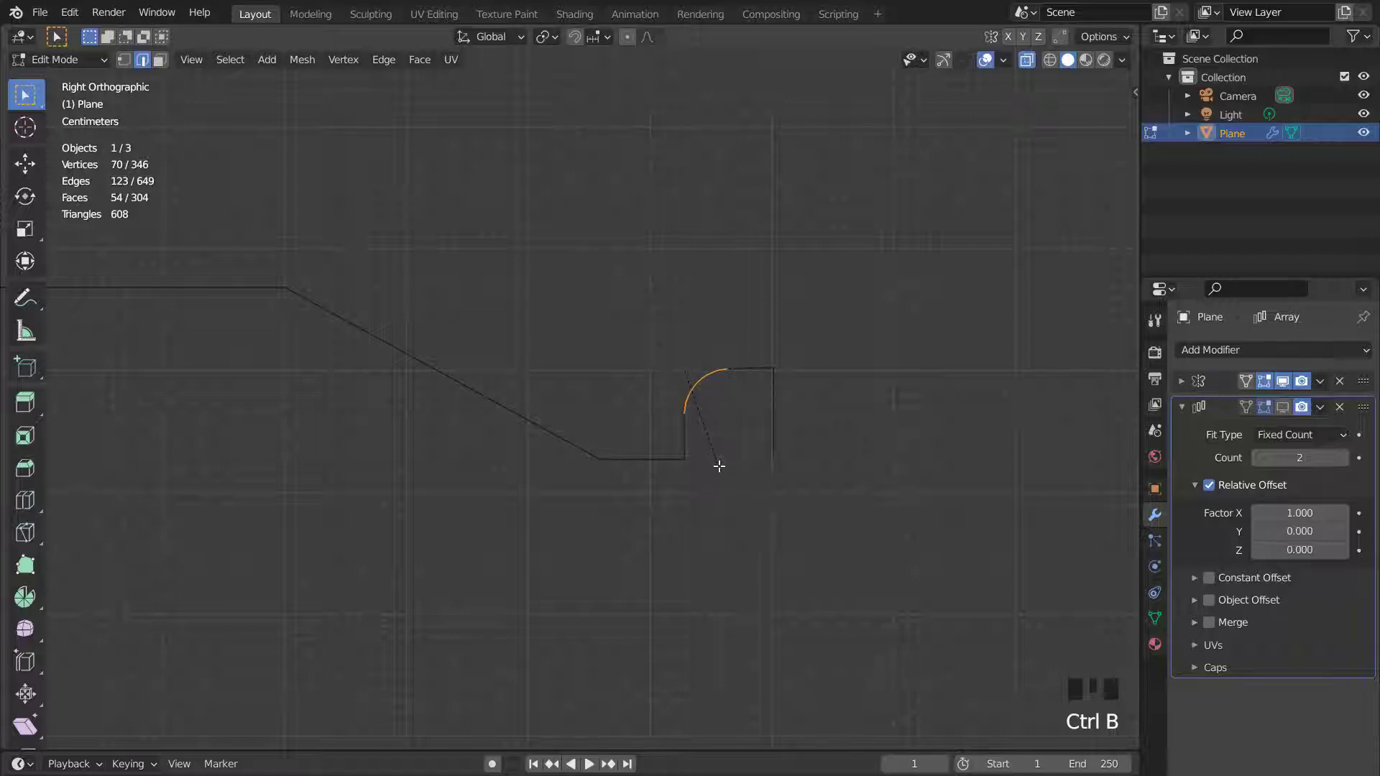
scroll(719, 465, down, 5)
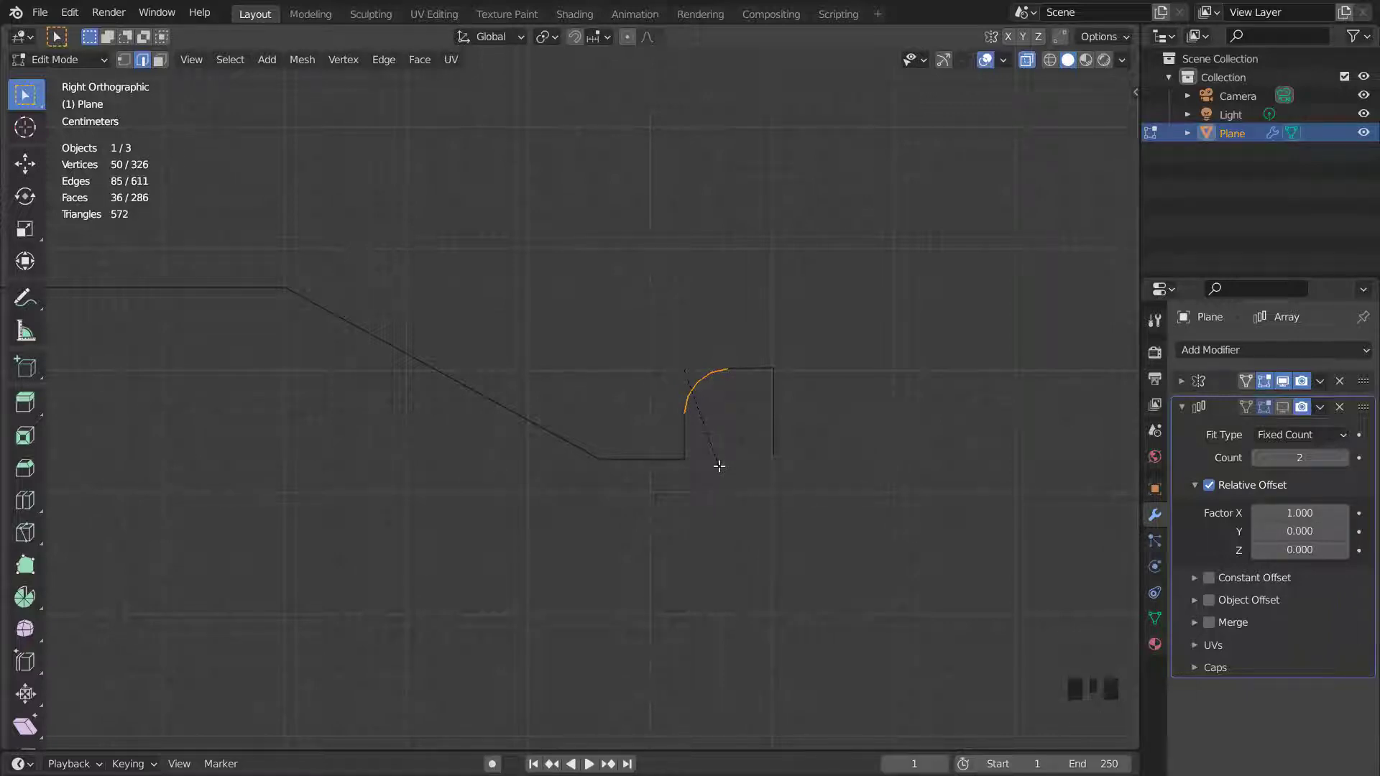
click(722, 475)
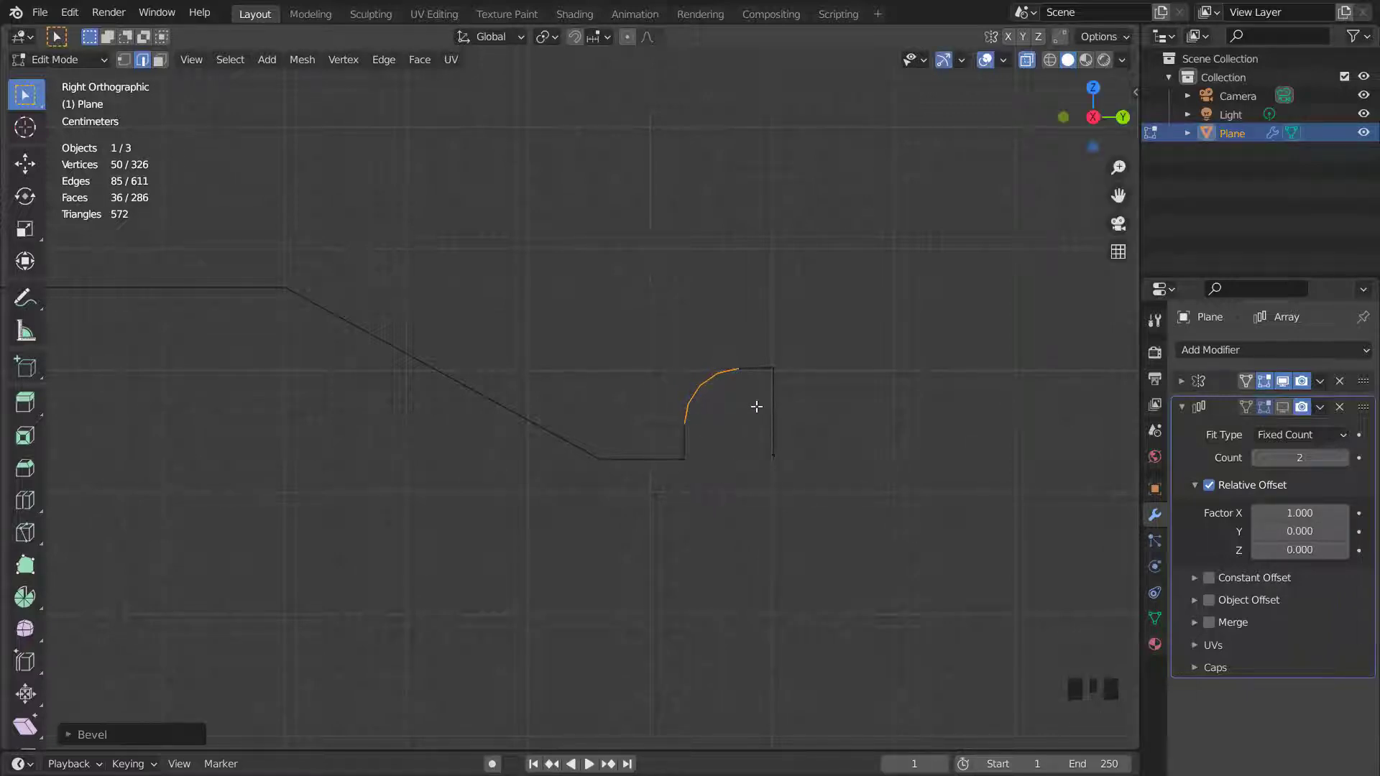
- Select the lip's outer top corner vertex and bevel it round
key(1)
click(773, 367)
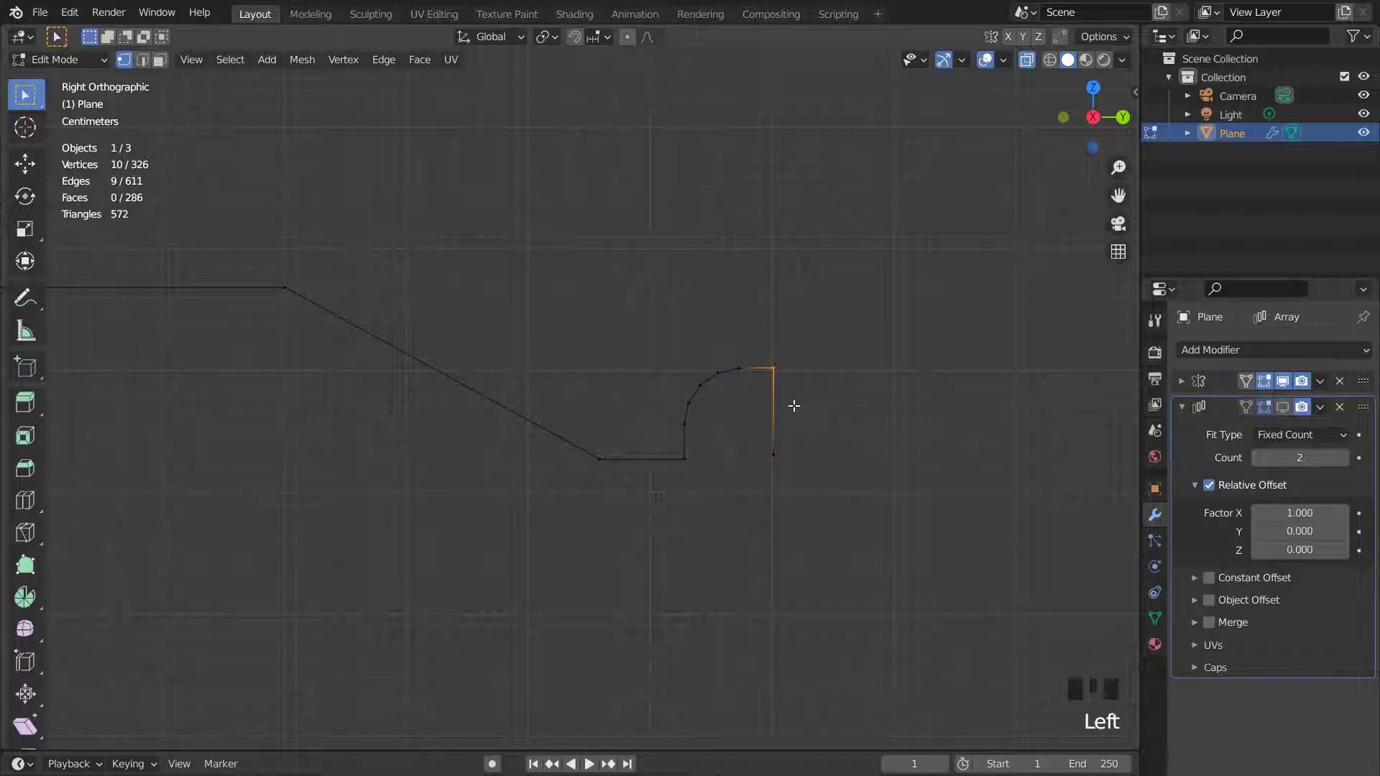
key(ctrl+b)
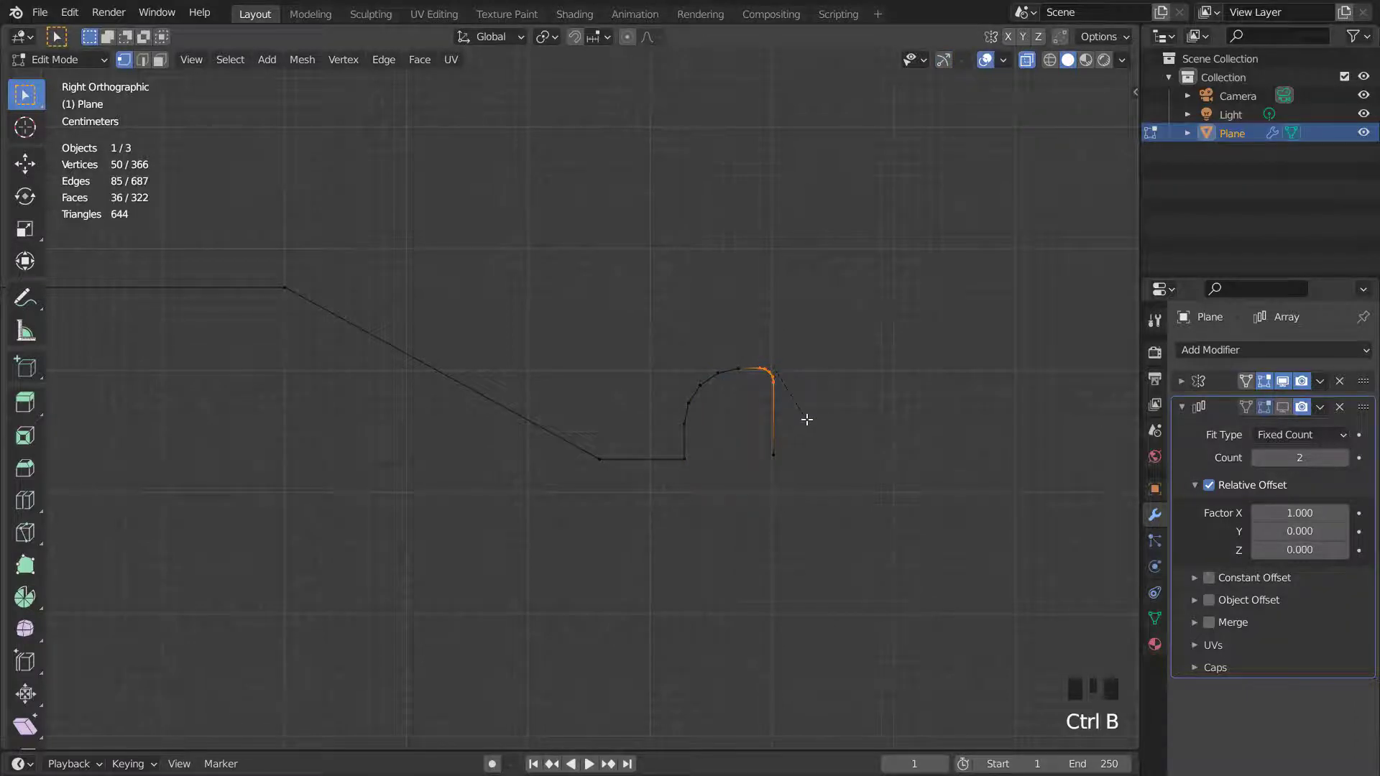
click(674, 478)
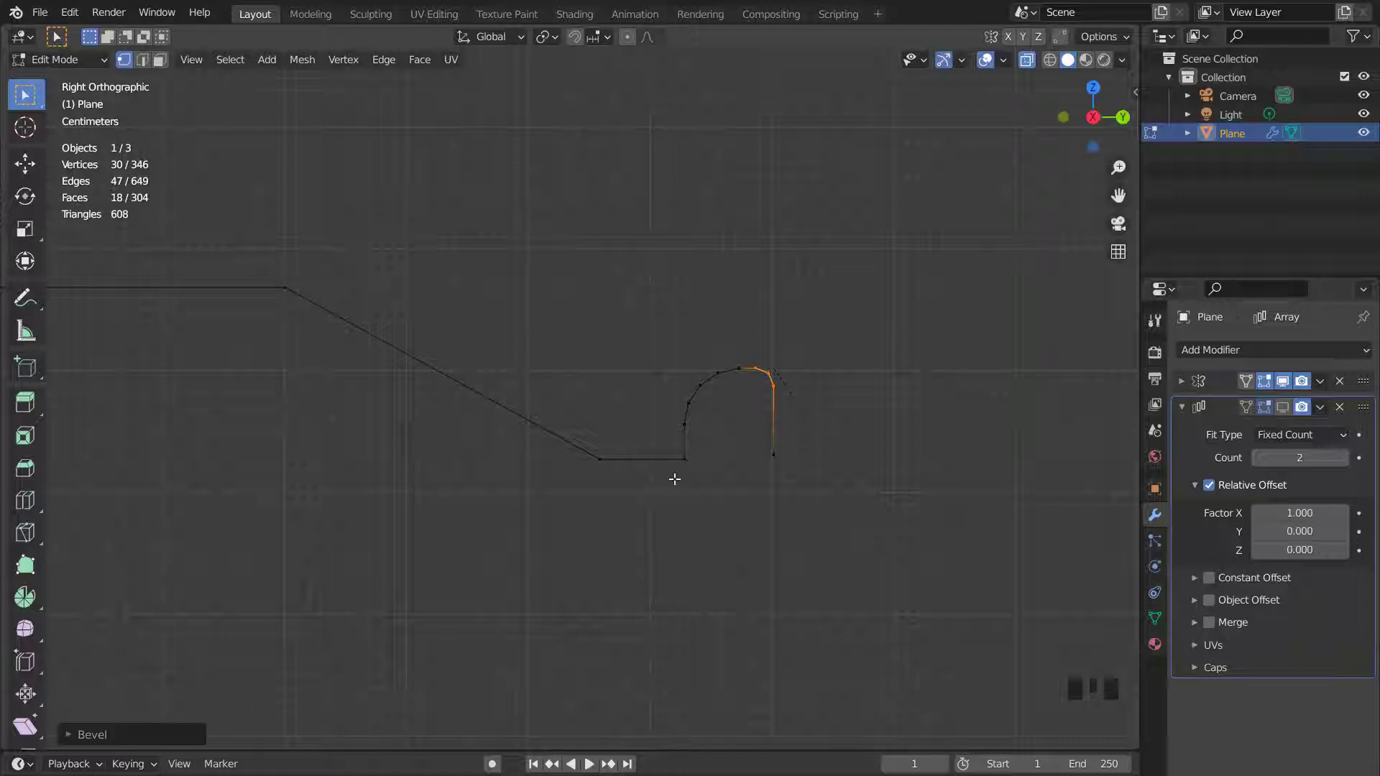
- Select the edges at the panel's upper shoulder where the flat top meets the slope and bevel them into a smooth curve
scroll(581, 447, down, 1)
drag(281, 264, 362, 355)
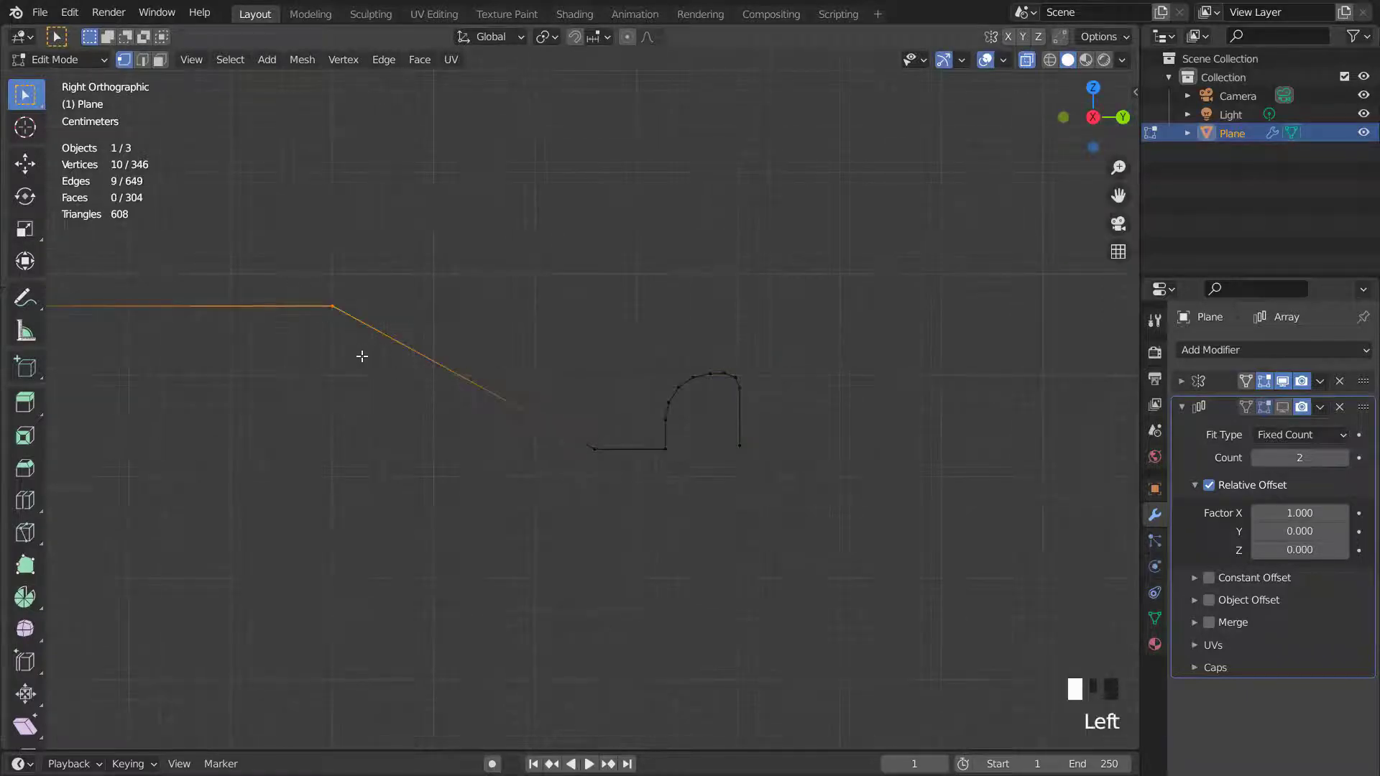
shift+middle_drag(373, 347, 462, 373)
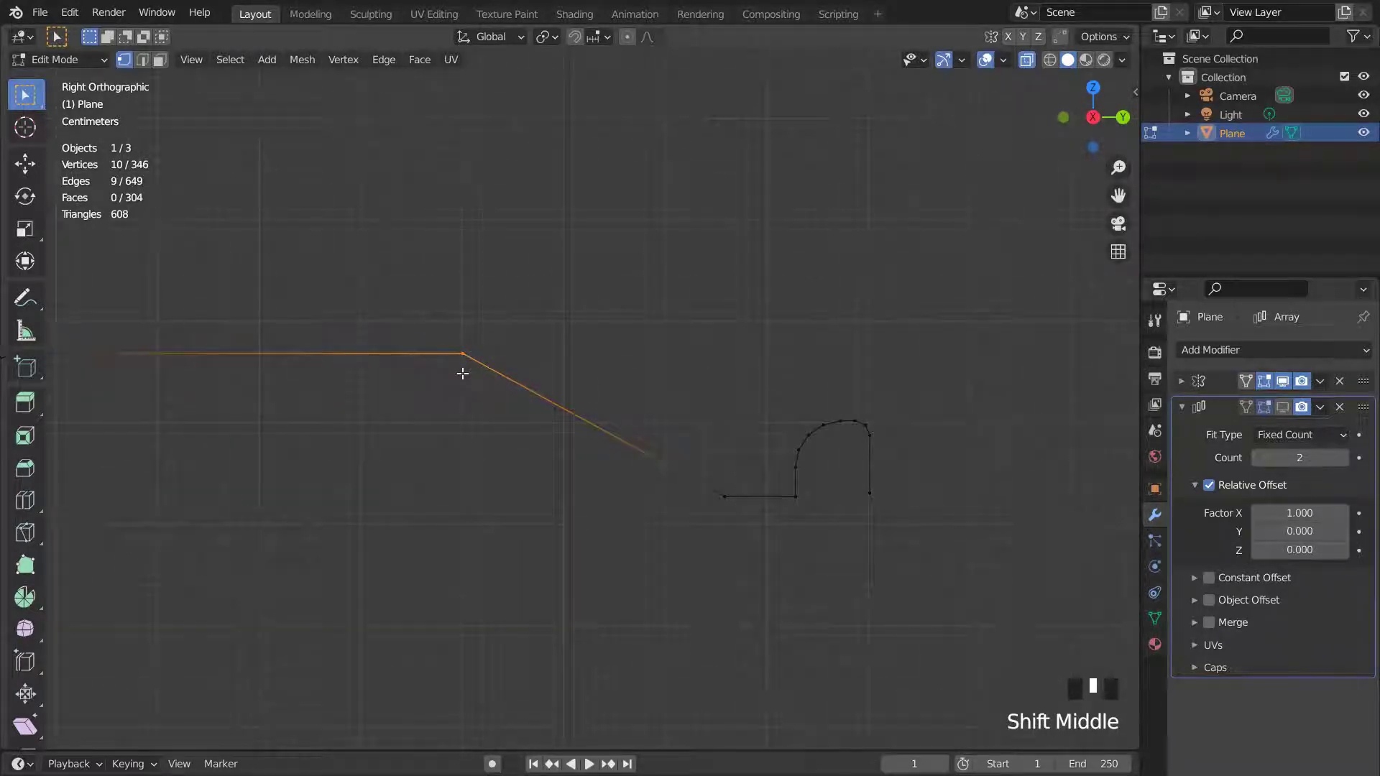
key(2)
key(ctrl+b)
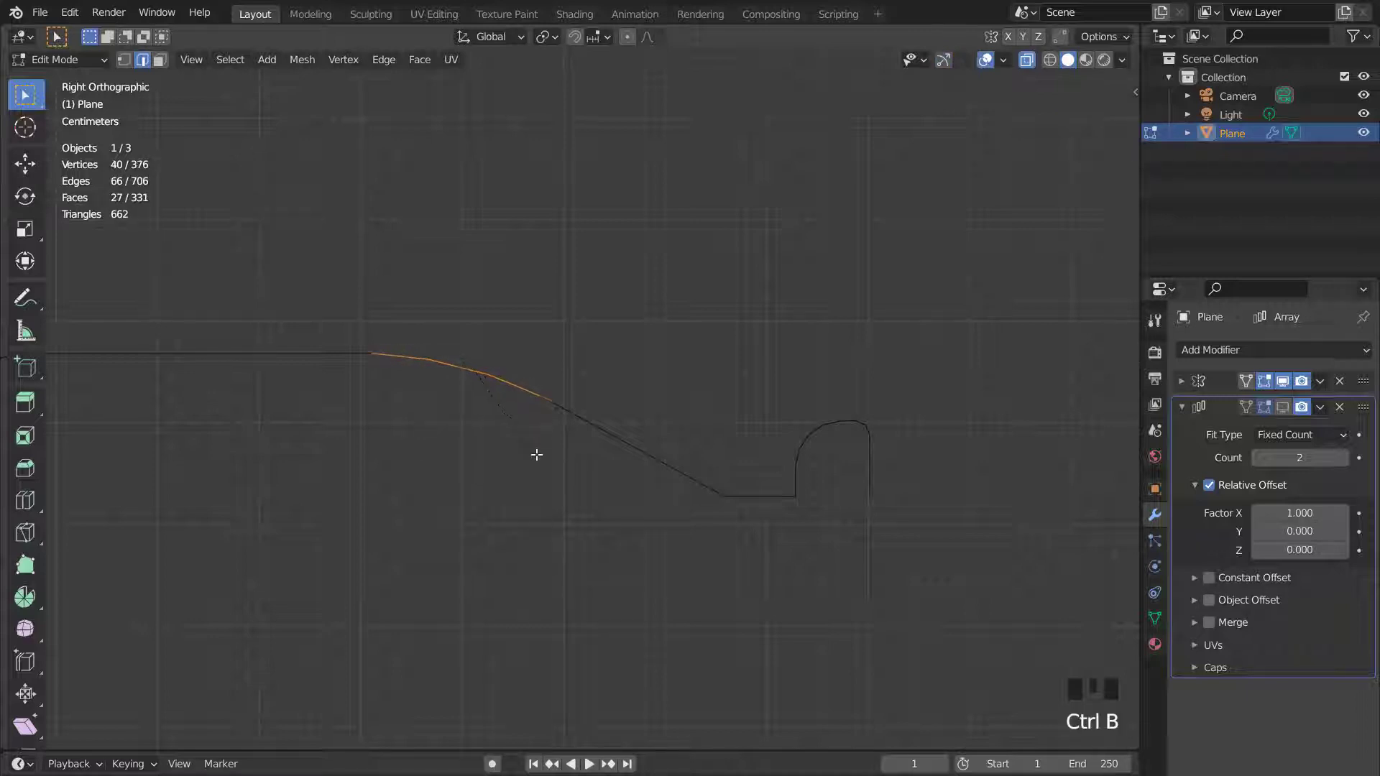
scroll(559, 467, up, 1)
click(744, 500)
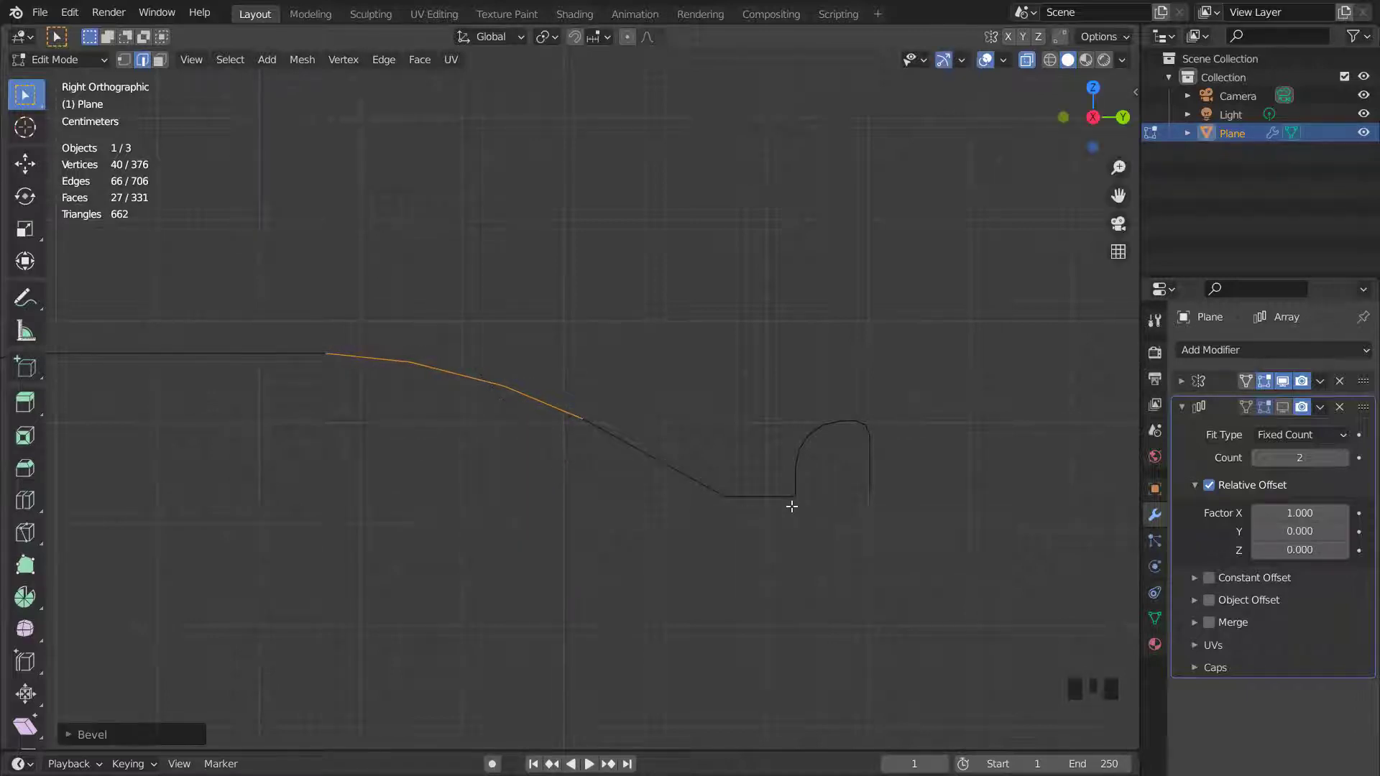
- Edge-slide the vertex where the slope meets the lip's flat bottom closer to the lip
key(1)
middle_drag(733, 493, 693, 482)
key(2)
alt+click(687, 439)
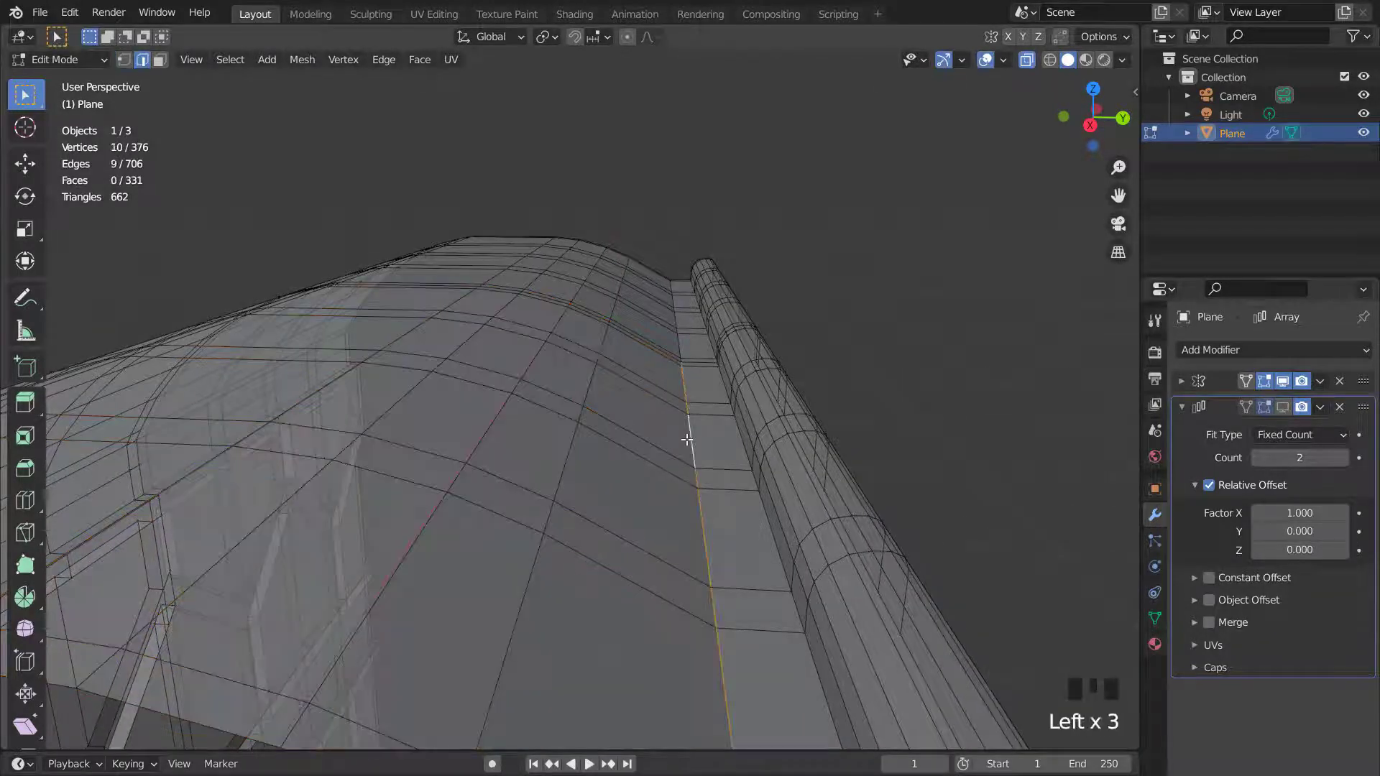
key(KP_3)
scroll(728, 453, up, 2)
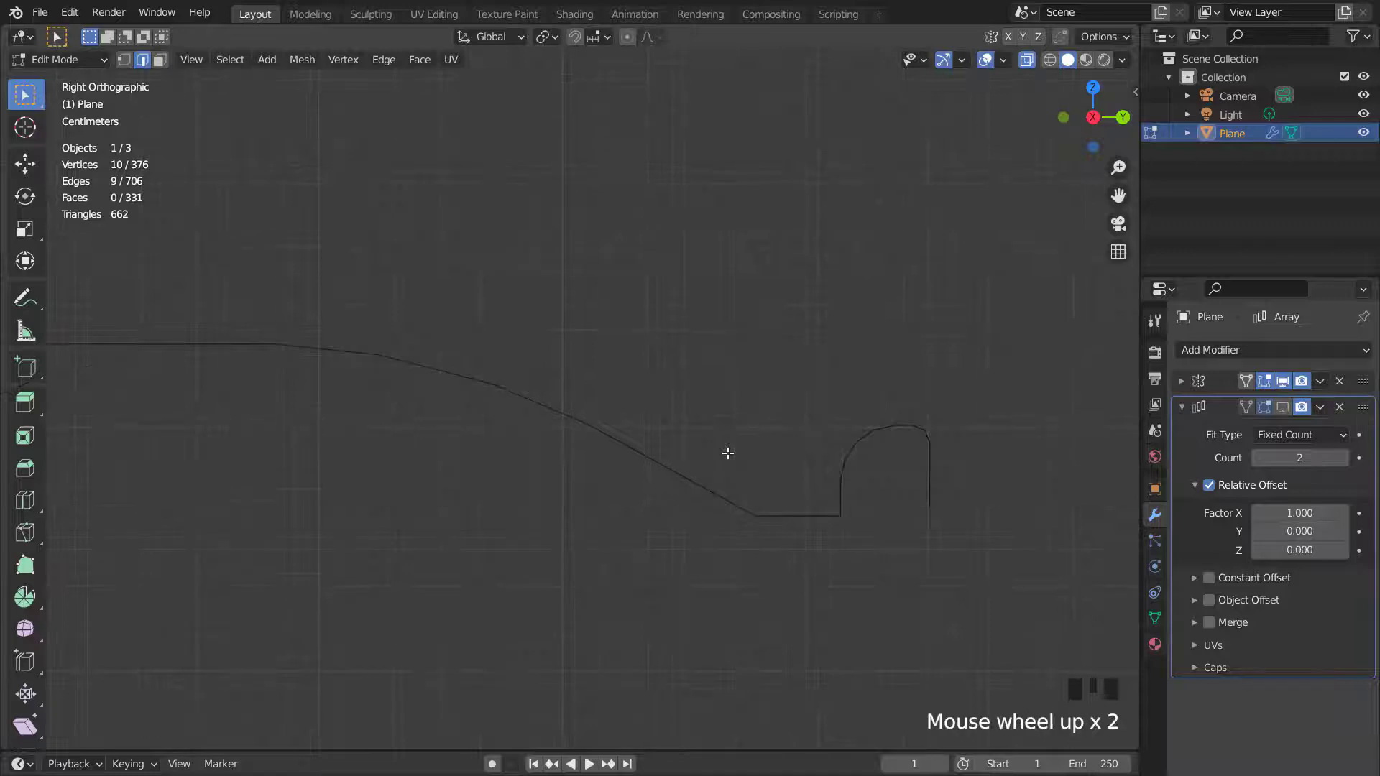
key(1)
key(g)
key(g)
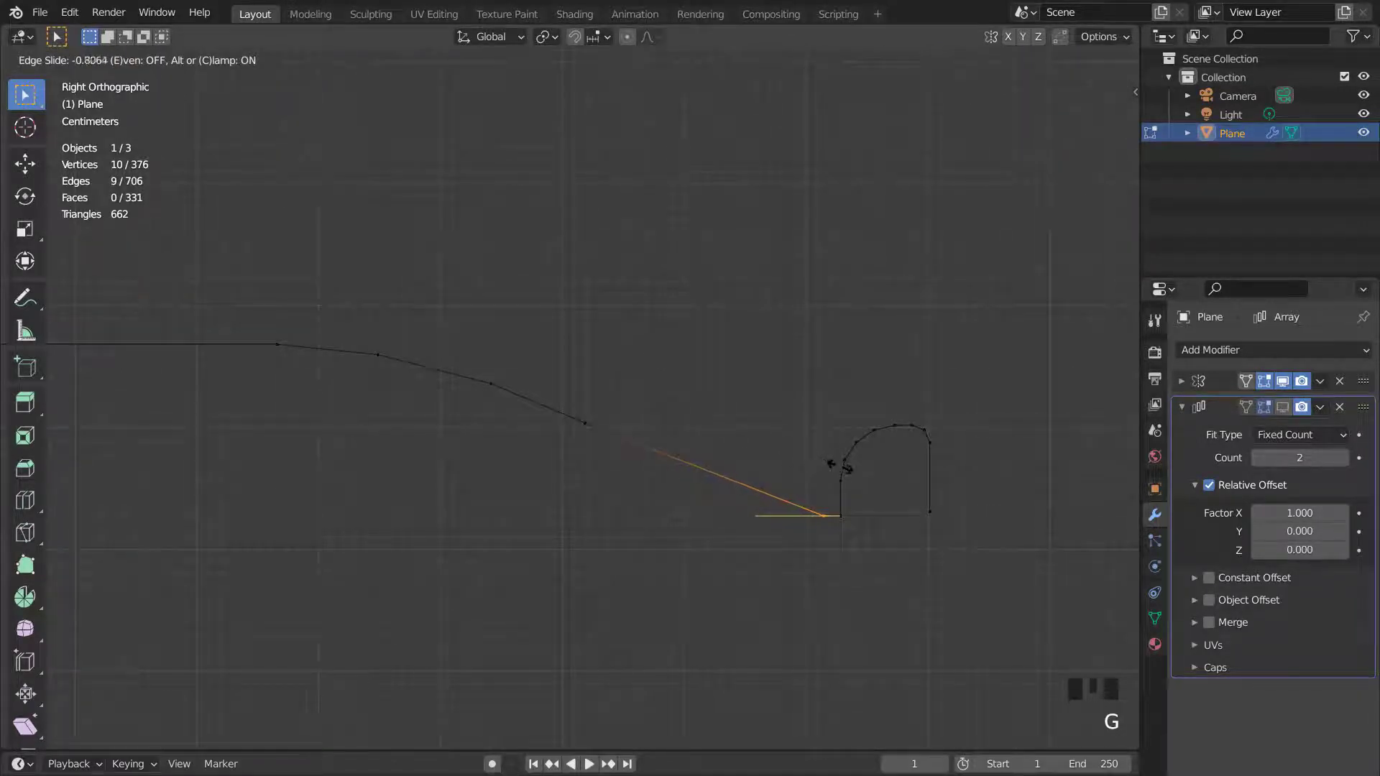
click(836, 503)
- Select the corner vertex at the base of the lip's inner face and bevel it round
scroll(891, 530, up, 1)
click(918, 568)
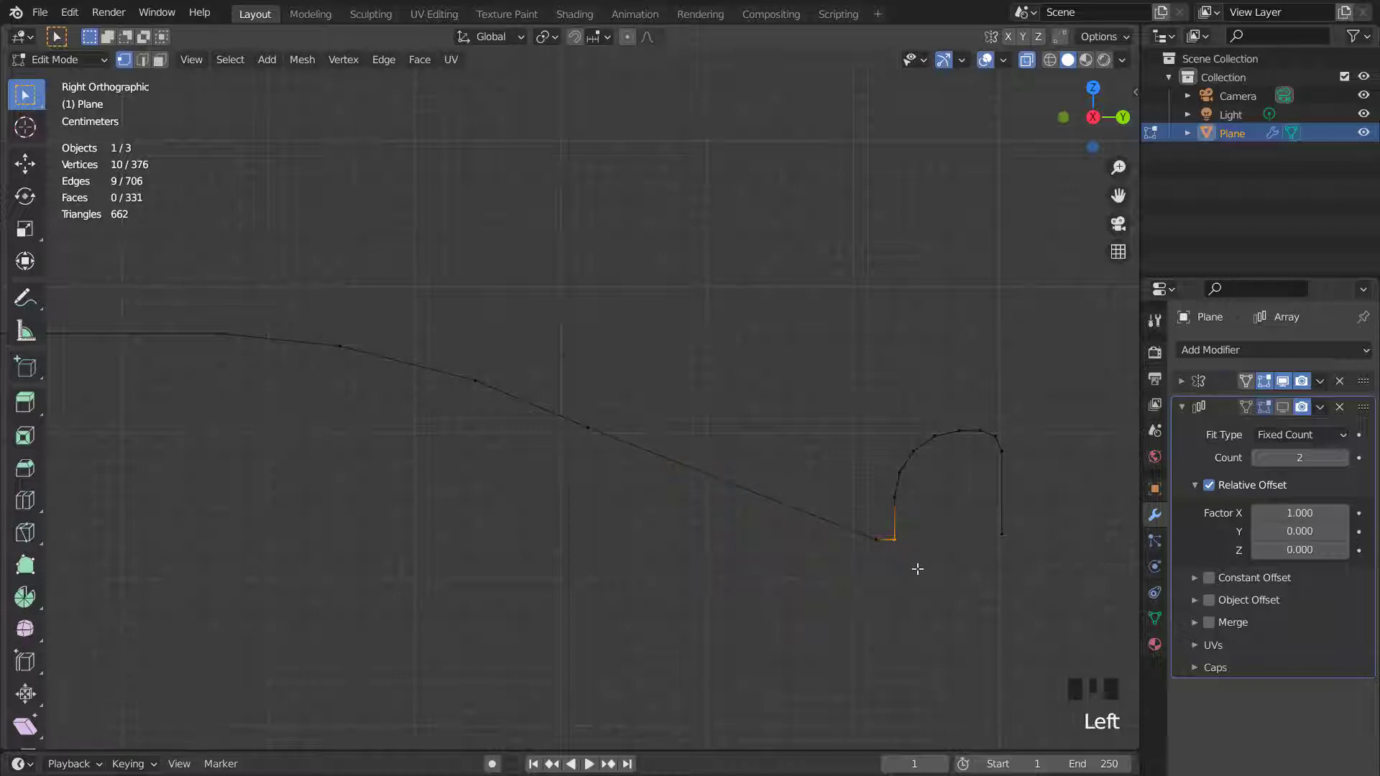
key(ctrl+b)
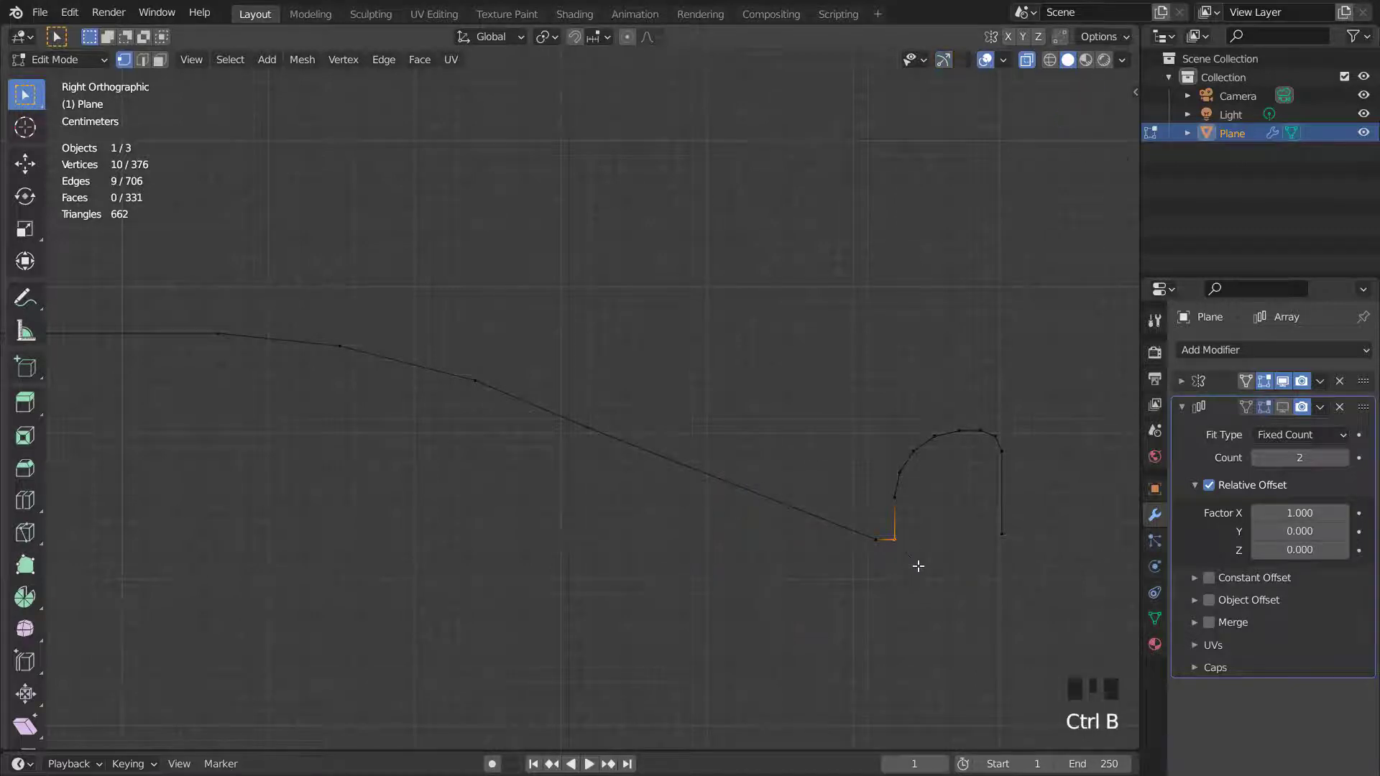
scroll(930, 573, down, 6)
scroll(931, 573, up, 1)
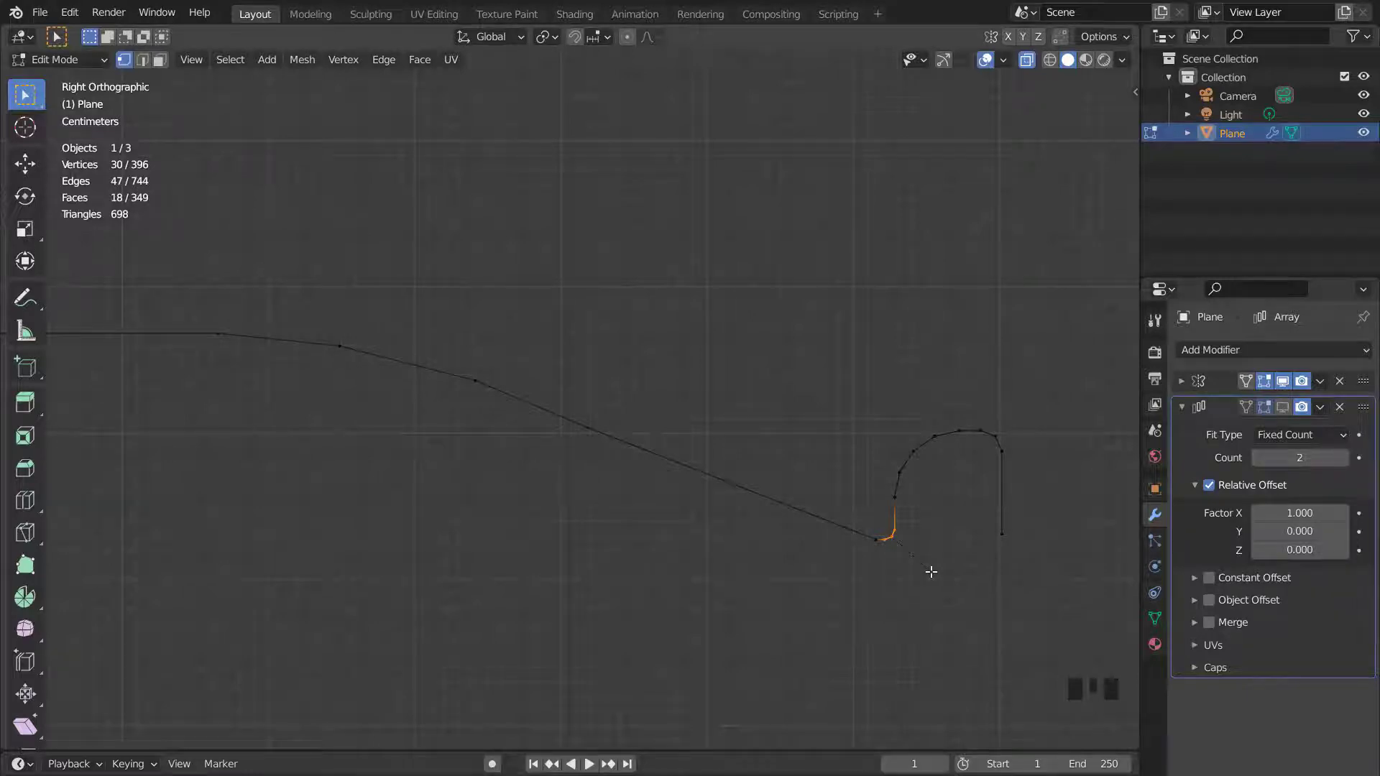
click(931, 571)
- Leave Edit Mode and turn off the wireframe viewport overlay
scroll(788, 480, down, 10)
key(Tab)
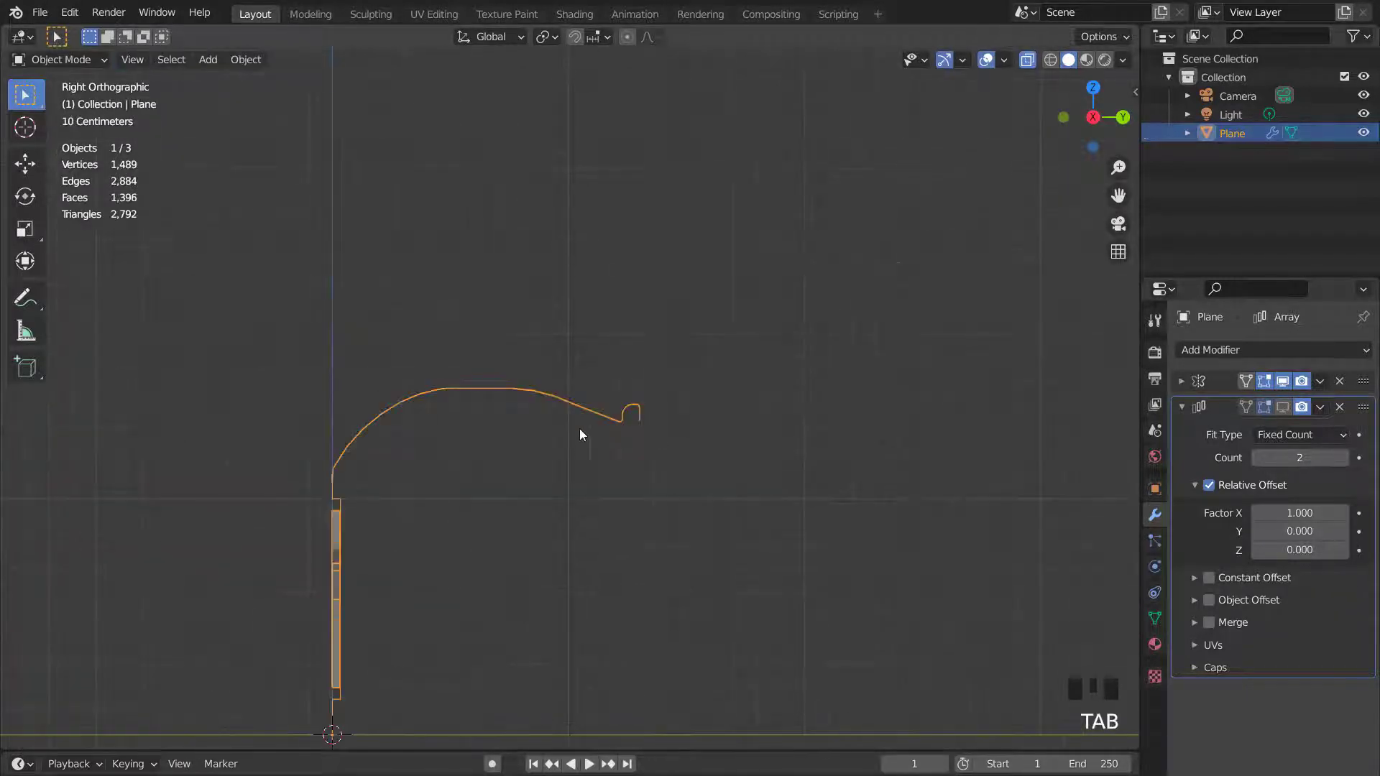
scroll(580, 428, down, 3)
middle_drag(579, 428, 934, 127)
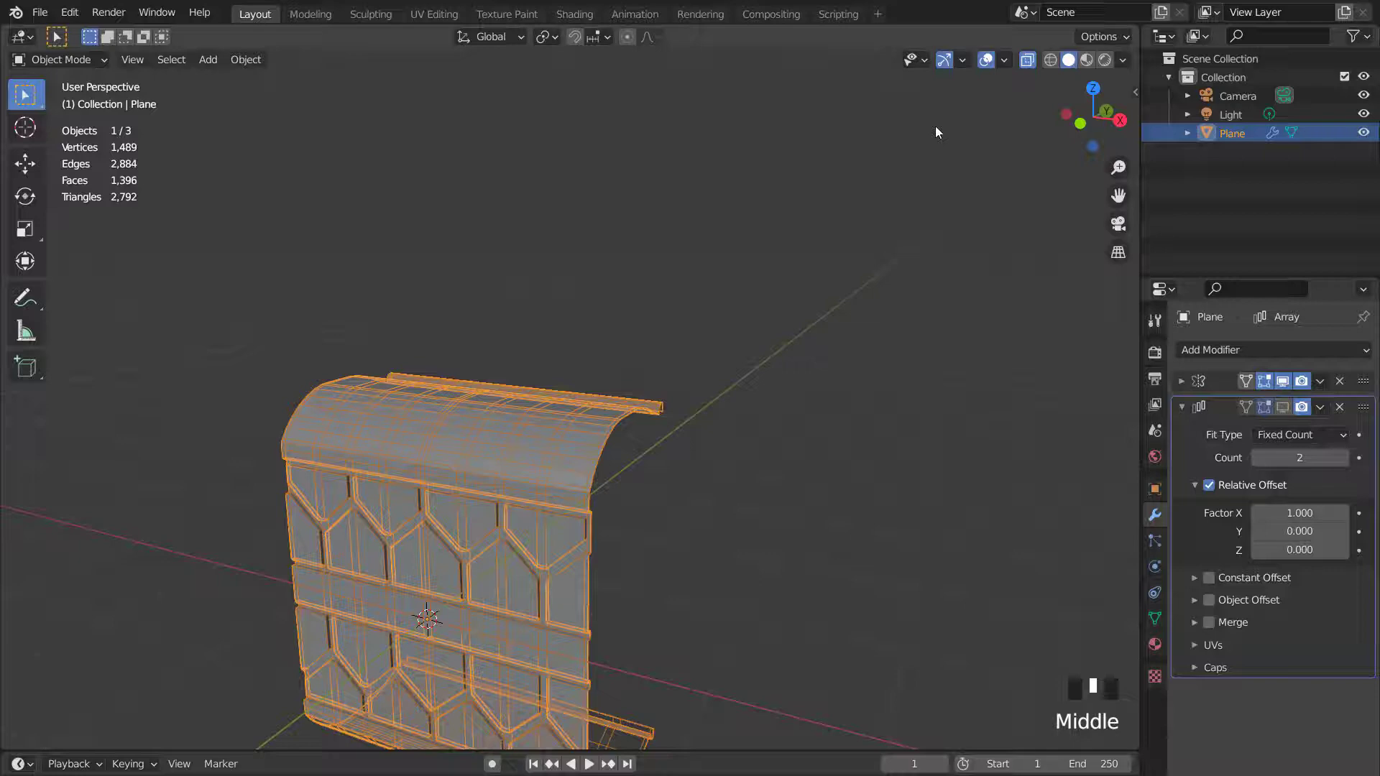
click(1005, 61)
click(888, 369)
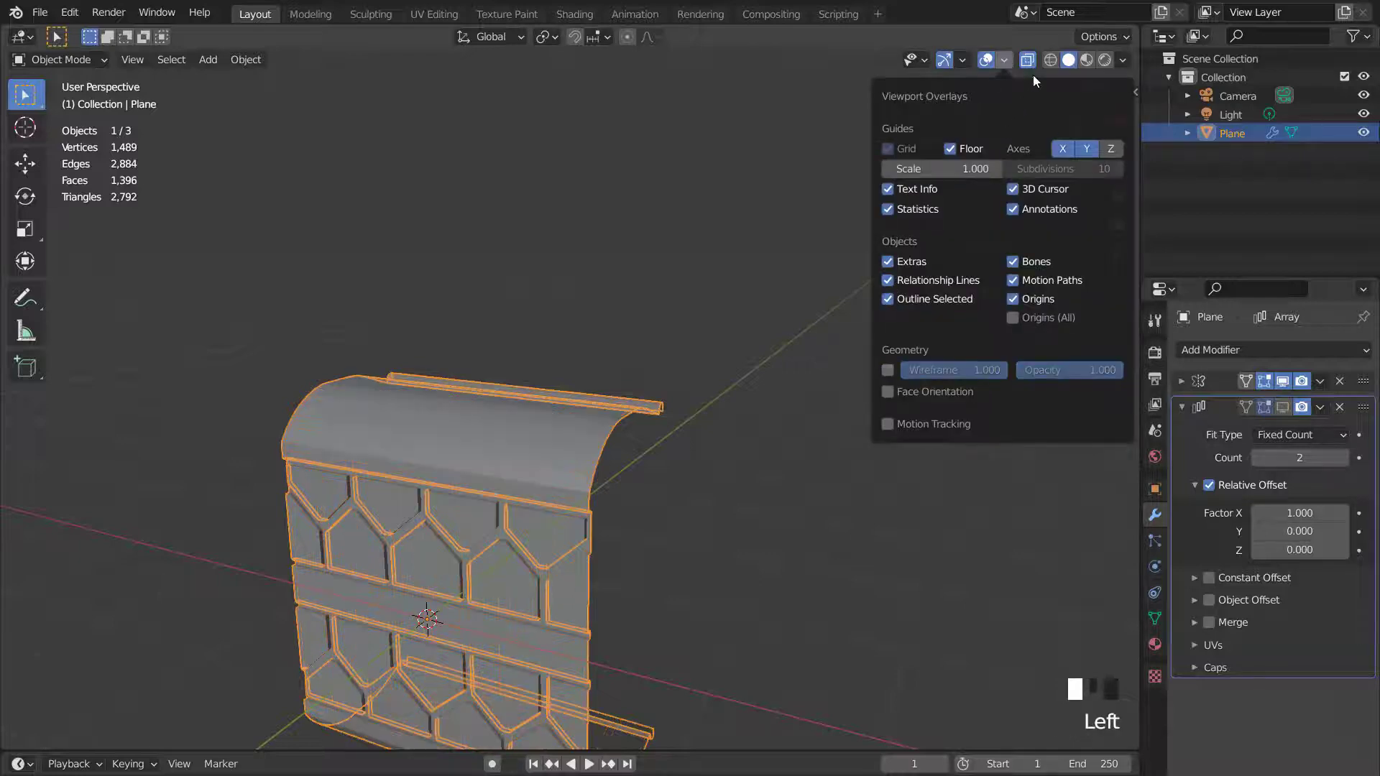
- Turn off X-ray and shade the panel object smooth
scroll(557, 347, down, 2)
middle_drag(557, 348, 953, 71)
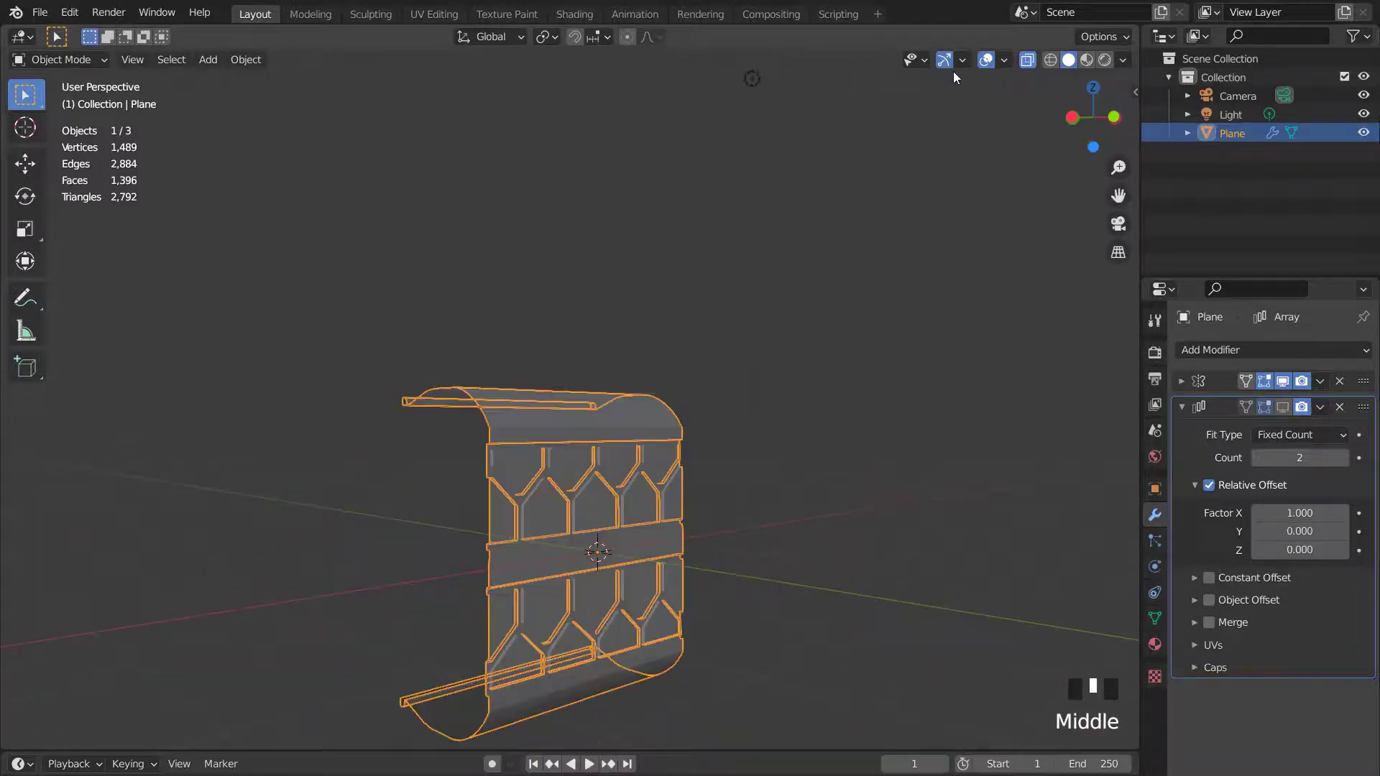
click(1023, 62)
right_click(618, 387)
right_click(618, 387)
middle_drag(641, 421, 561, 450)
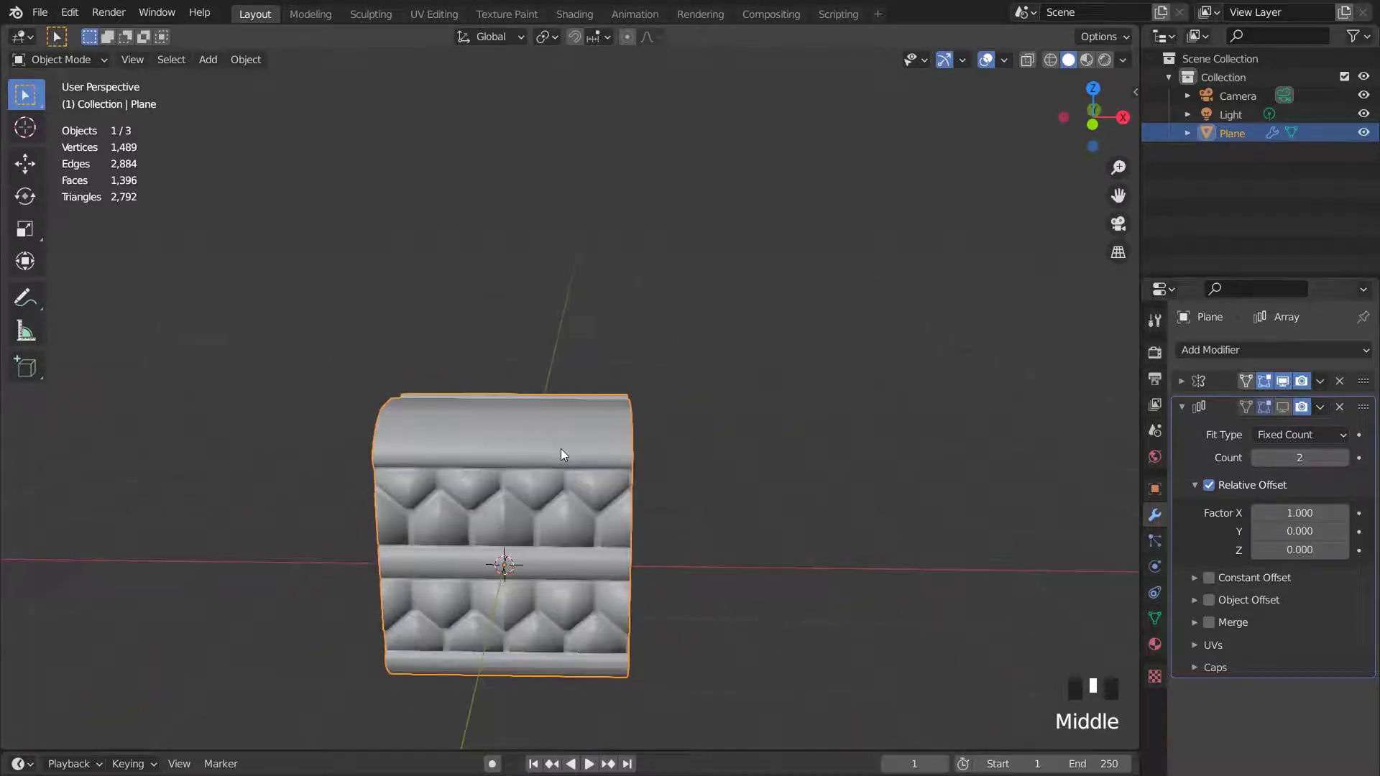
- Enable Auto Smooth in the mesh's Normals settings at 30°
click(1155, 620)
scroll(1196, 625, down, 4)
click(1193, 666)
scroll(1198, 648, down, 2)
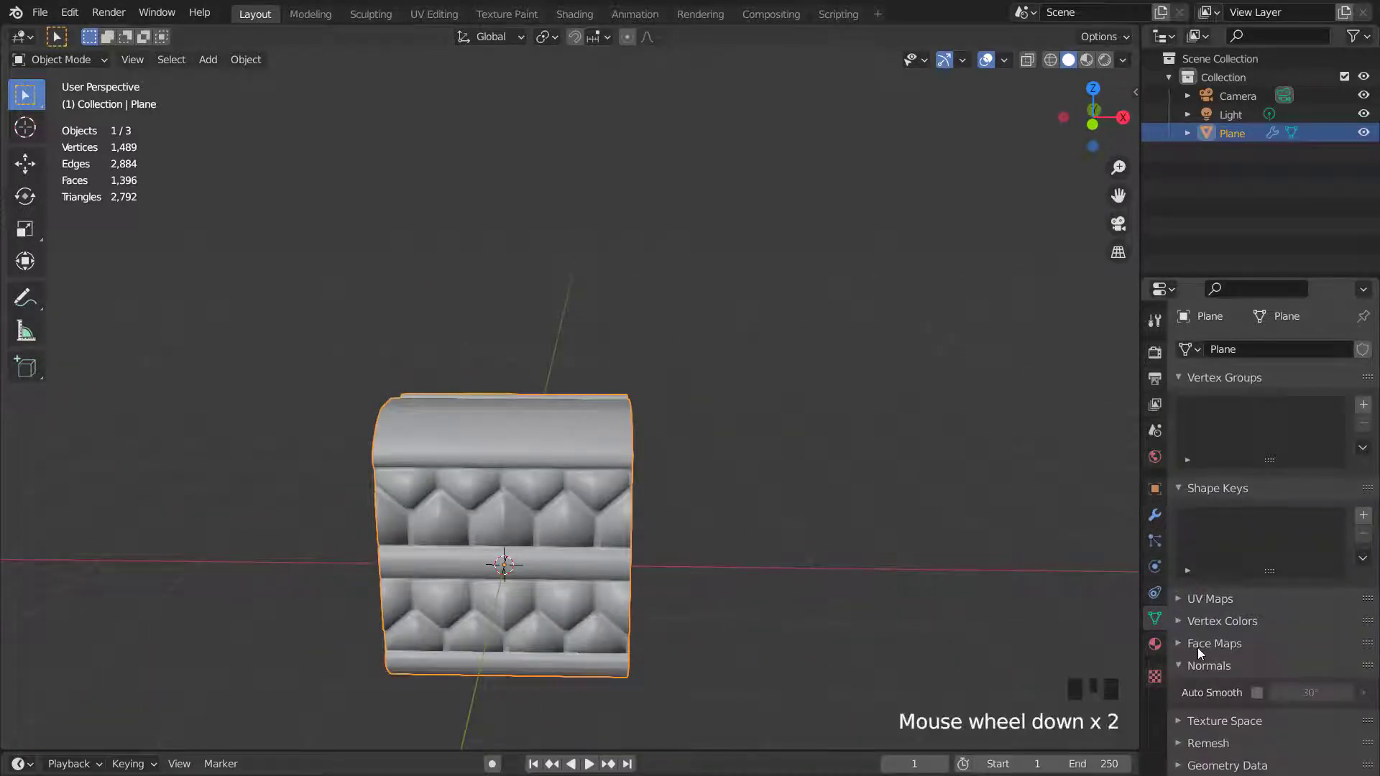
click(1258, 691)
mouse_move(856, 509)
middle_down()
mouse_move(590, 449)
mouse_move(710, 467)
mouse_move(812, 588)
mouse_move(701, 503)
middle_up()
scroll(660, 481, up, 1)
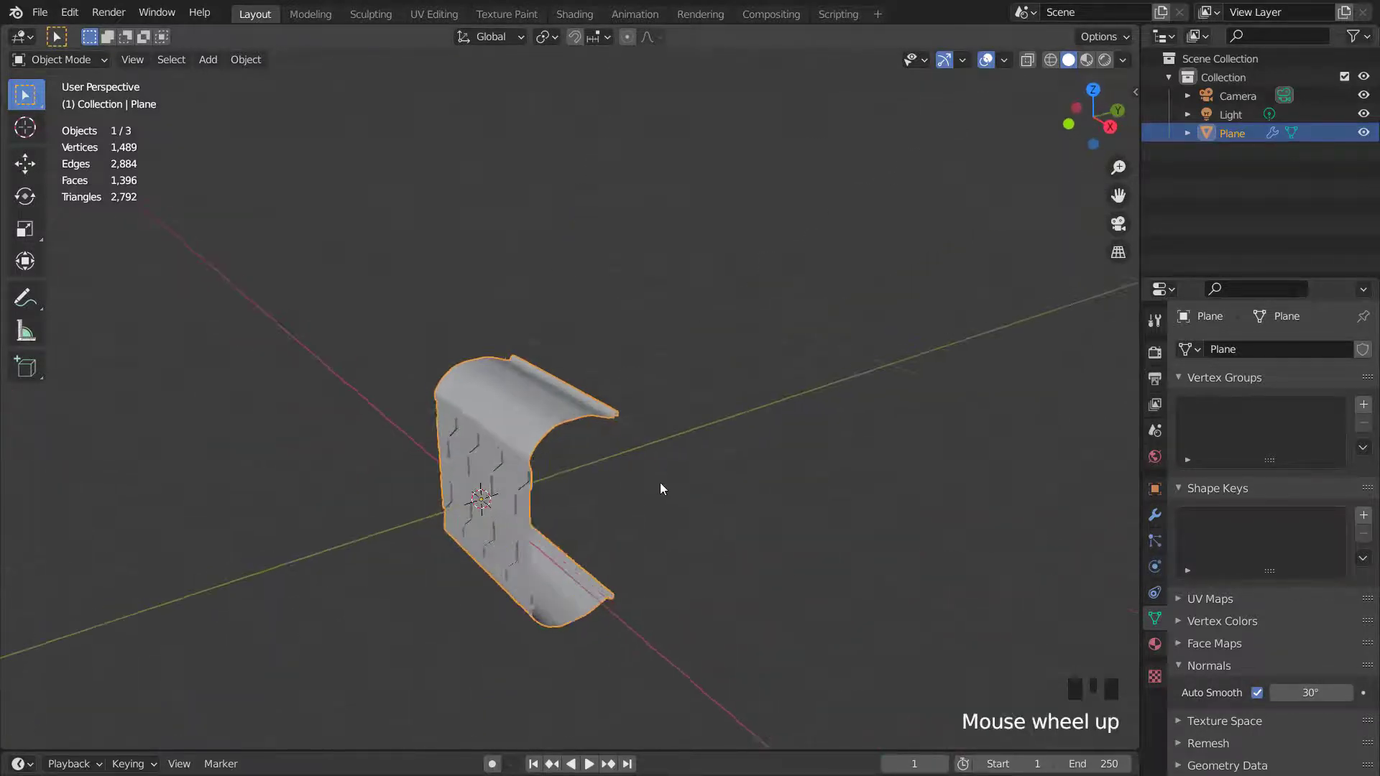
- Increase the Array modifier count to 10 from the top view
key(KP_1)
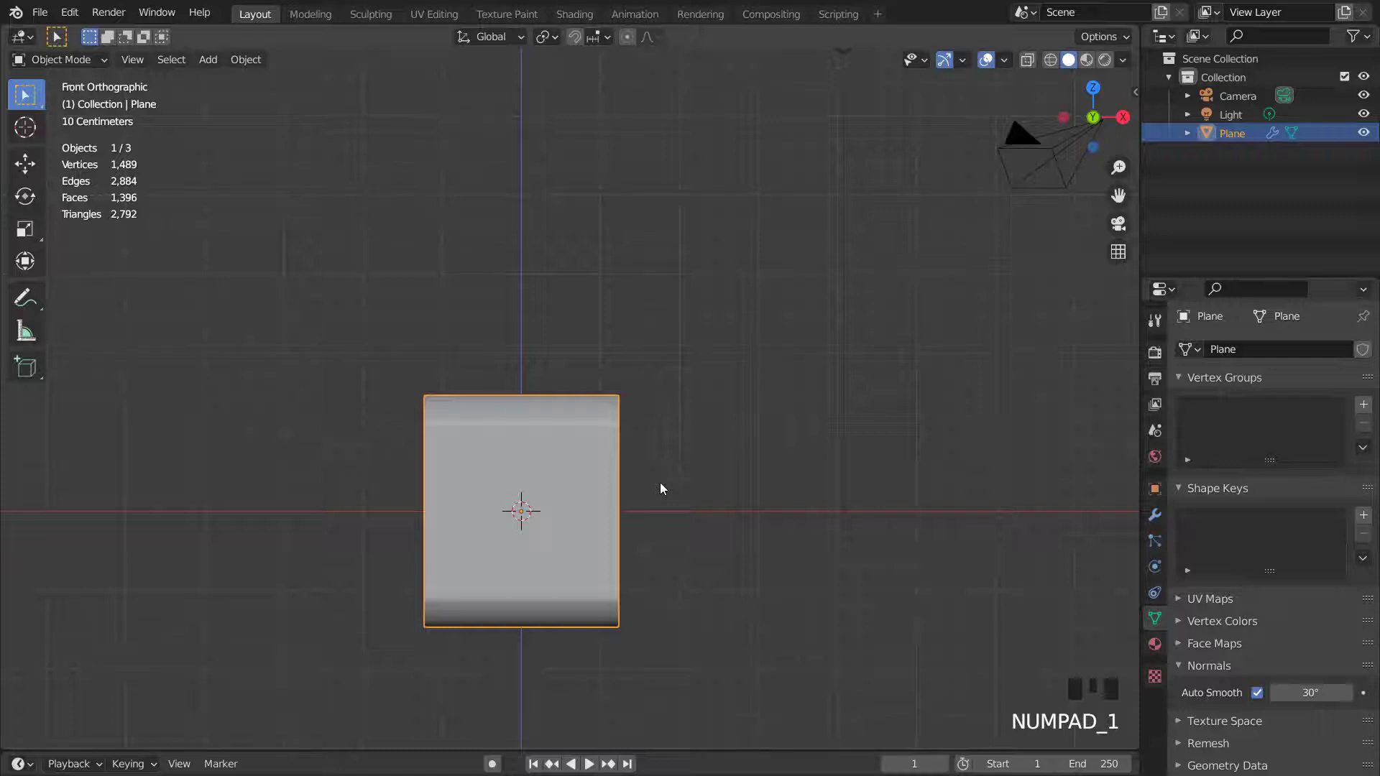
key(KP_7)
click(1155, 515)
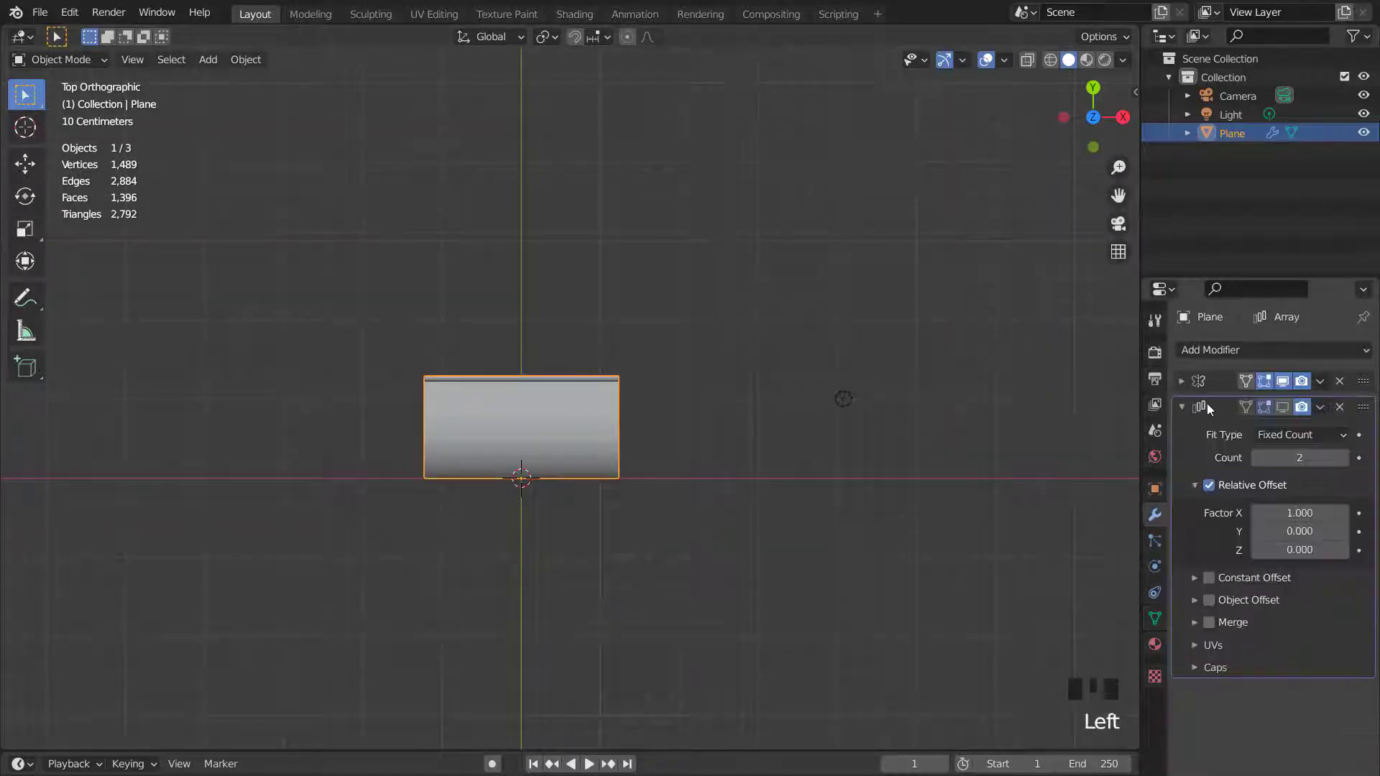
click(1185, 407)
click(1186, 407)
click(1313, 458)
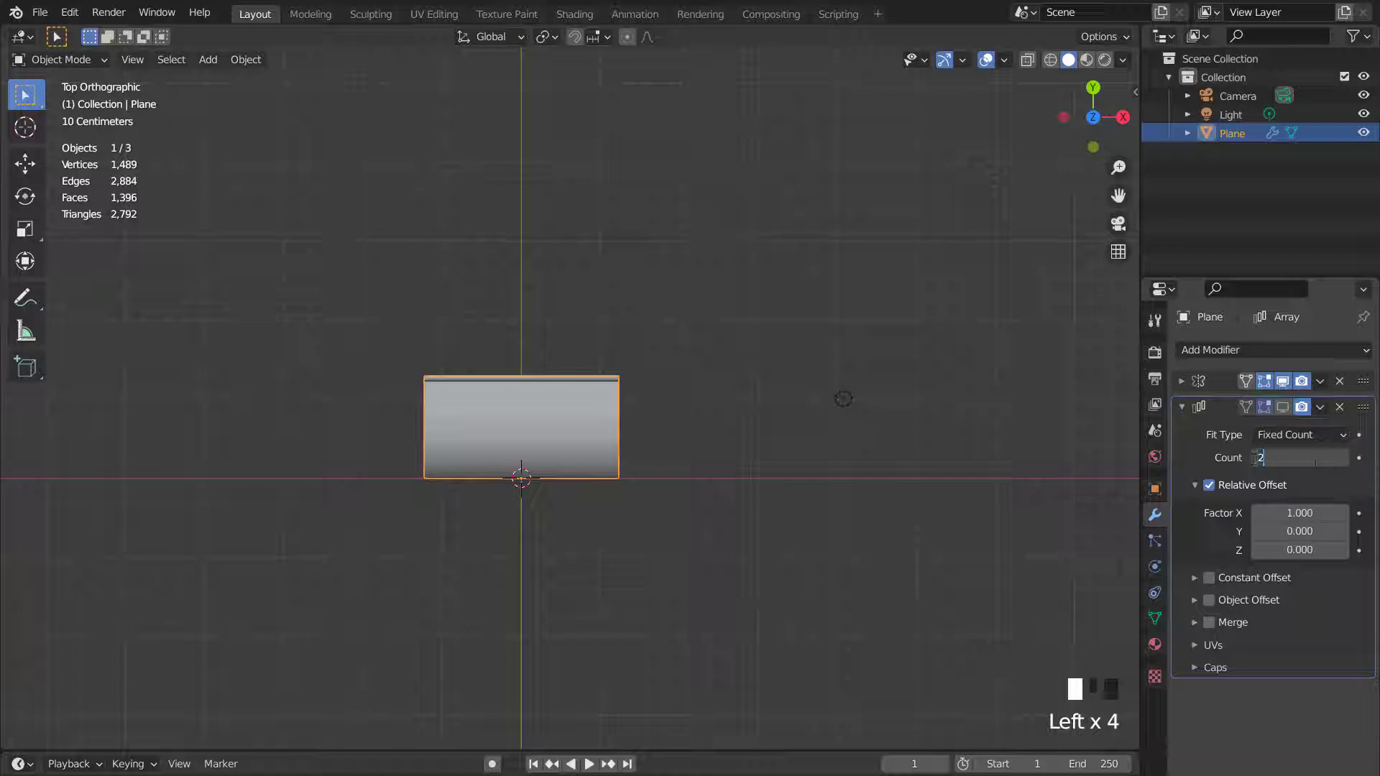
click(1351, 463)
click(1345, 457)
click(1346, 457)
click(1345, 457)
click(1345, 457)
click(1345, 457)
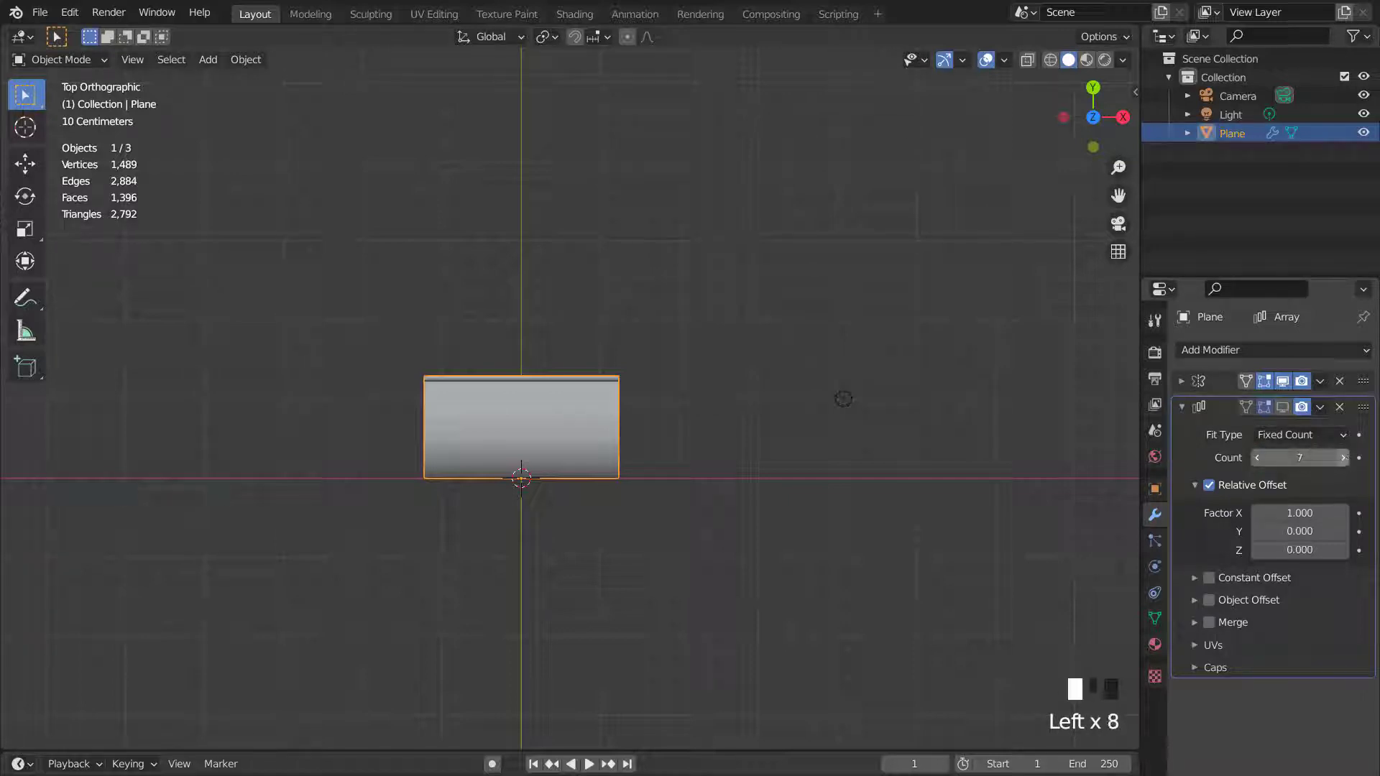
click(1282, 406)
scroll(985, 440, down, 6)
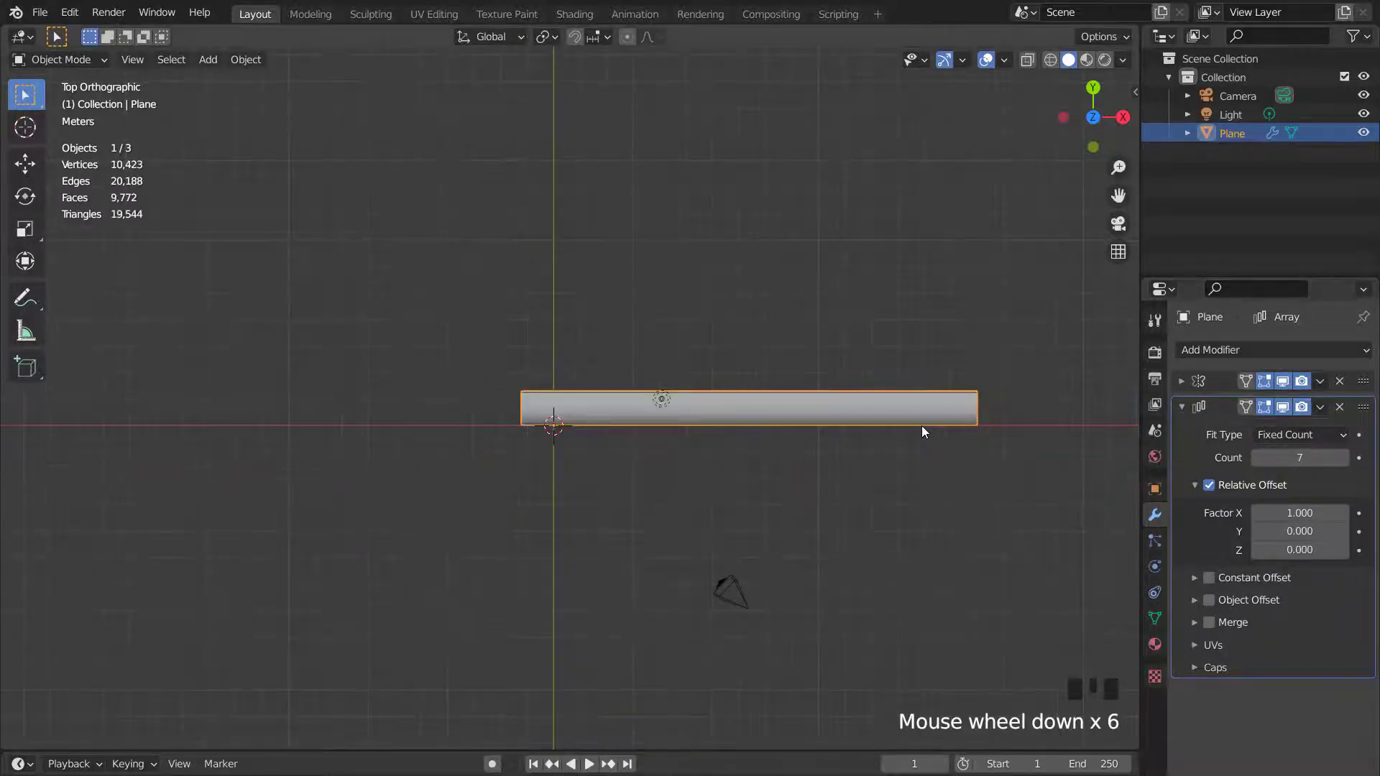
click(1345, 459)
click(1346, 458)
click(1346, 459)
click(1346, 459)
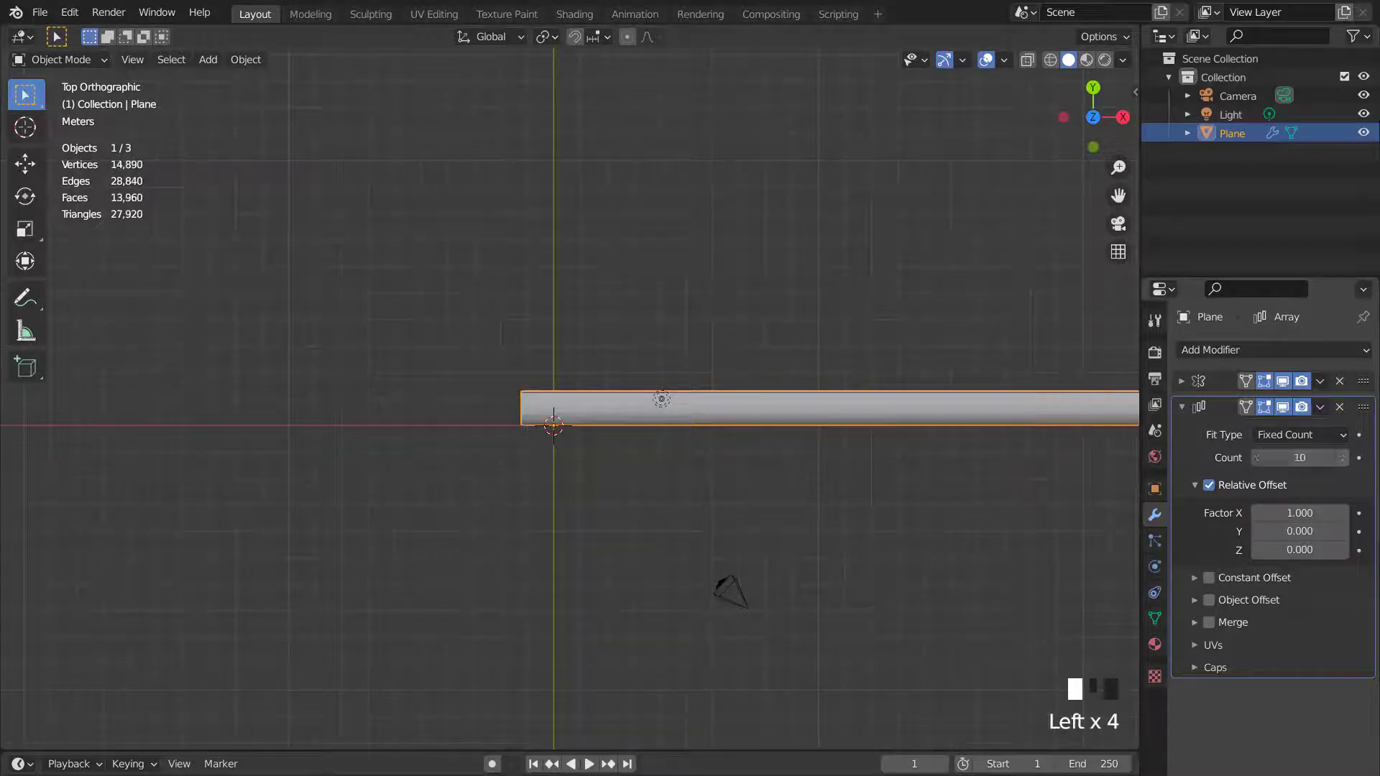
- Add a Simple Deform modifier set to Bend on the Z axis with an angle of 360°
click(1181, 407)
click(1191, 350)
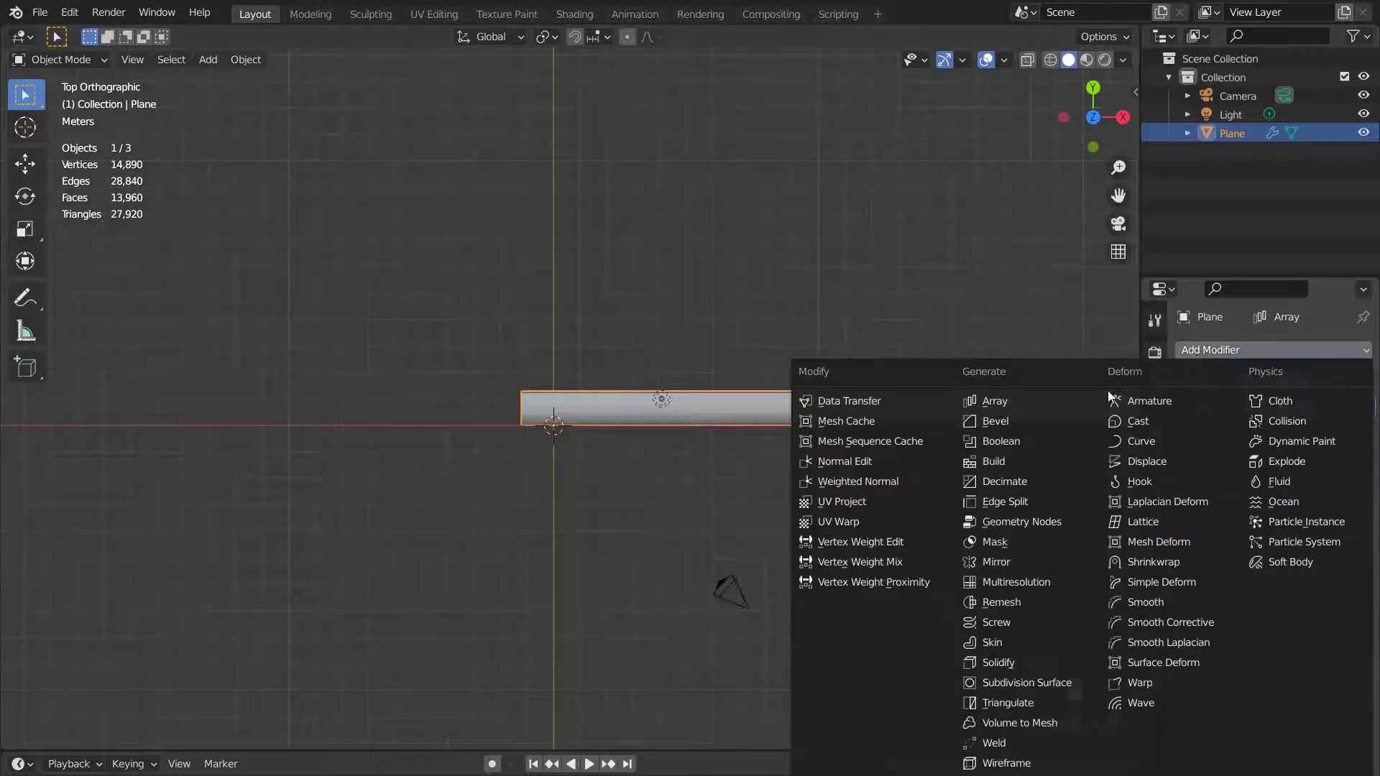
click(1158, 583)
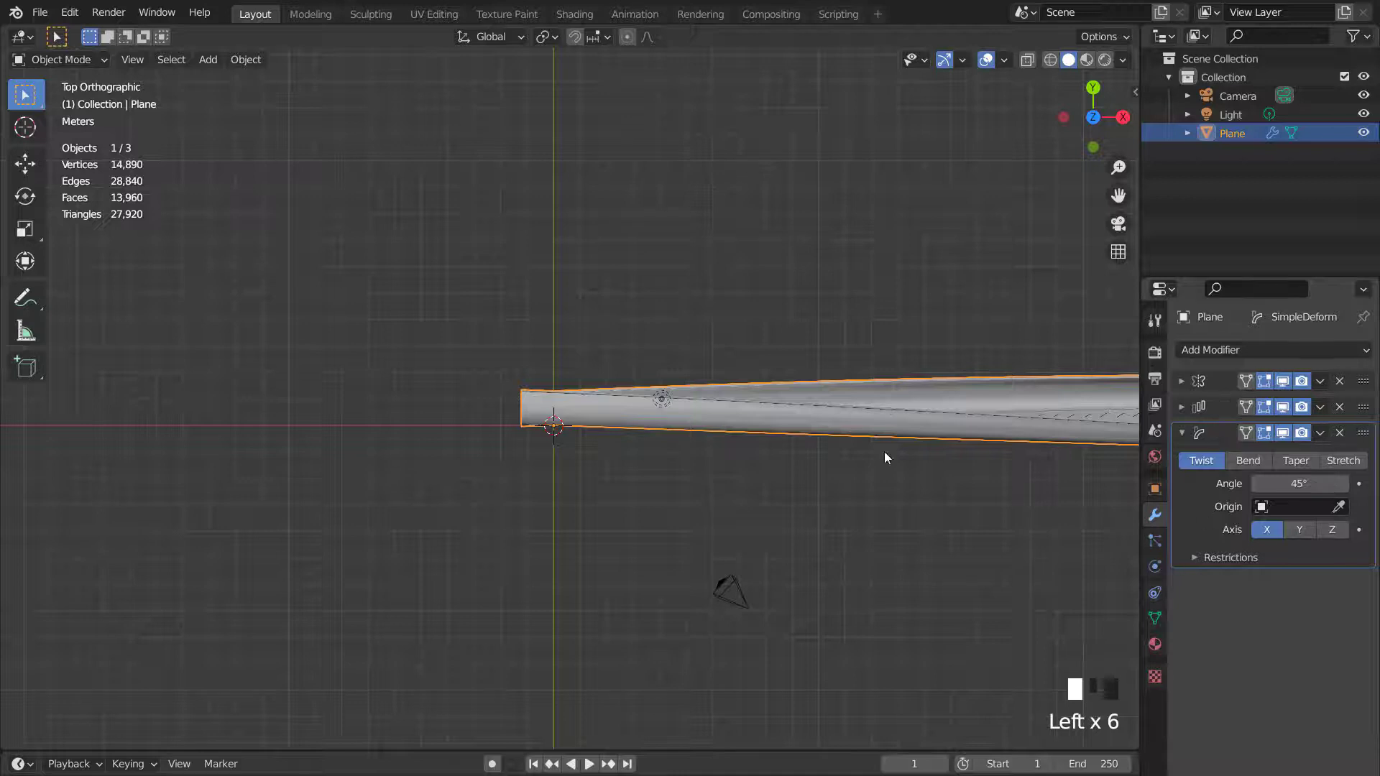
middle_drag(885, 454, 1084, 402)
click(1239, 462)
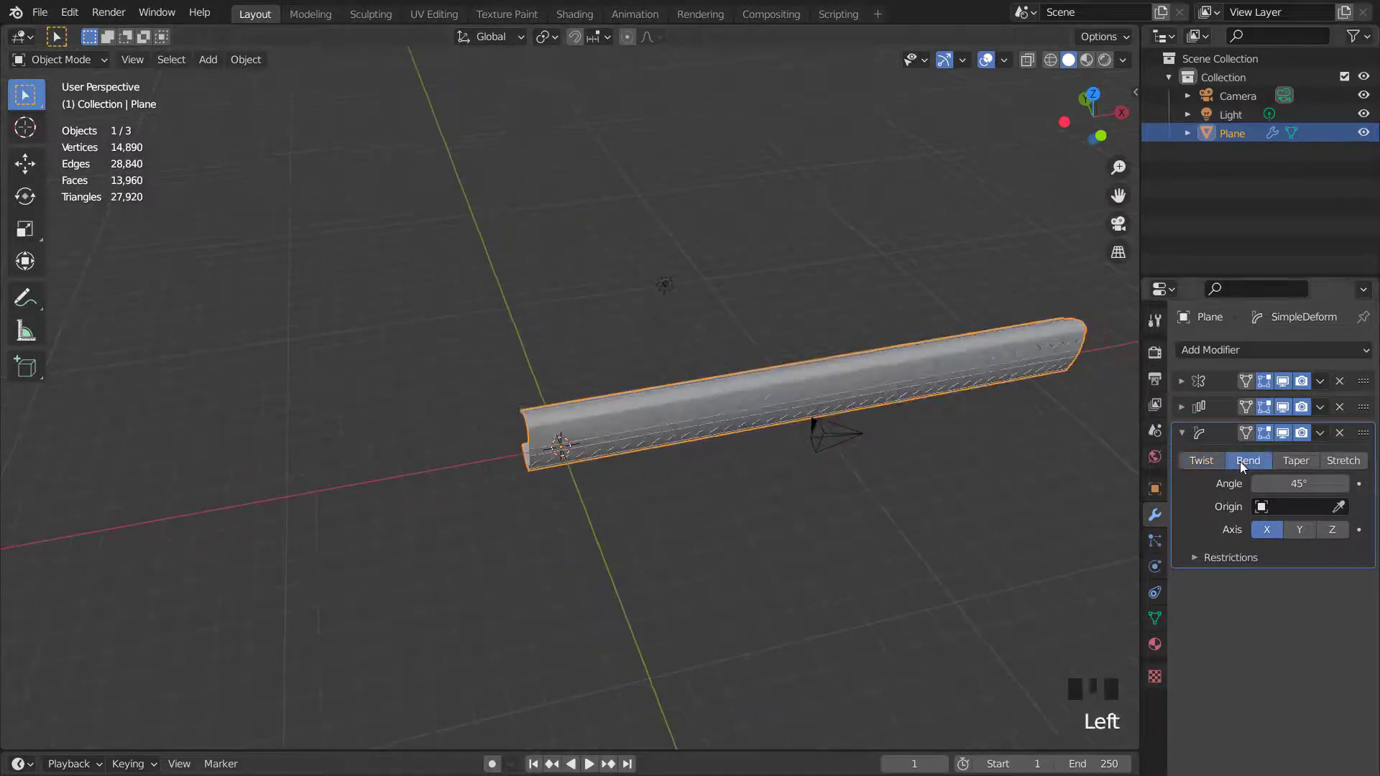
click(1320, 532)
click(1296, 486)
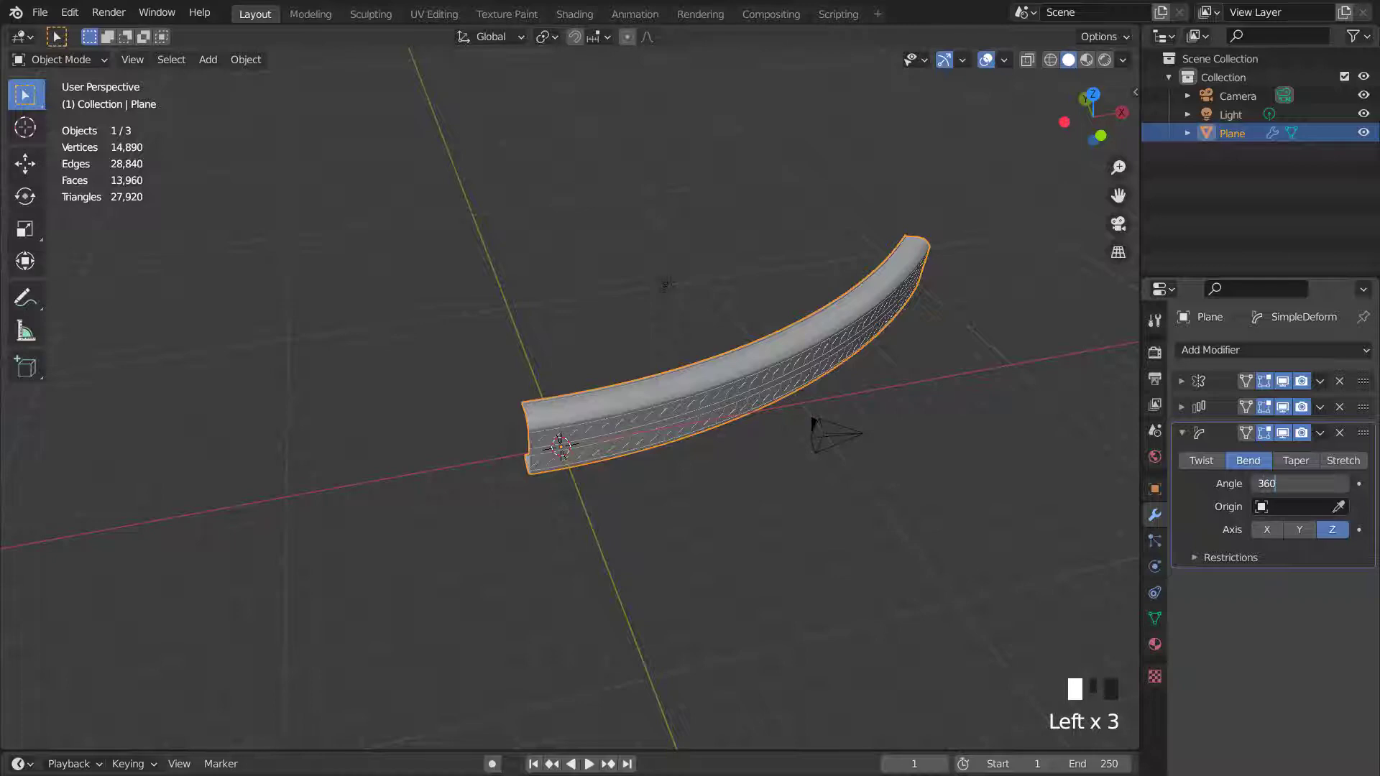
text(360)
key(Return)
- Increase the Array modifier count to 11 so the bent ring closes
scroll(560, 370, up, 3)
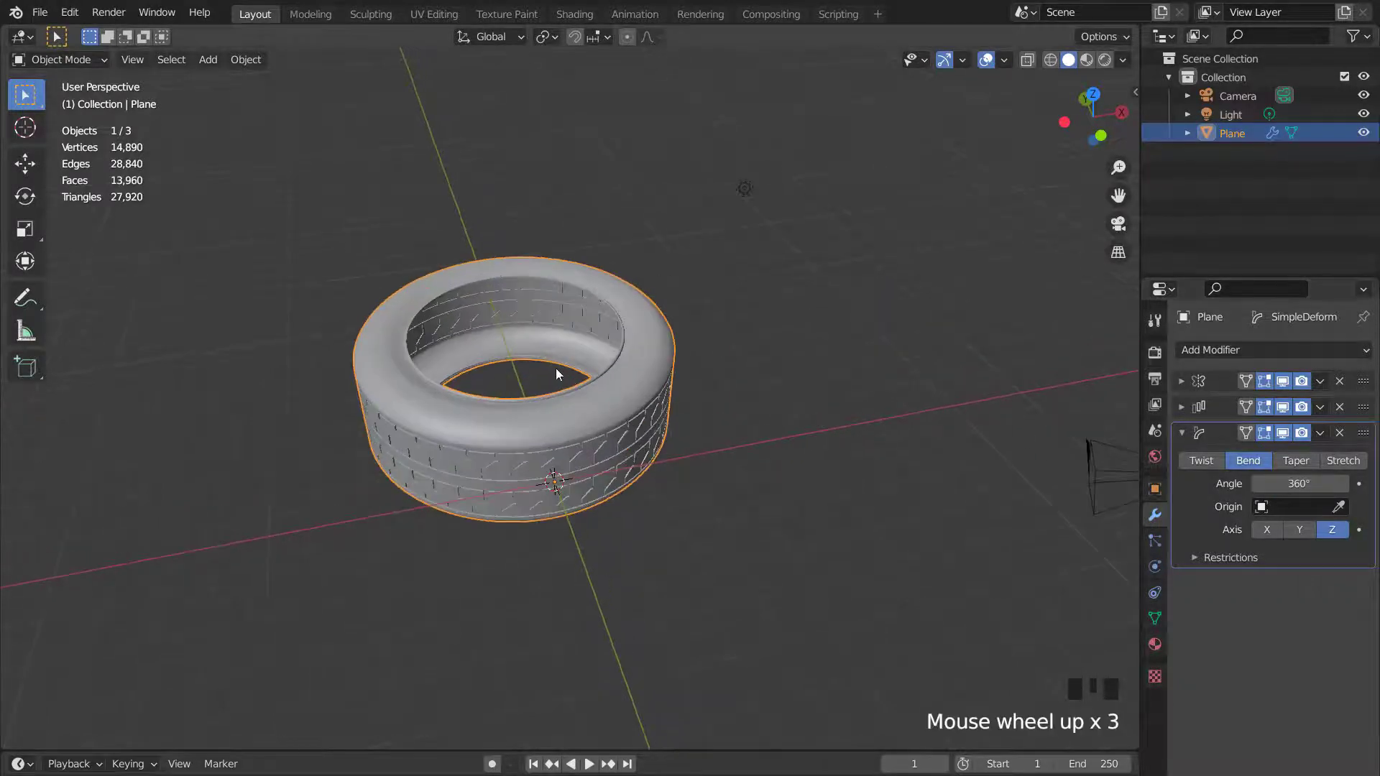
middle_drag(561, 369, 584, 335)
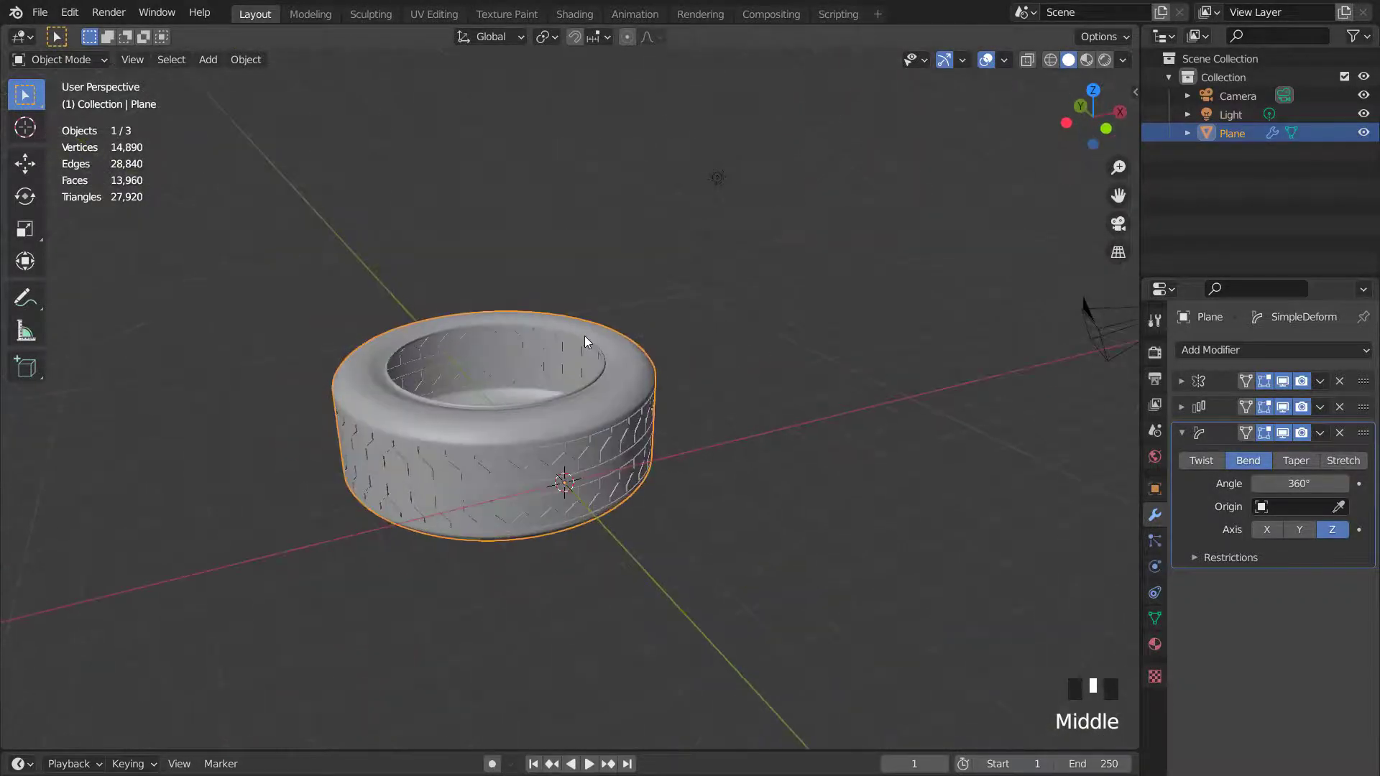
scroll(605, 364, up, 3)
scroll(606, 364, up, 2)
middle_drag(631, 403, 797, 438)
scroll(612, 363, down, 2)
key(KP_1)
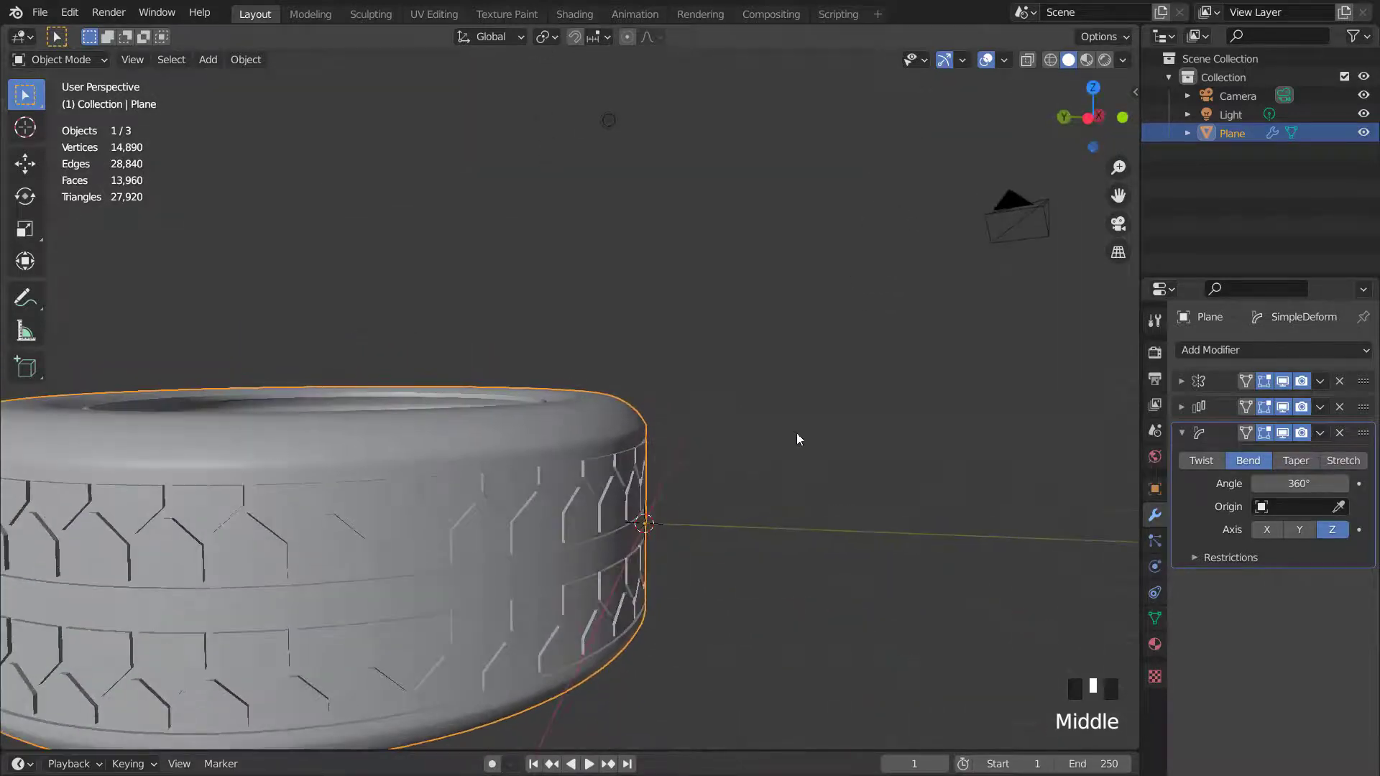
click(1181, 406)
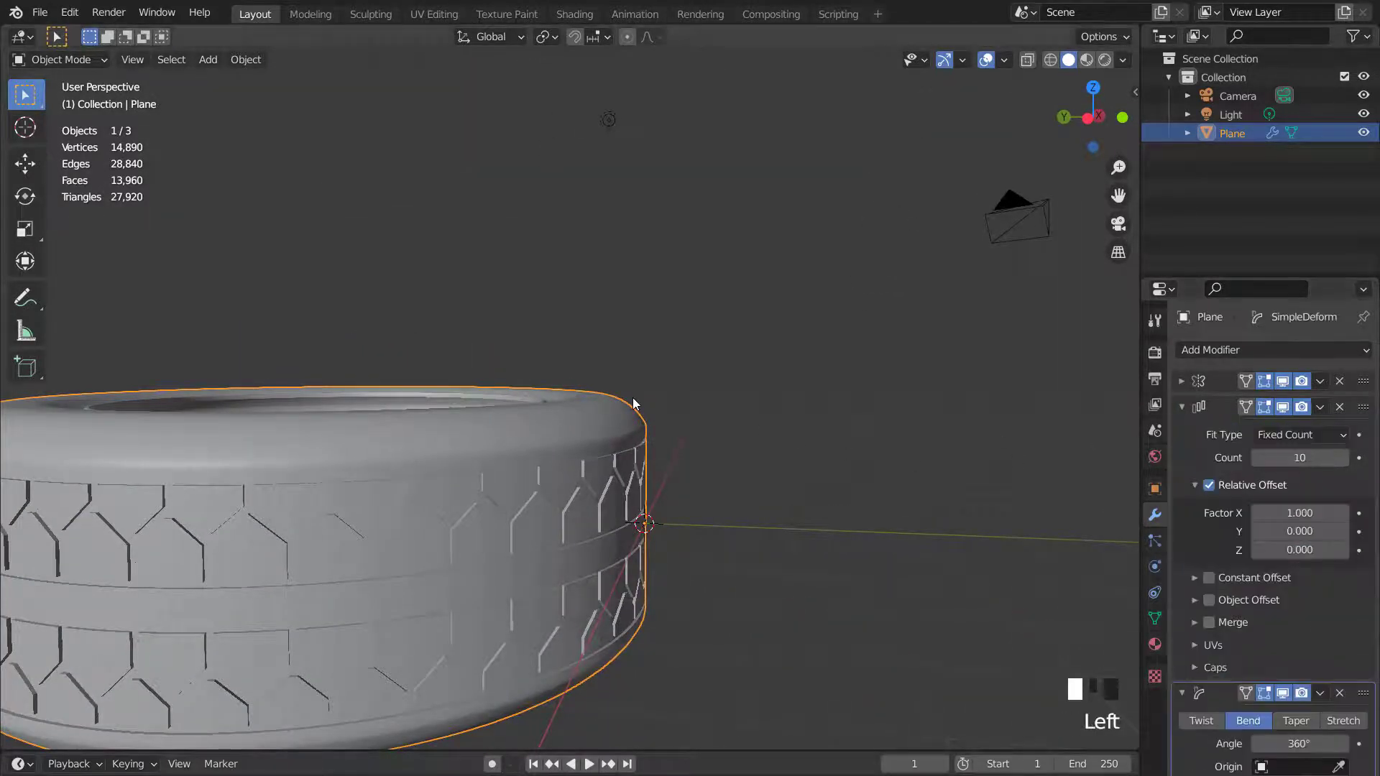
middle_drag(633, 398, 575, 417)
scroll(575, 417, up, 3)
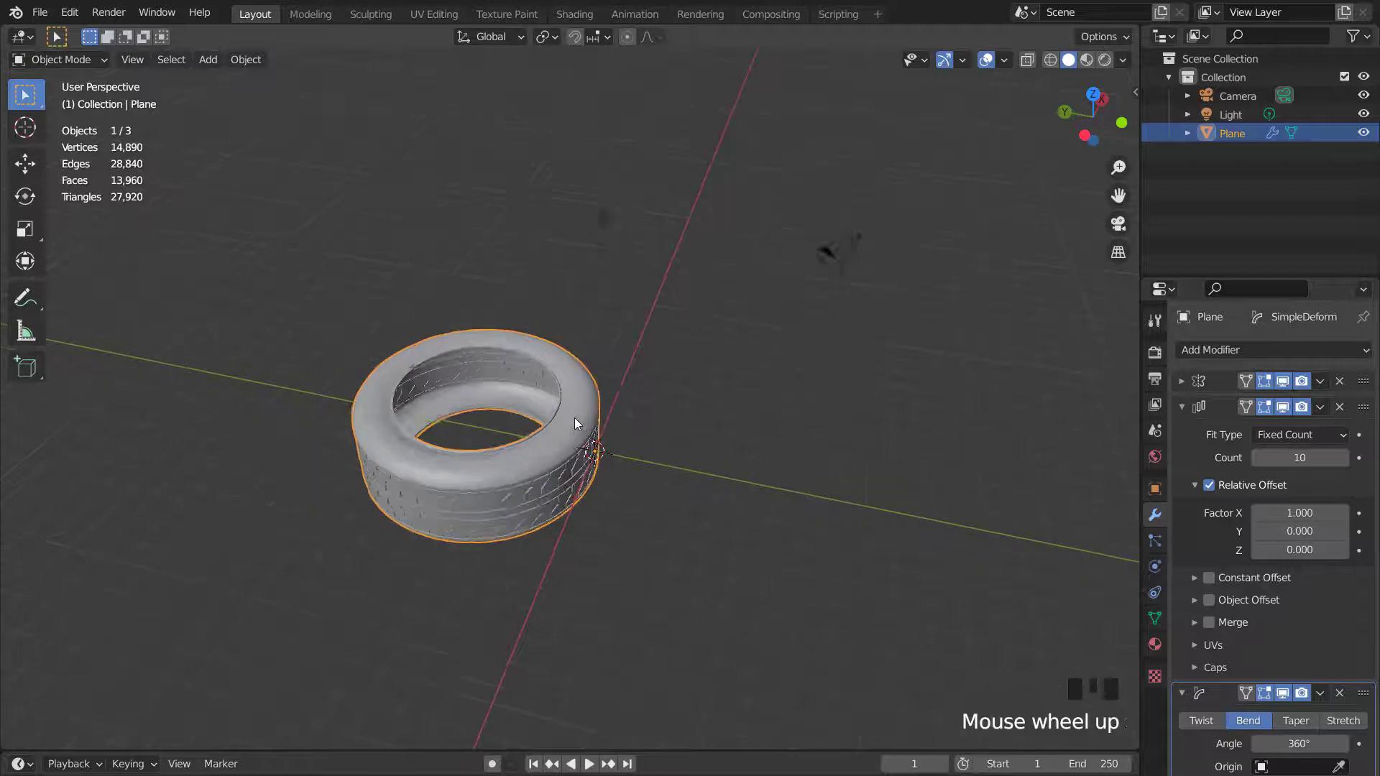
click(1342, 458)
- Switch to the right side view, enter Edit Mode and hide the Array and Simple Deform modifiers in the viewport
middle_drag(859, 419, 459, 466)
scroll(534, 433, up, 2)
key(KP_1)
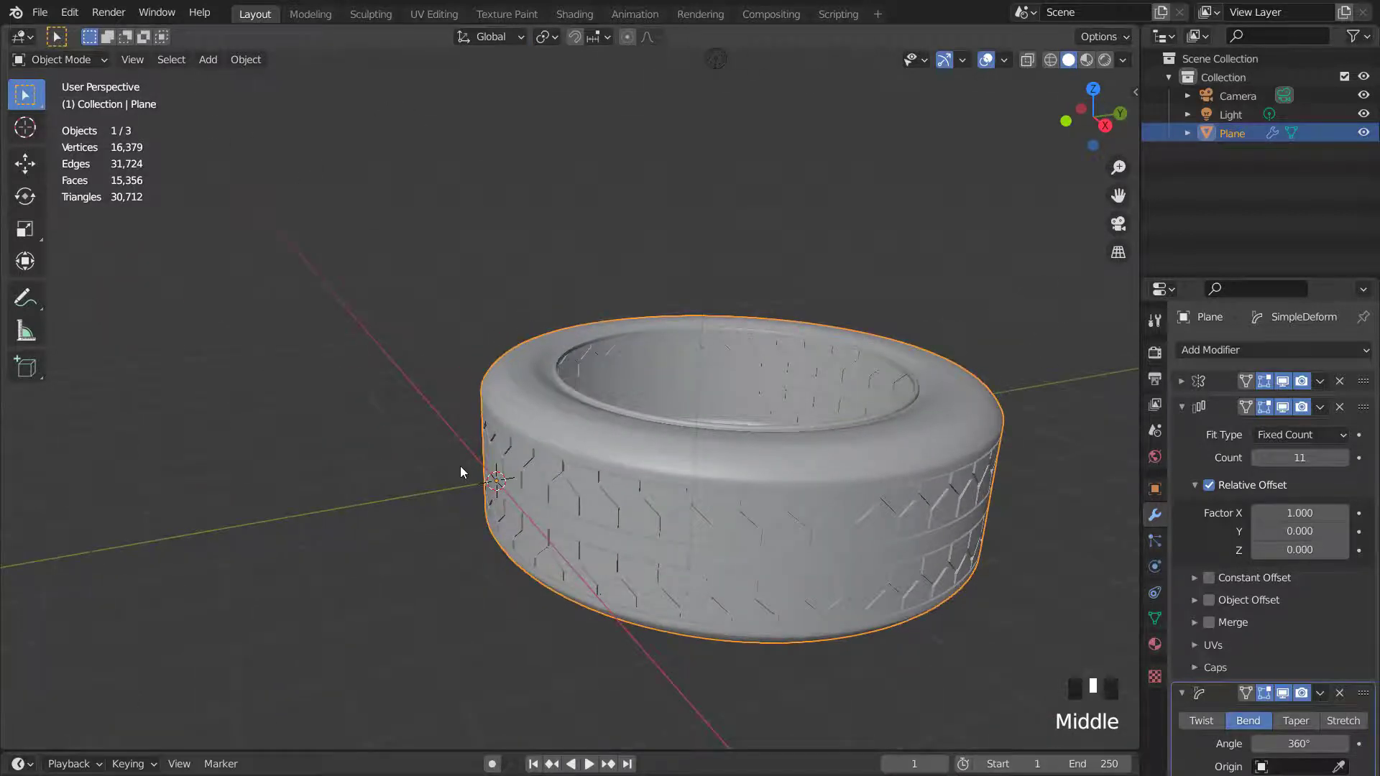
key(KP_3)
scroll(559, 442, up, 2)
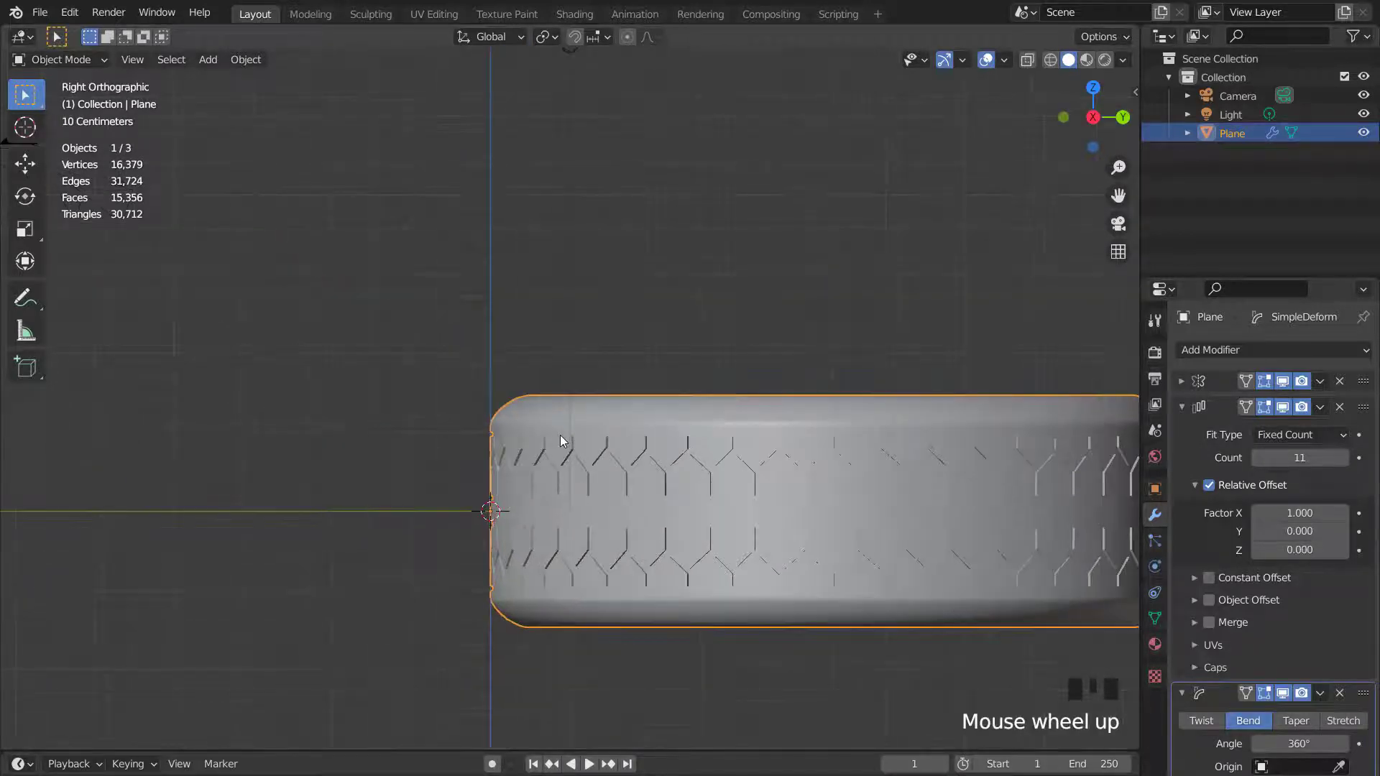
key(Tab)
click(1182, 406)
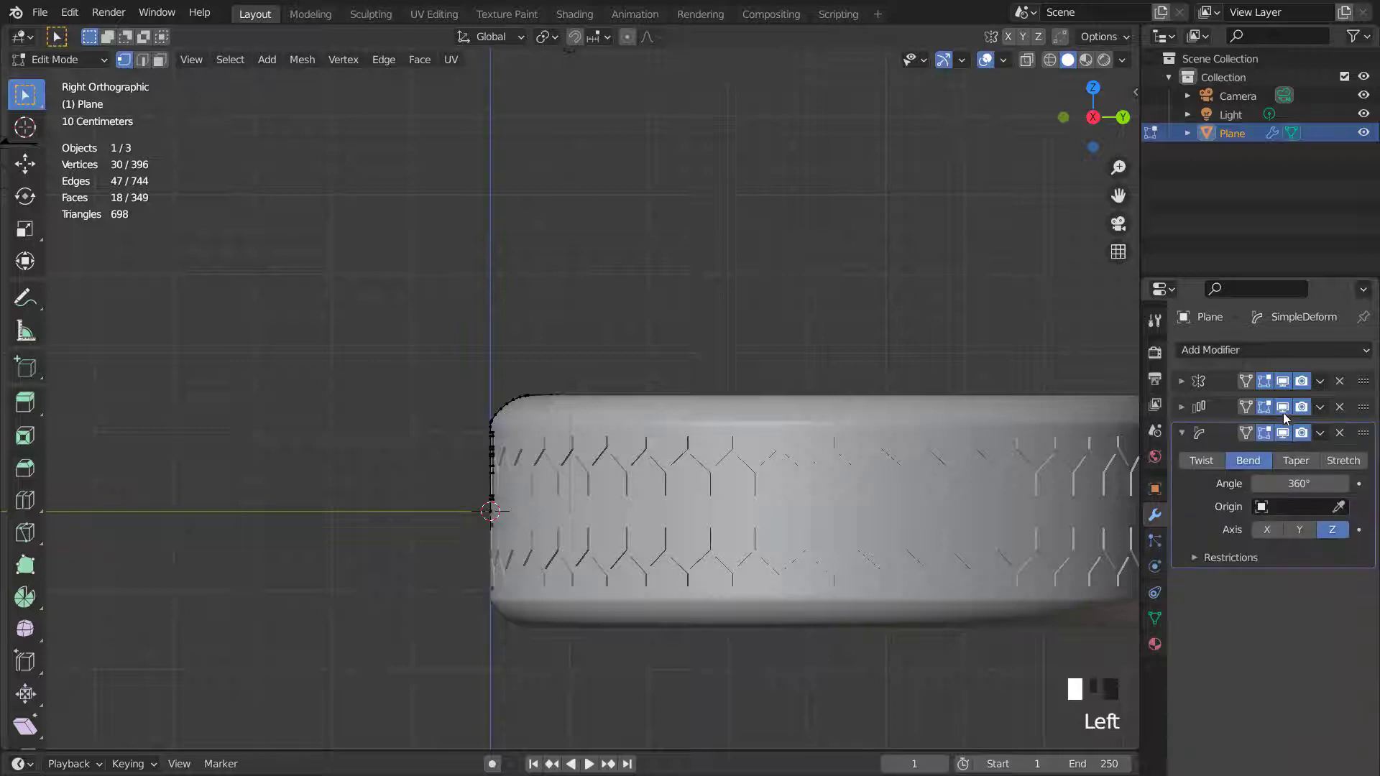
click(1283, 407)
click(1283, 432)
scroll(702, 406, up, 6)
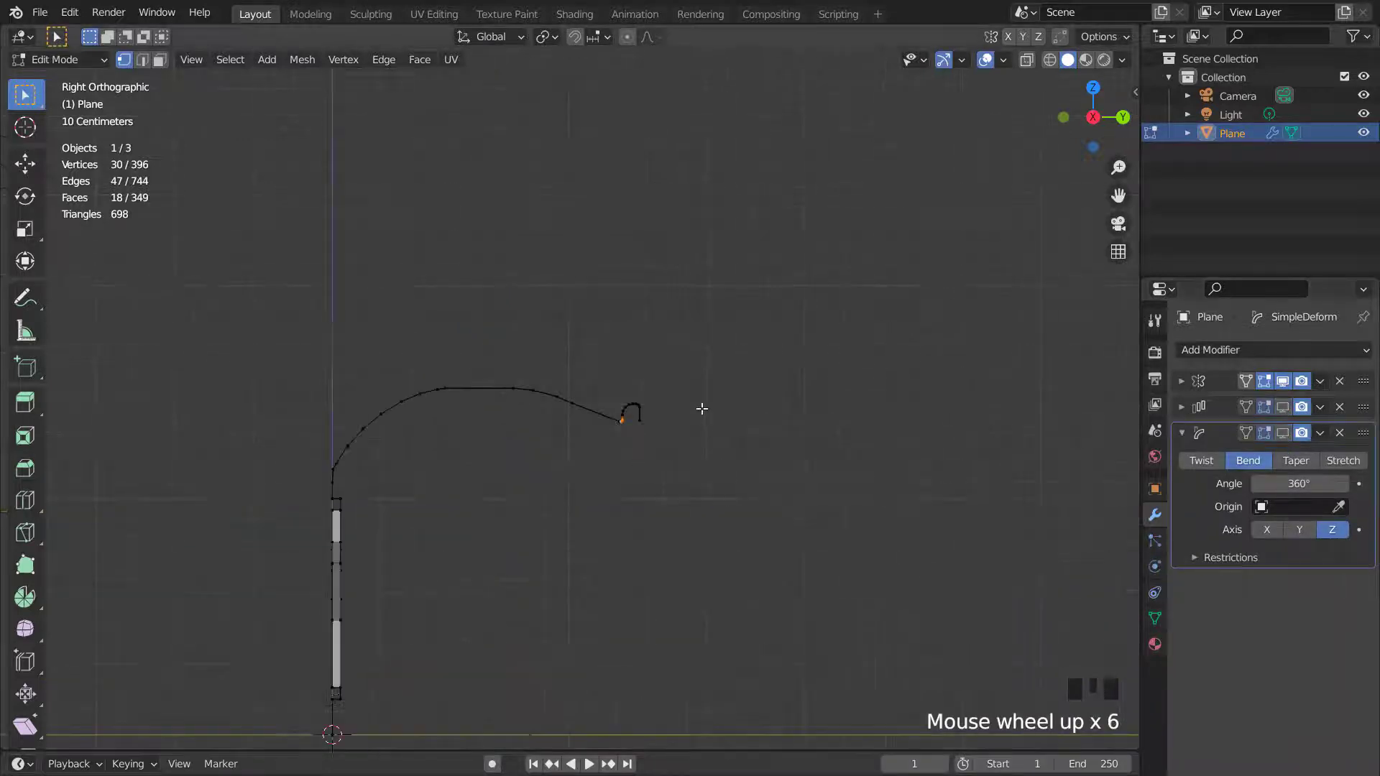
- Box-select the outer section of the tread profile, move it along the Y axis, and leave Edit Mode
click(570, 362)
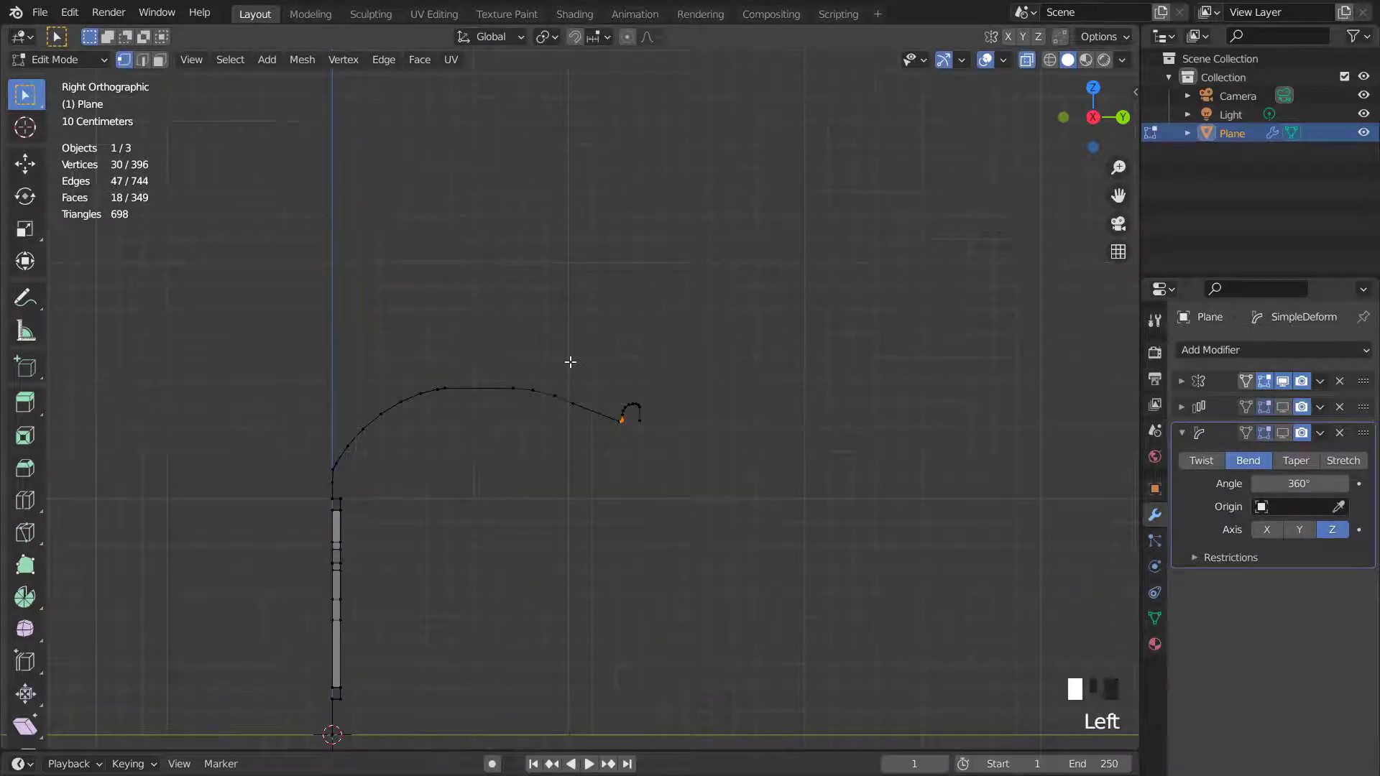
drag(474, 332, 753, 517)
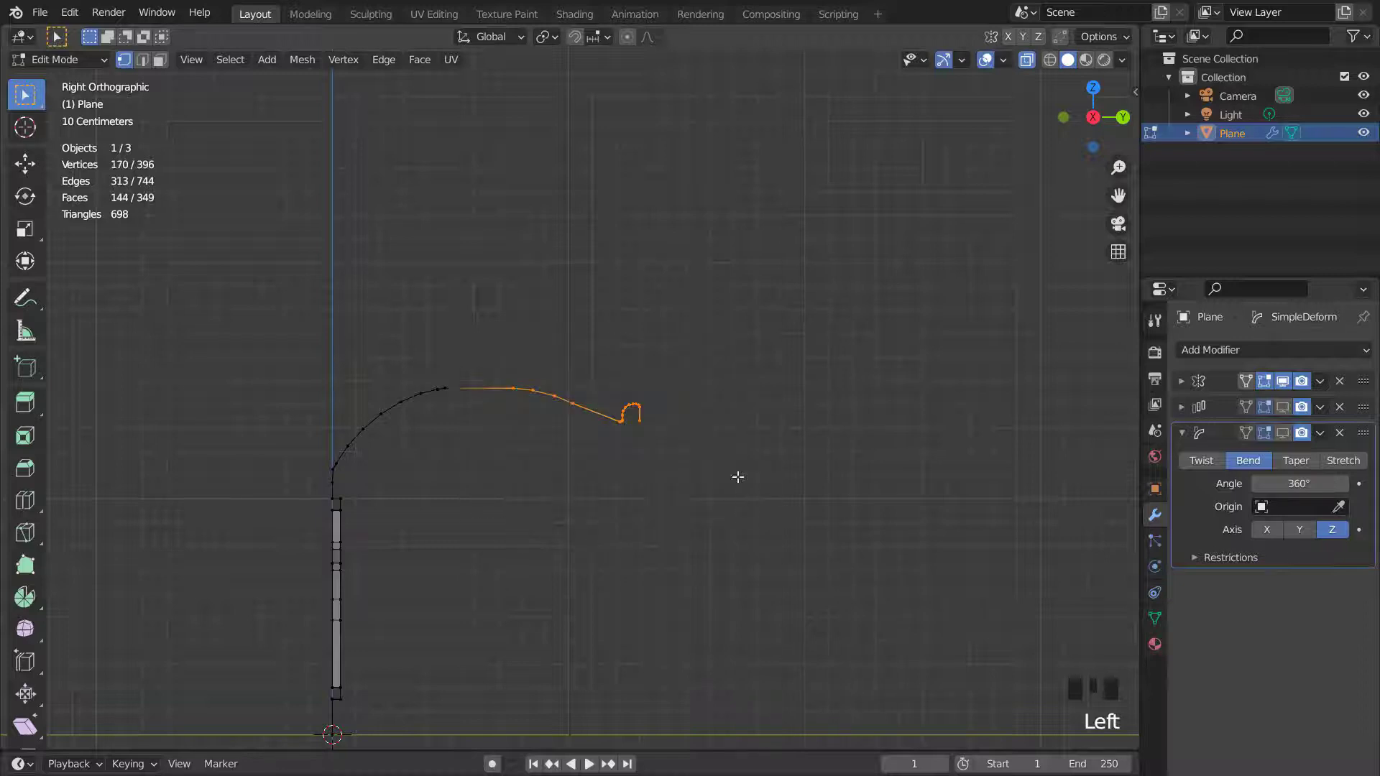
scroll(736, 438, up, 1)
key(g)
key(y)
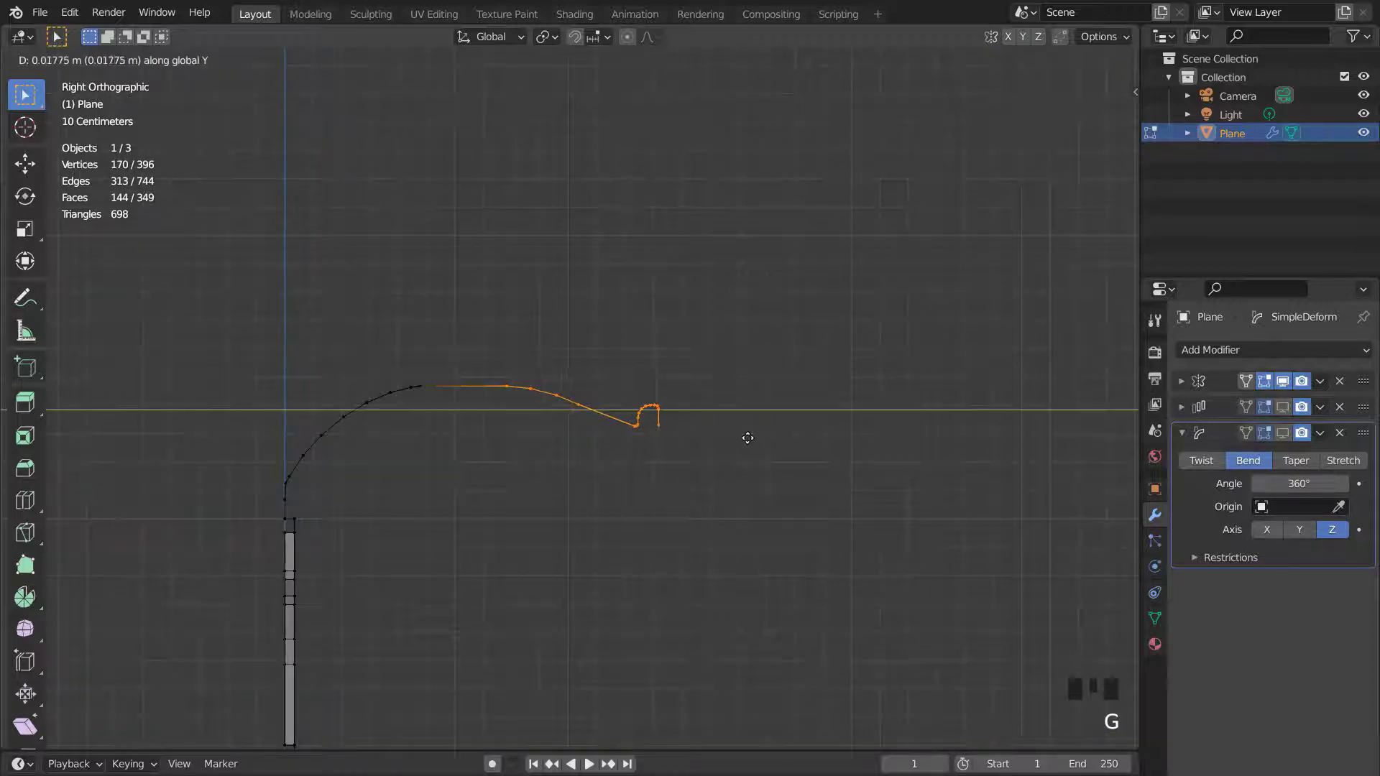
click(776, 432)
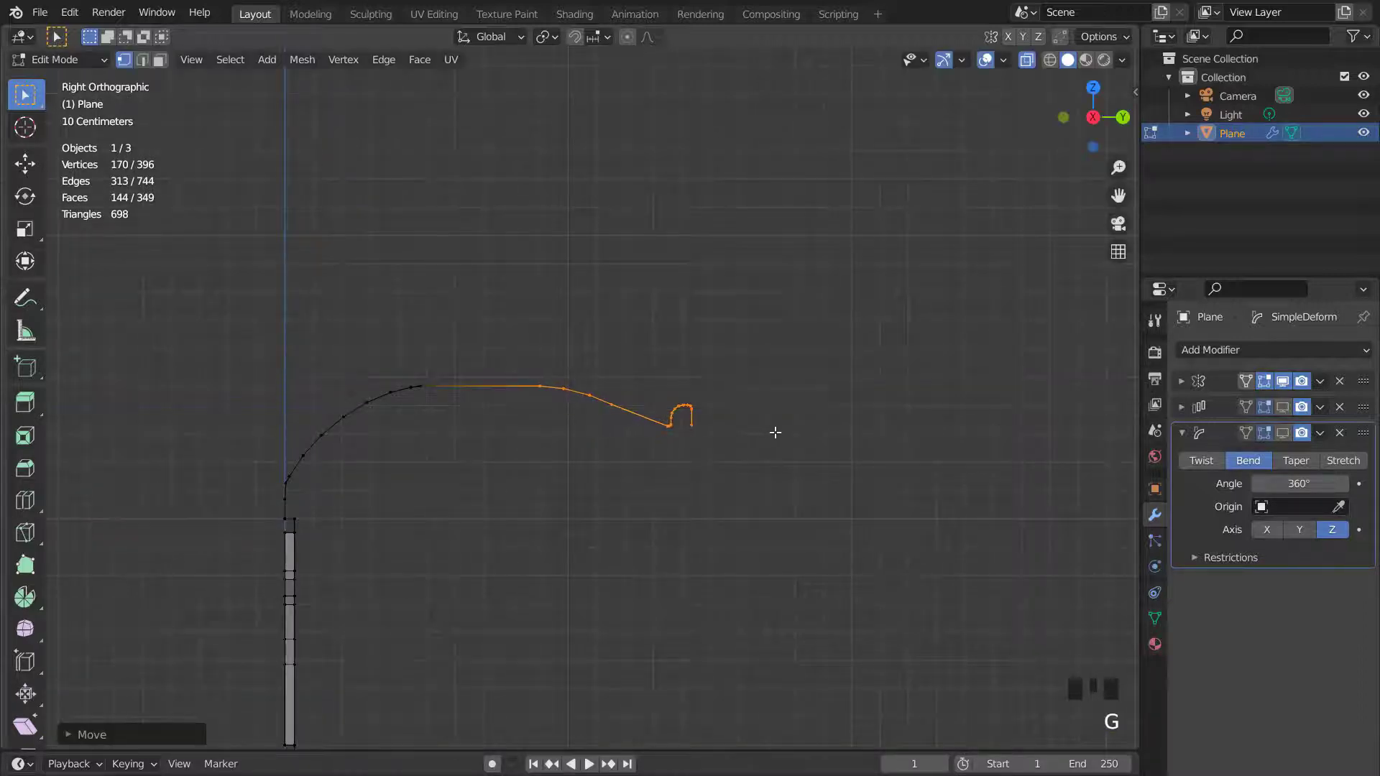
key(Tab)
- Re-enable the Array and Simple Deform modifiers in the viewport
scroll(766, 431, down, 3)
middle_drag(767, 431, 1004, 105)
scroll(554, 348, down, 3)
middle_drag(554, 348, 861, 410)
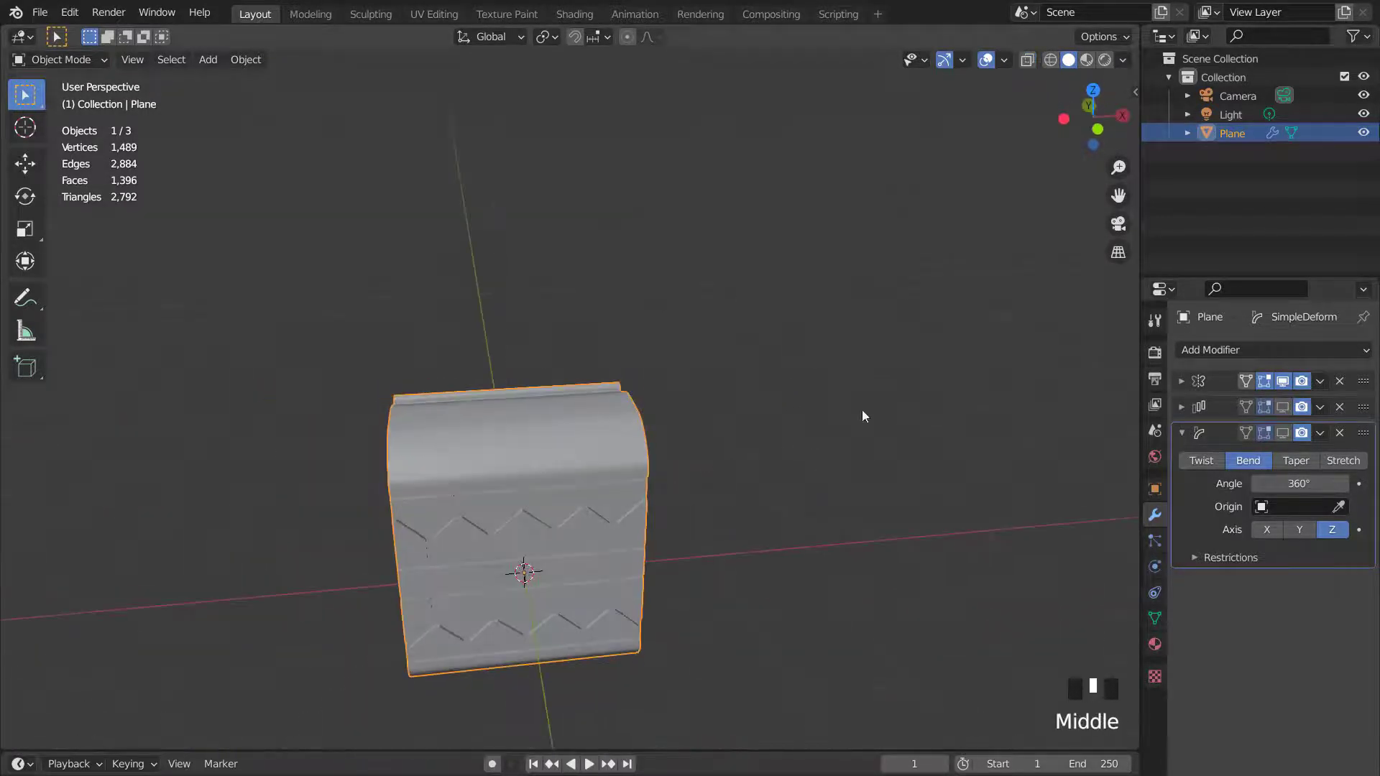
click(1282, 407)
click(1282, 431)
scroll(733, 466, down, 3)
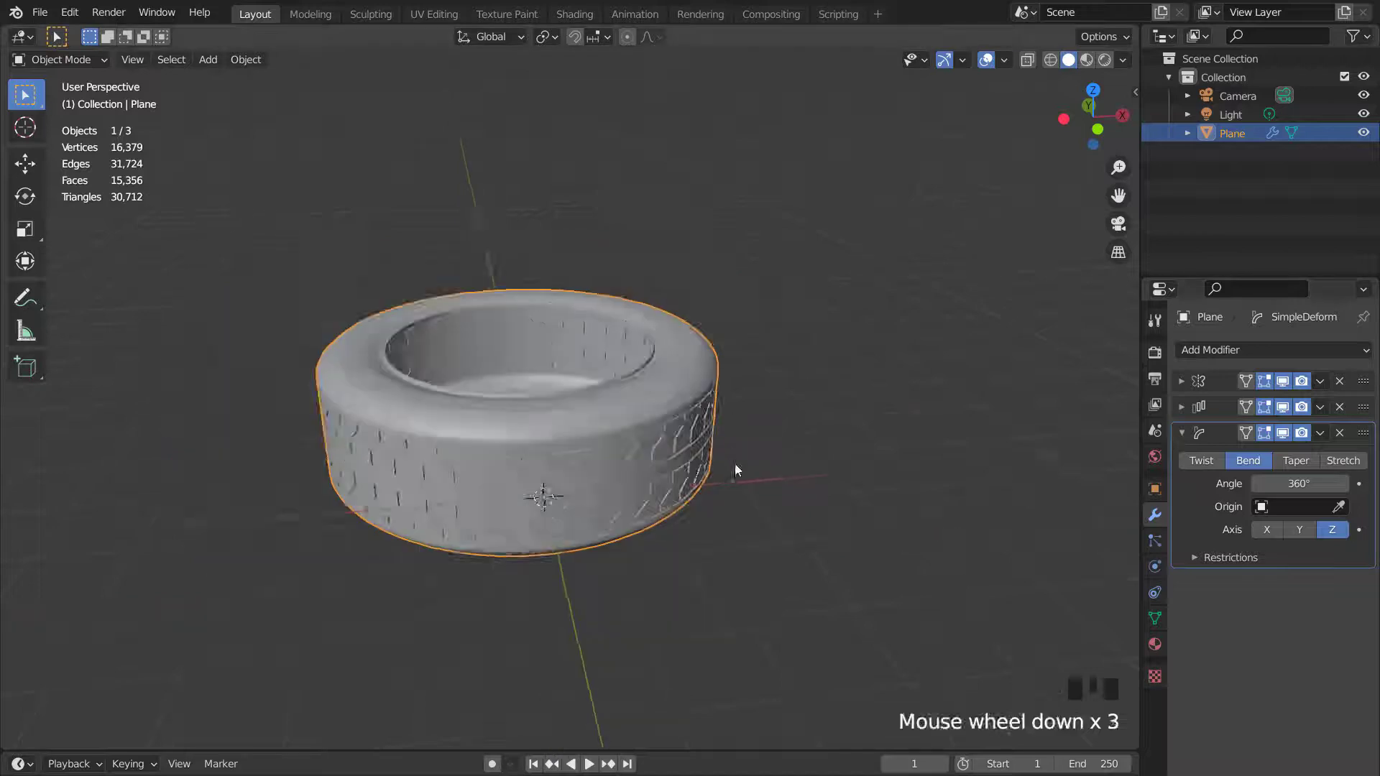
middle_drag(733, 466, 754, 378)
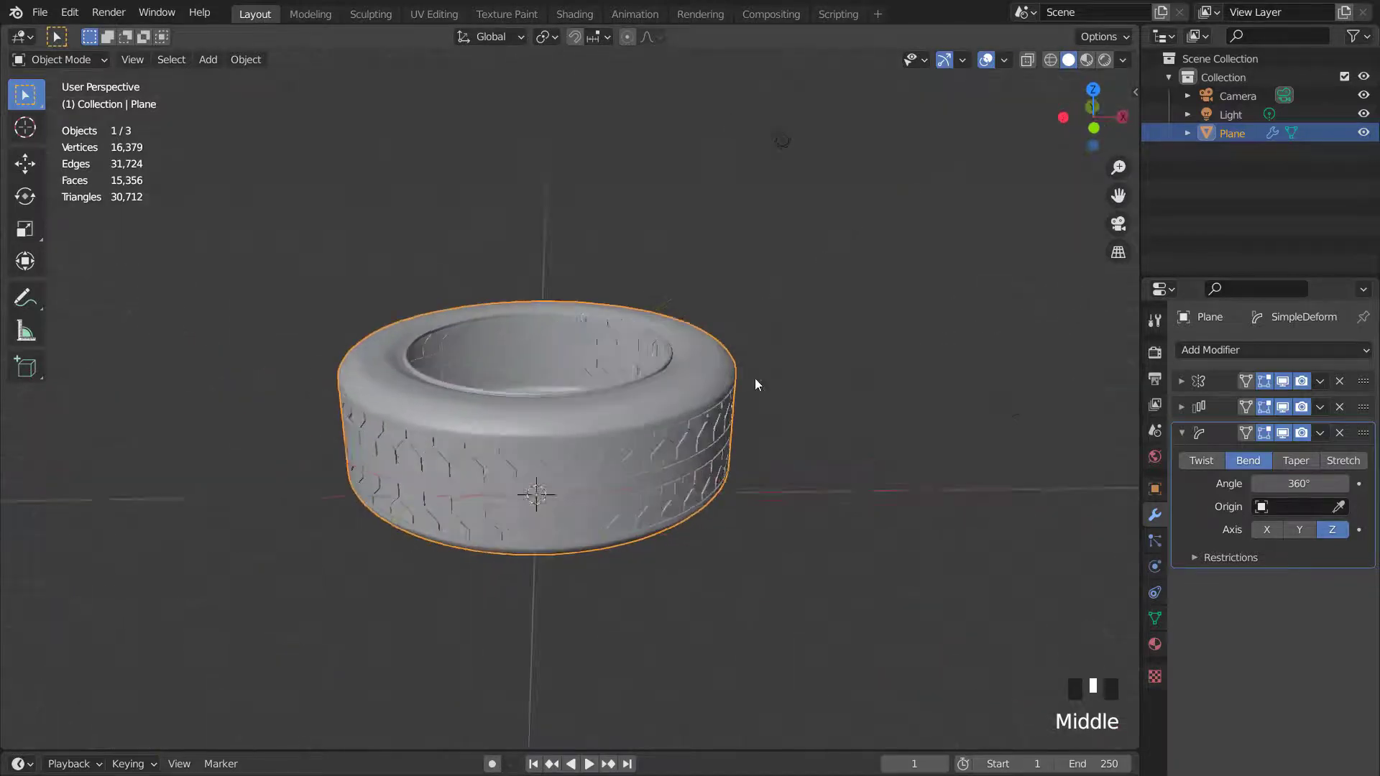
scroll(680, 407, up, 2)
middle_drag(679, 407, 653, 396)
- Rotate the tire 90° about the X axis and then 90° about the Z axis
key(KP_1)
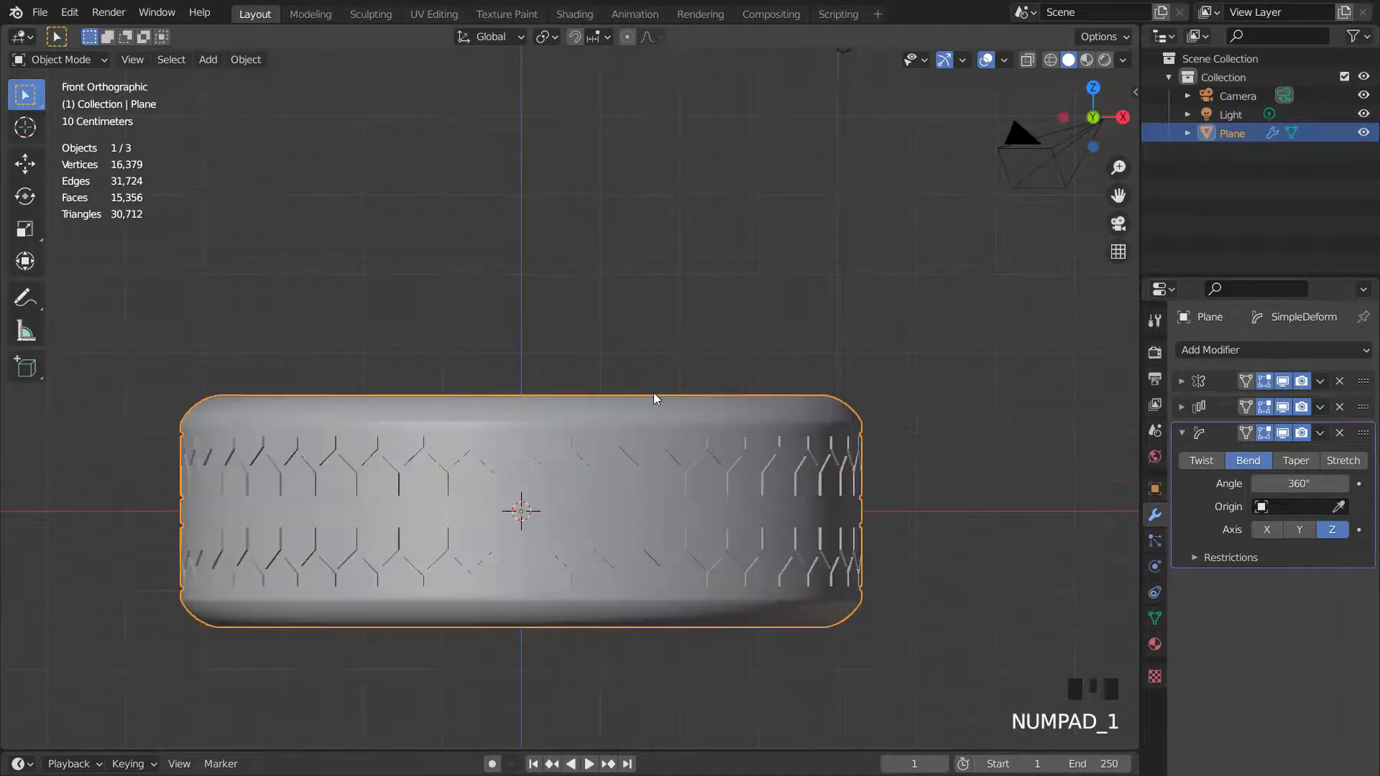
key(r)
key(x)
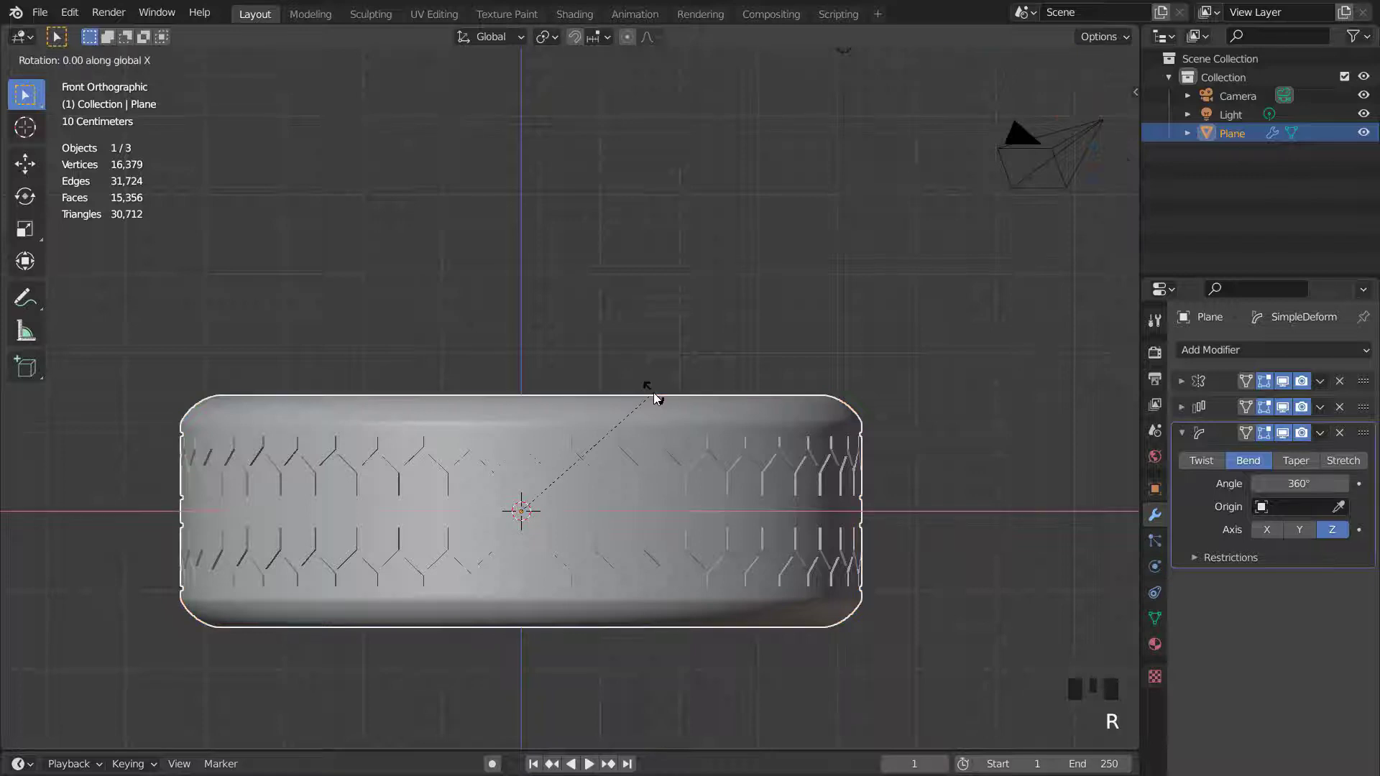
key(9)
key(0)
key(Return)
scroll(653, 394, down, 2)
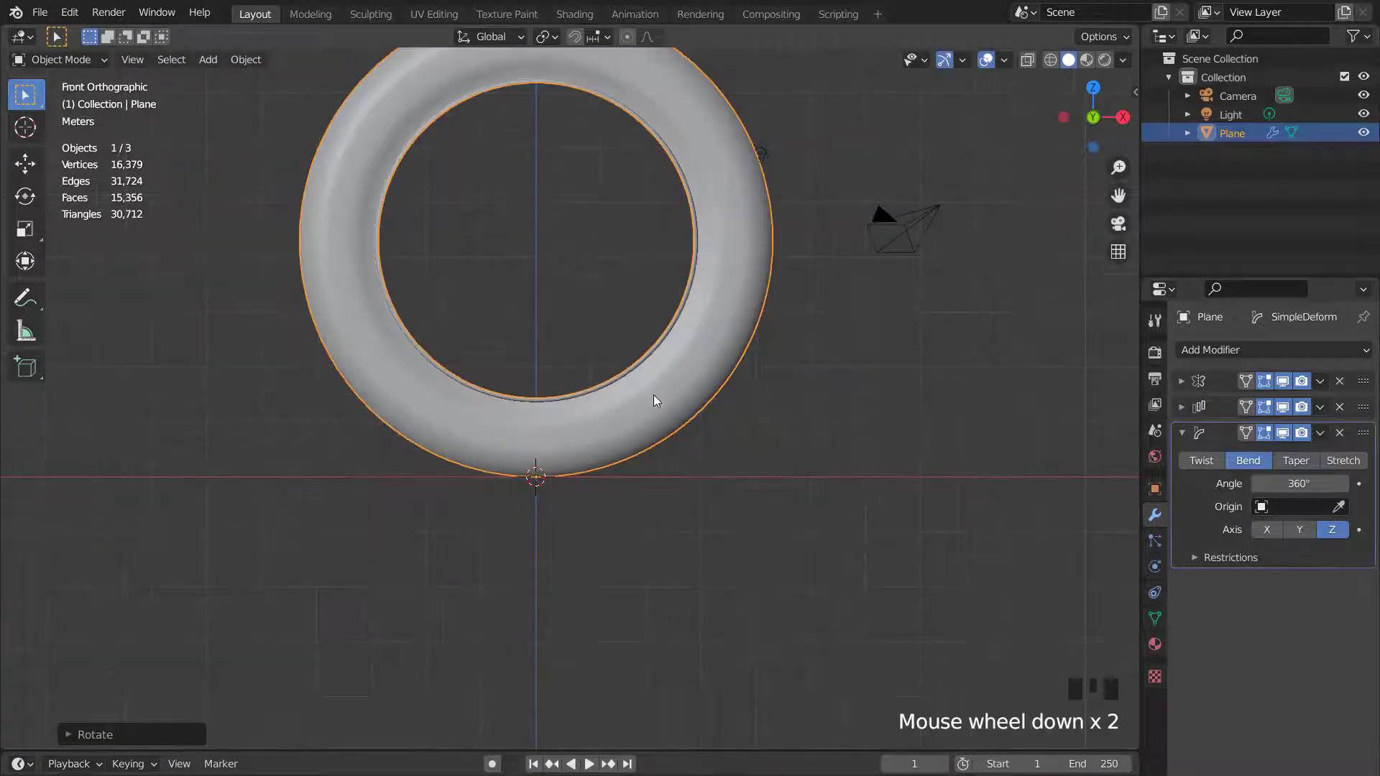
key(r)
key(z)
key(9)
key(0)
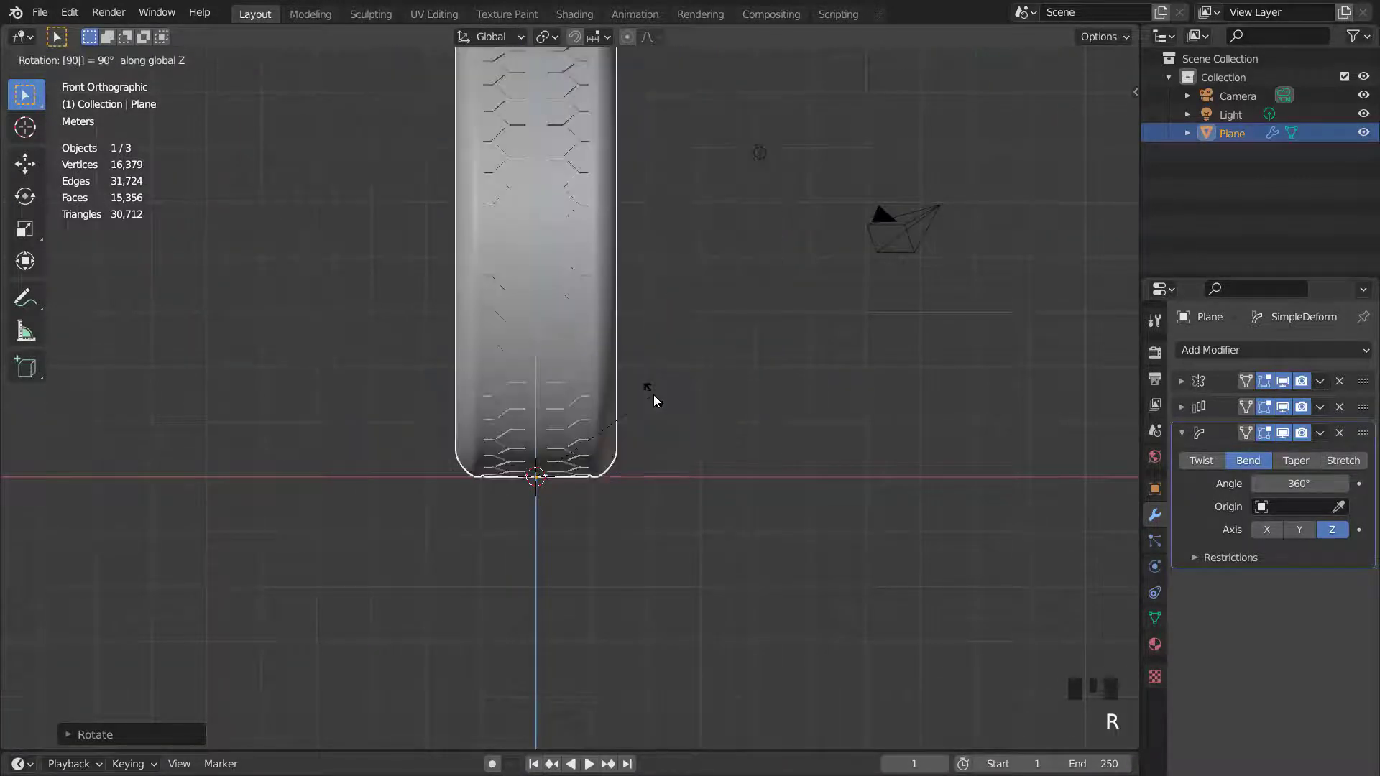
key(Return)
- Add a Bevel modifier to the tire and raise its segments to 4
mouse_move(636, 467)
shift+middle_down()
mouse_move(625, 498)
mouse_move(671, 449)
mouse_move(633, 452)
mouse_move(643, 441)
shift+middle_up()
scroll(647, 456, down, 1)
scroll(642, 441, up, 2)
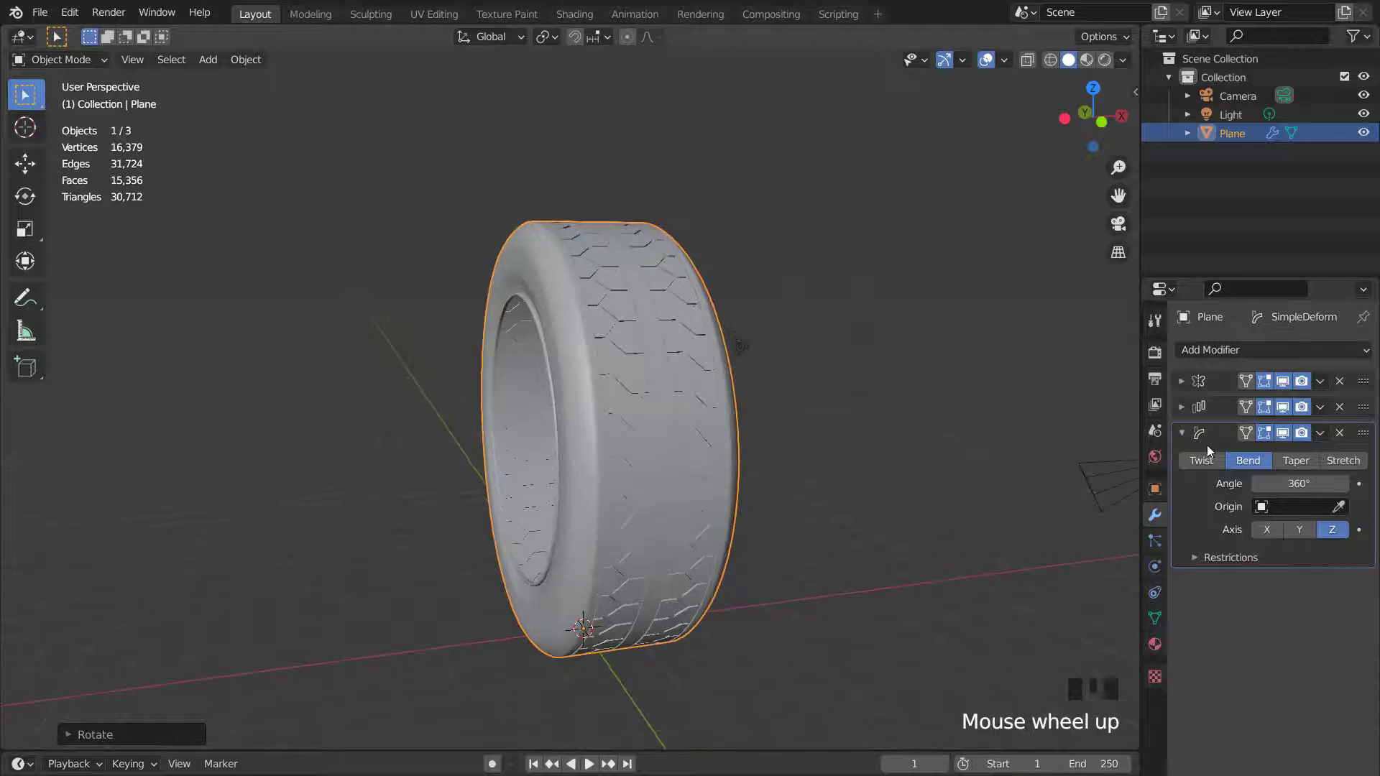
click(1207, 433)
click(1208, 348)
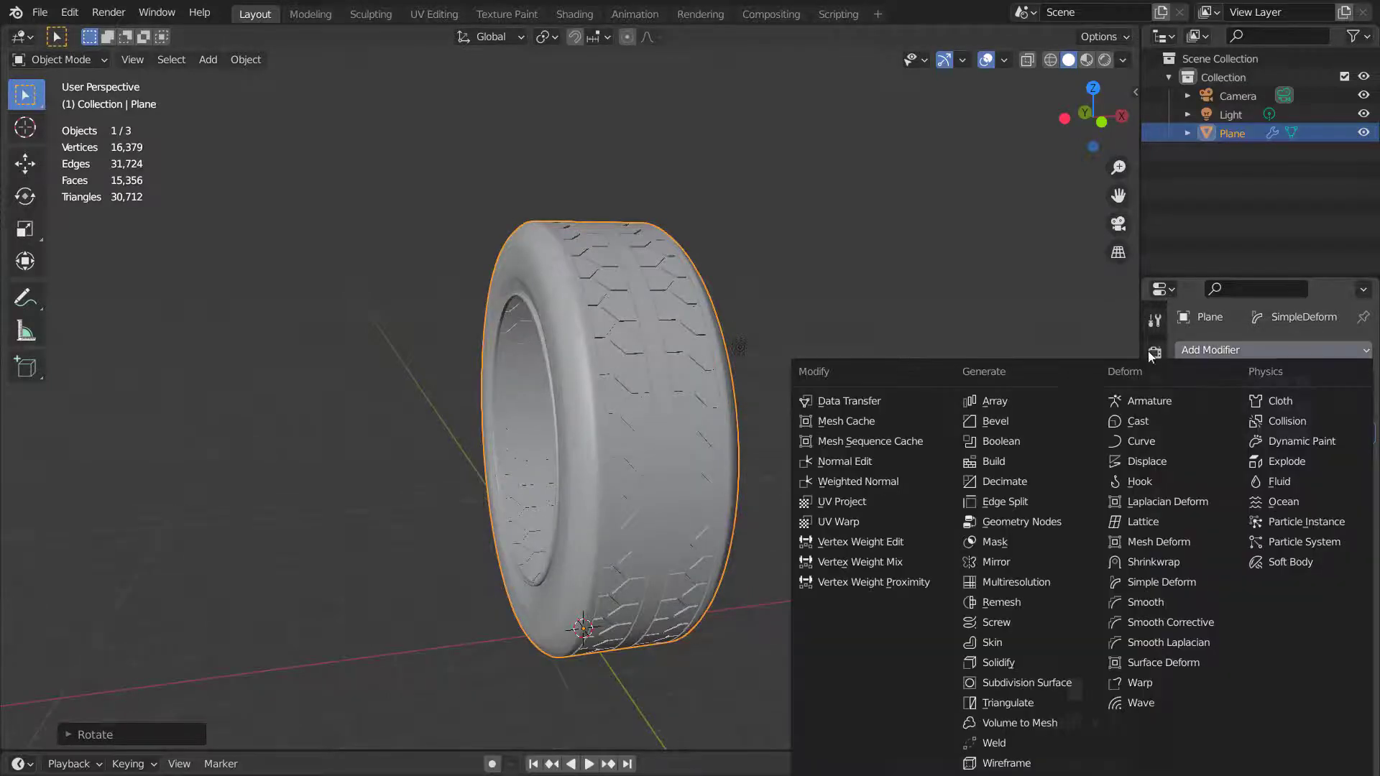
click(1006, 420)
scroll(721, 427, up, 2)
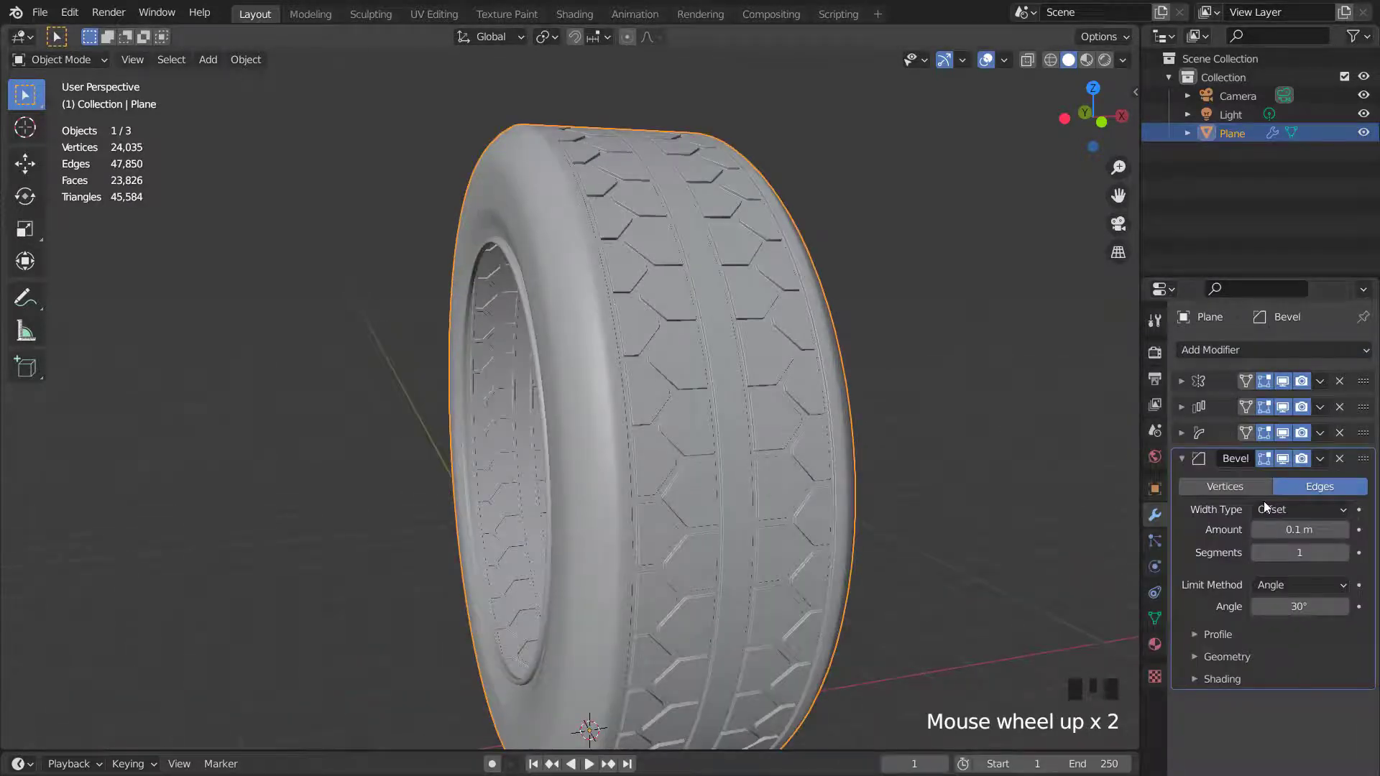
drag(1283, 552, 1293, 552)
click(1343, 553)
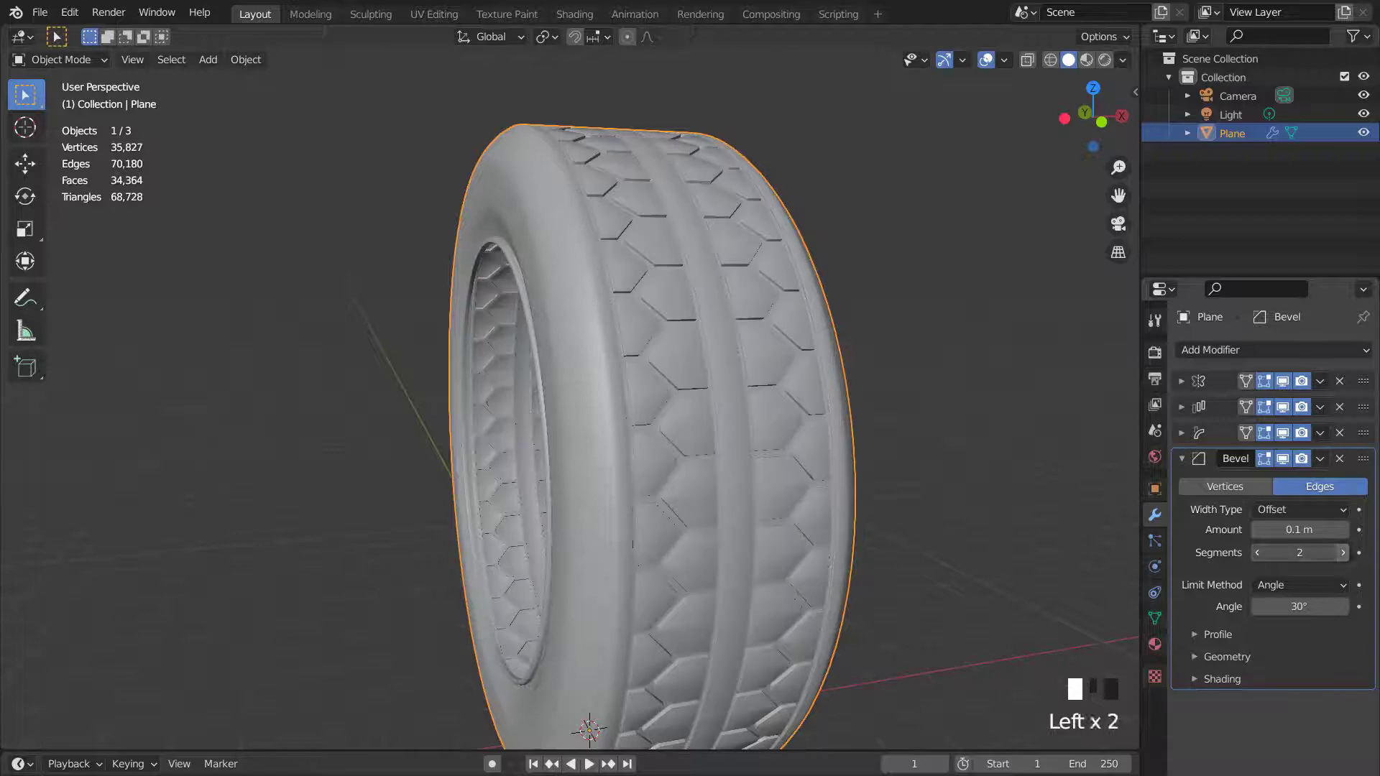
- Hide the Array, Simple Deform and Bevel modifiers in the viewport and enter Edit Mode in edge select
scroll(861, 471, down, 3)
mouse_move(861, 472)
middle_down()
mouse_move(739, 462)
mouse_move(865, 460)
middle_up()
scroll(865, 460, down, 2)
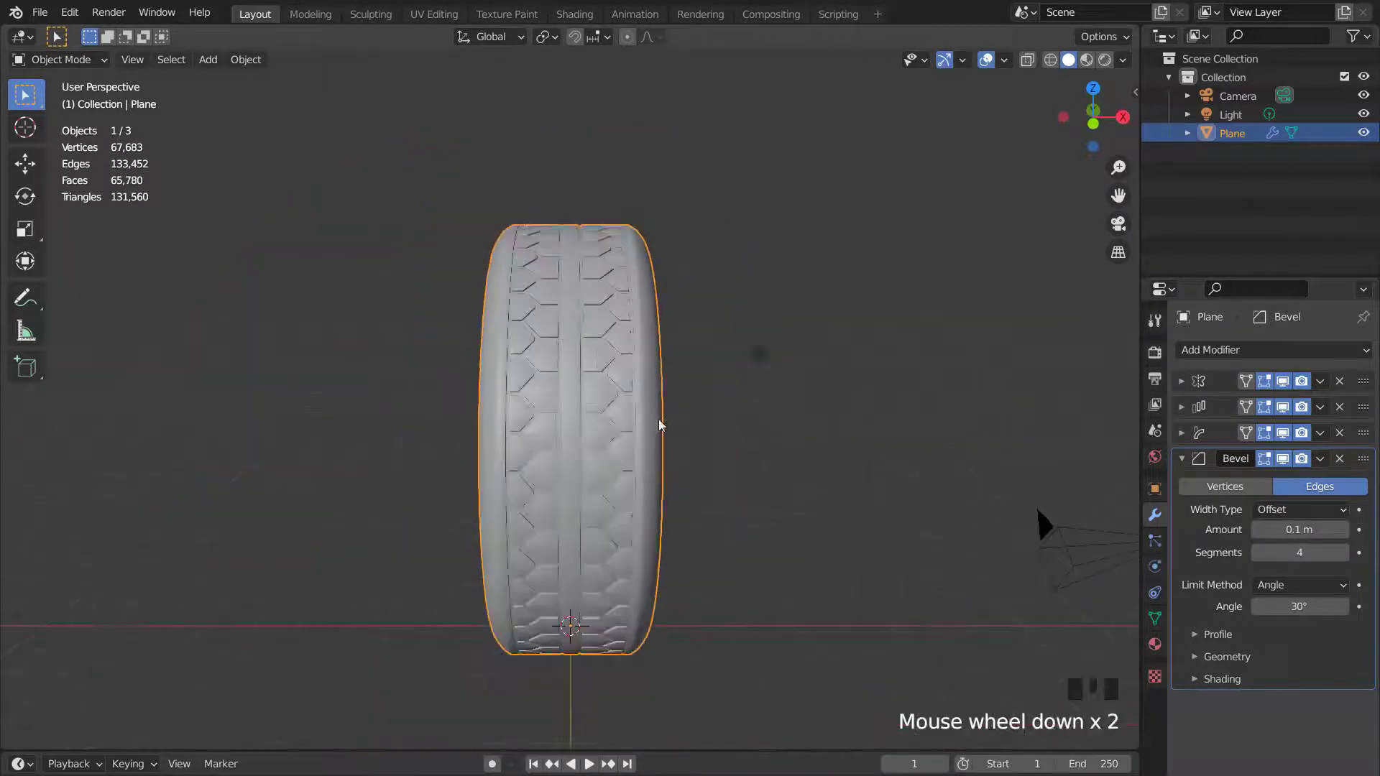
middle_drag(1037, 506, 756, 438)
scroll(756, 438, up, 2)
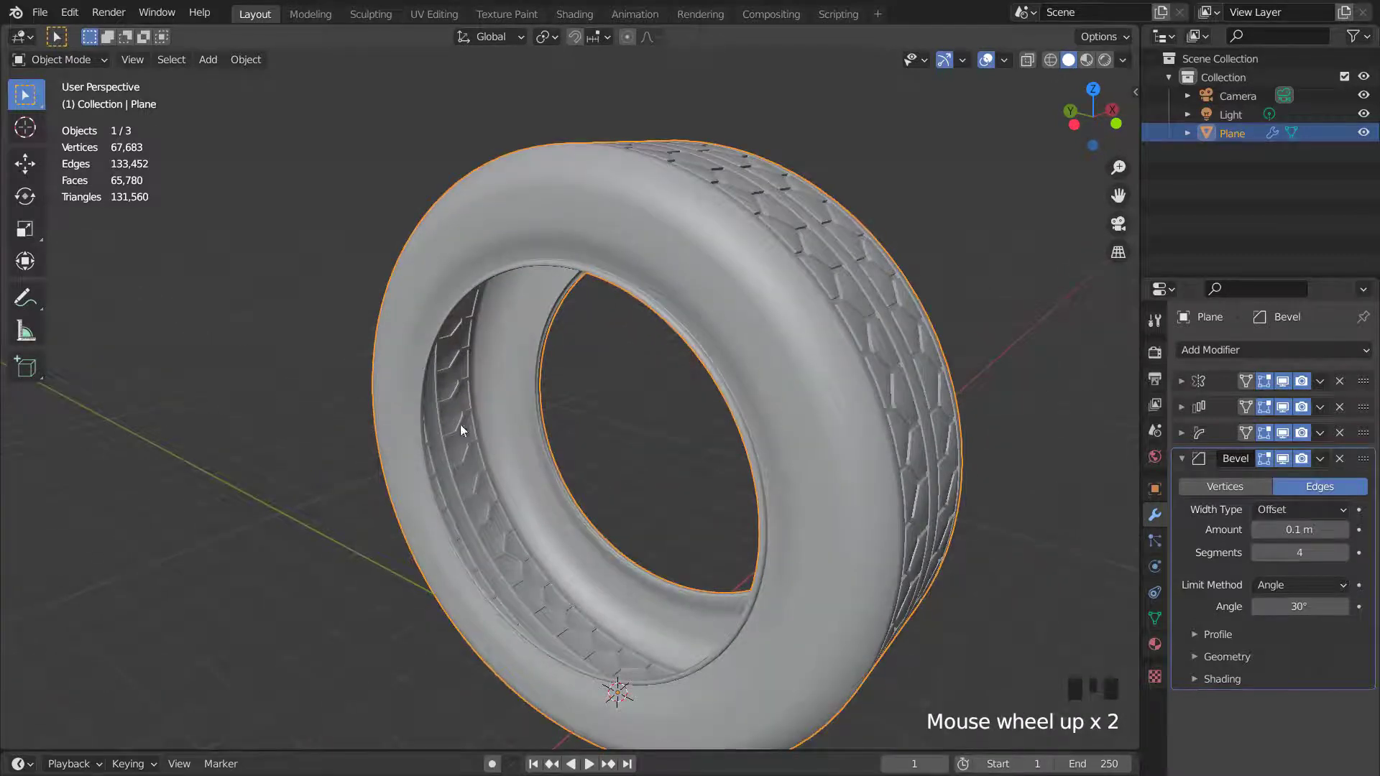
click(1283, 406)
click(1283, 433)
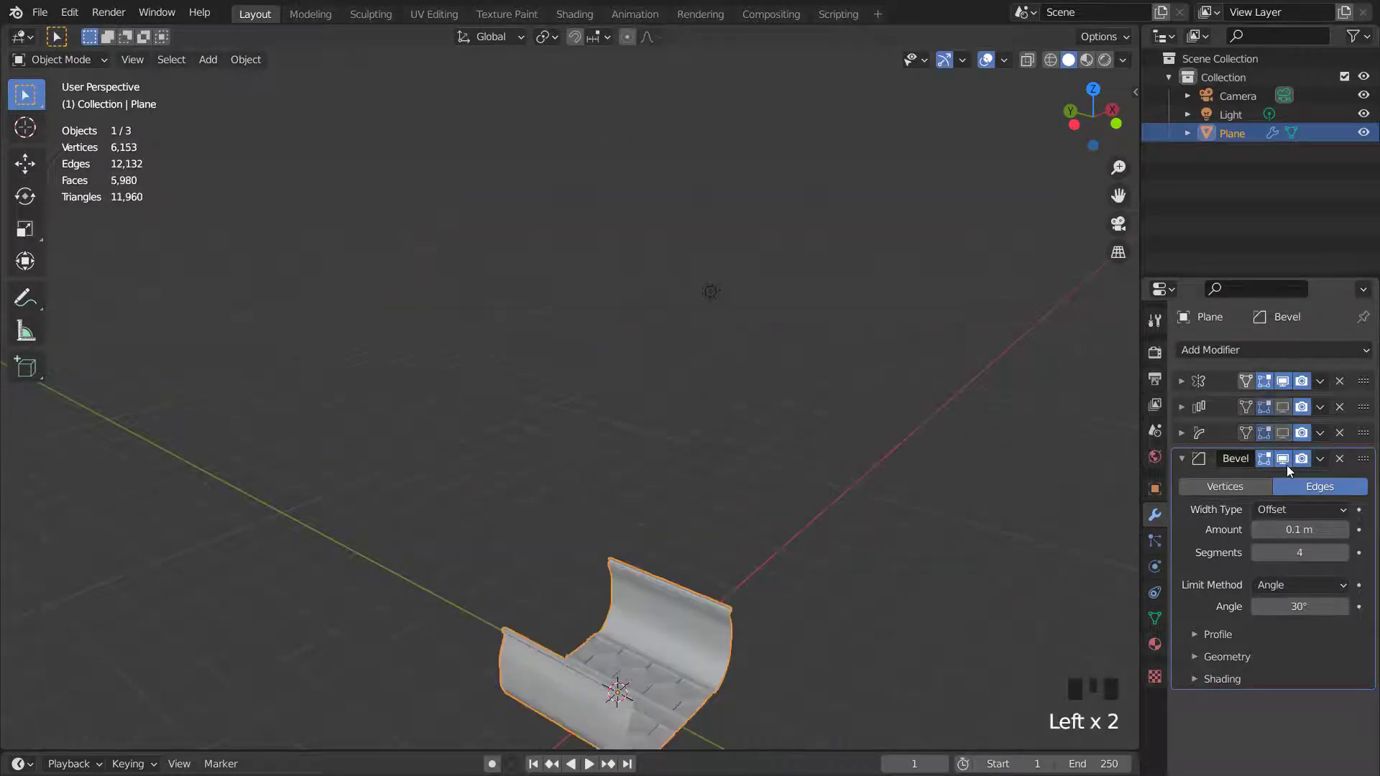
click(1284, 459)
scroll(782, 506, down, 2)
key(Tab)
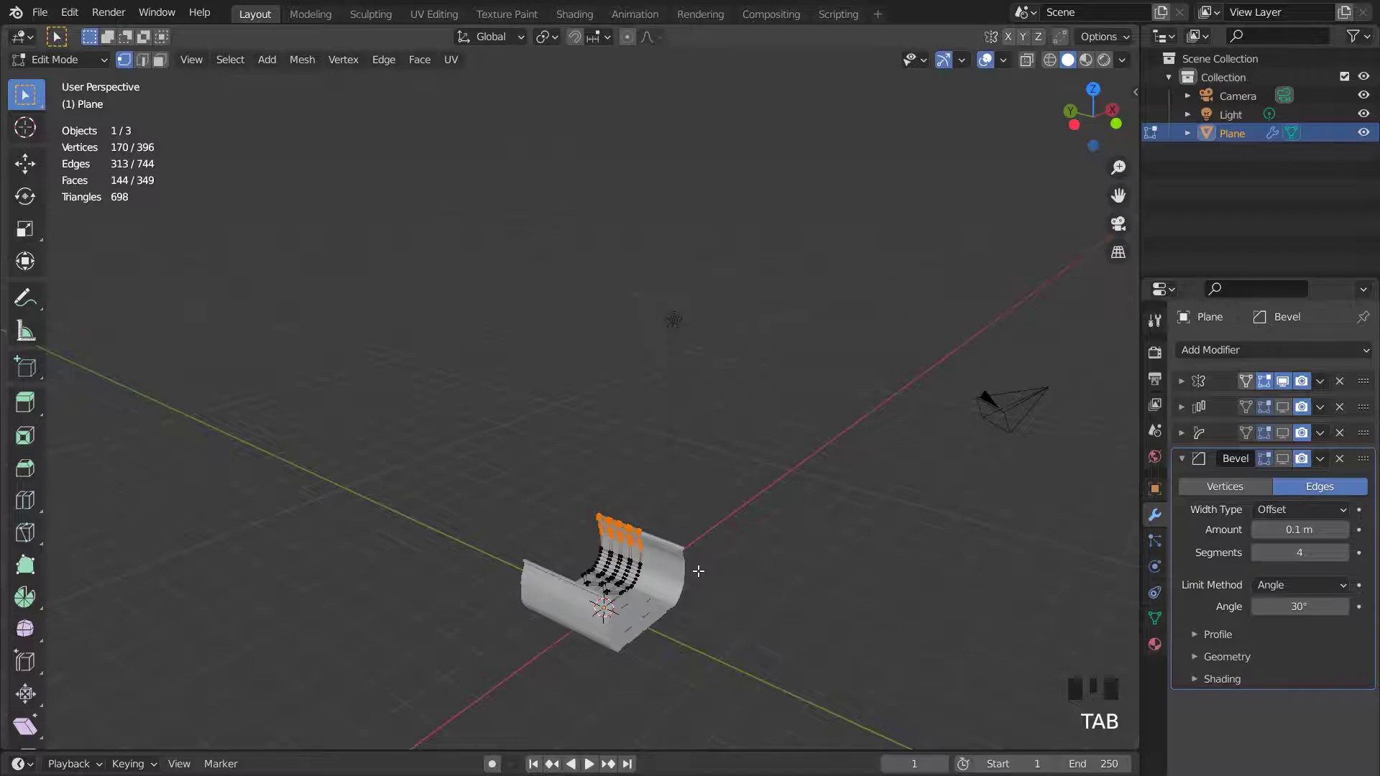
key(KP_Decimal)
scroll(697, 571, down, 6)
middle_drag(698, 571, 654, 605)
scroll(740, 552, up, 2)
key(2)
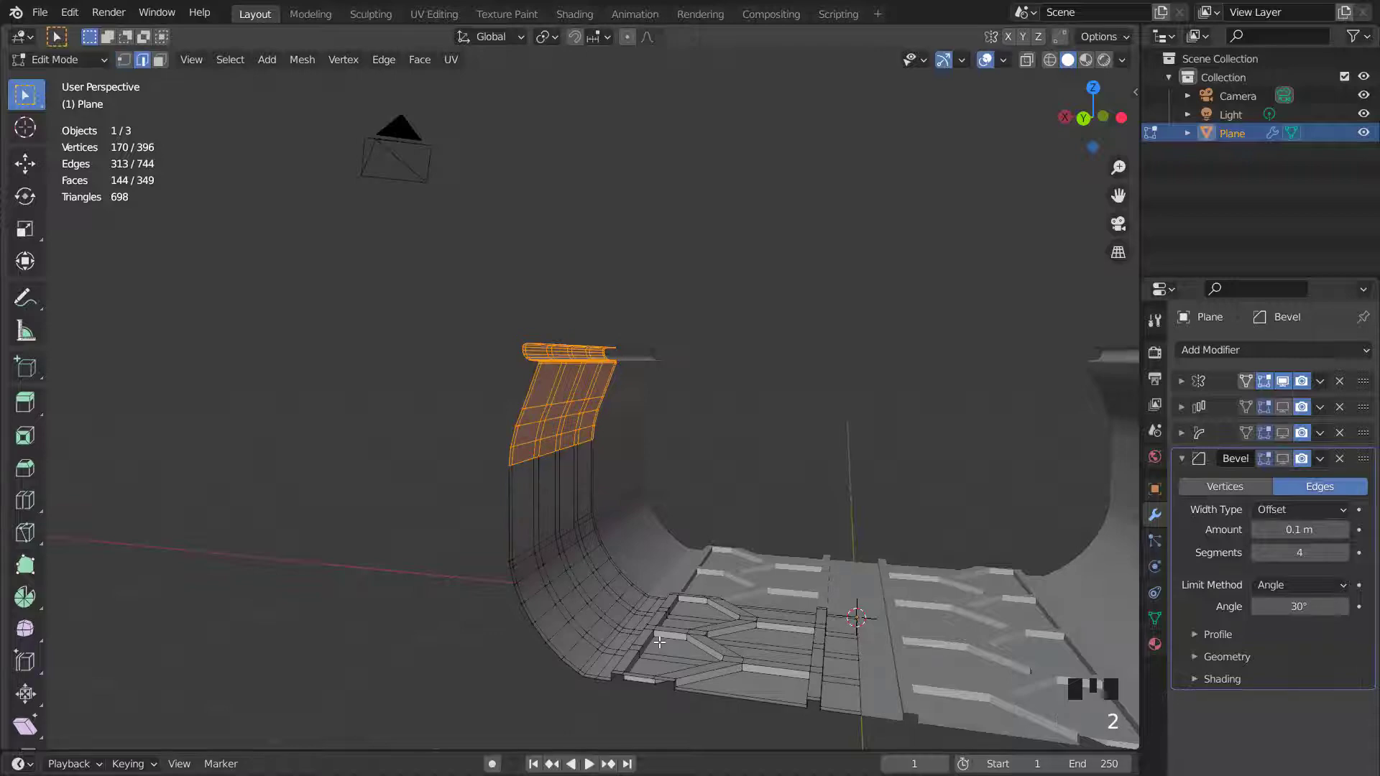
- Select an edge loop along the tread's side edge, duplicate it and extrude it along the X axis
key(shift+b)
drag(637, 593, 662, 628)
scroll(662, 628, down, 7)
middle_drag(641, 666, 599, 378)
triple_click(581, 368)
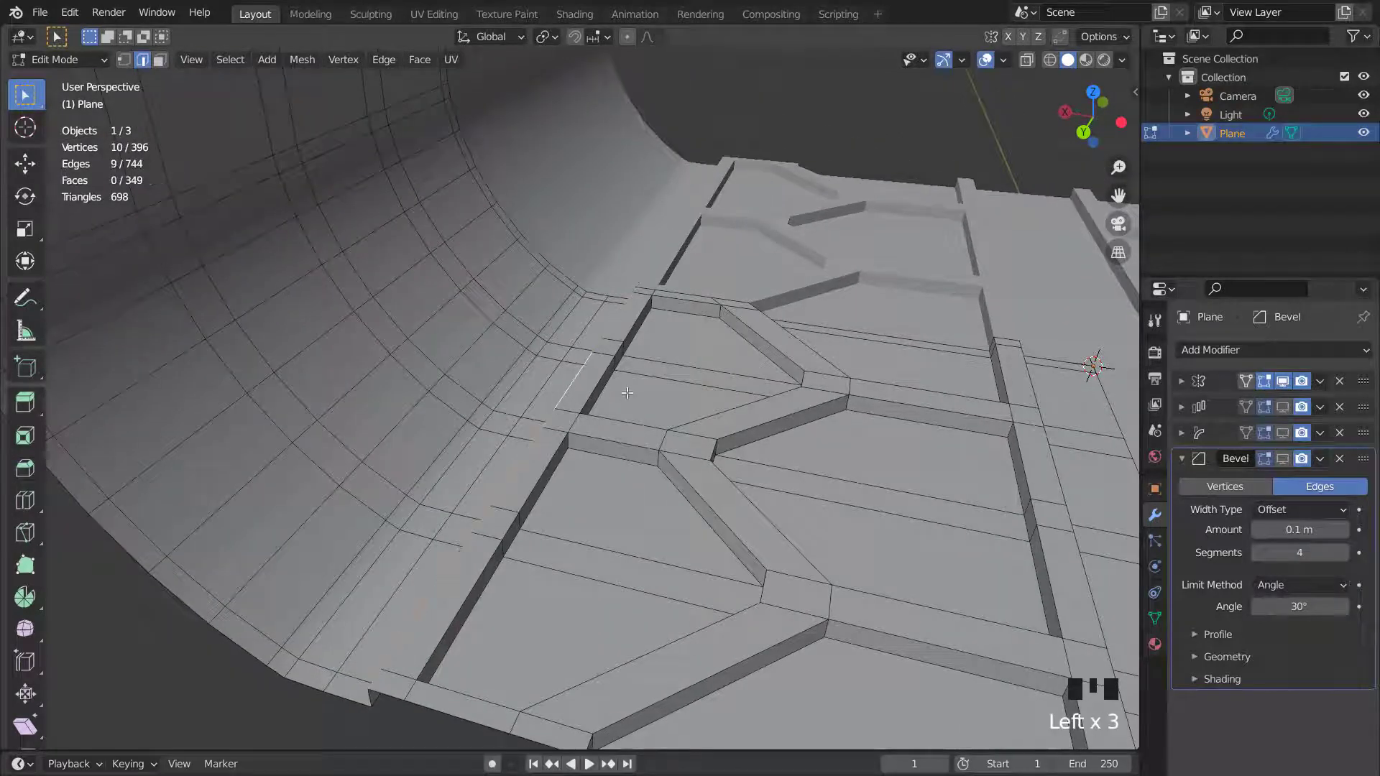
key(shift+d)
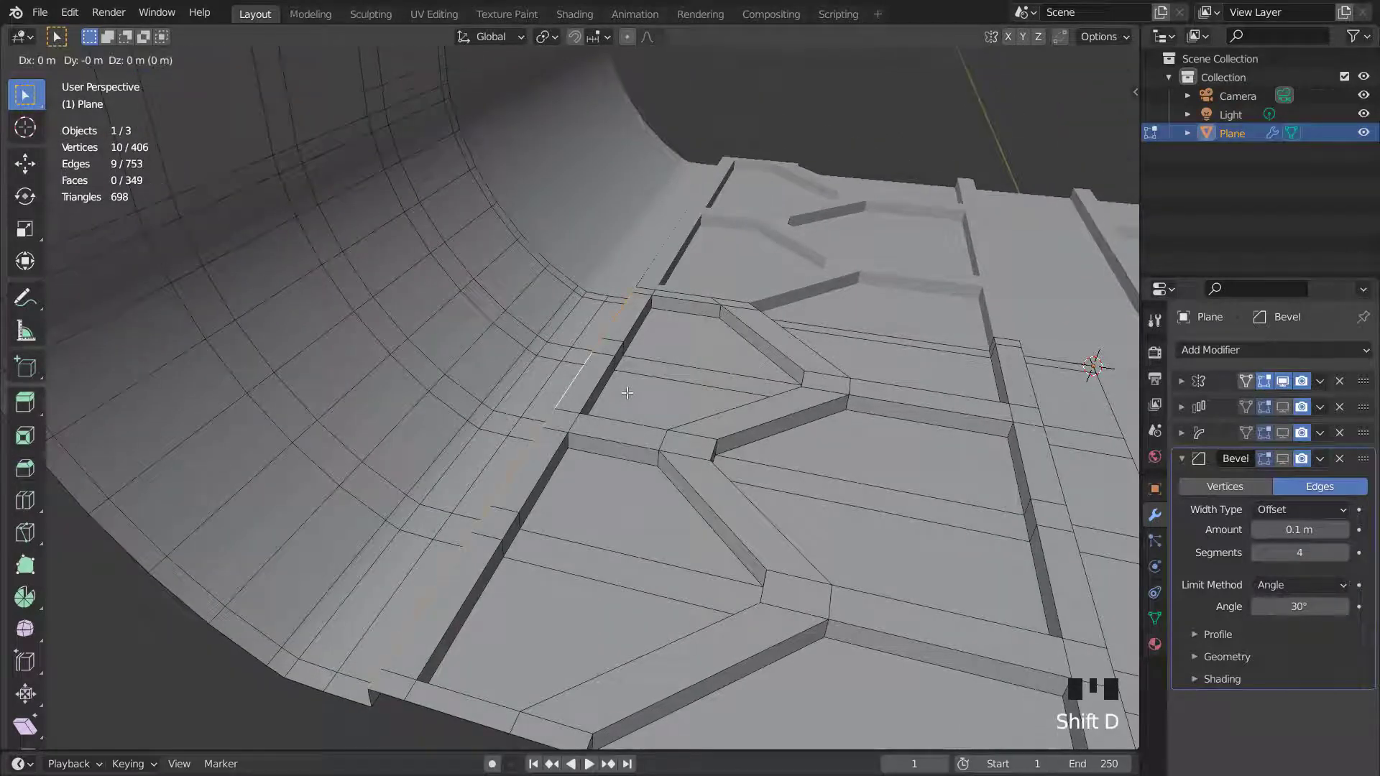
right_click(627, 393)
key(x)
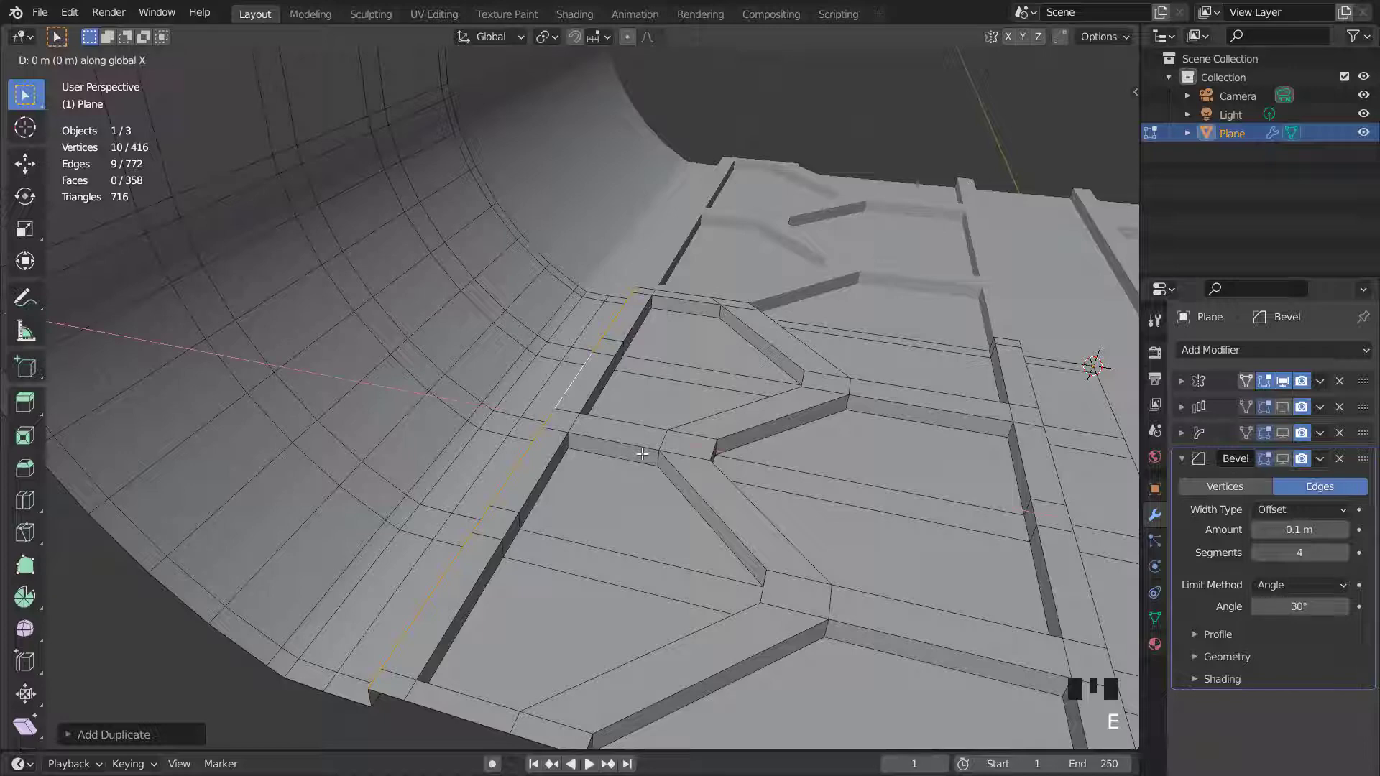
click(923, 477)
- Move the extruded edges along the X axis
scroll(923, 476, down, 2)
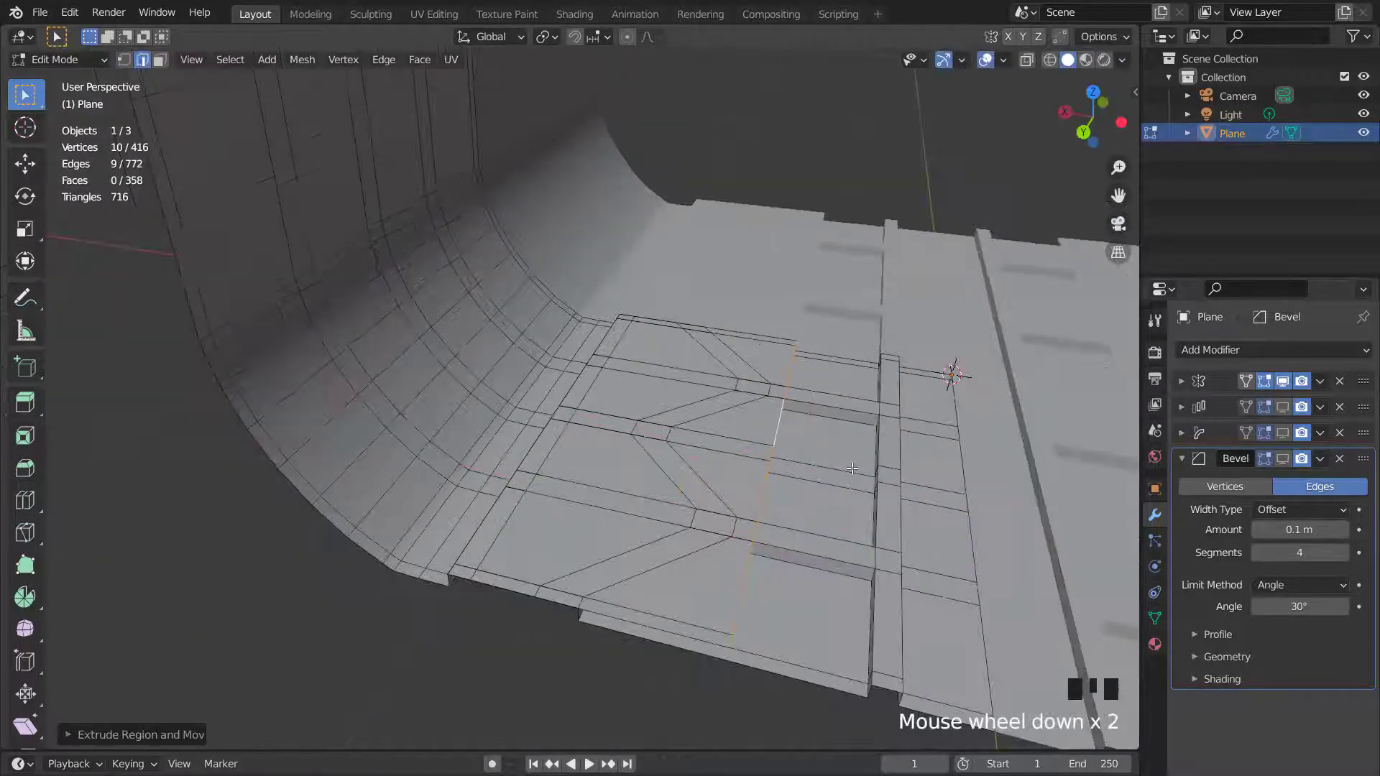
key(g)
key(x)
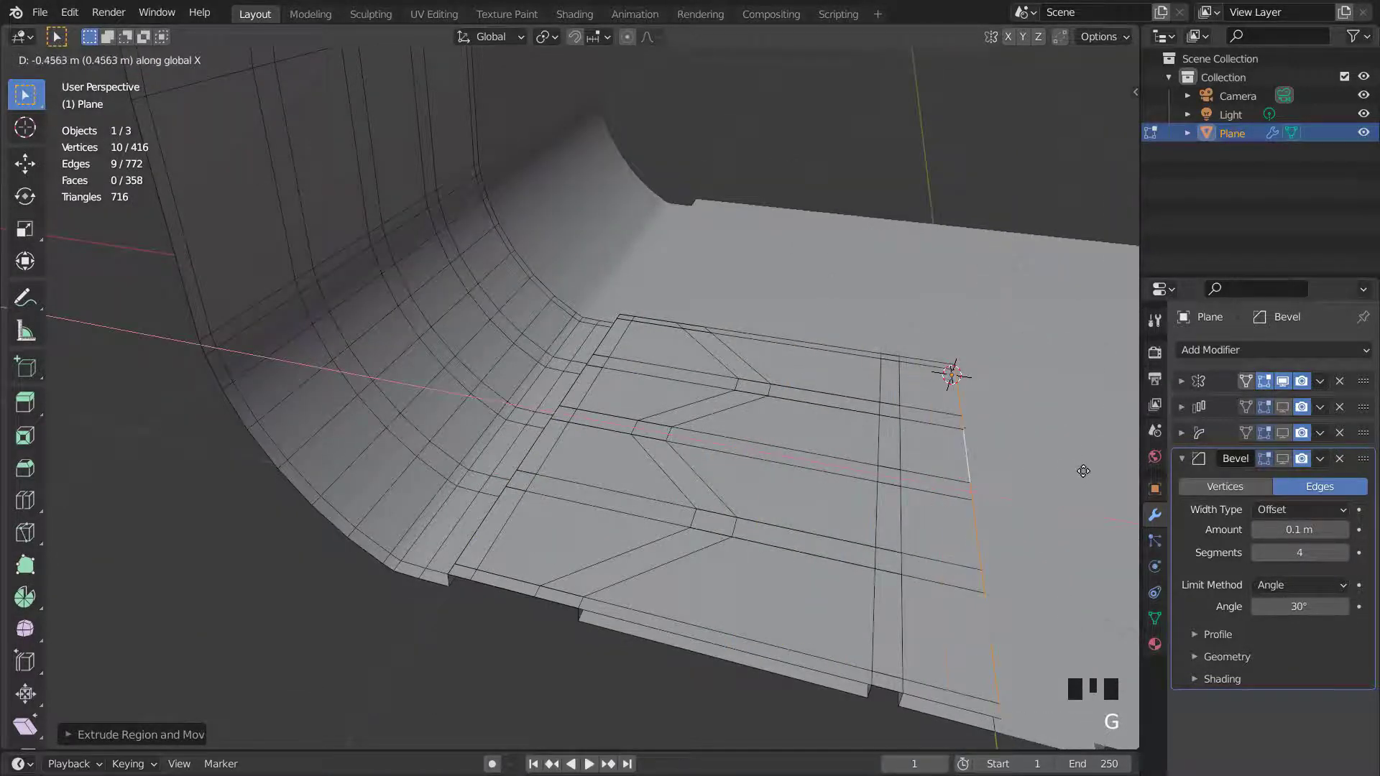
click(937, 490)
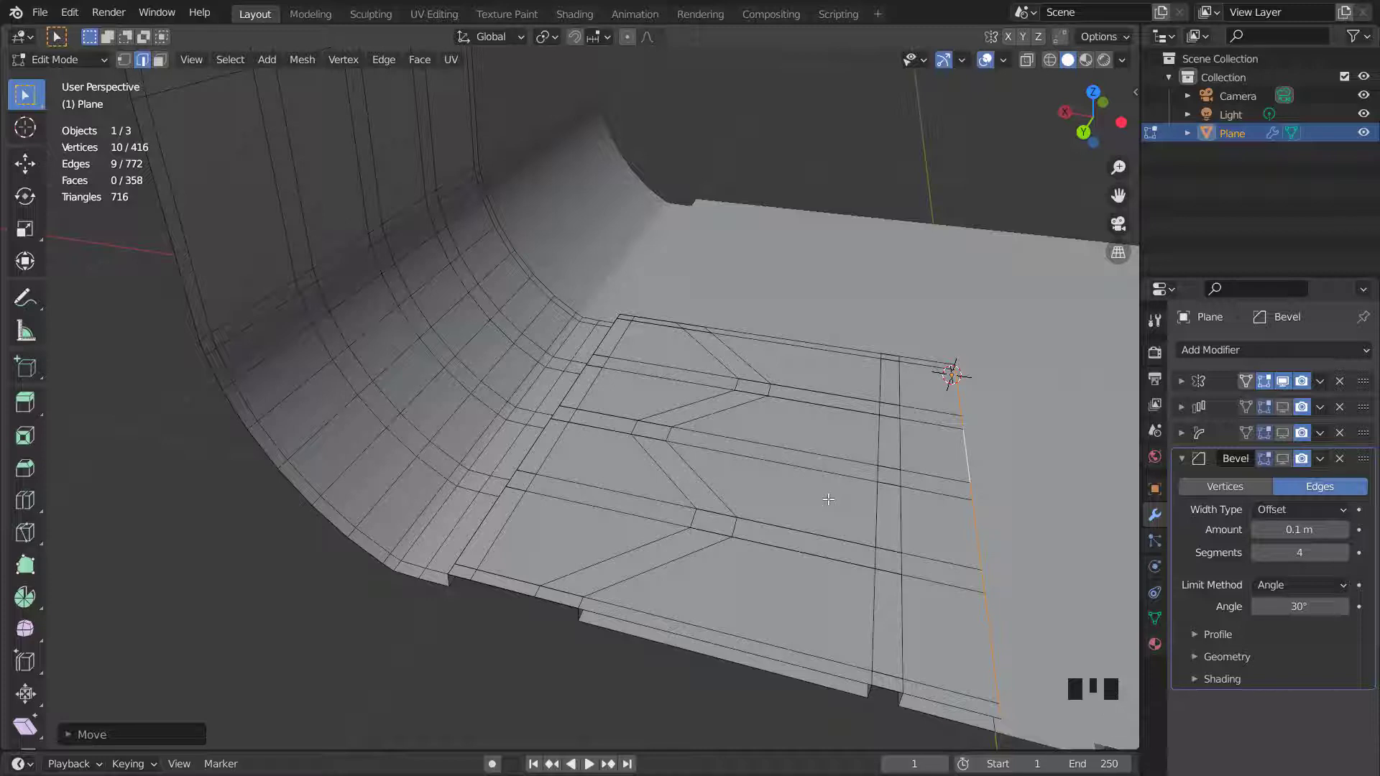
- Select the linked tread-panel faces in face select mode and hide them
key(3)
click(937, 469)
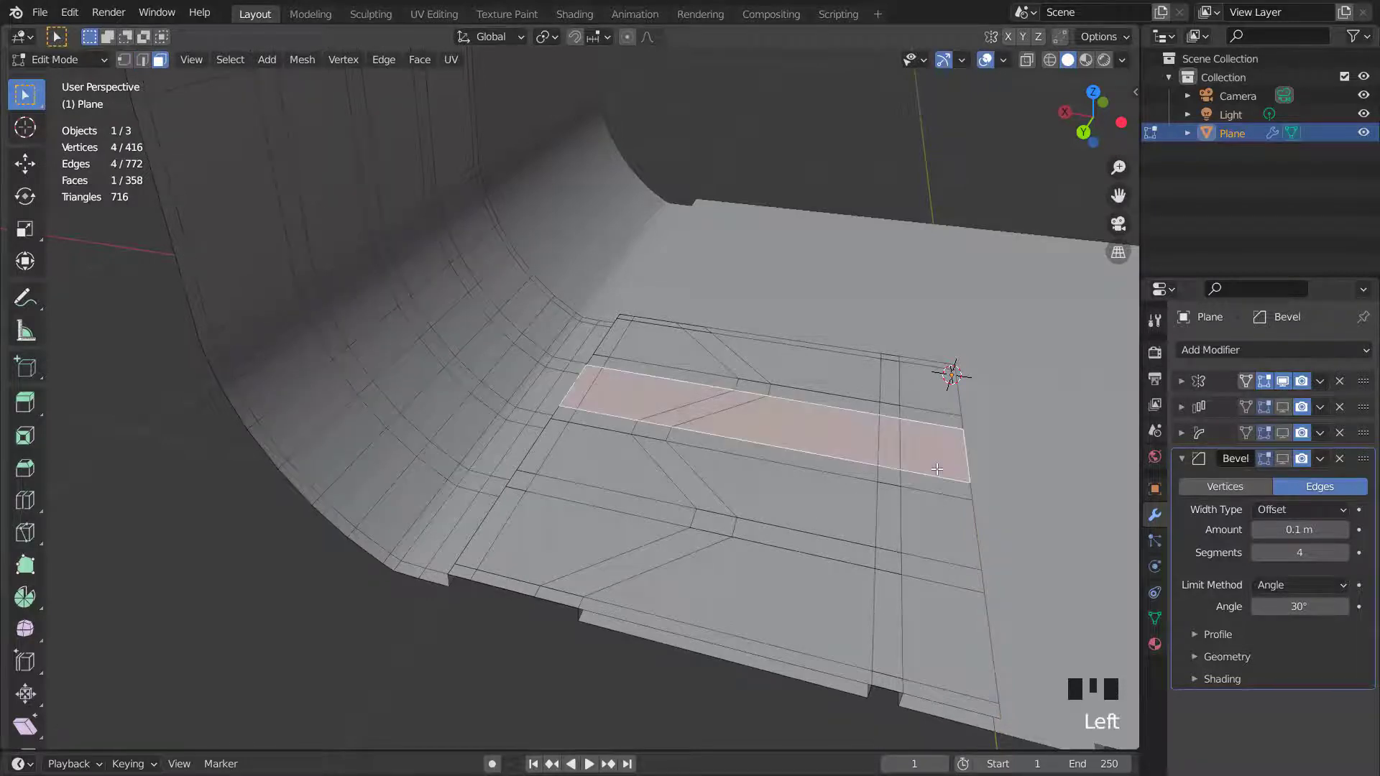
key(l)
scroll(923, 479, down, 1)
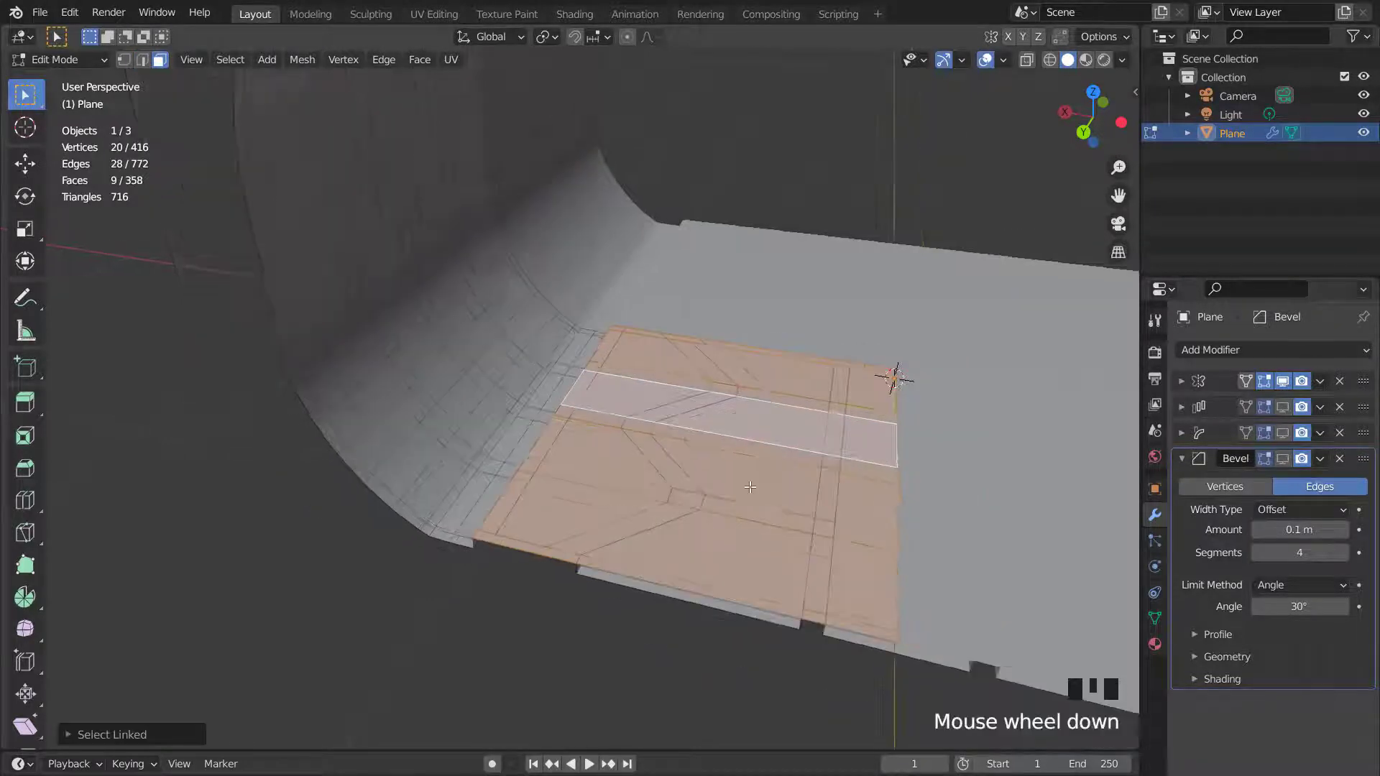
middle_drag(923, 479, 729, 526)
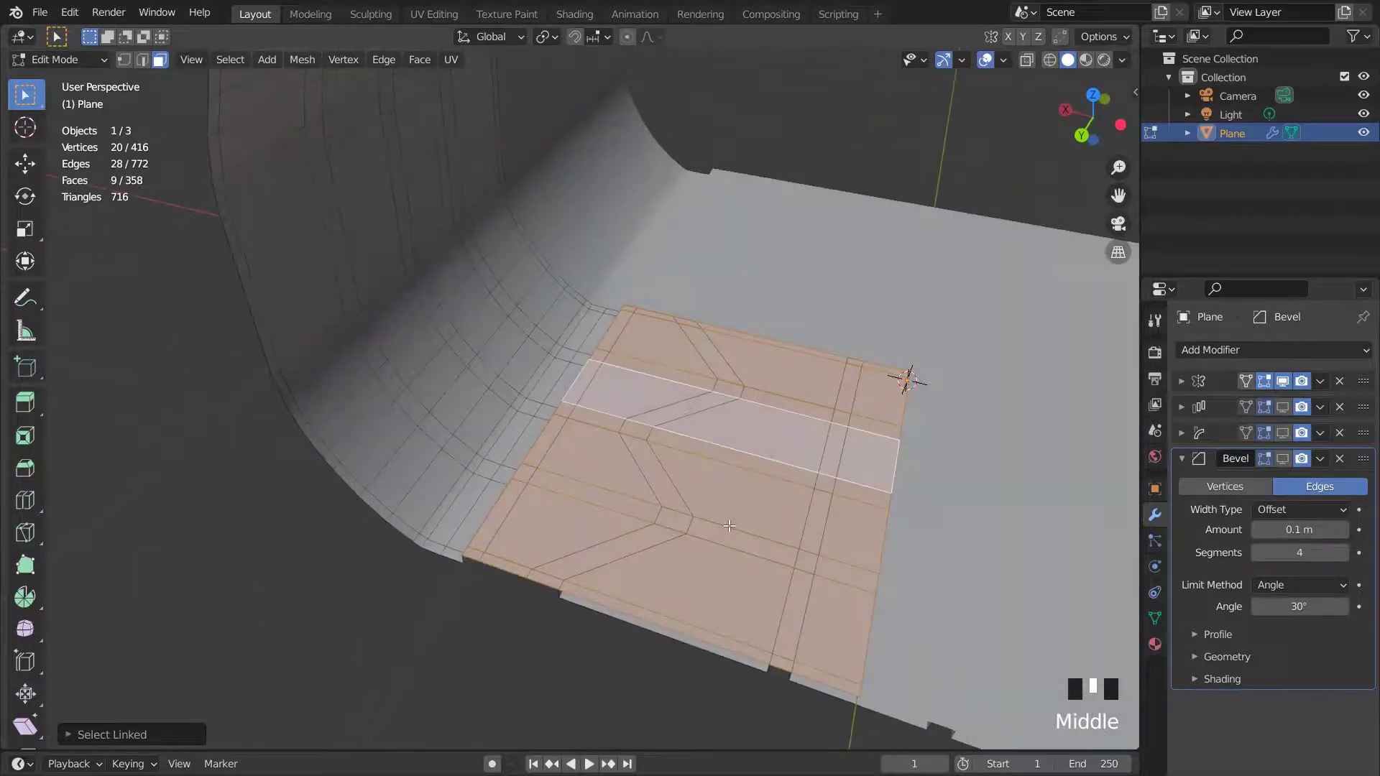
key(h)
- Select the vertical and zigzag groove face loops plus connecting faces on the remaining panel, then delete those faces
scroll(604, 478, up, 2)
middle_drag(612, 536, 687, 314)
triple_click(594, 308)
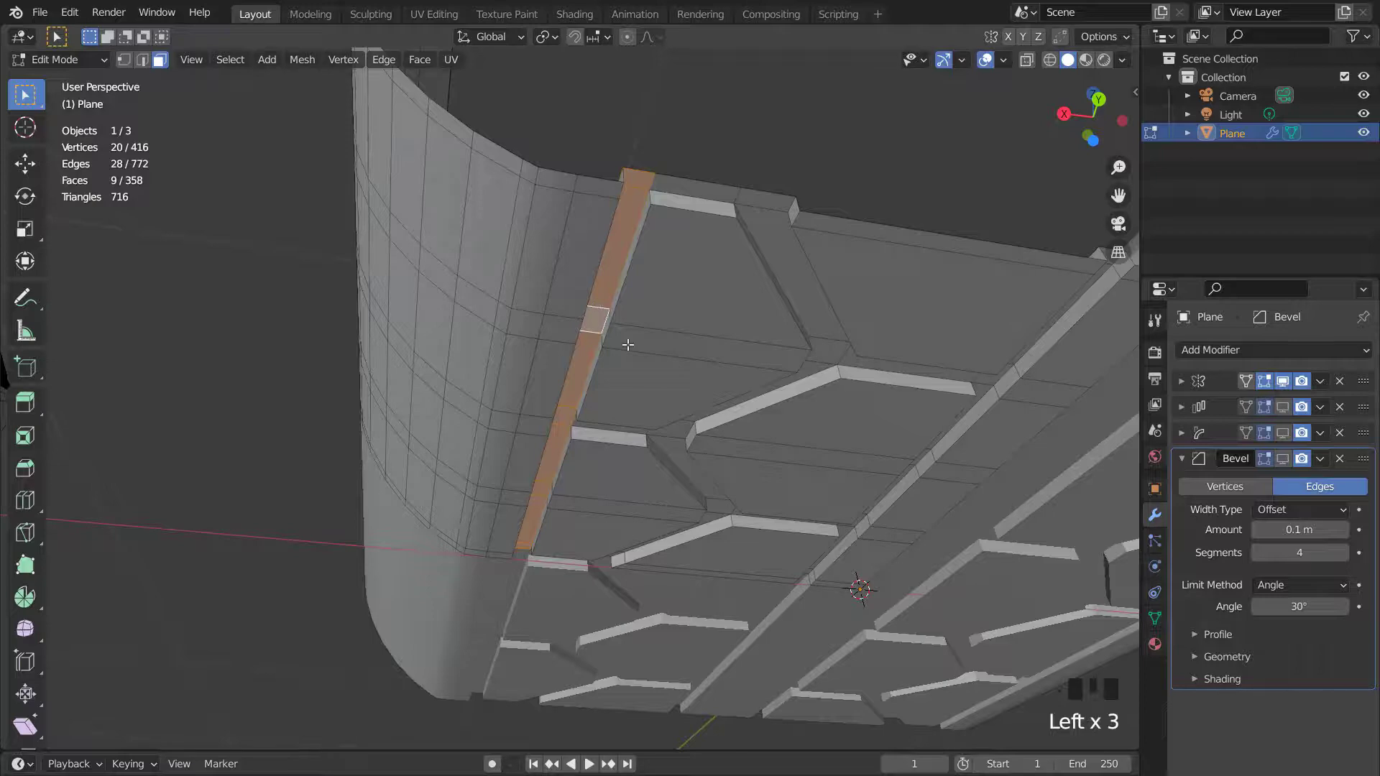
scroll(672, 272, down, 1)
middle_drag(681, 296, 670, 234)
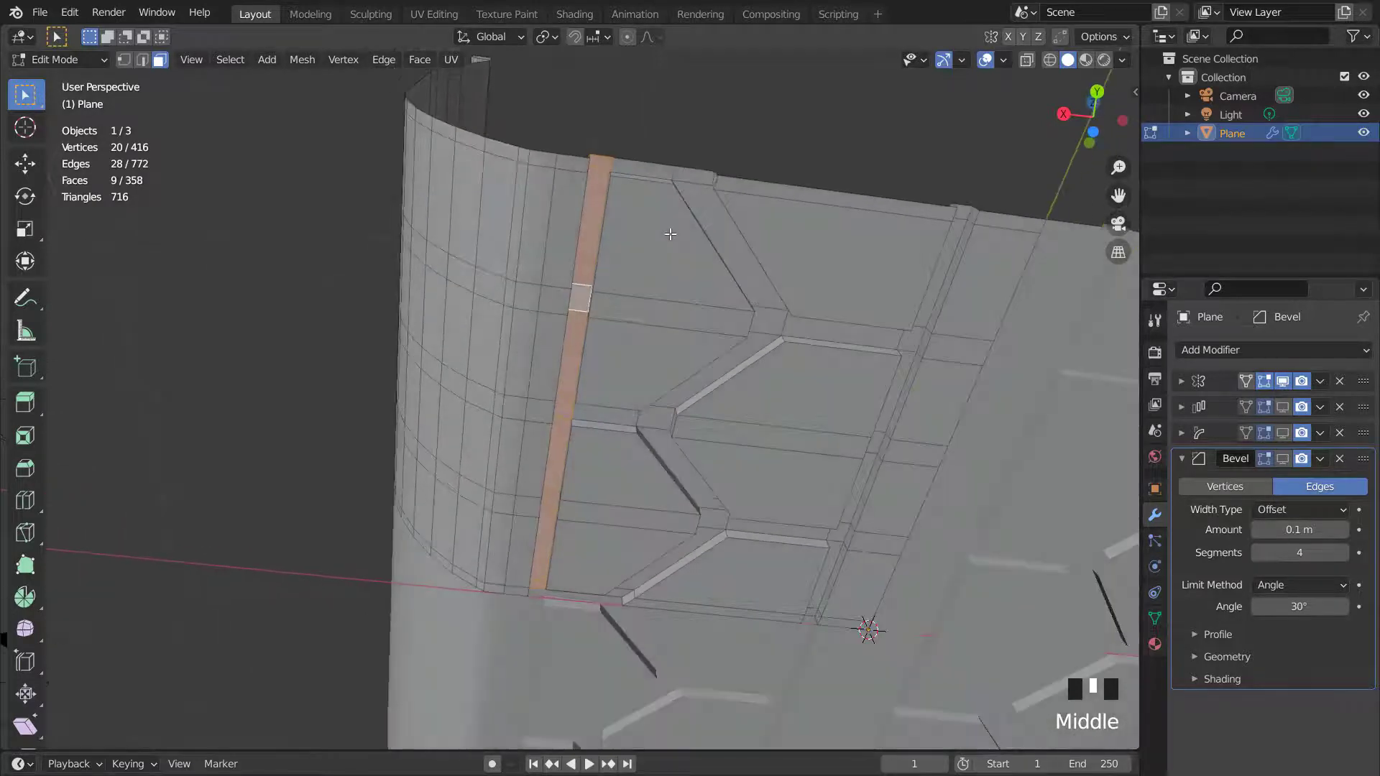
shift+triple_click(760, 316)
shift+scroll(758, 314, down, 2)
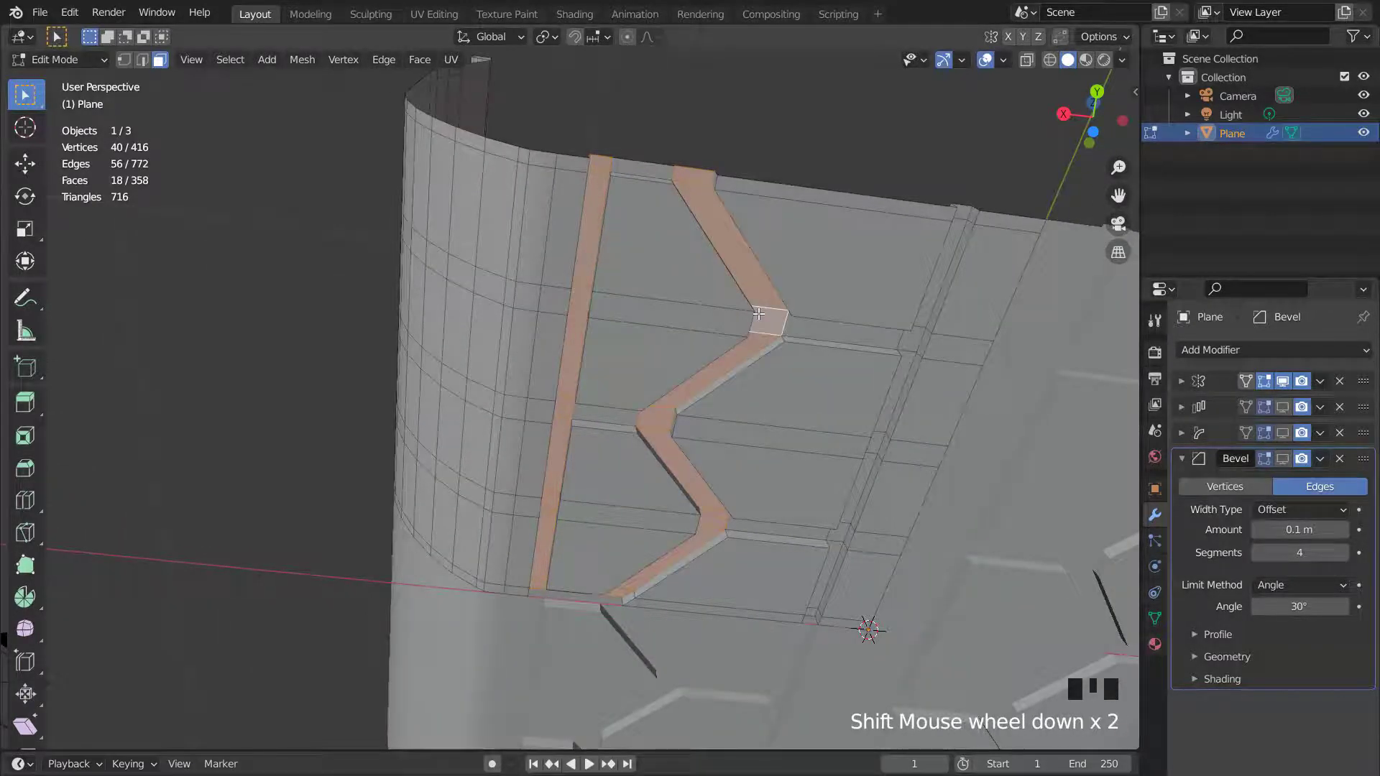
key(ctrl+KP_7)
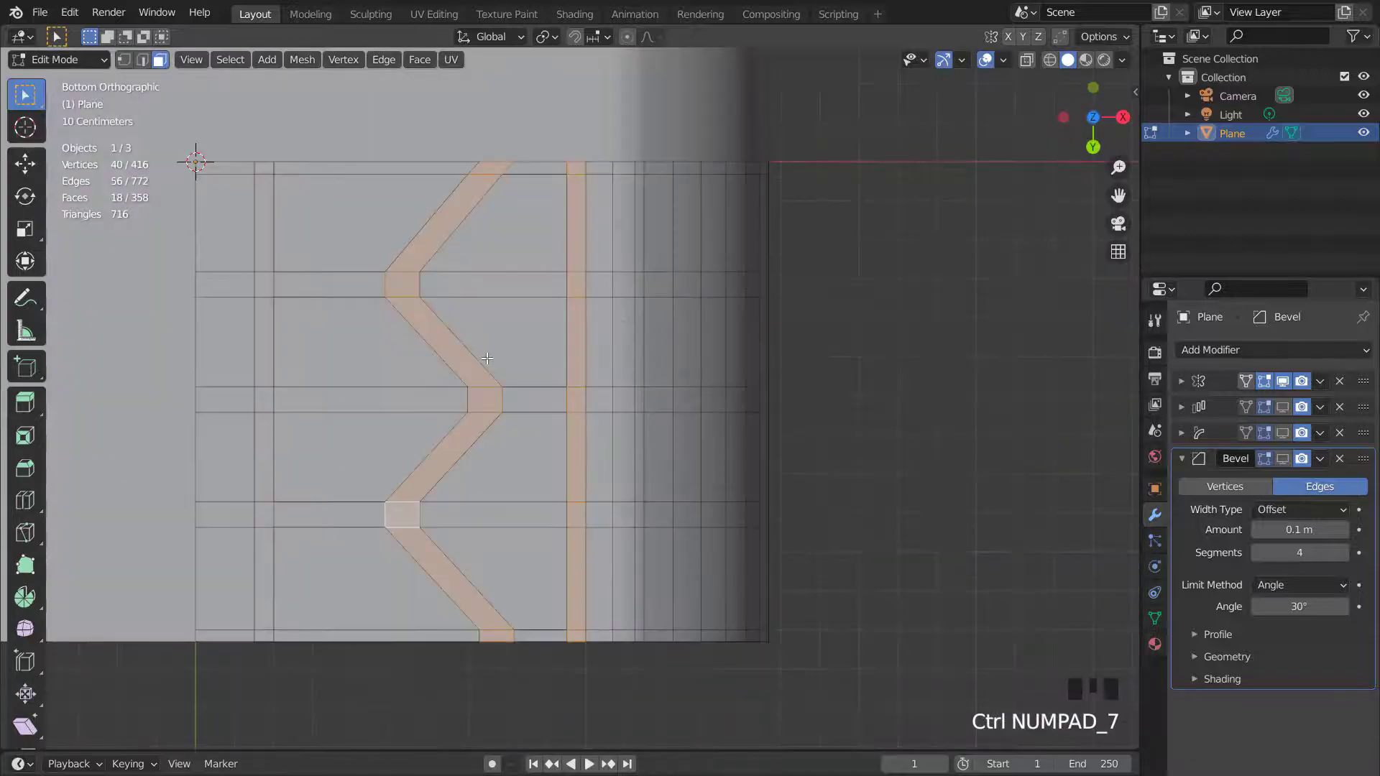
middle_drag(489, 419, 339, 257)
shift+triple_click(344, 243)
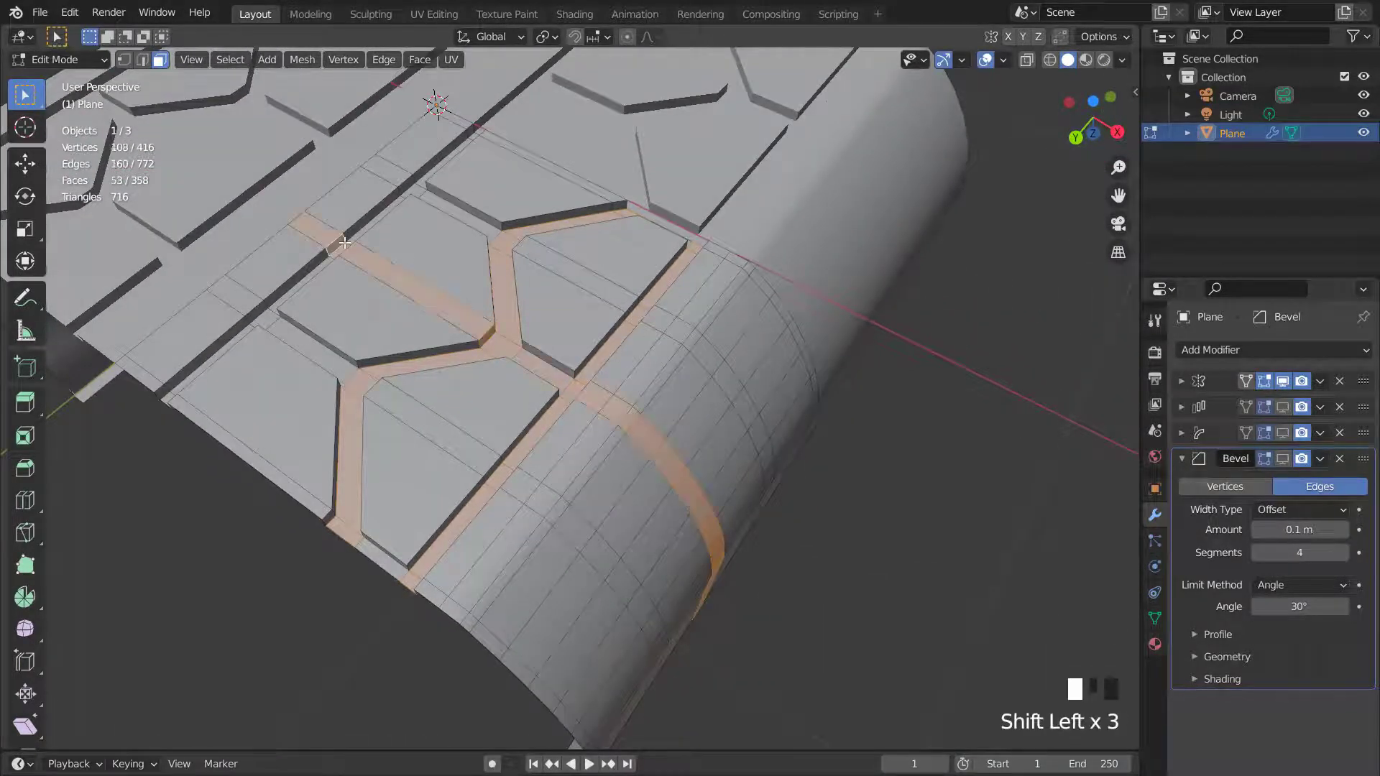
key(ctrl+z)
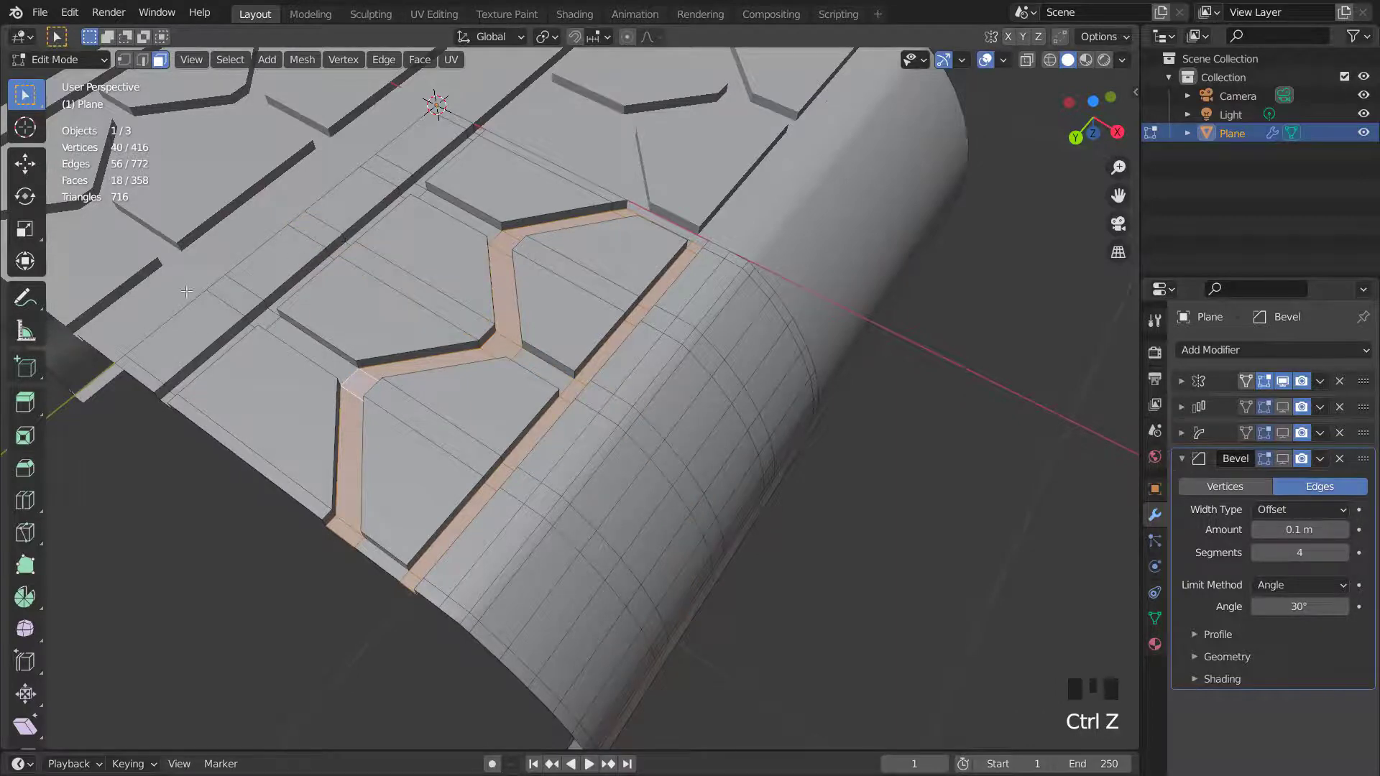
middle_drag(187, 291, 259, 406)
shift+triple_click(250, 418)
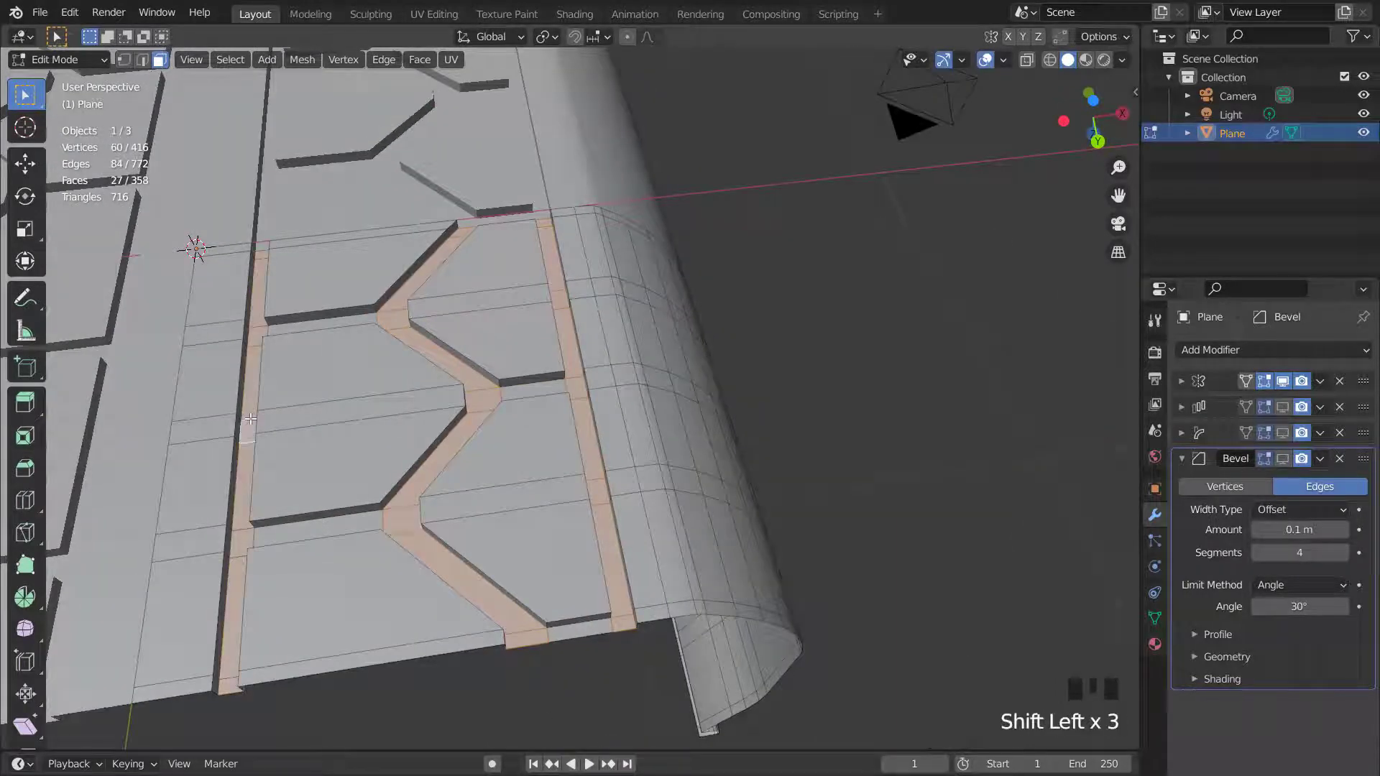
shift+click(349, 524)
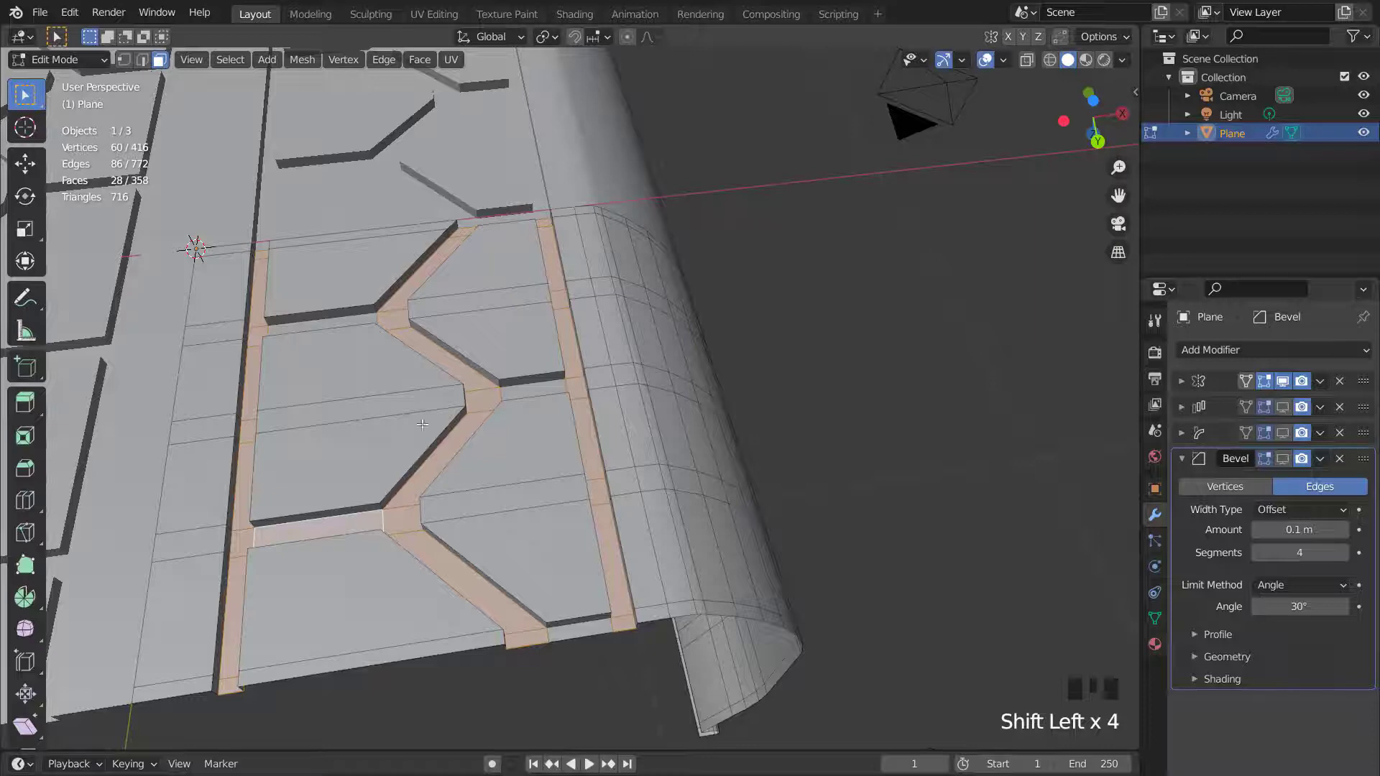
shift+click(351, 321)
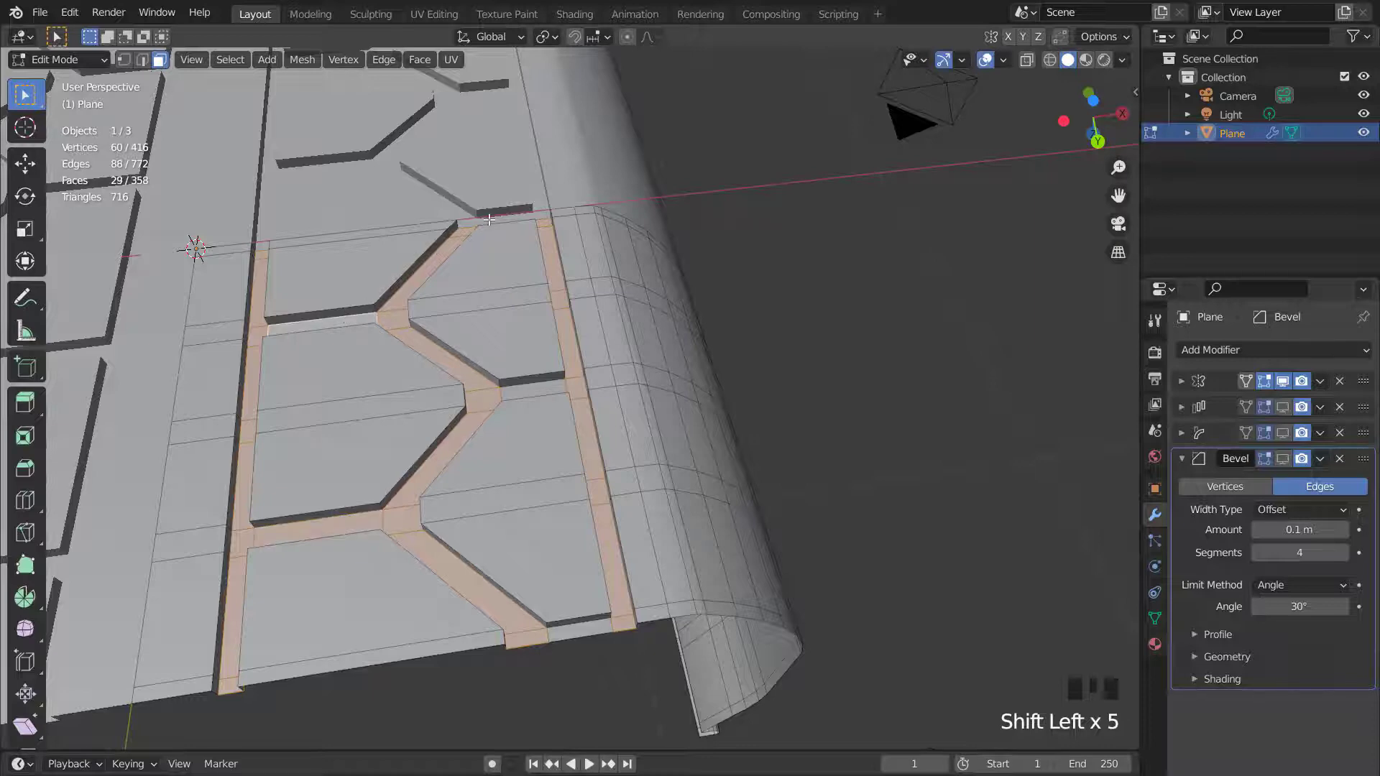
middle_drag(523, 424, 773, 450)
shift+click(533, 394)
shift+click(816, 454)
scroll(363, 564, down, 3)
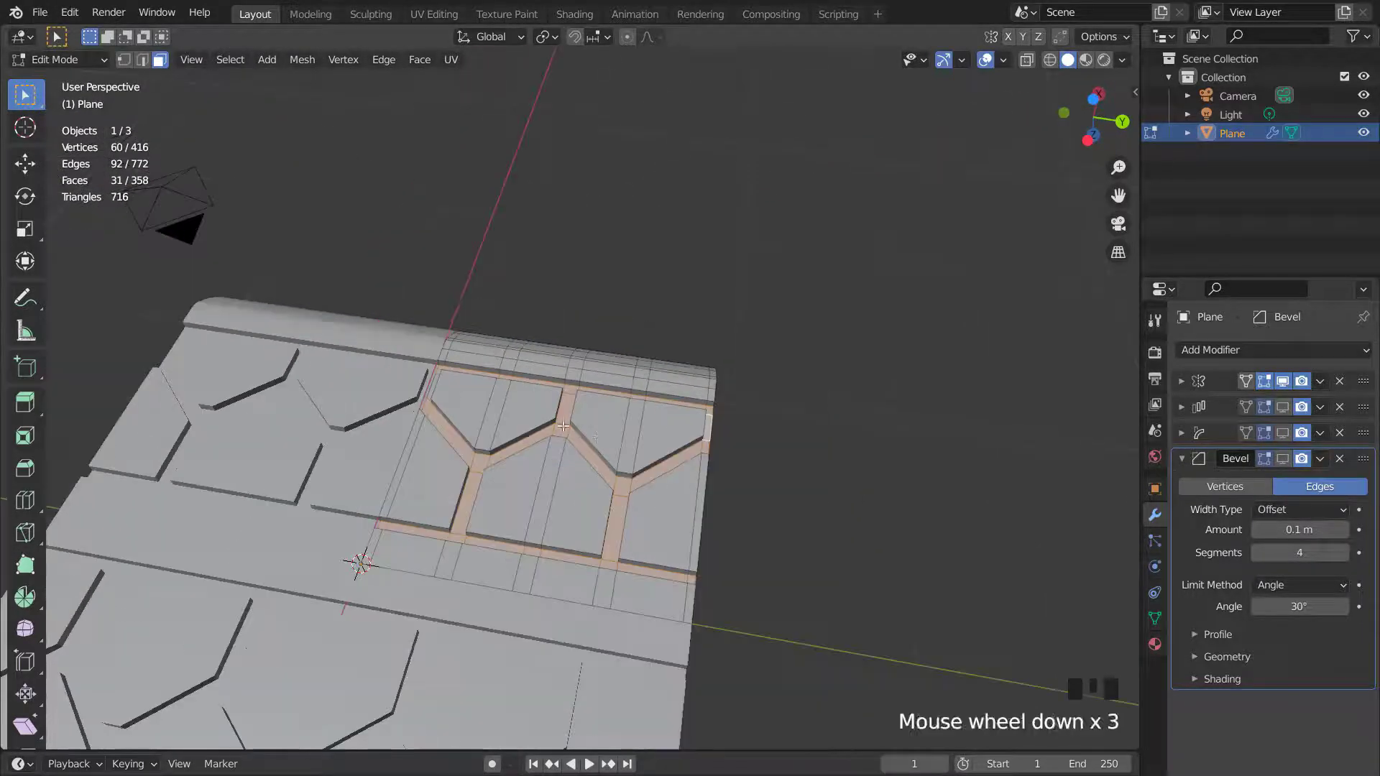
middle_drag(364, 564, 479, 544)
scroll(422, 467, up, 2)
shift+click(379, 465)
key(x)
click(447, 532)
- Reveal the hidden faces and return to Object Mode
key(alt+h)
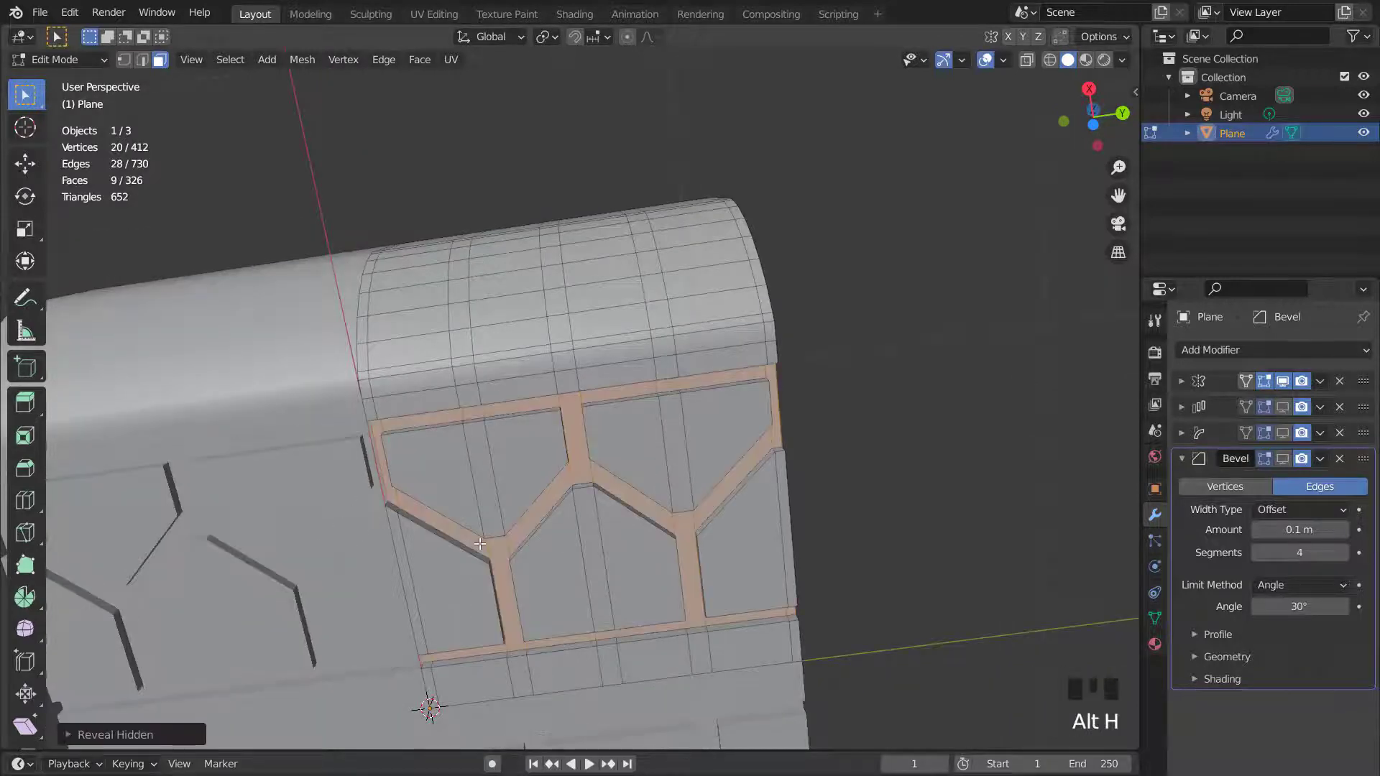
key(Tab)
scroll(490, 537, down, 6)
middle_drag(469, 492, 483, 572)
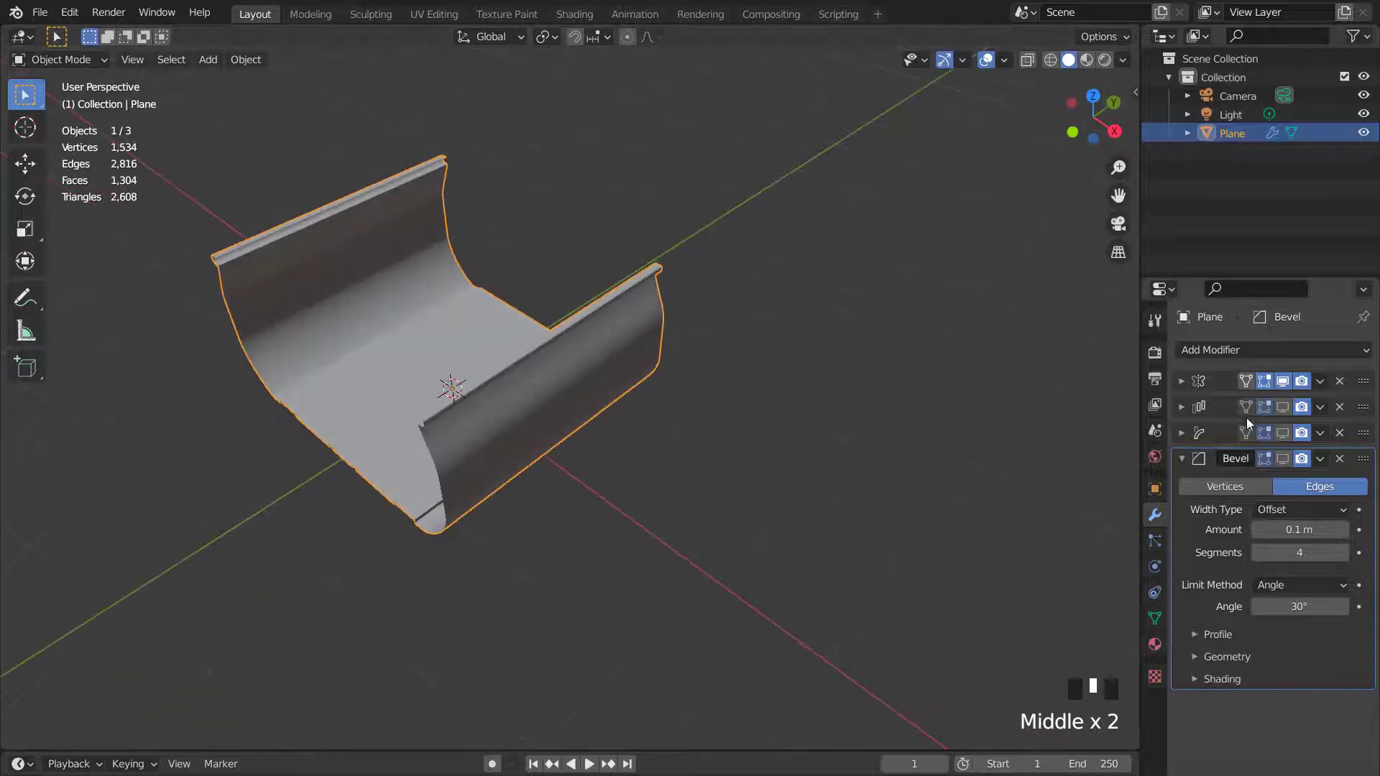
- Show the Array and Simple Deform modifiers in the viewport again
click(1282, 407)
click(1282, 432)
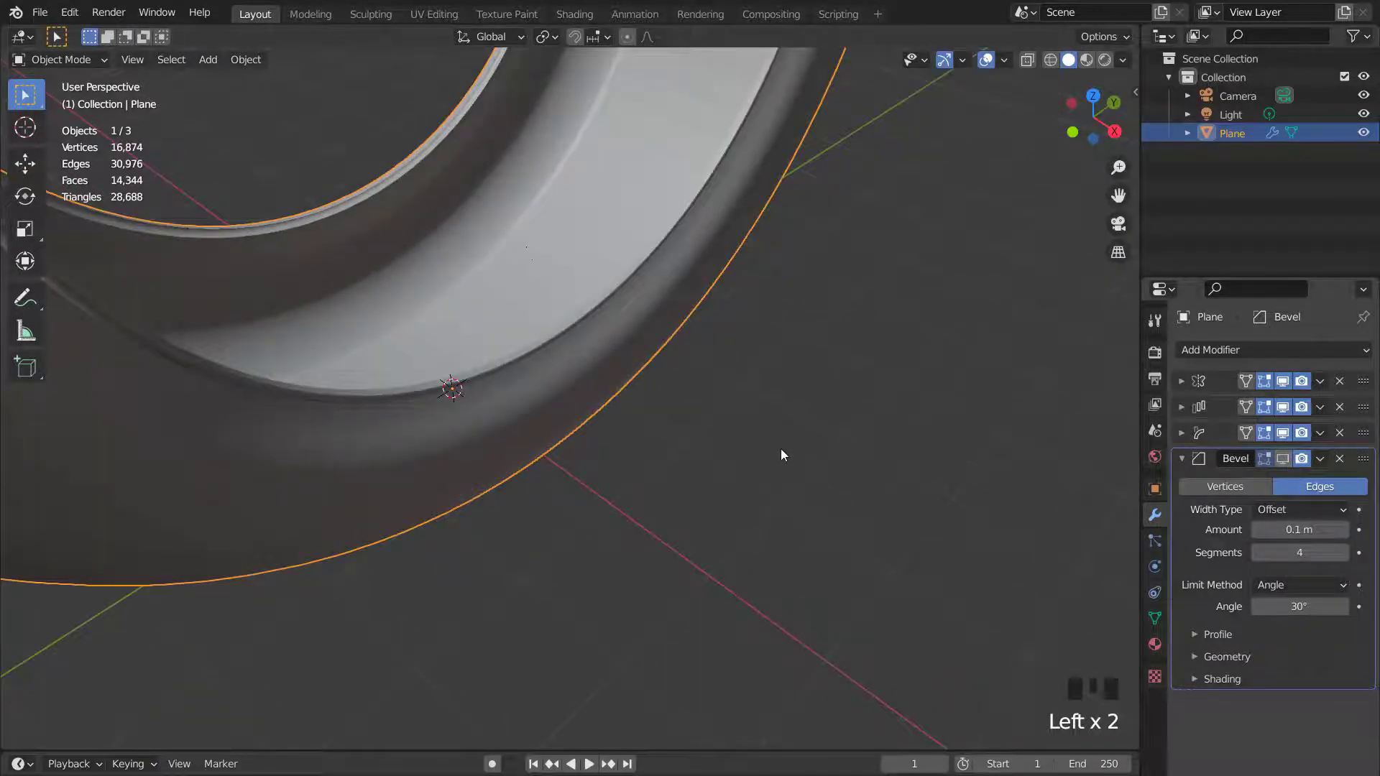
scroll(781, 450, down, 8)
middle_drag(743, 424, 598, 299)
scroll(532, 311, up, 4)
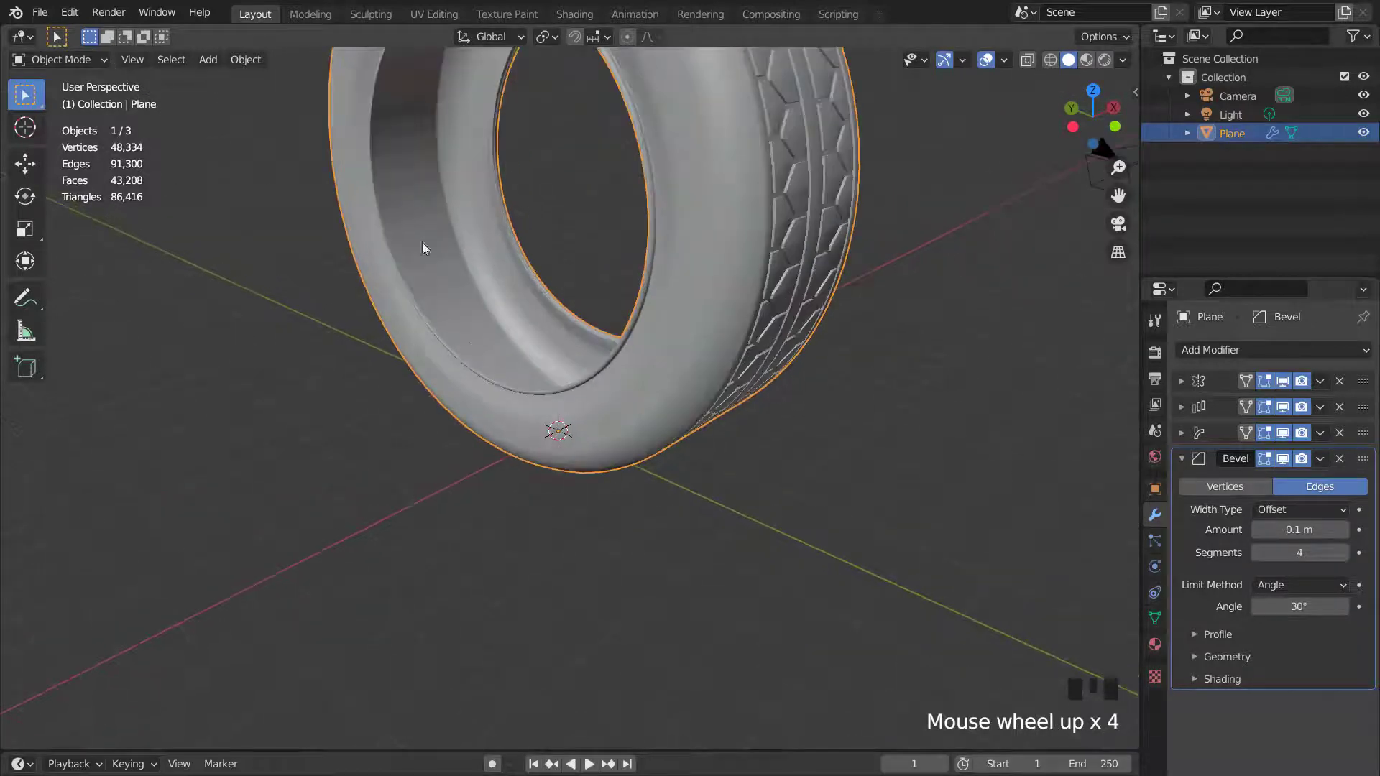
- Switch the viewport shading to a different metallic MatCap and deselect the tire
scroll(610, 355, down, 2)
mouse_move(411, 352)
middle_down()
mouse_move(763, 351)
mouse_move(425, 356)
middle_up()
scroll(669, 342, up, 2)
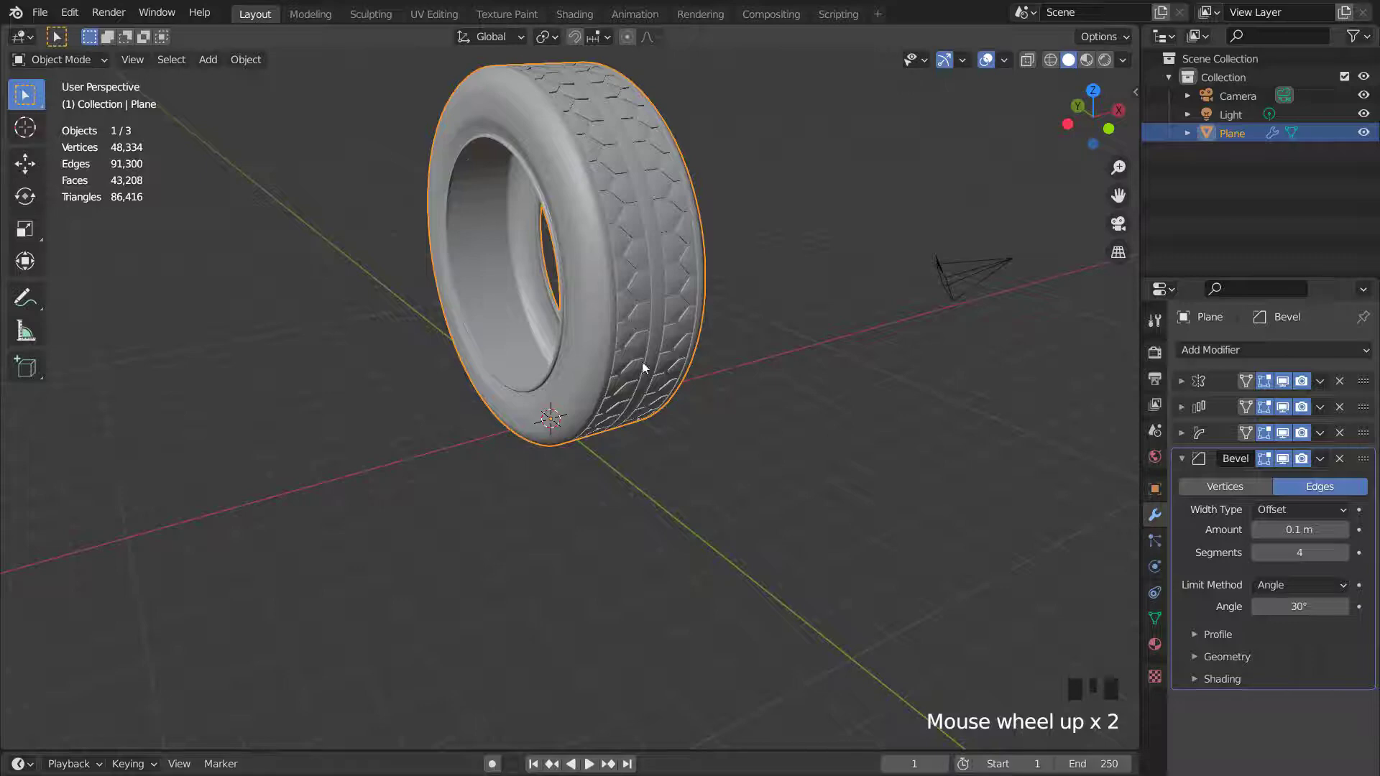
shift+middle_drag(670, 338, 684, 407)
scroll(683, 412, up, 2)
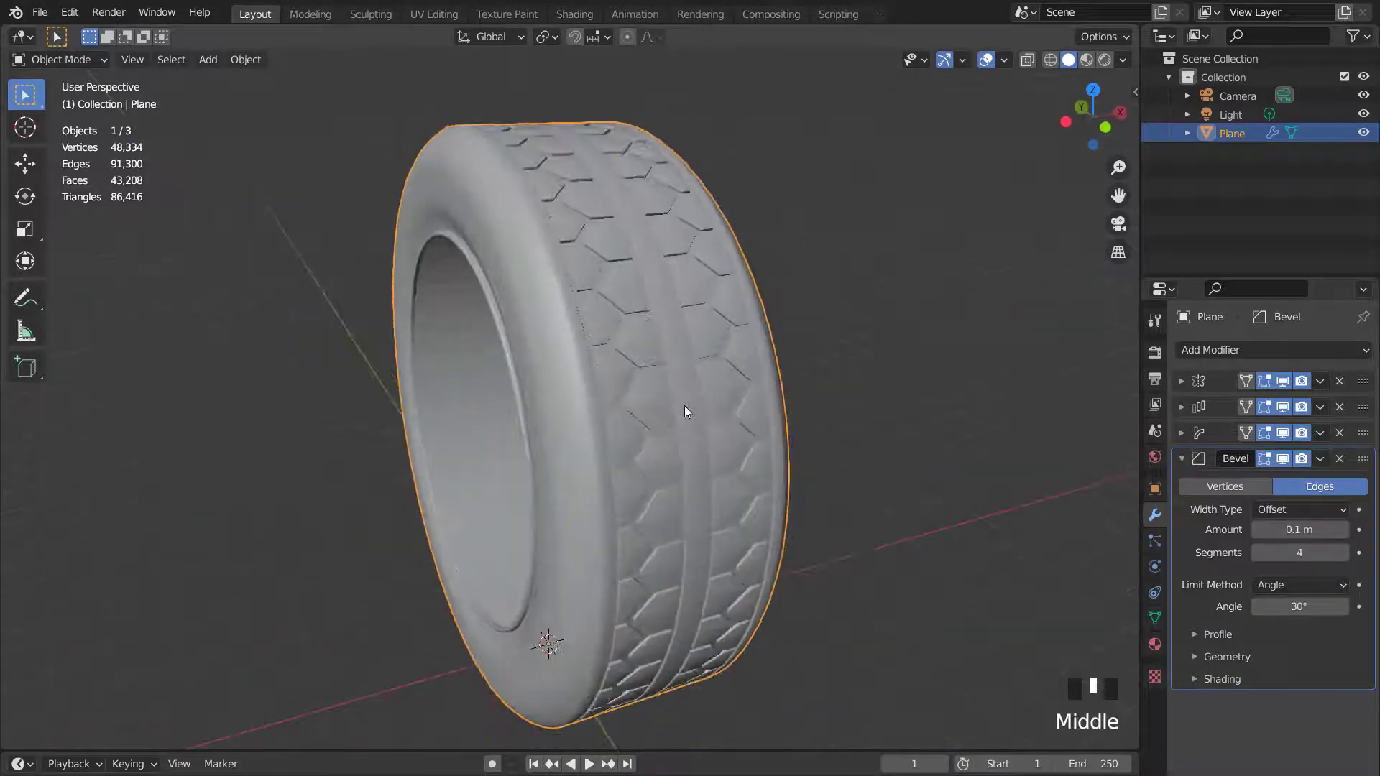
click(1122, 59)
click(1108, 150)
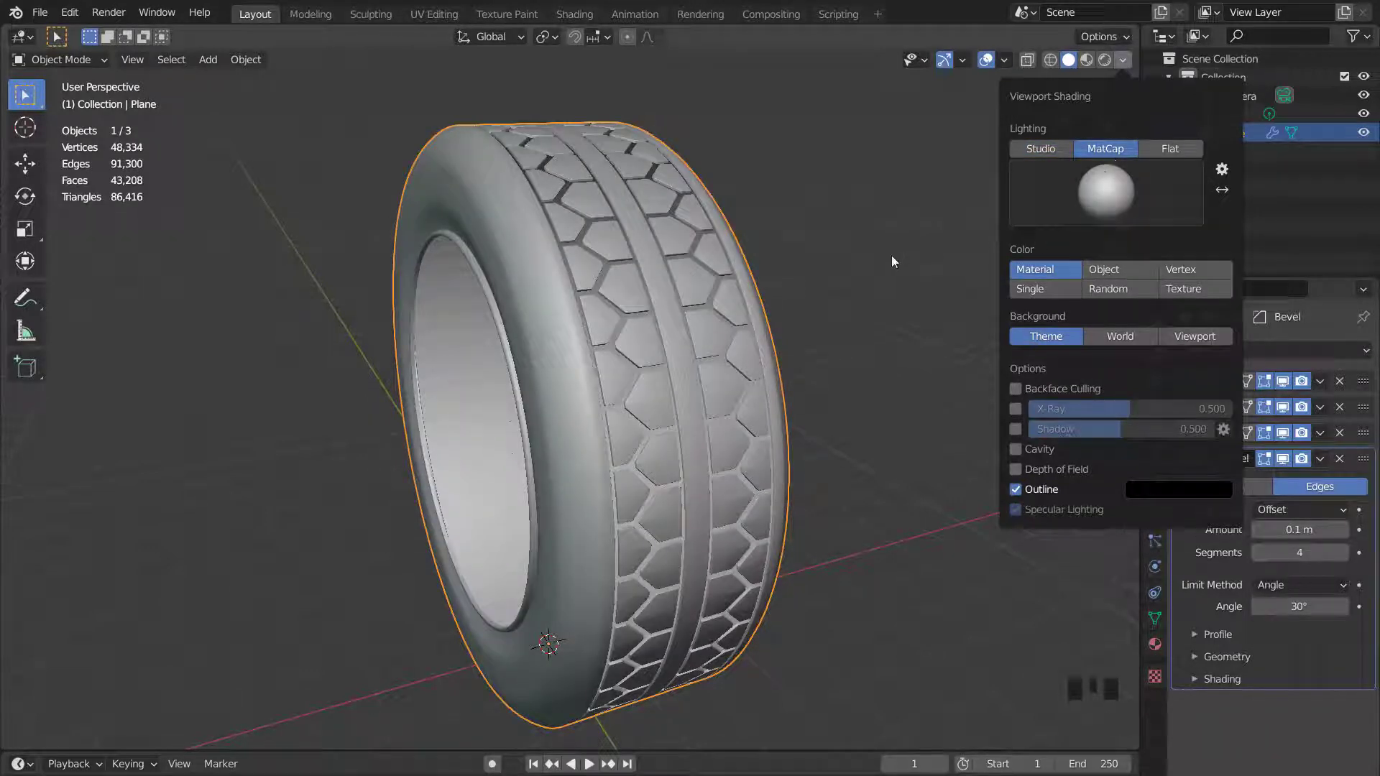
click(1111, 195)
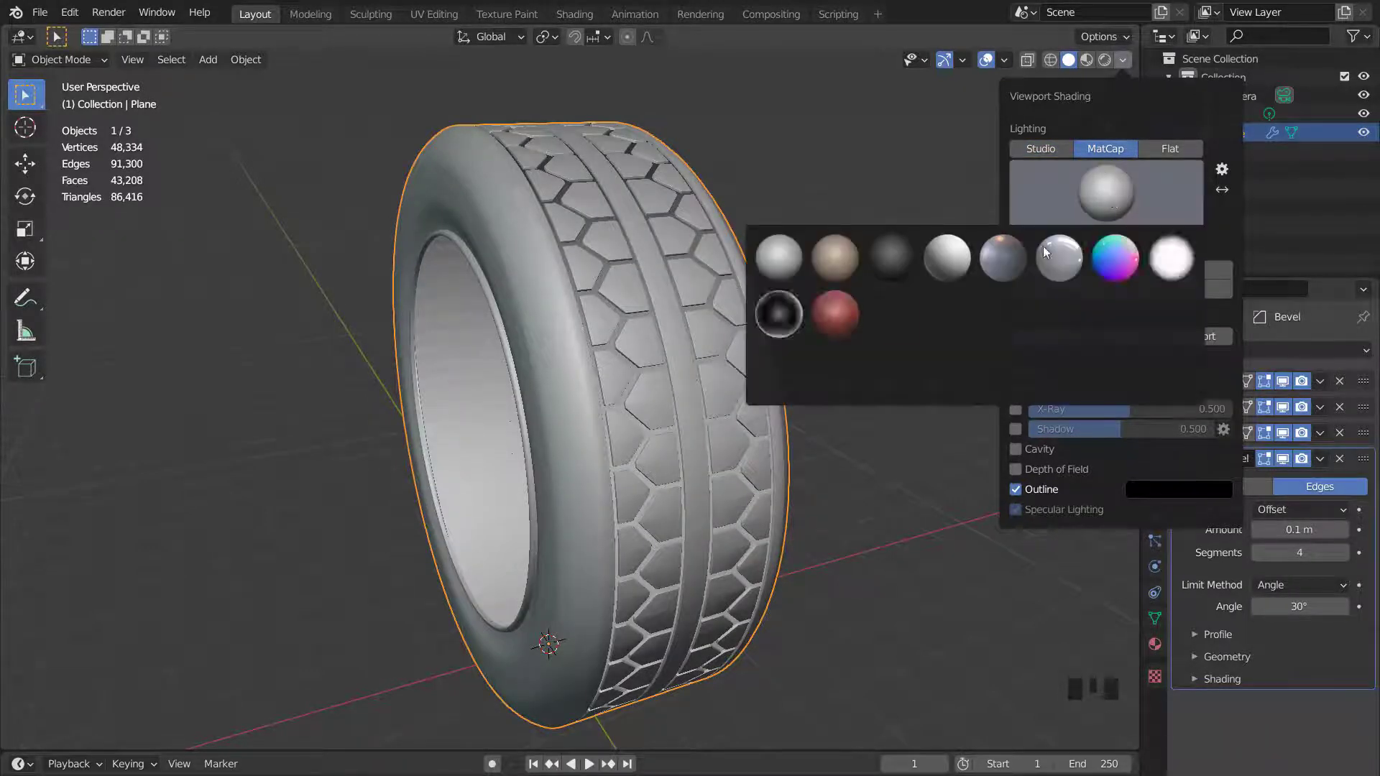
click(1003, 258)
scroll(852, 243, down, 2)
click(959, 170)
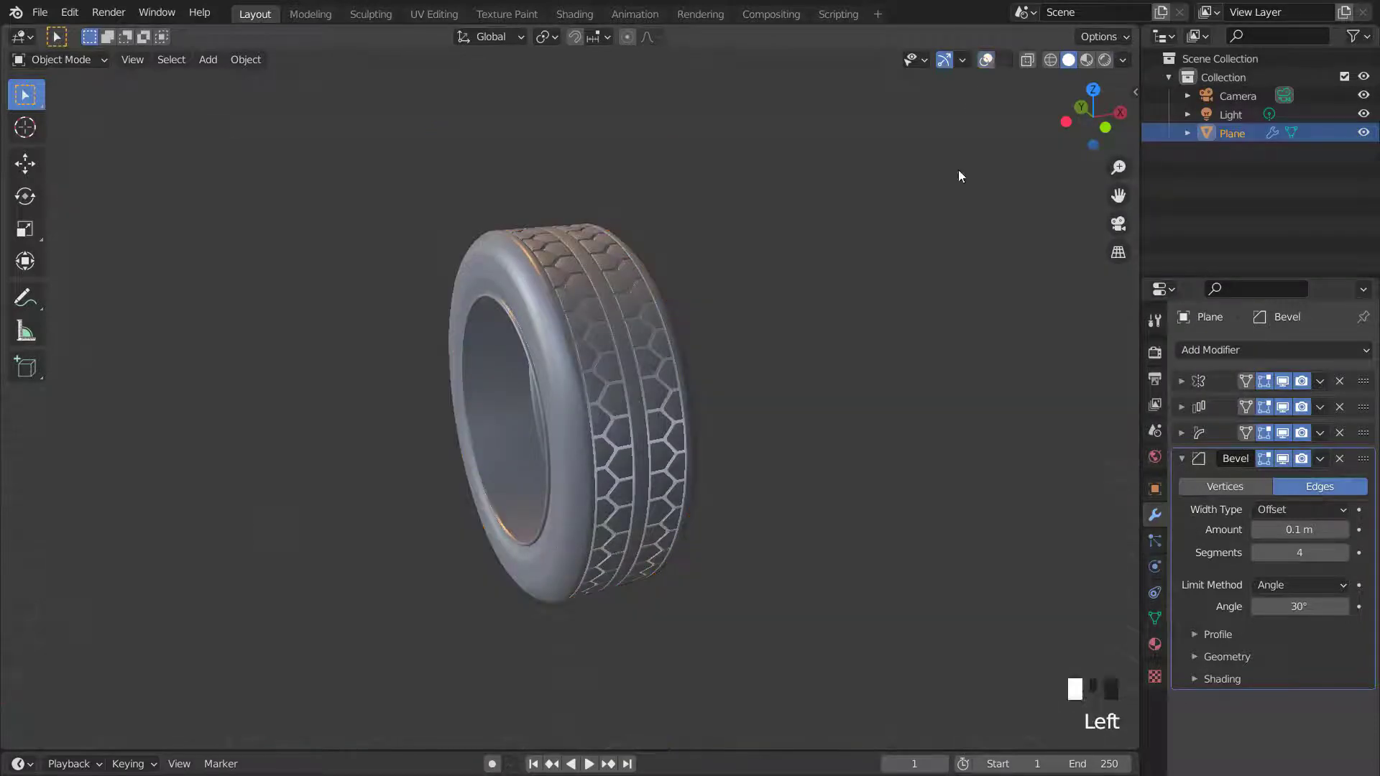
middle_drag(959, 170, 937, 260)
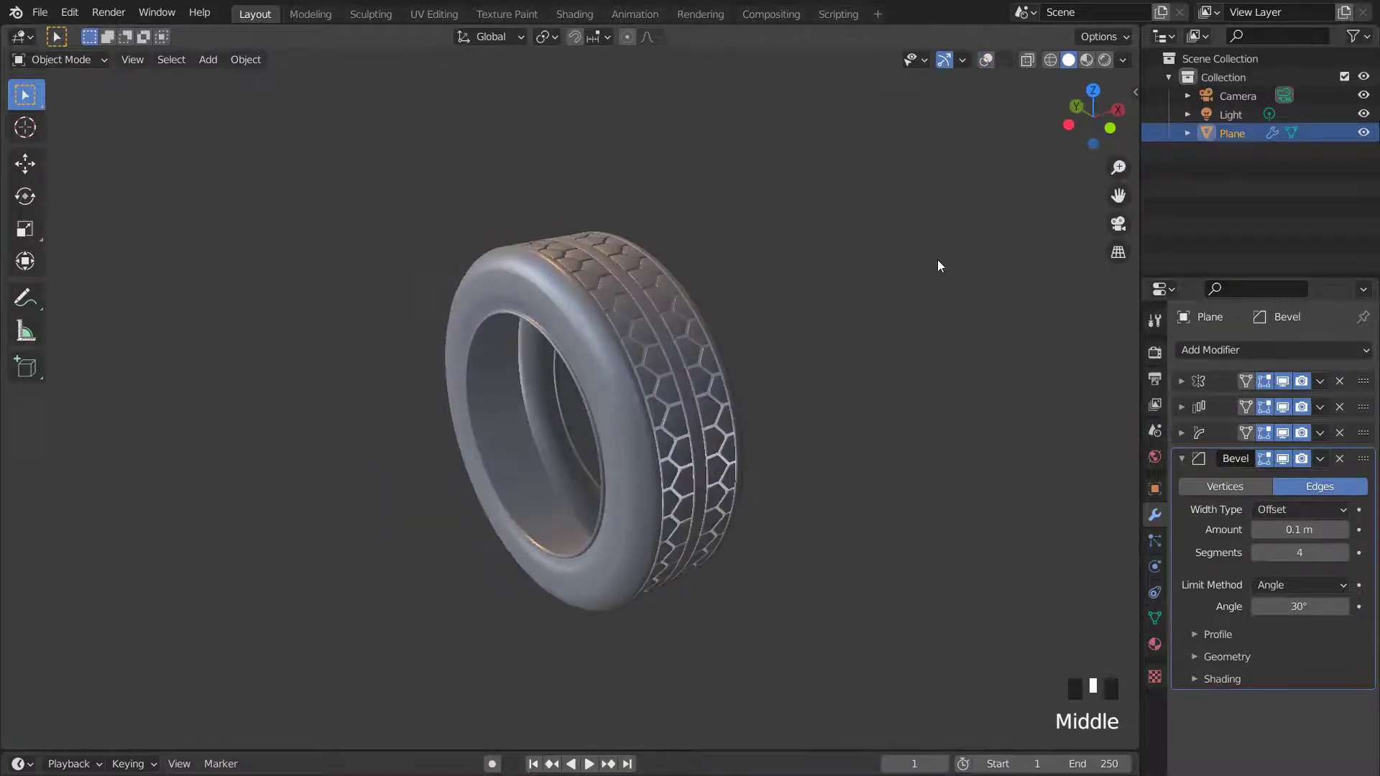
scroll(937, 258, up, 3)
scroll(937, 258, down, 2)
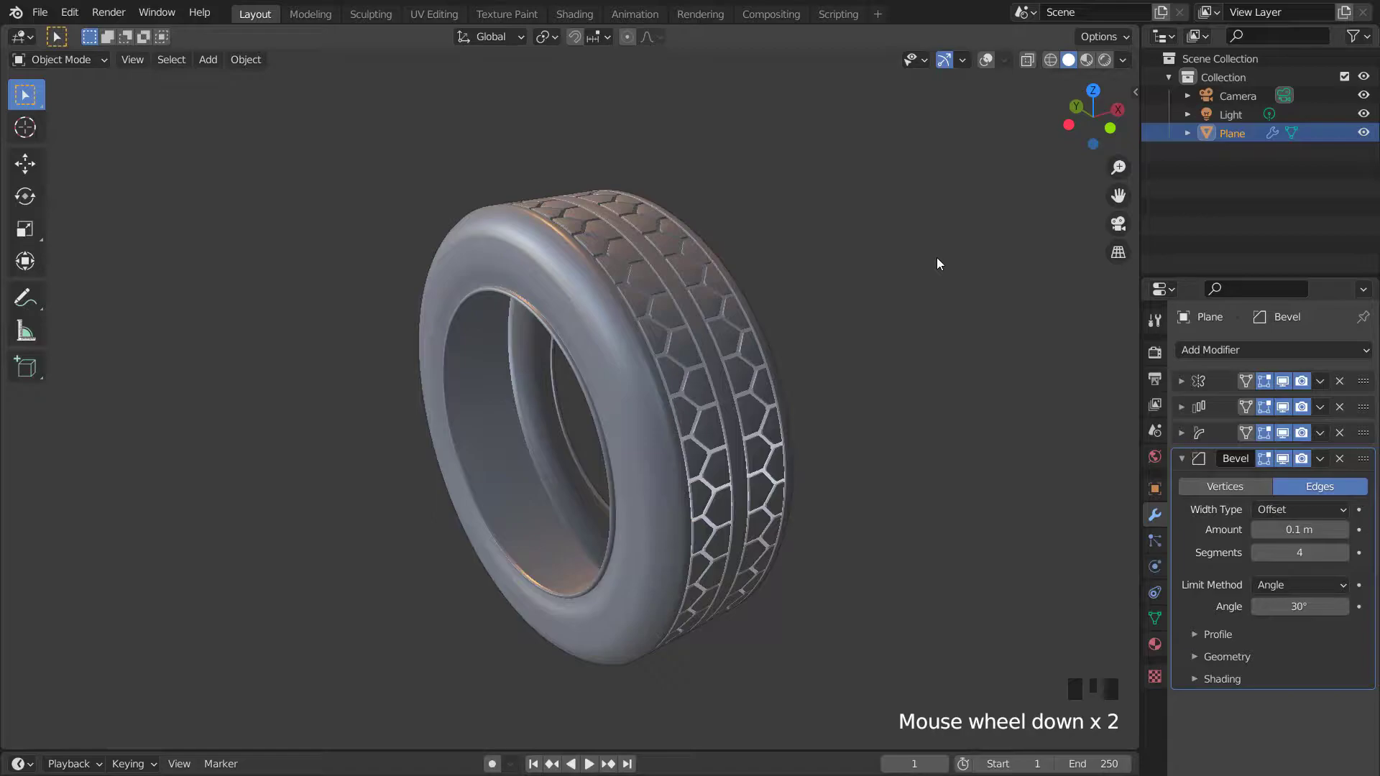